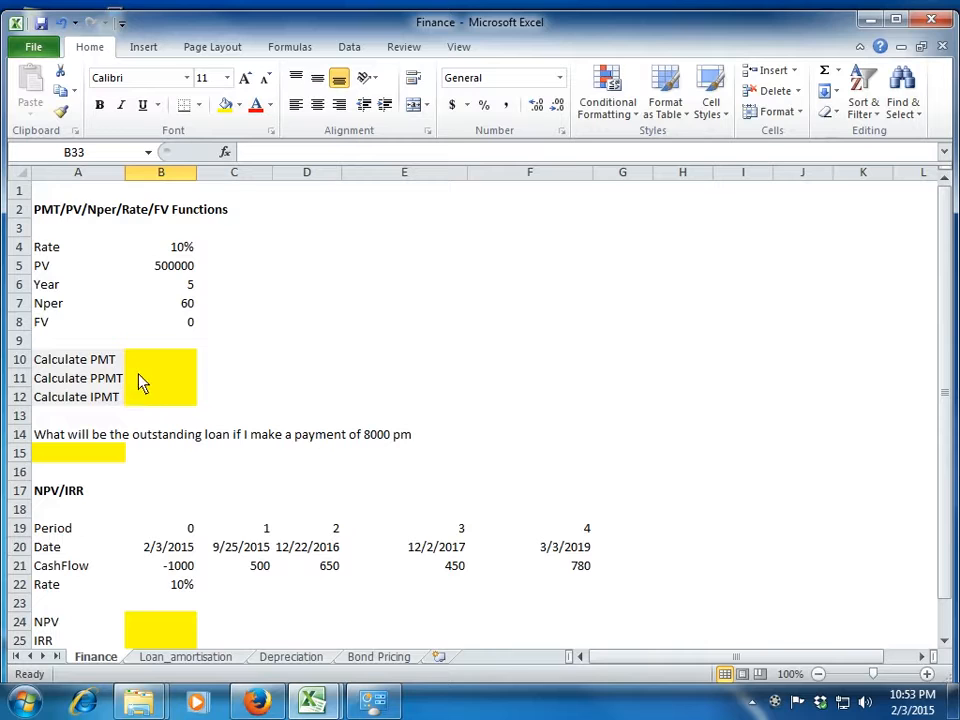
# Examine the PMT/PV/Nper/Rate/FV section heading and its loan input labels from Rate to FV in column A.
pyautogui.click(147, 365)
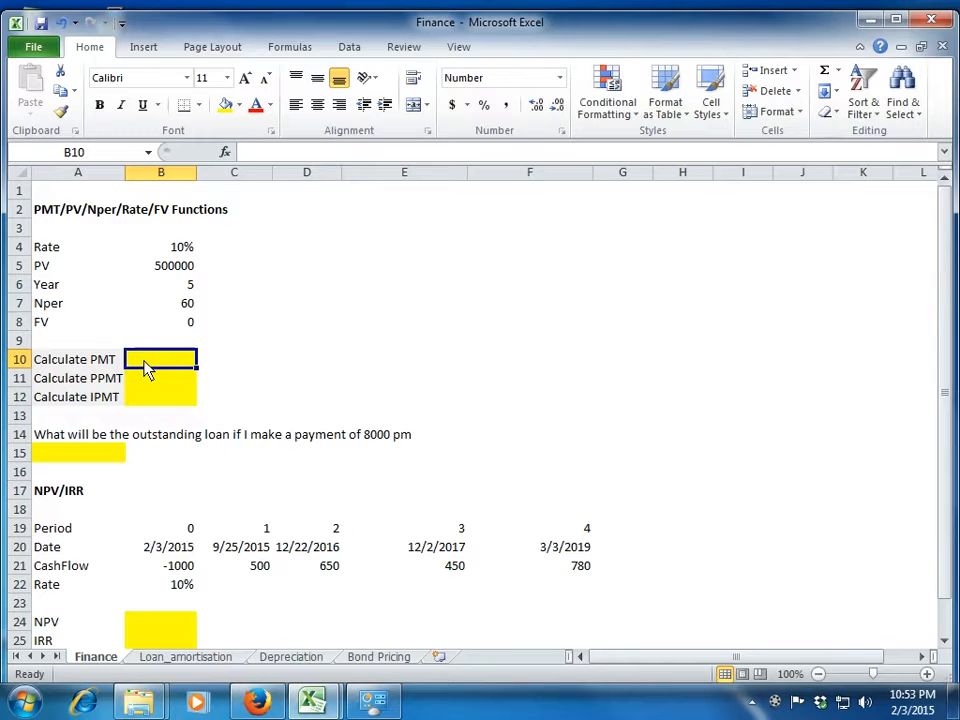
pyautogui.press('Up')
pyautogui.press('Up')
pyautogui.press('Up')
pyautogui.press('Up')
pyautogui.press('Up')
pyautogui.press('Up')
pyautogui.press('Up')
pyautogui.press('Up')
pyautogui.press('Up')
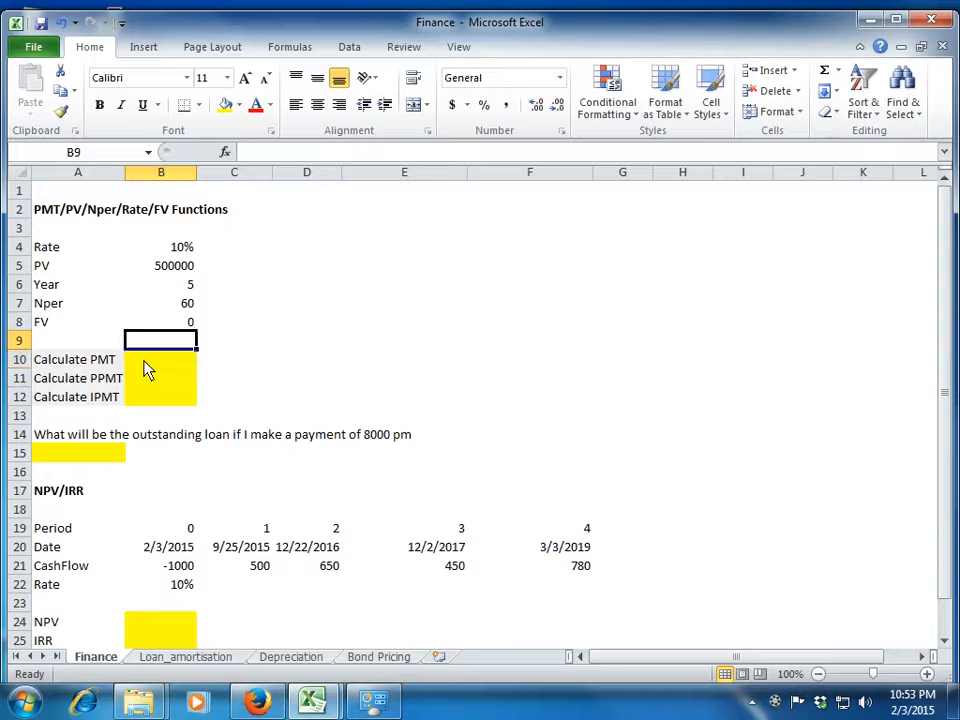
pyautogui.press('Left')
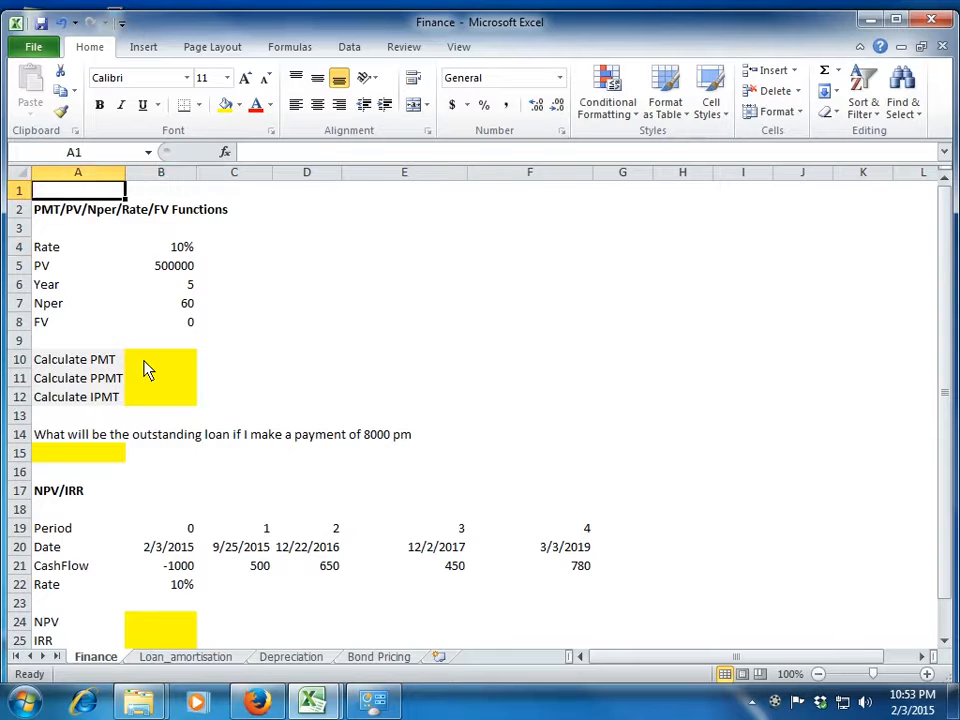
pyautogui.press('Down')
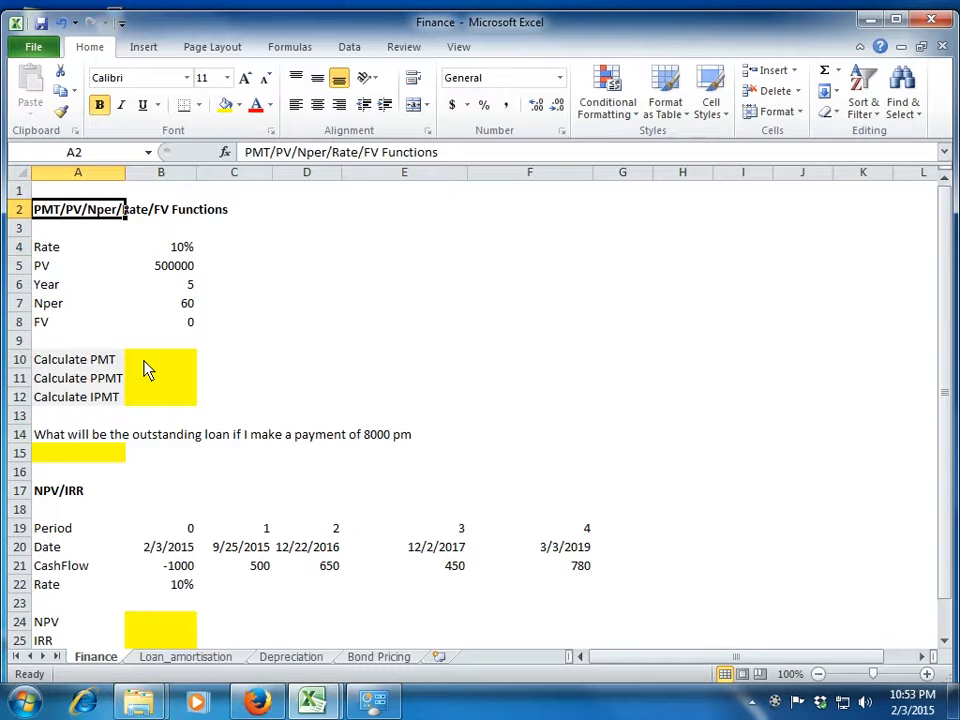
pyautogui.press('Down')
pyautogui.press('Down')
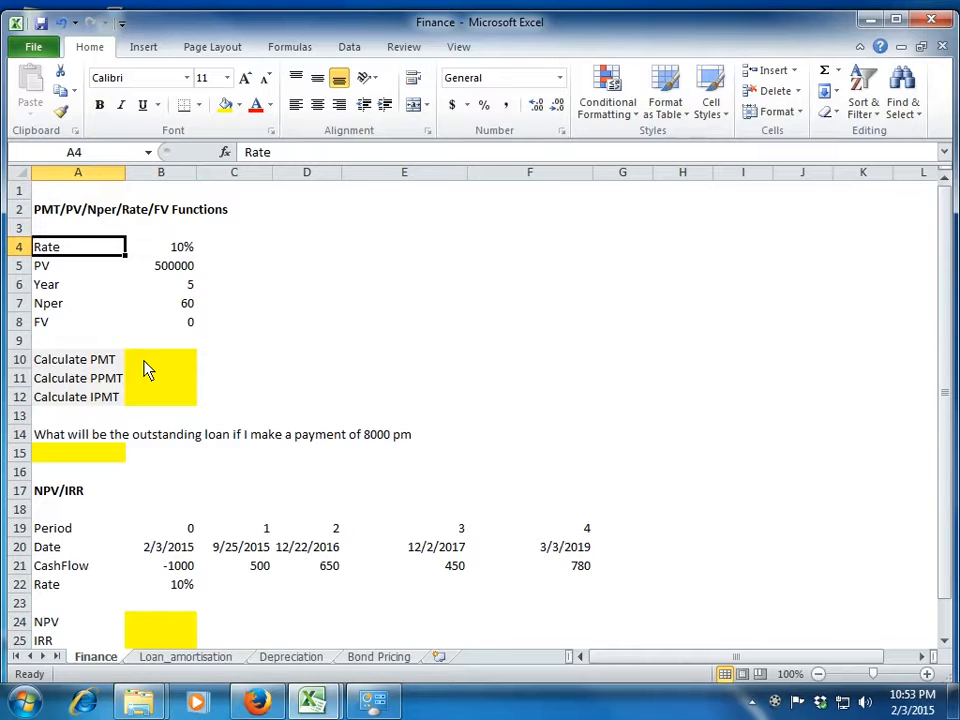
pyautogui.press('Up')
pyautogui.press('Up')
pyautogui.press('Down')
pyautogui.press('Down')
pyautogui.press('Down')
pyautogui.press('Down')
pyautogui.press('Down')
pyautogui.press('Down')
pyautogui.press('Down')
pyautogui.press('Down')
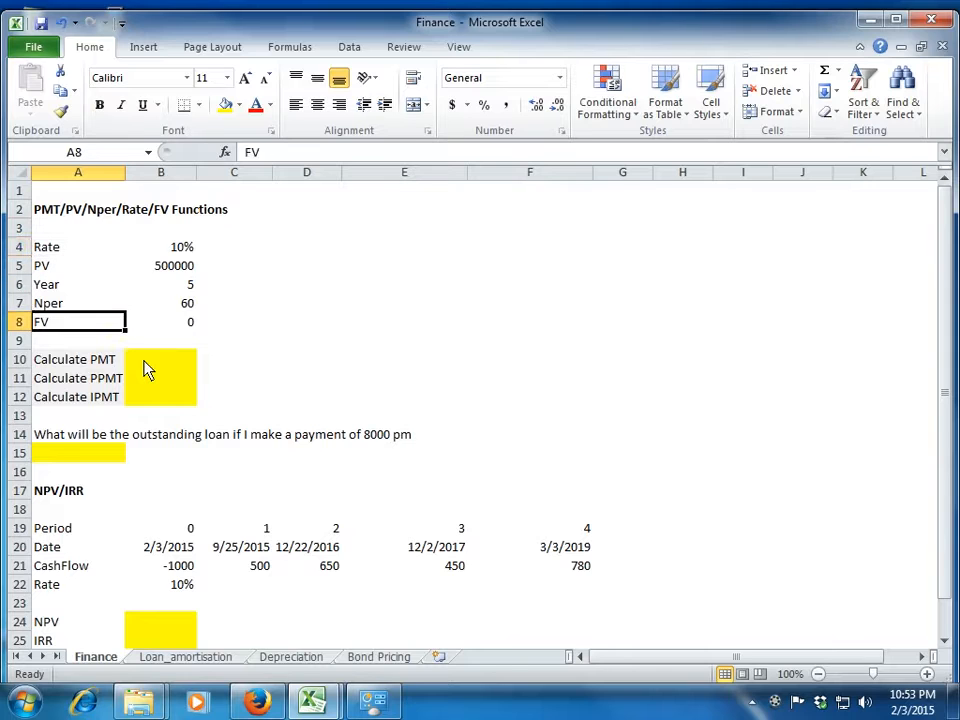
# Review the loan inputs in B4:B8, including the formula behind Nper, and the empty PMT cell B10.
pyautogui.press('Right')
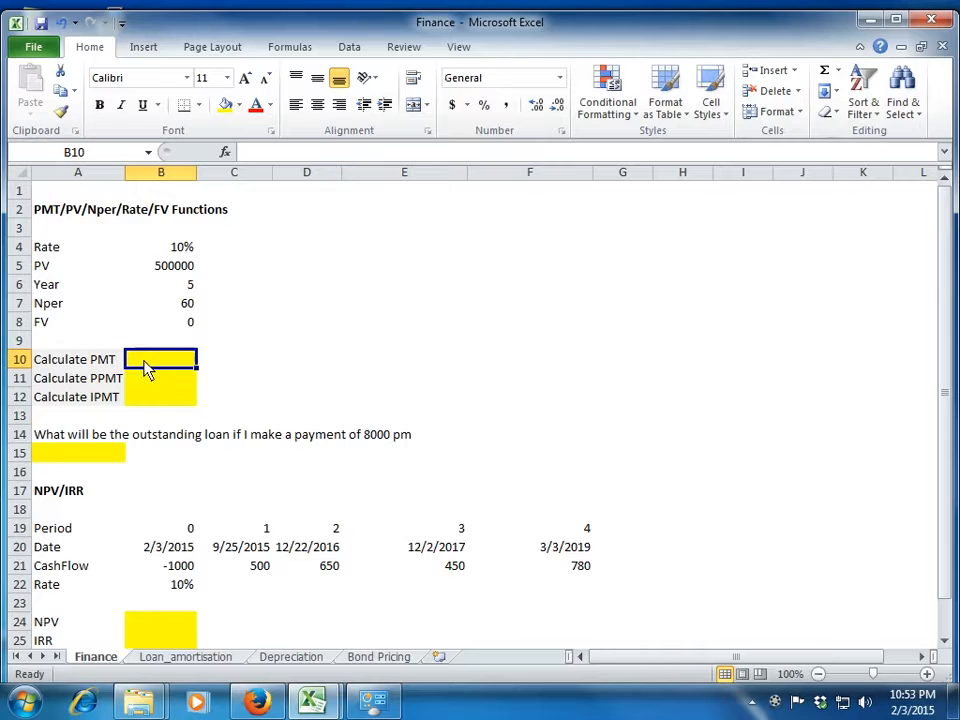
pyautogui.press('Up')
pyautogui.press('Up')
pyautogui.press('Up')
pyautogui.press('Up')
pyautogui.press('Up')
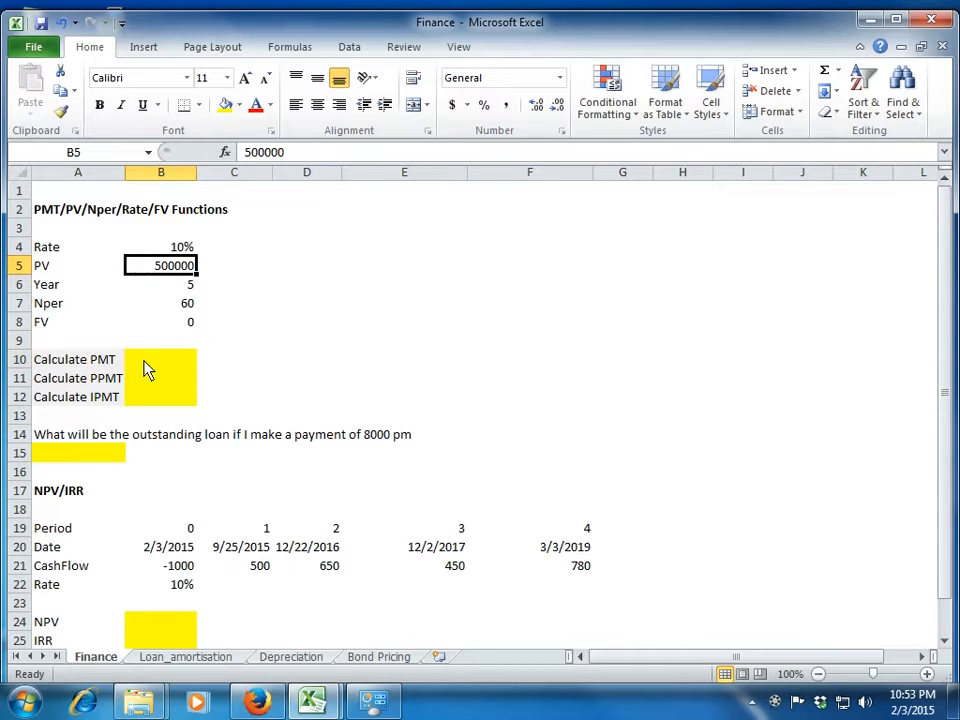
pyautogui.press('Up')
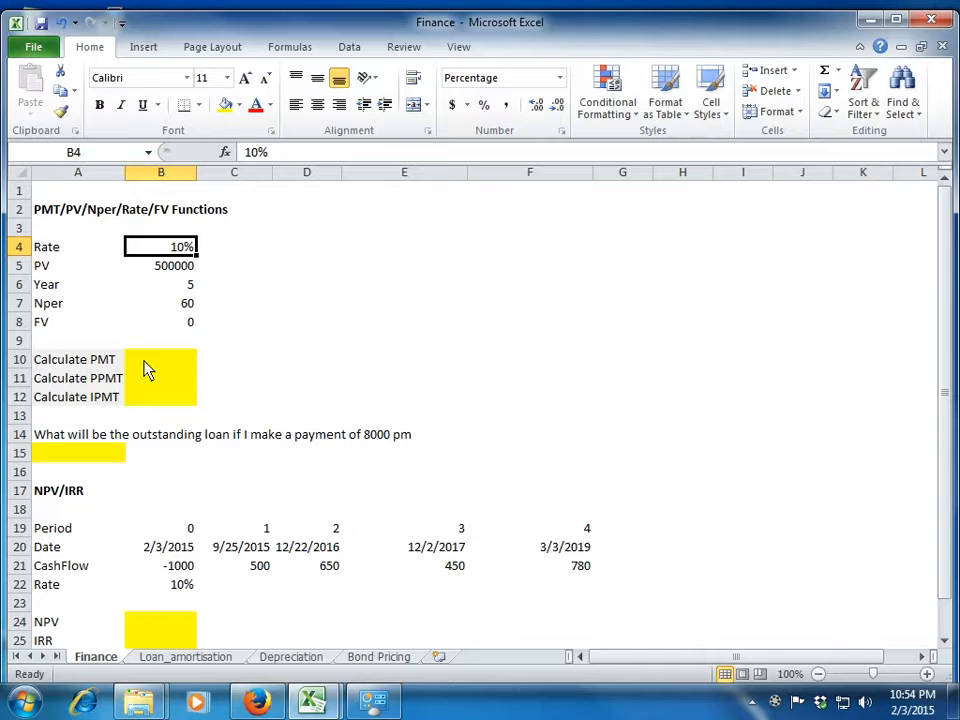
pyautogui.press('Down')
pyautogui.press('Down')
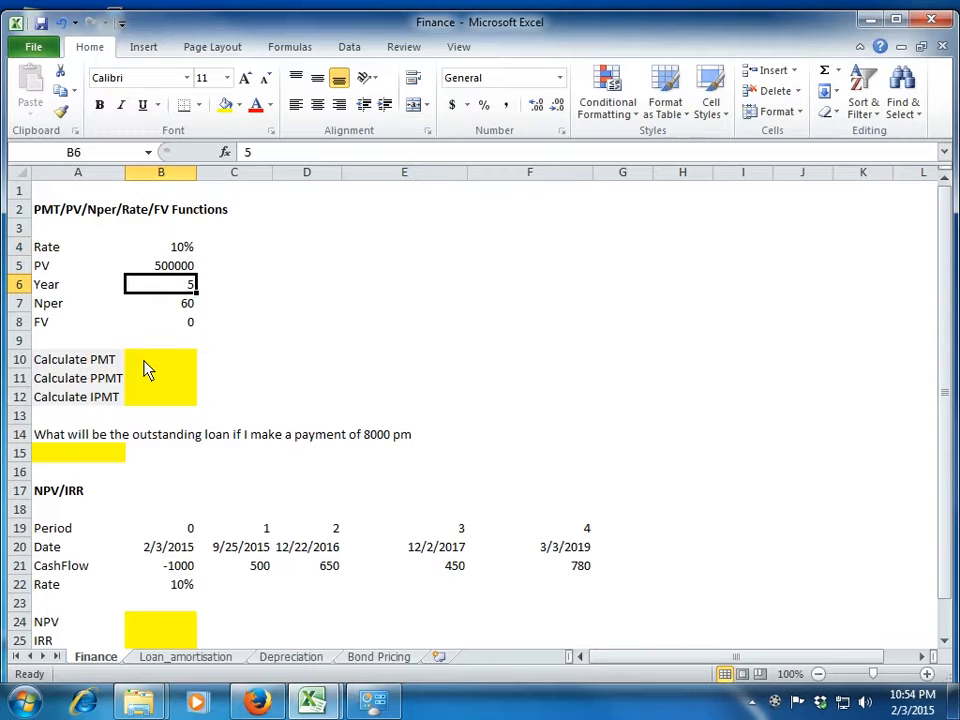
pyautogui.press('Down')
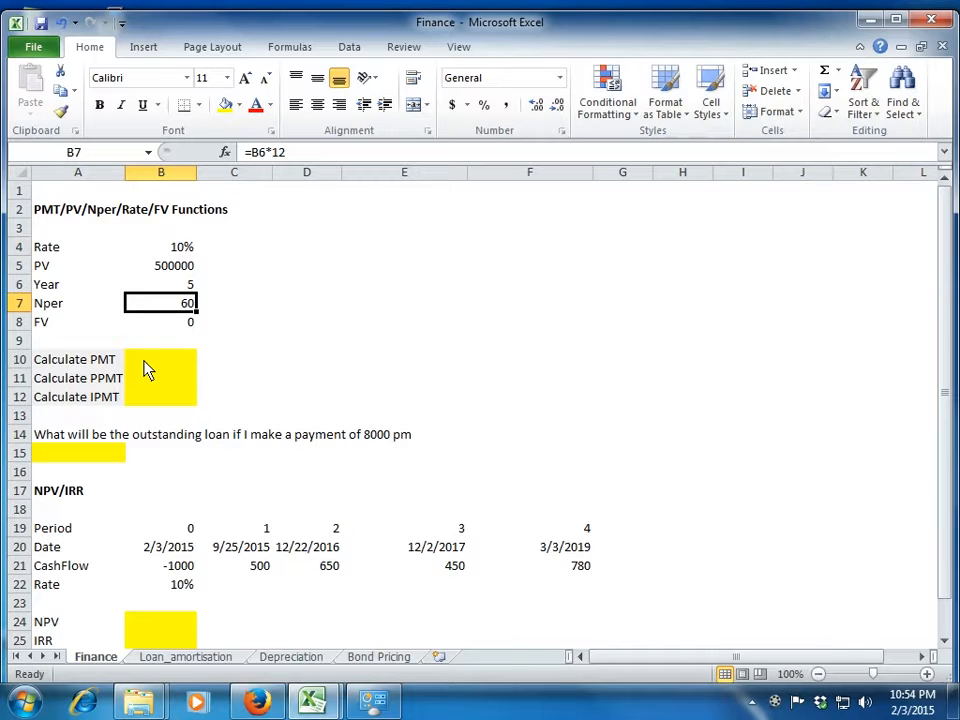
pyautogui.press('Left')
pyautogui.press('Right')
pyautogui.press('Up')
pyautogui.press('Down')
pyautogui.press('Down')
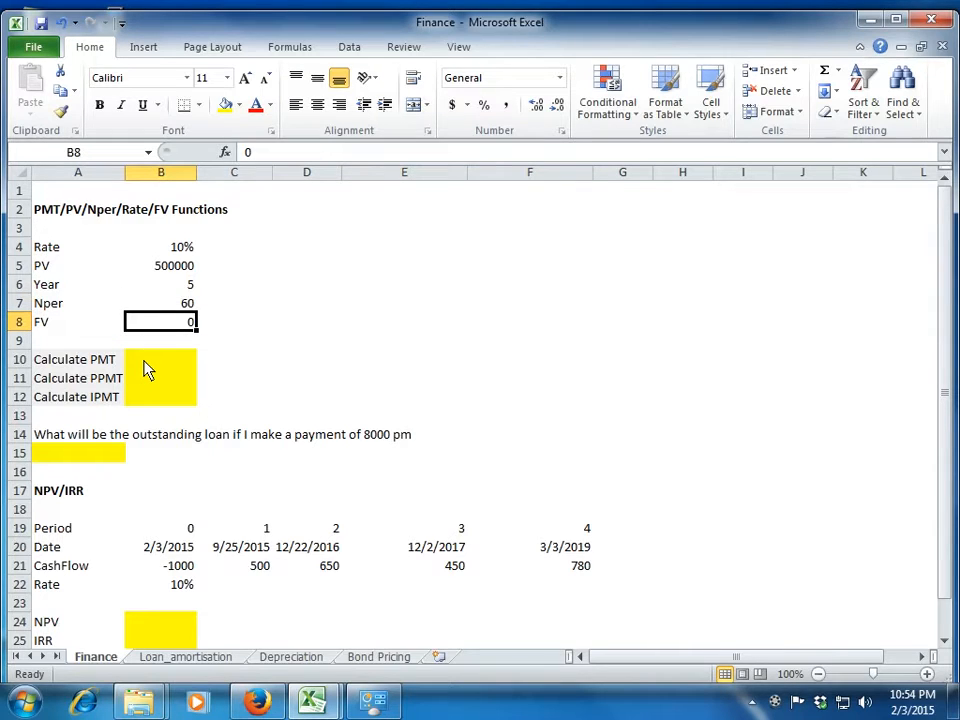
pyautogui.press('Down')
pyautogui.press('Down')
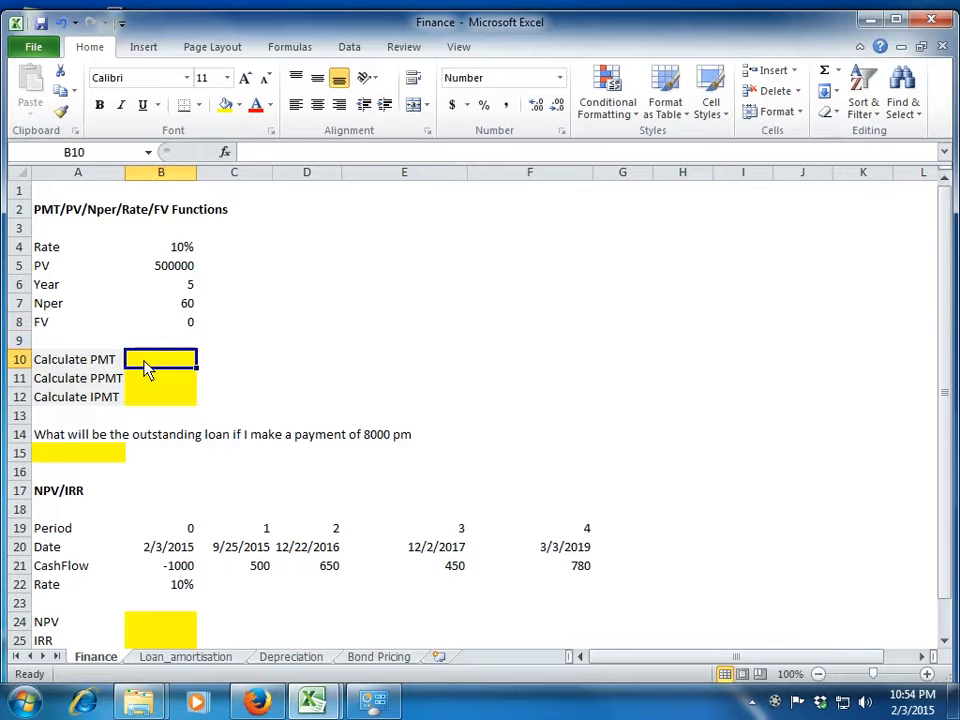
pyautogui.press('Up')
pyautogui.press('Up')
pyautogui.press('Up')
pyautogui.press('Up')
pyautogui.press('Up')
pyautogui.press('Up')
pyautogui.press('Down')
pyautogui.press('Down')
pyautogui.press('Down')
pyautogui.press('Down')
pyautogui.press('Down')
pyautogui.press('Down')
pyautogui.press('Down')
pyautogui.press('Up')
pyautogui.press('Up')
pyautogui.press('Up')
pyautogui.press('Up')
pyautogui.press('Down')
pyautogui.press('Down')
pyautogui.press('Down')
# Start a PMT formula in B10 with the monthly rate B4/12 as its first argument.
pyautogui.write('=pm')
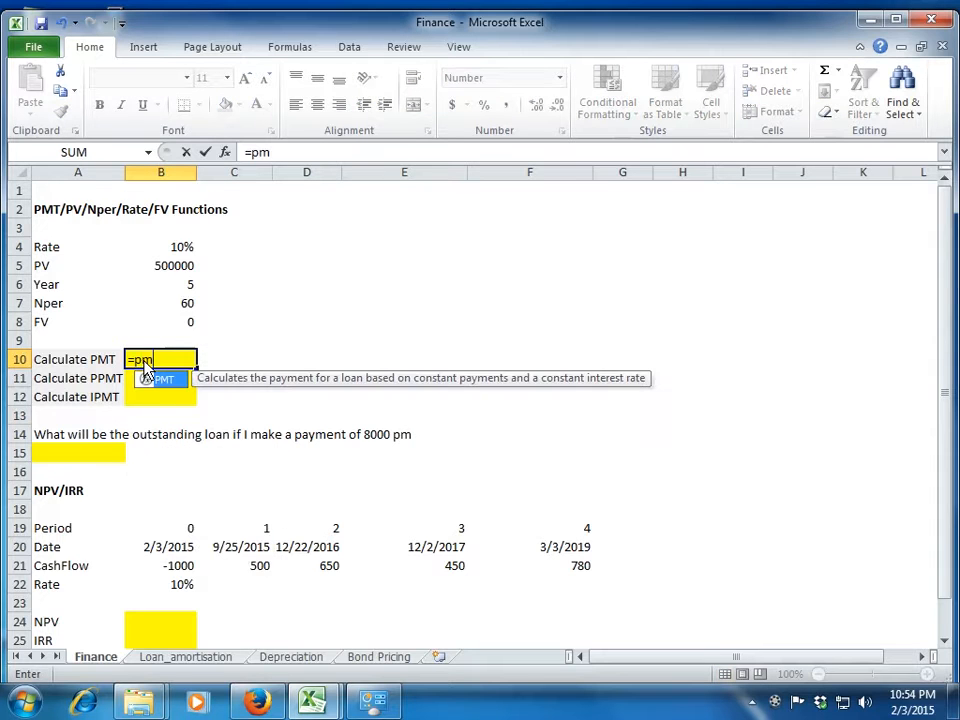
pyautogui.write('t(')
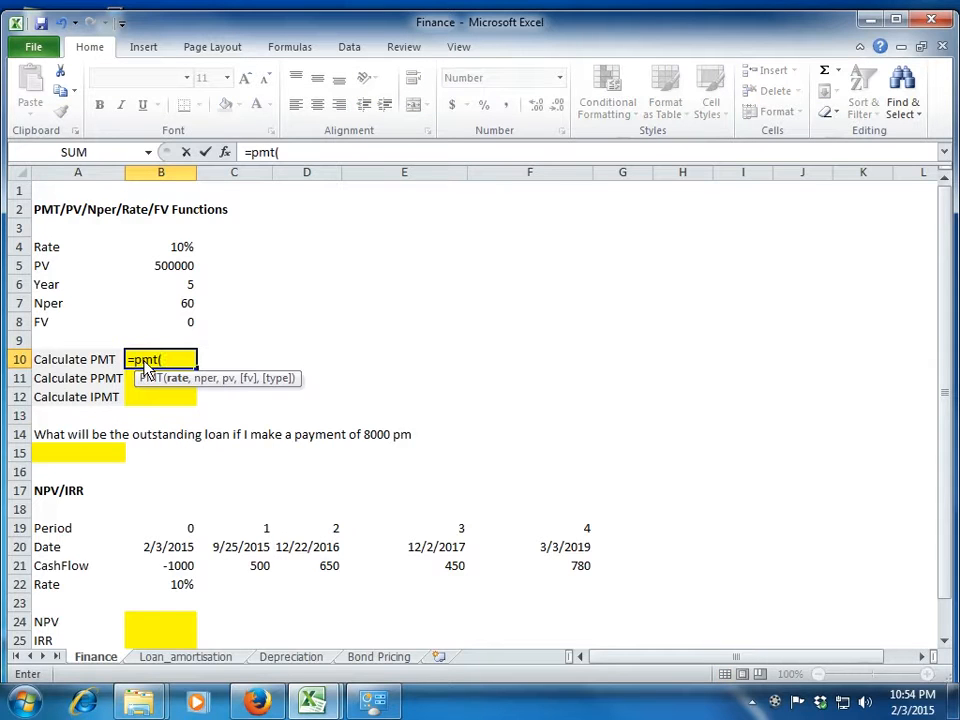
pyautogui.press('Up')
pyautogui.press('Up')
pyautogui.press('Up')
pyautogui.press('Up')
pyautogui.press('Up')
pyautogui.press('Up')
pyautogui.write('/12')
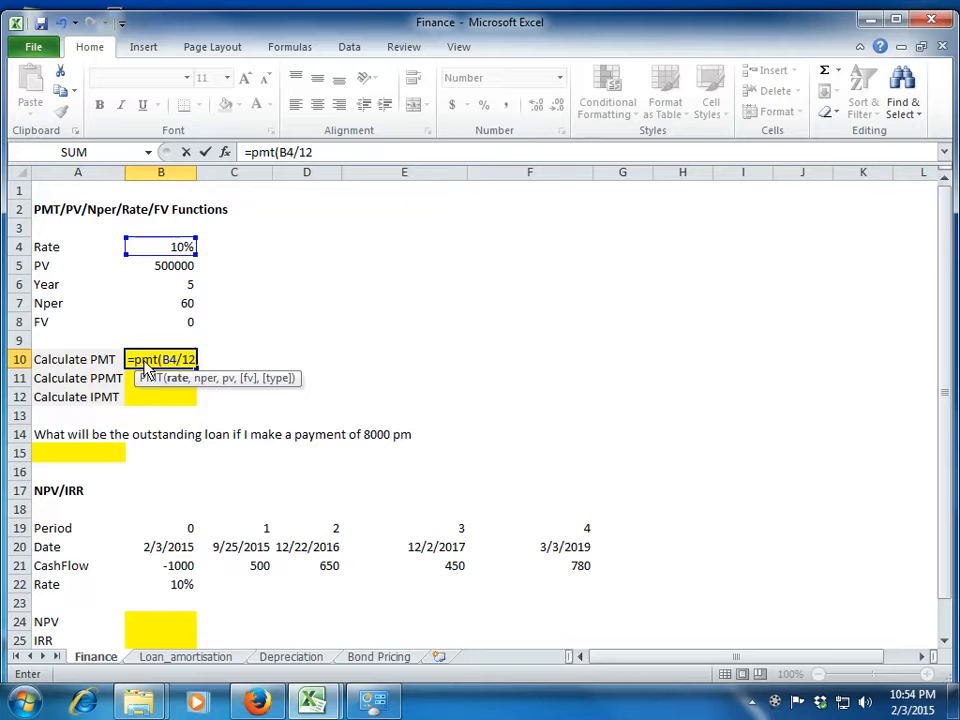
pyautogui.write(',')
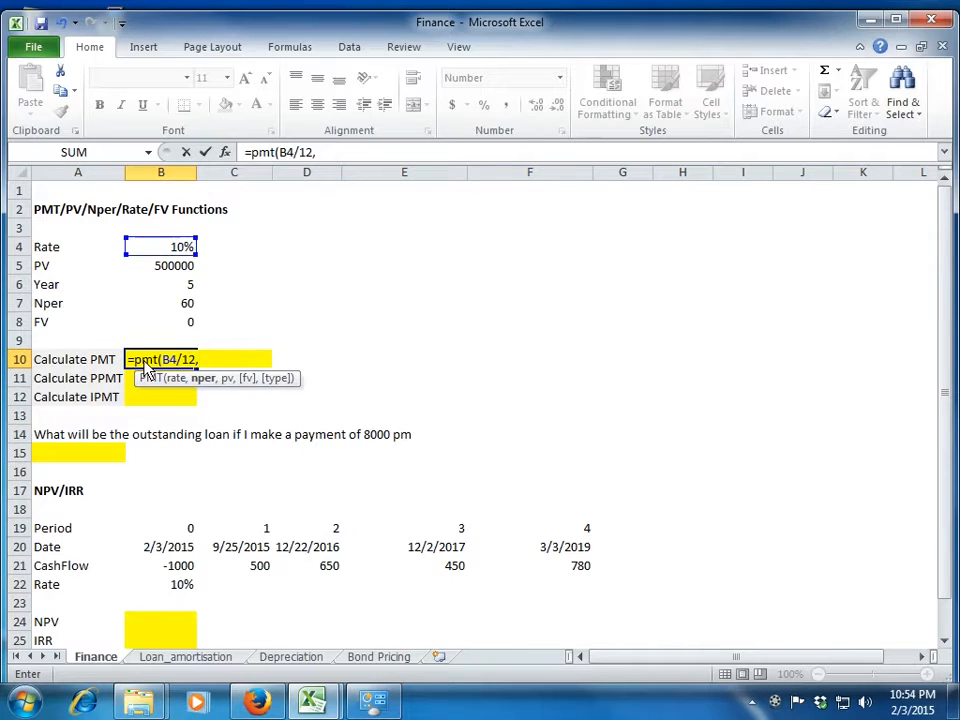
# Complete the PMT formula in B10 with B7 as nper, B5 as pv and B8 as fv.
pyautogui.press('Up')
pyautogui.press('Up')
pyautogui.press('Up')
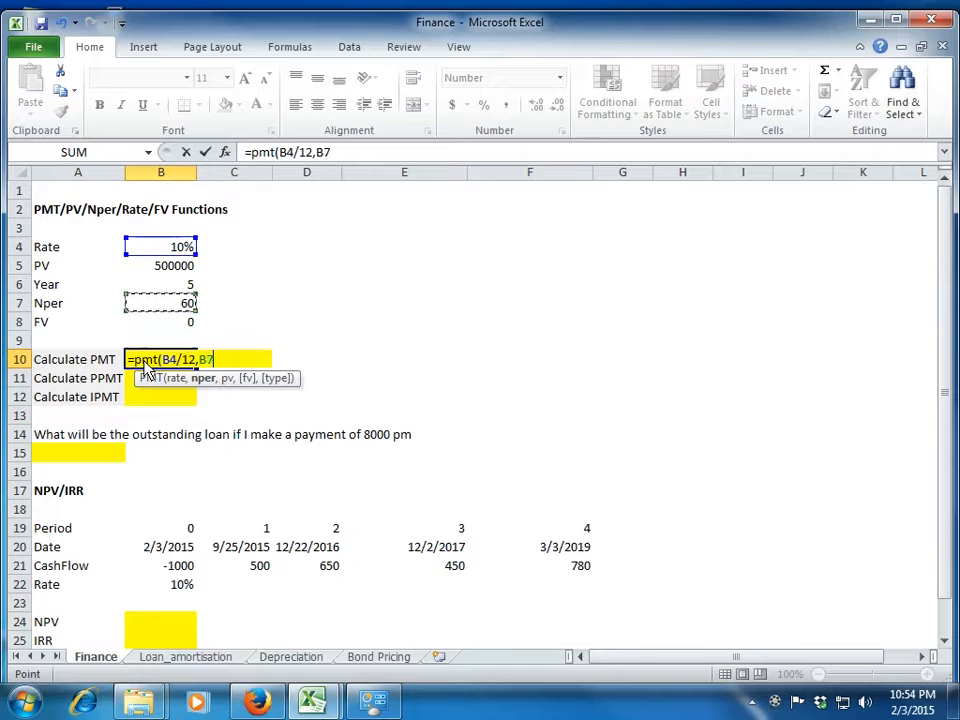
pyautogui.write(',')
pyautogui.press('Up')
pyautogui.press('Up')
pyautogui.press('Up')
pyautogui.press('Up')
pyautogui.press('Up')
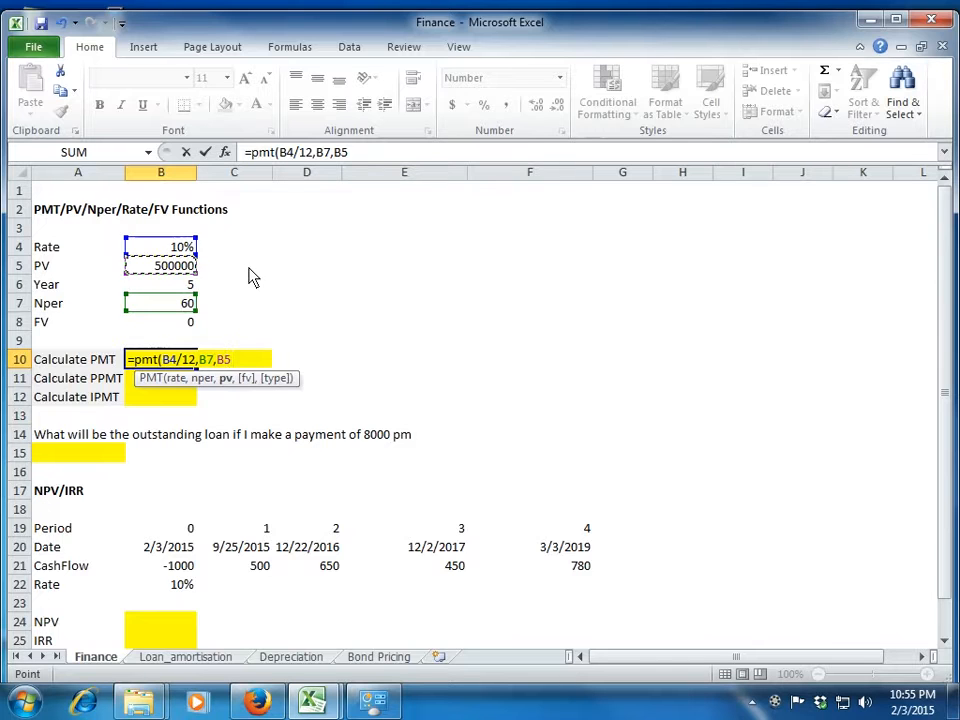
pyautogui.write(',')
pyautogui.press('Up')
pyautogui.press('Up')
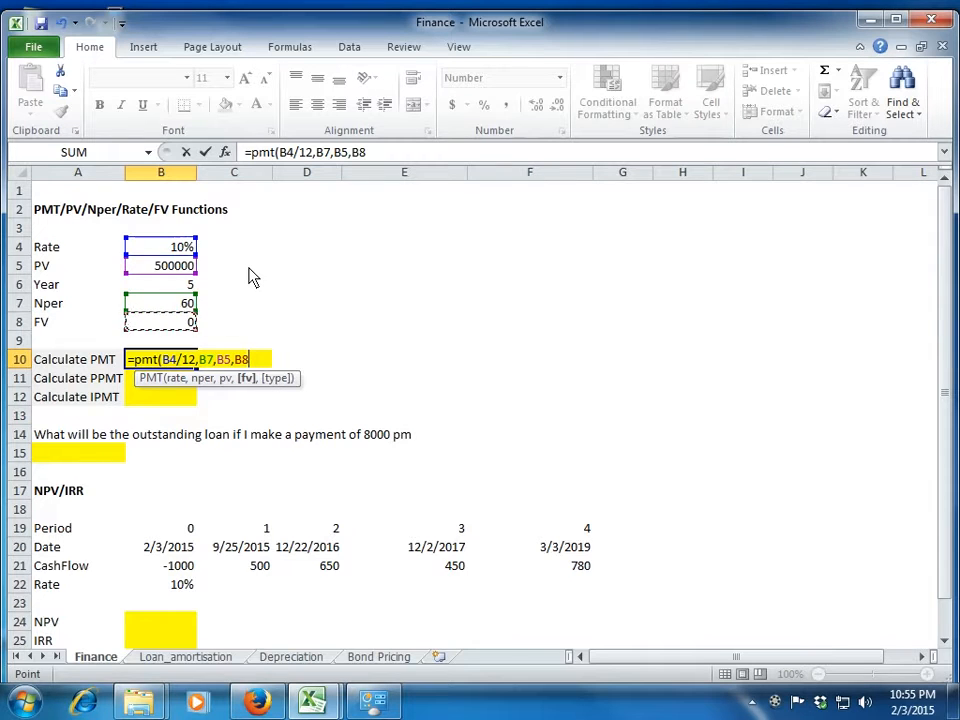
pyautogui.write(')')
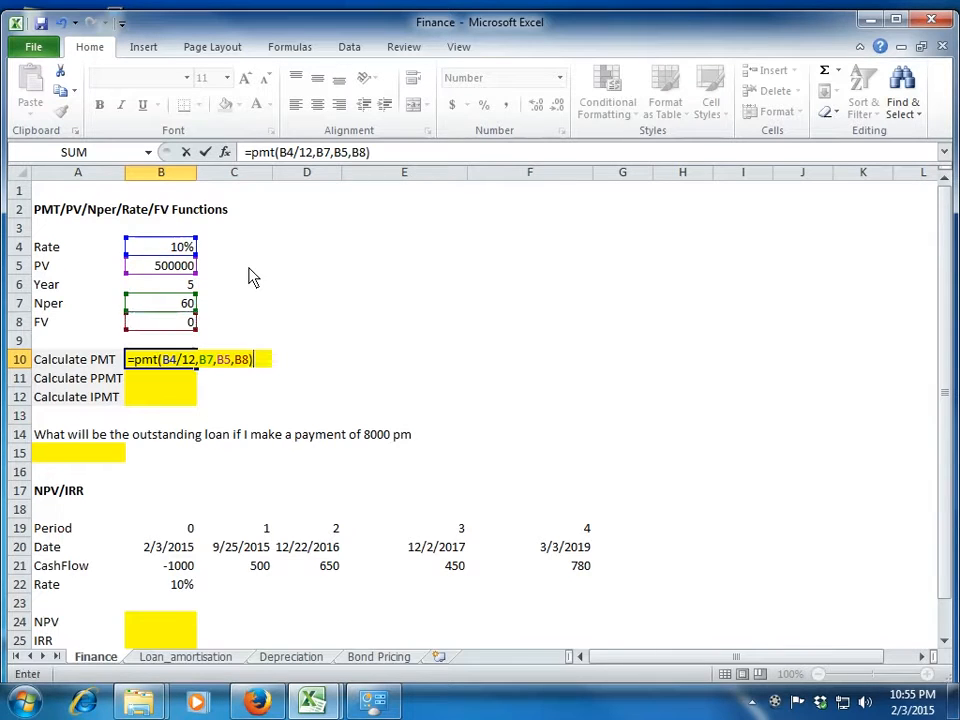
pyautogui.press('Return')
pyautogui.press('Up')
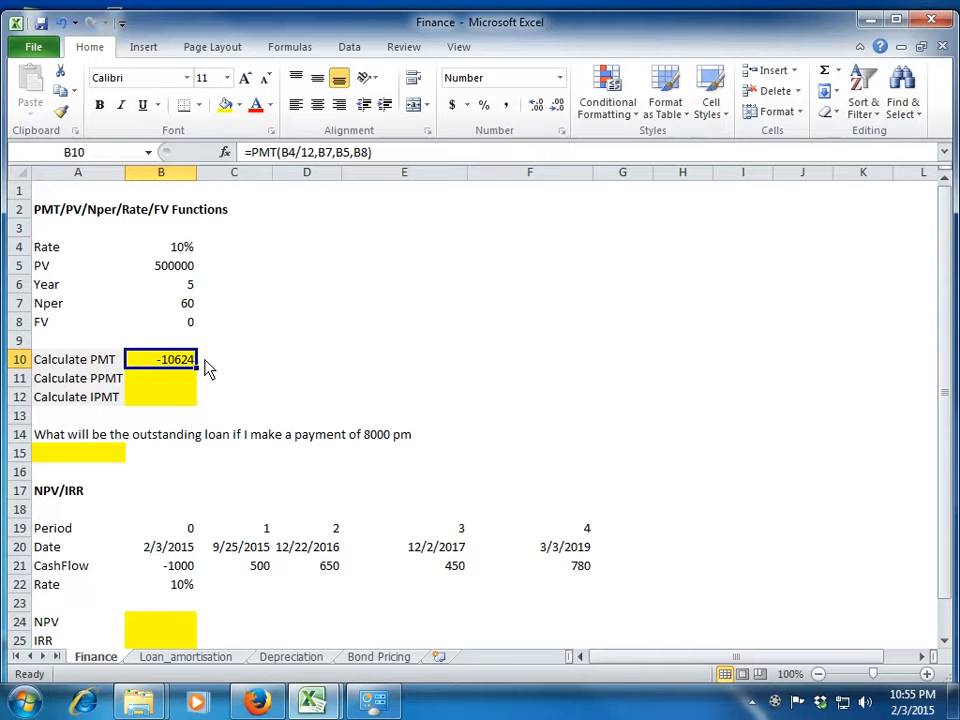
# Check the PMT result against the loan amount, years, Nper and FV values above it.
pyautogui.press('Up')
pyautogui.press('Up')
pyautogui.press('Up')
pyautogui.press('Up')
pyautogui.press('Up')
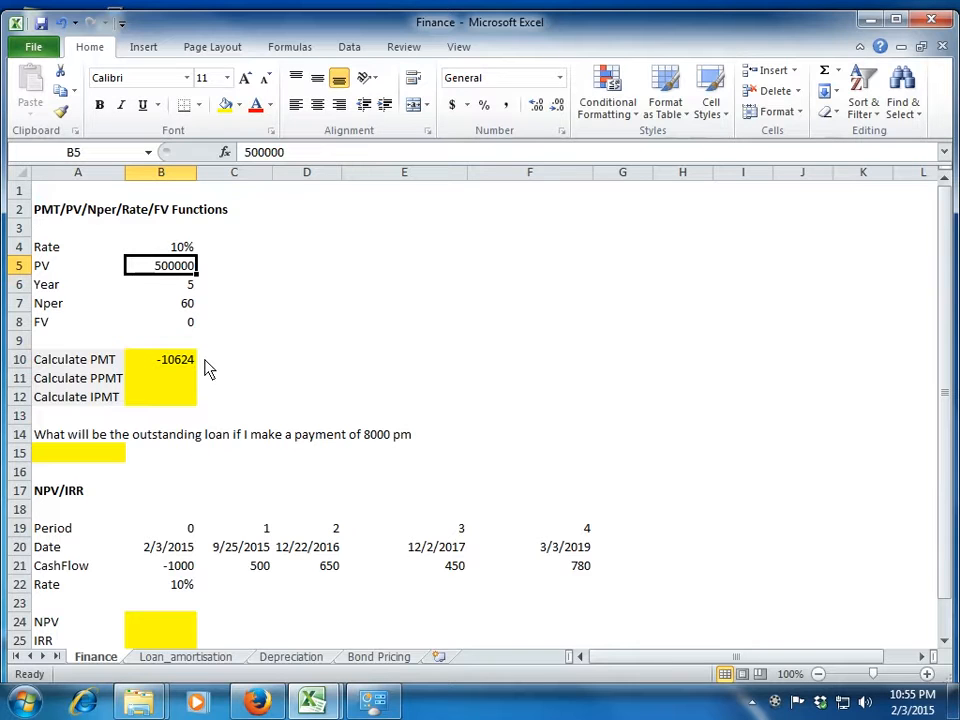
pyautogui.press('Down')
pyautogui.press('Down')
pyautogui.press('Down')
pyautogui.press('Down')
pyautogui.press('Down')
pyautogui.press('Down')
pyautogui.press('Down')
pyautogui.press('Down')
pyautogui.press('Down')
pyautogui.press('Up')
pyautogui.press('Up')
pyautogui.press('Up')
pyautogui.press('Up')
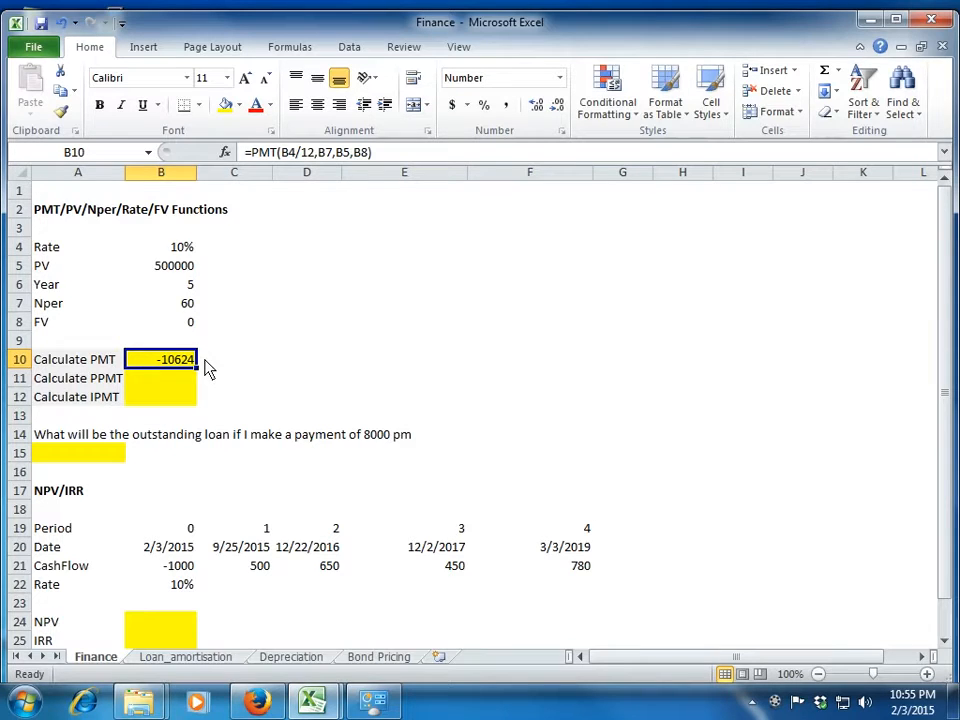
# Start a PPMT formula in B11 with the monthly rate B4/12 as its first argument.
pyautogui.press('Down')
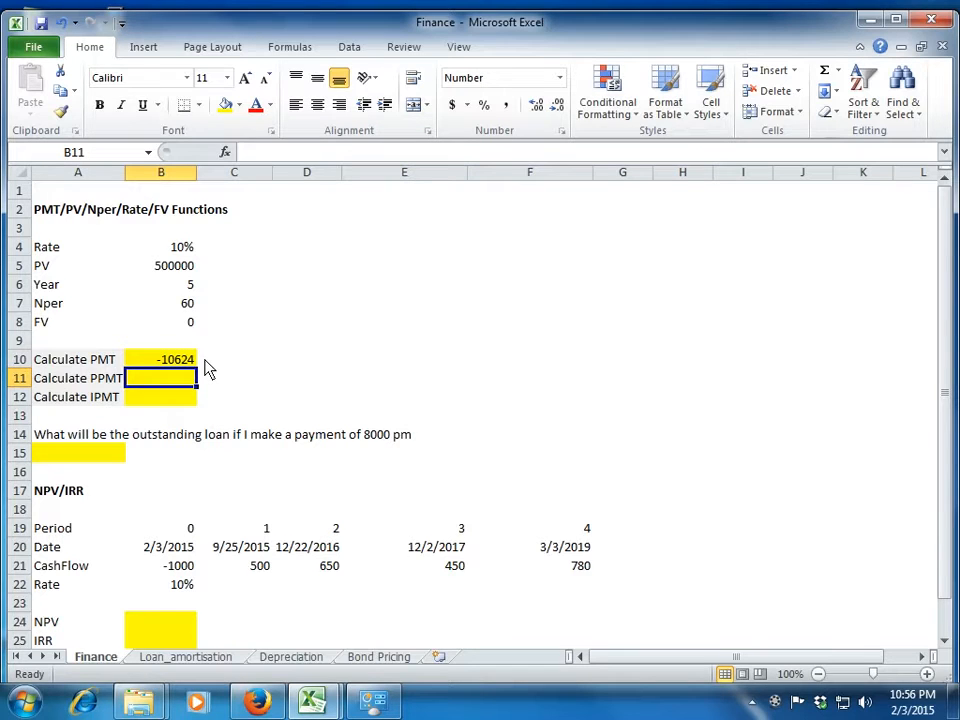
pyautogui.press('Up')
pyautogui.press('Down')
pyautogui.write('=')
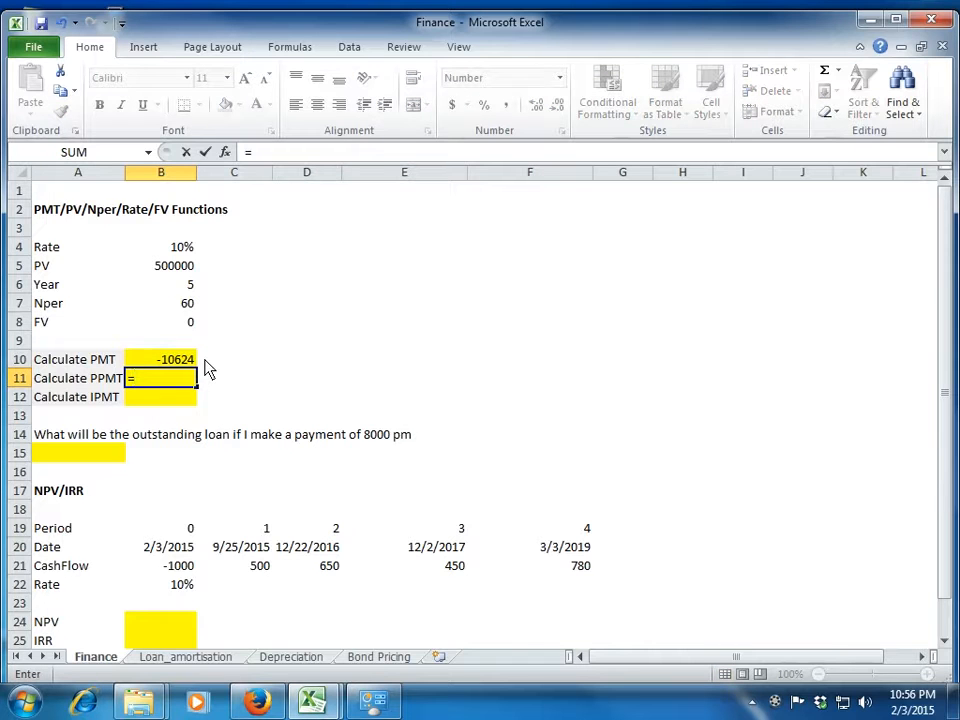
pyautogui.write('ppmt(')
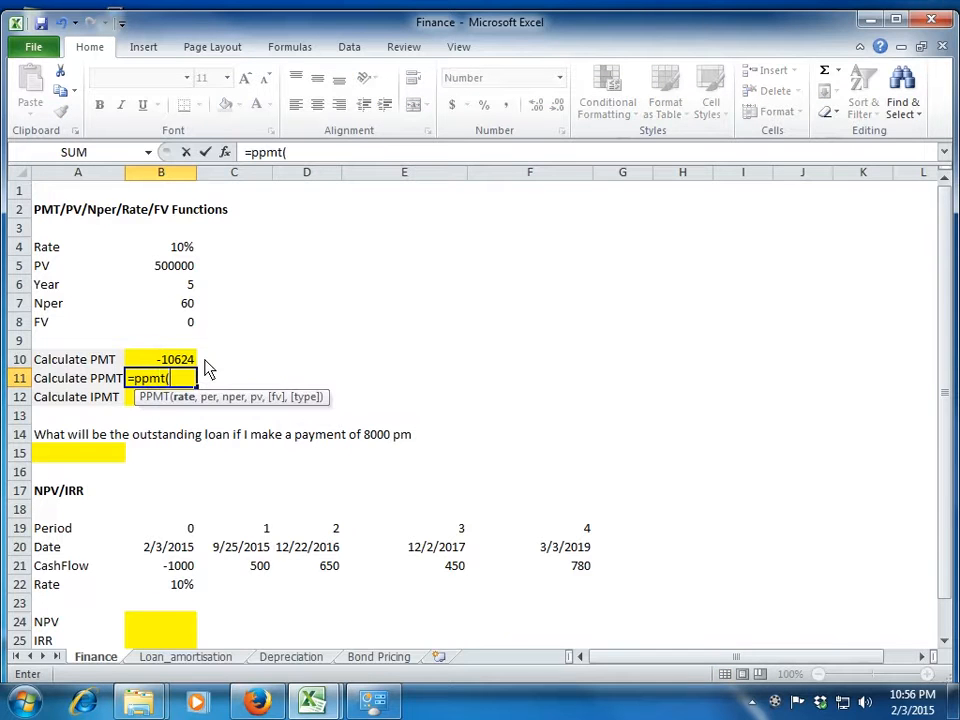
pyautogui.press('Up')
pyautogui.press('Up')
pyautogui.press('Up')
pyautogui.press('Up')
pyautogui.press('Up')
pyautogui.press('Up')
pyautogui.press('Up')
pyautogui.write('/12,')
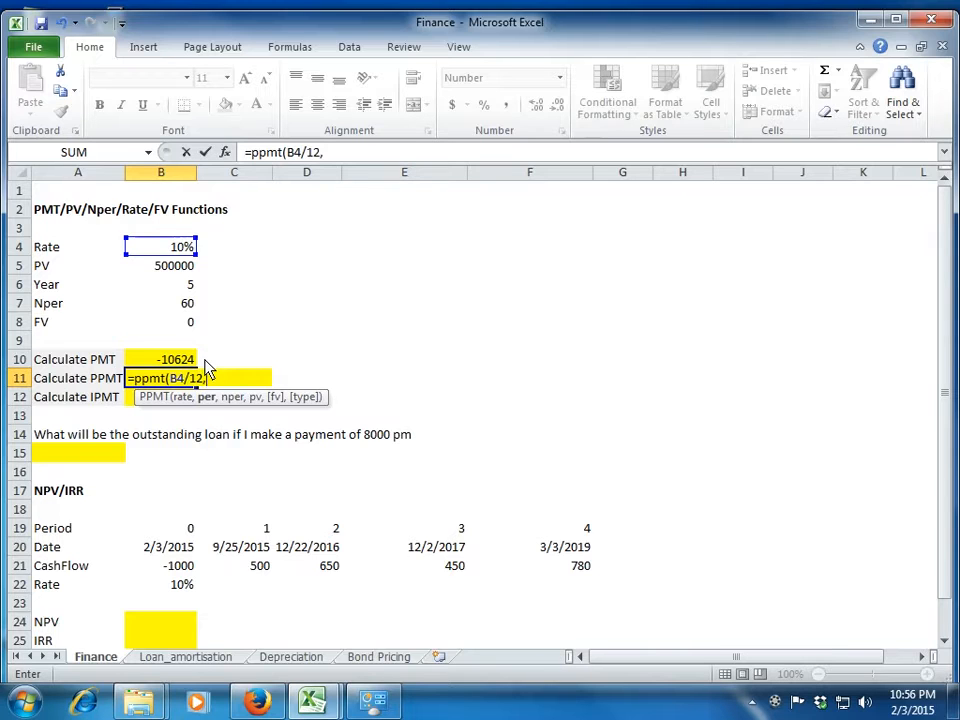
# Set the PPMT formula's period to 1 and reference B7 as nper.
pyautogui.write('1')
pyautogui.press('BackSpace')
pyautogui.write('4')
pyautogui.press('BackSpace')
pyautogui.write('1,')
pyautogui.press('Up')
pyautogui.press('Up')
pyautogui.press('Up')
pyautogui.press('Up')
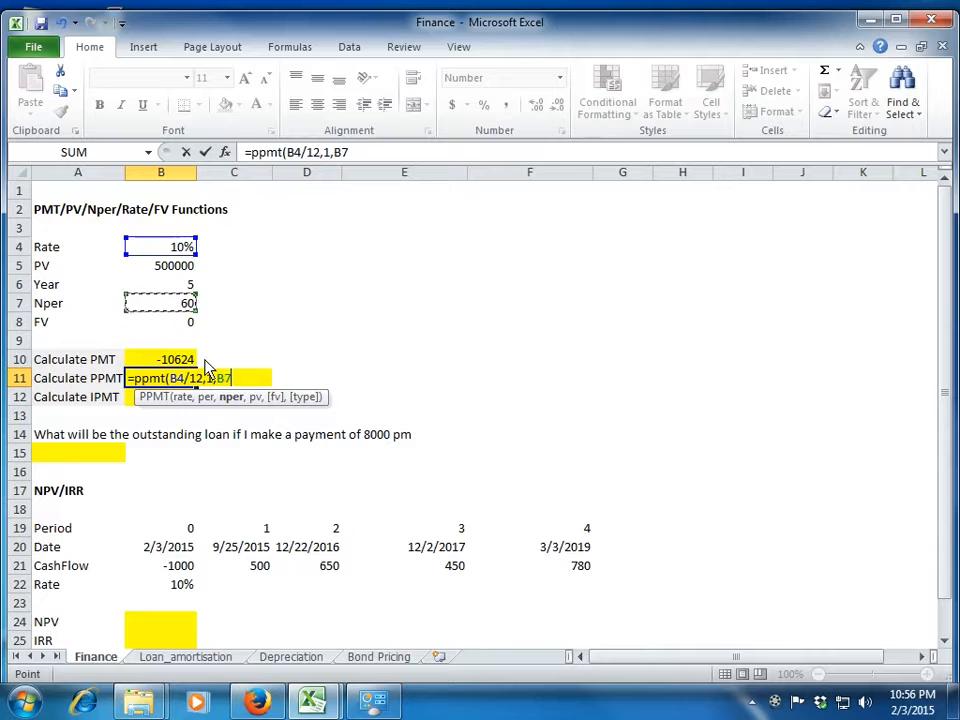
pyautogui.write(',')
# Complete the PPMT formula in B11 with B5 as pv and B8 as fv, and compare it with the PMT cell.
pyautogui.press('Up')
pyautogui.press('Up')
pyautogui.press('Up')
pyautogui.press('Up')
pyautogui.press('Up')
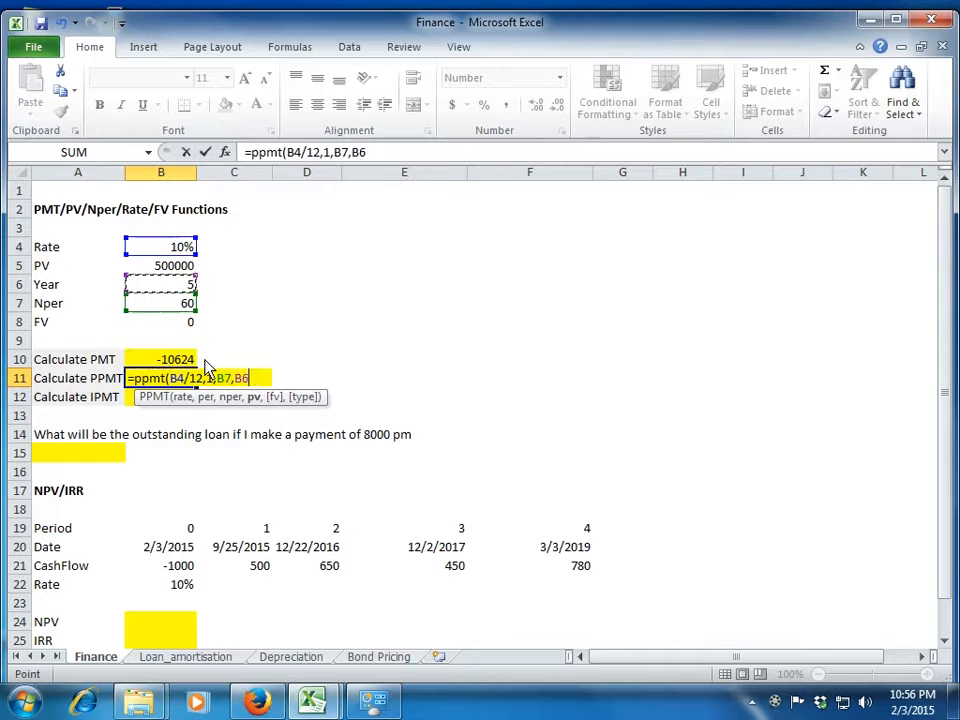
pyautogui.write(',')
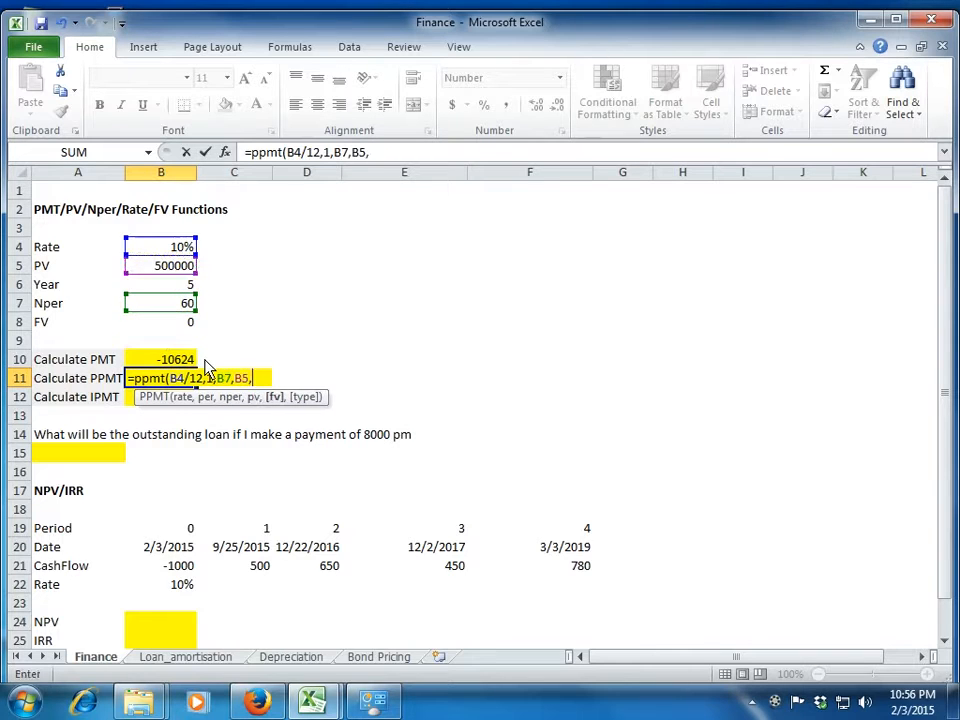
pyautogui.press('Up')
pyautogui.press('Up')
pyautogui.press('Up')
pyautogui.write(')')
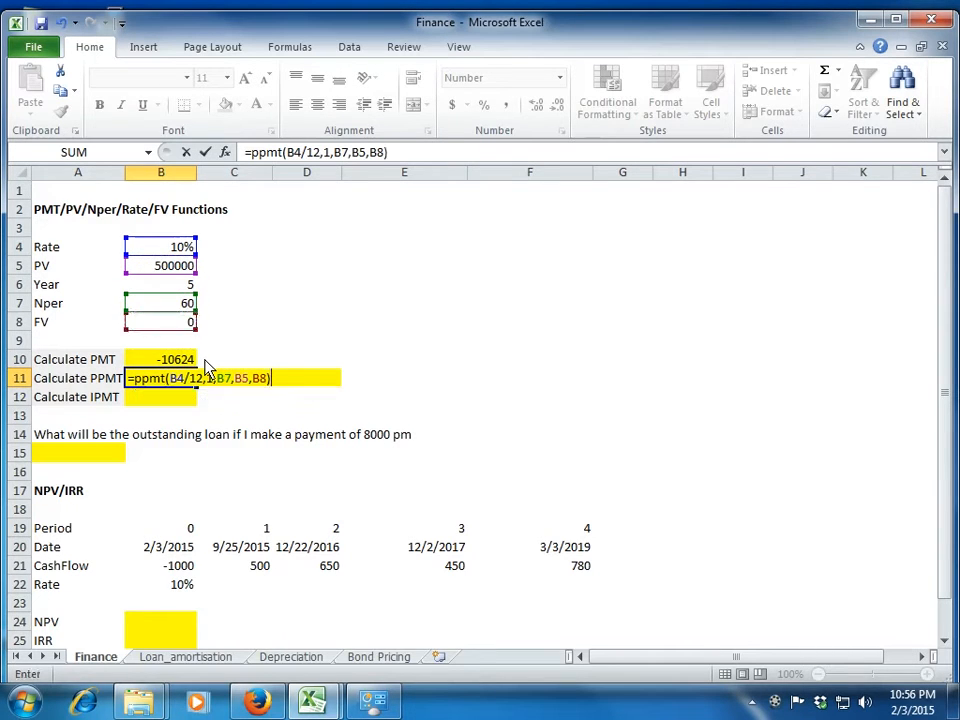
pyautogui.press('Return')
pyautogui.press('Up')
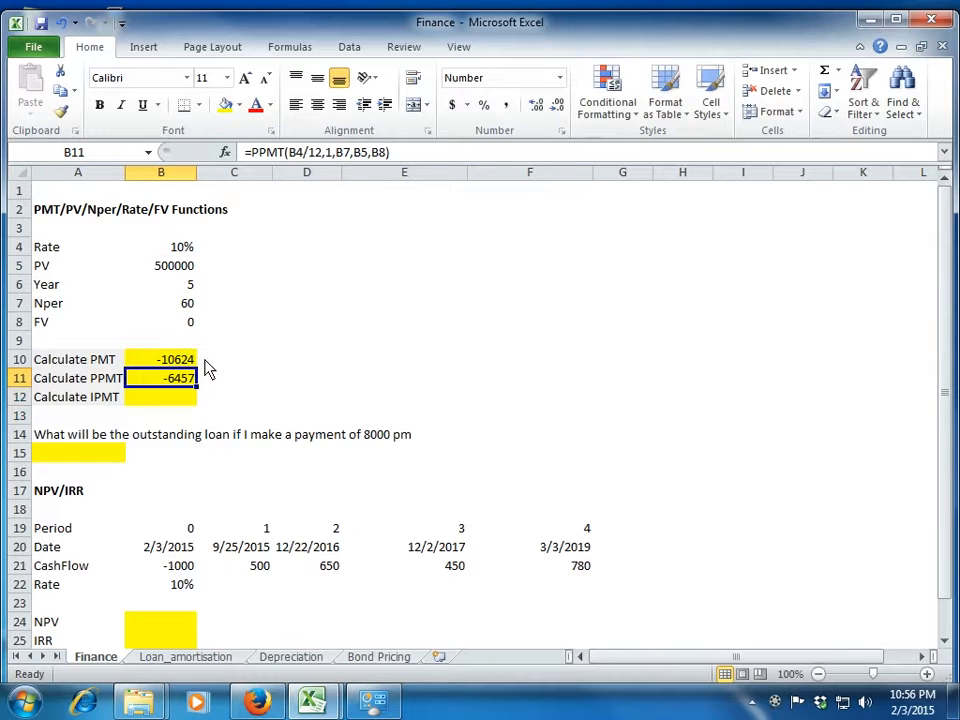
pyautogui.press('Up')
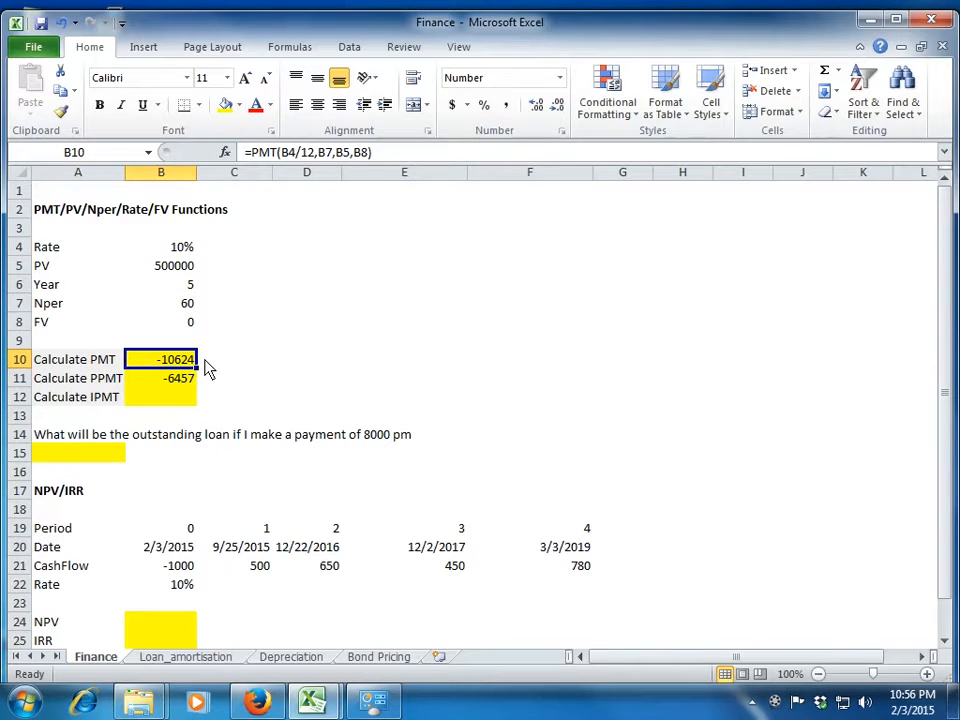
pyautogui.press('Down')
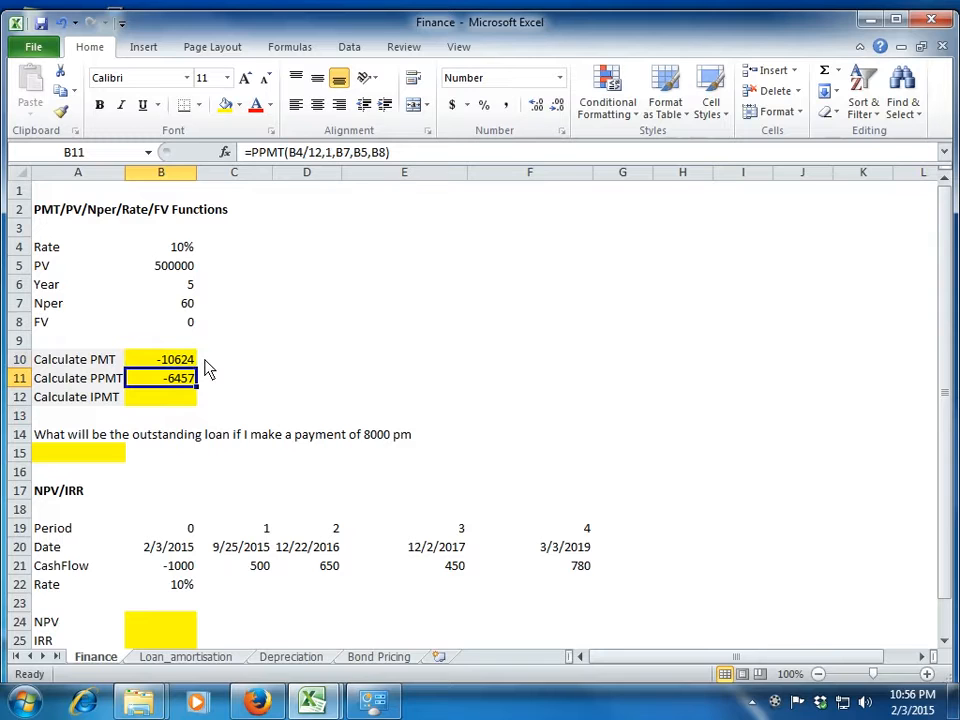
# Enter a check formula in C12 that subtracts the PPMT in B11 from the PMT in B10.
pyautogui.press('Down')
pyautogui.press('Right')
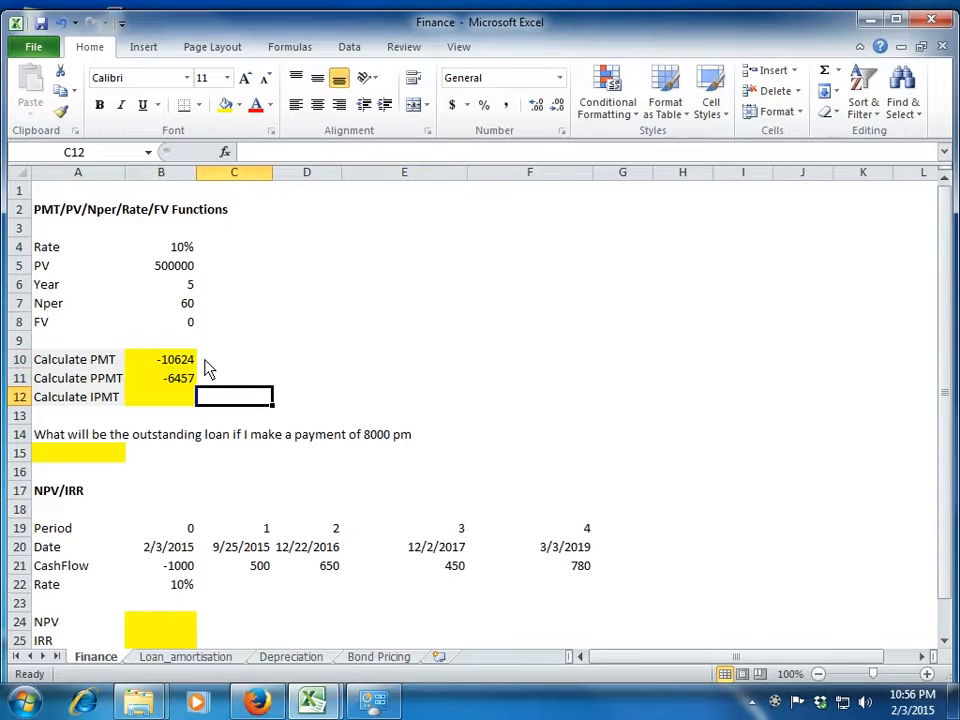
pyautogui.write('=')
pyautogui.press('Up')
pyautogui.press('Up')
pyautogui.press('Left')
pyautogui.write('-')
pyautogui.press('Left')
pyautogui.press('Up')
pyautogui.press('Return')
# Start an IPMT formula in B12 with the monthly rate B4/12 as its first argument.
pyautogui.press('Up')
pyautogui.press('Left')
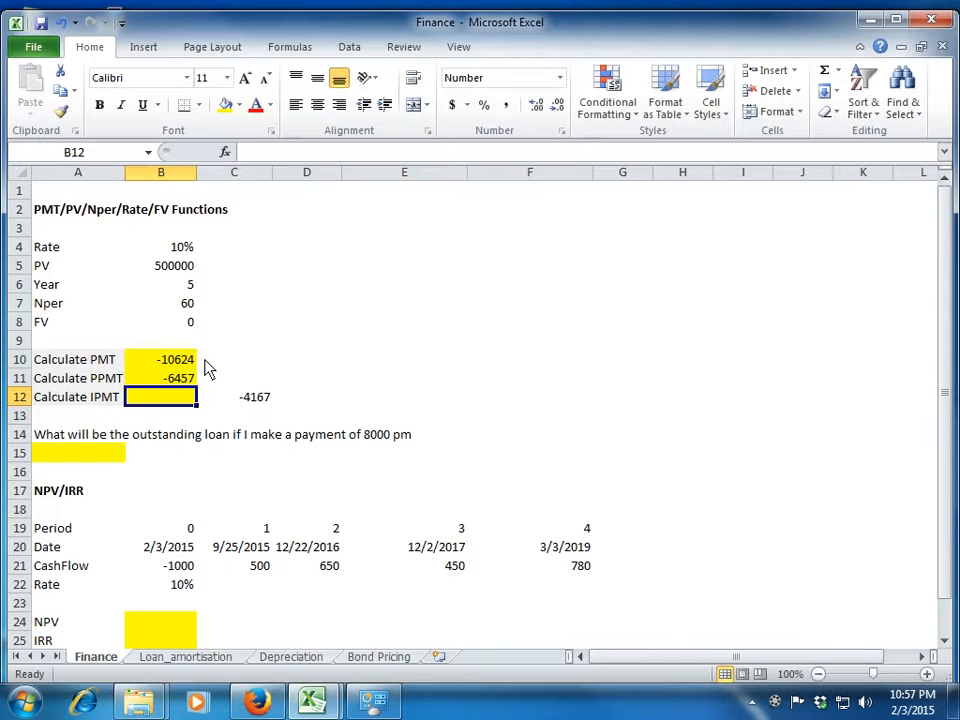
pyautogui.write('=ipmty')
pyautogui.press('BackSpace')
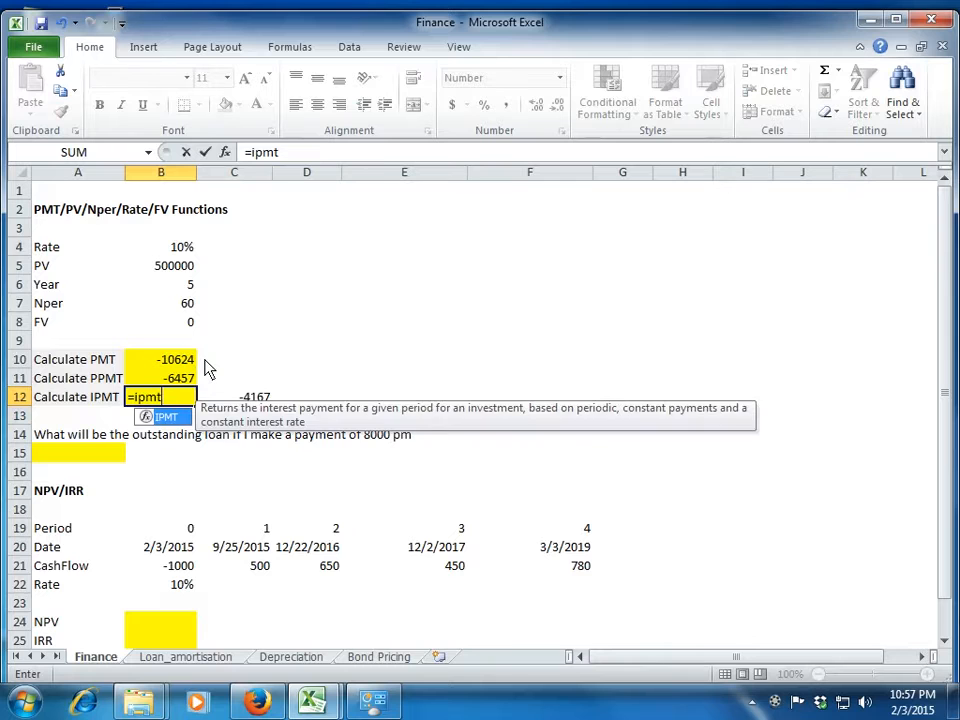
pyautogui.write('(')
pyautogui.press('Up')
pyautogui.press('Up')
pyautogui.press('Up')
pyautogui.press('Up')
pyautogui.press('Up')
pyautogui.press('Up')
pyautogui.press('Up')
pyautogui.press('Up')
pyautogui.write('/')
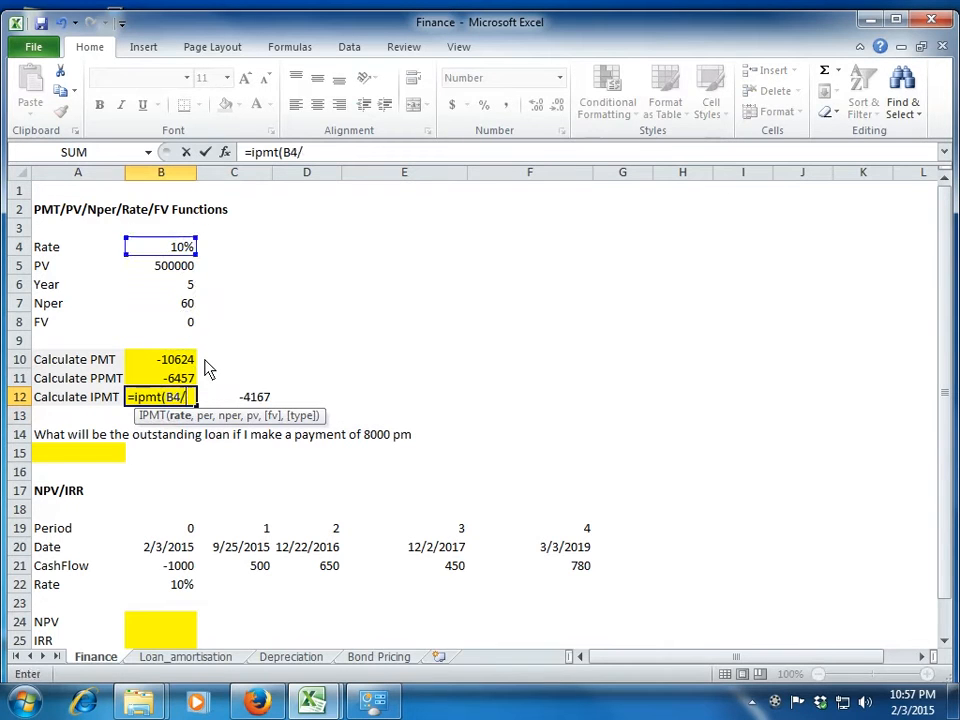
pyautogui.write('12,')
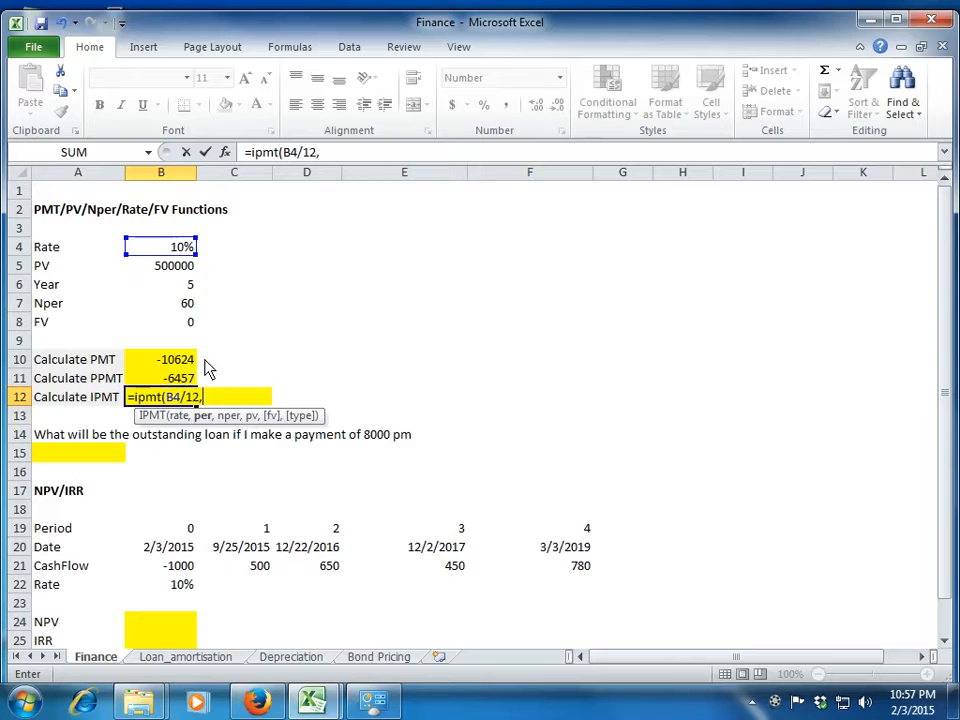
pyautogui.write('1,')
# Set the IPMT formula's period to 1 and reference B7 as nper.
pyautogui.press('Up')
pyautogui.press('Up')
pyautogui.press('Up')
# Complete the IPMT formula in B12 with B5 as pv and B8 as fv.
pyautogui.press('Up')
pyautogui.press('Up')
pyautogui.write(',')
pyautogui.press('Up')
pyautogui.press('Up')
pyautogui.press('Up')
pyautogui.press('Up')
pyautogui.press('Up')
pyautogui.press('Up')
pyautogui.press('Up')
pyautogui.write(',')
pyautogui.press('Up')
pyautogui.press('Up')
pyautogui.press('Up')
pyautogui.press('Up')
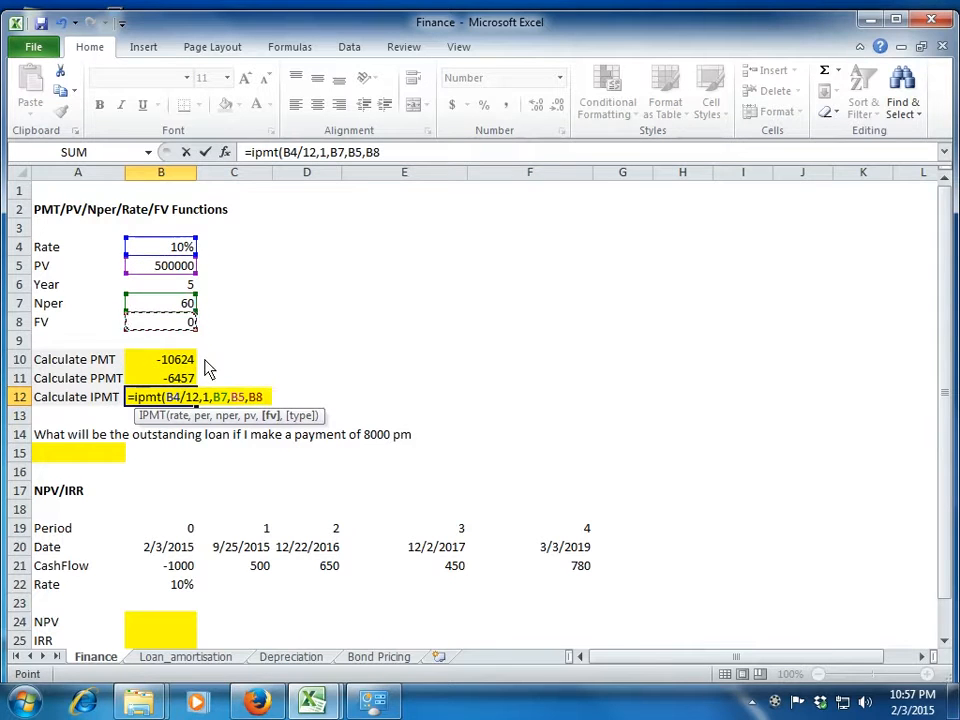
pyautogui.press('Return')
pyautogui.press('Up')
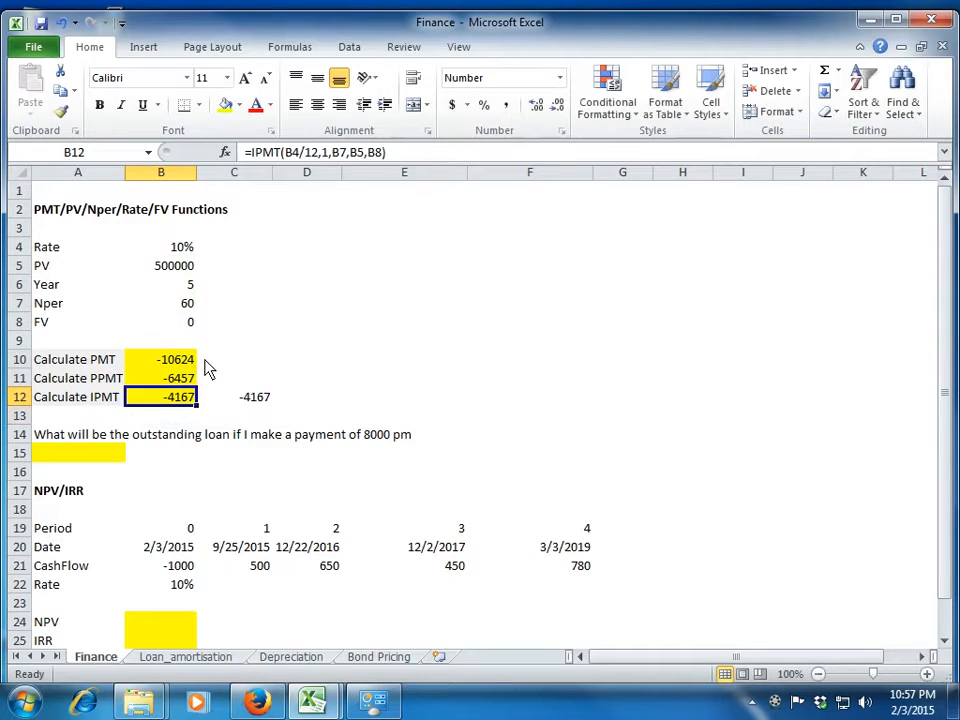
# Compare the IPMT result with the check formula in C12 and review the PMT and PPMT cells above it.
pyautogui.press('Right')
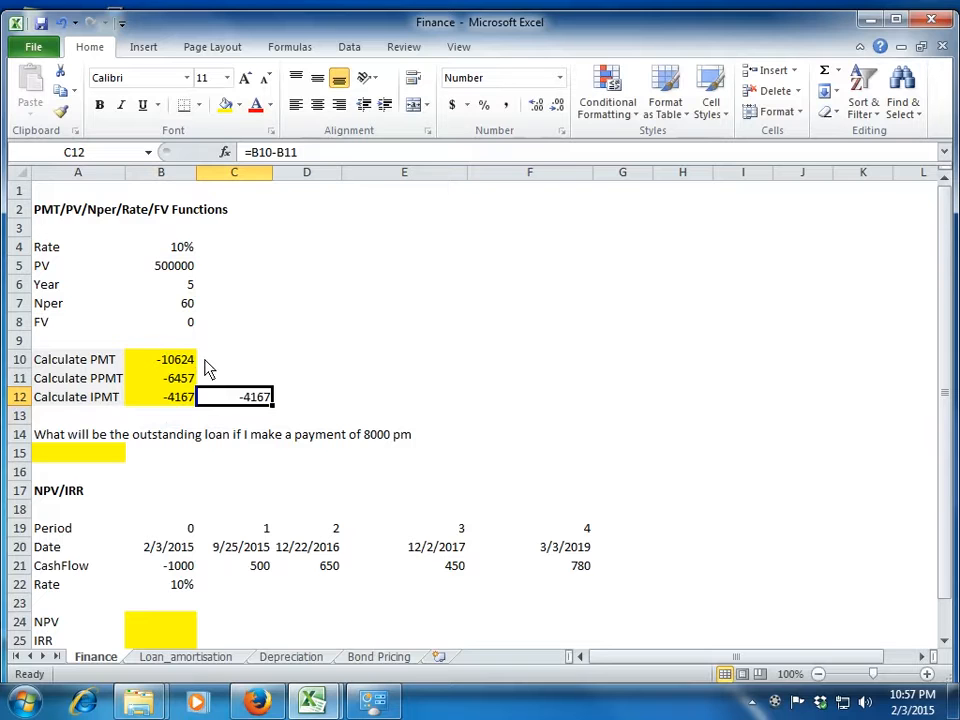
pyautogui.press('Left')
pyautogui.press('Left')
pyautogui.press('Up')
pyautogui.press('Up')
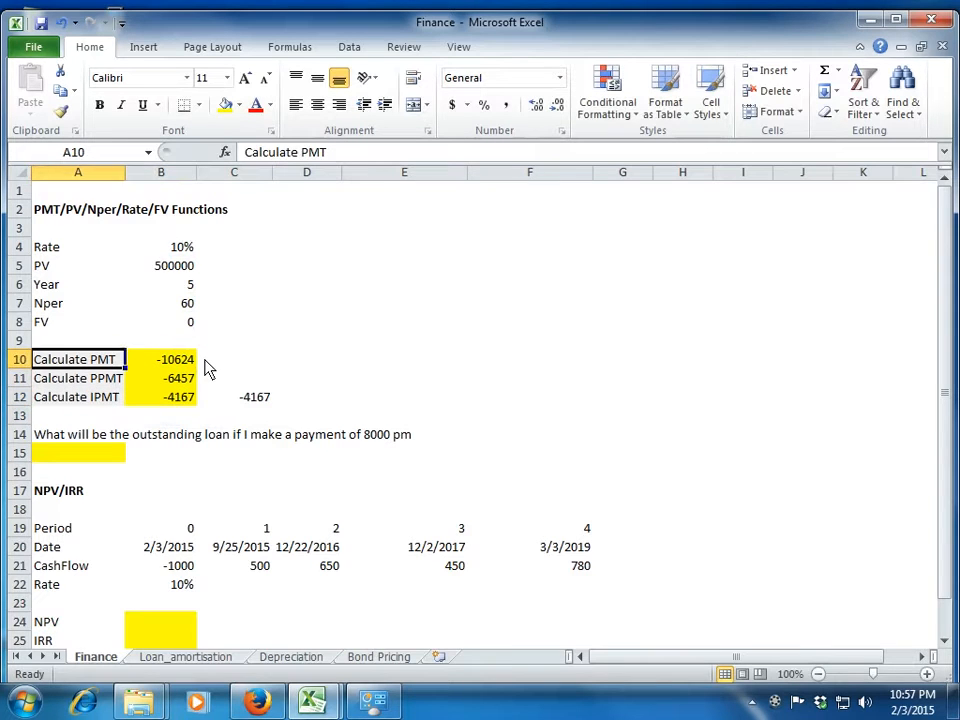
pyautogui.press('Right')
pyautogui.press('Down')
pyautogui.press('Down')
pyautogui.press('Up')
pyautogui.press('Up')
# Start a RATE formula in E10 to view its arguments, and cancel it.
pyautogui.press('Right')
pyautogui.press('Right')
pyautogui.press('Right')
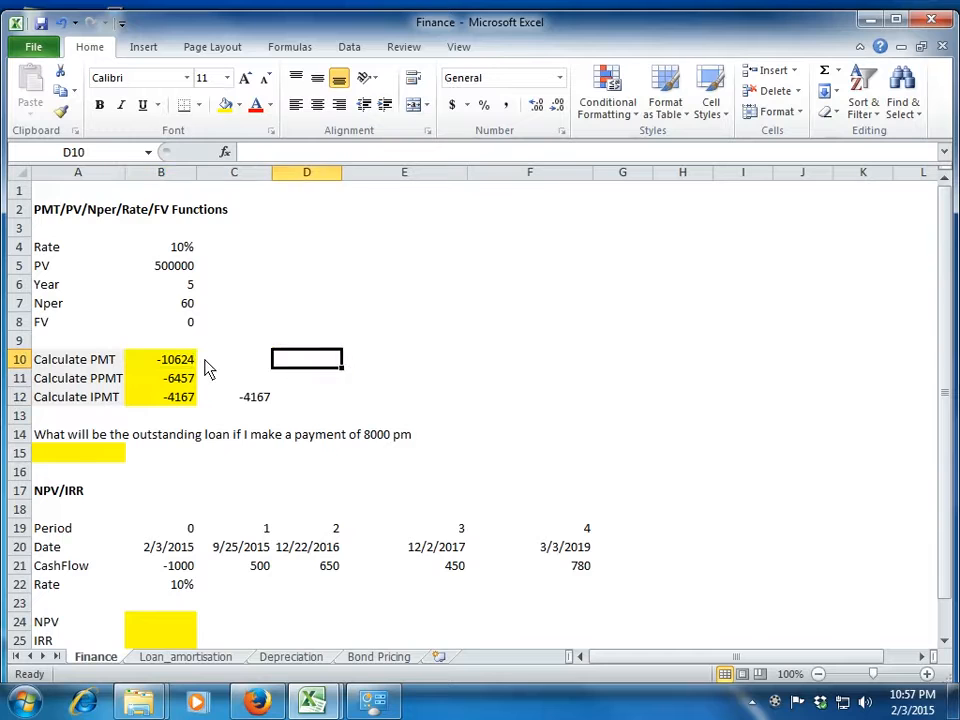
pyautogui.write('=')
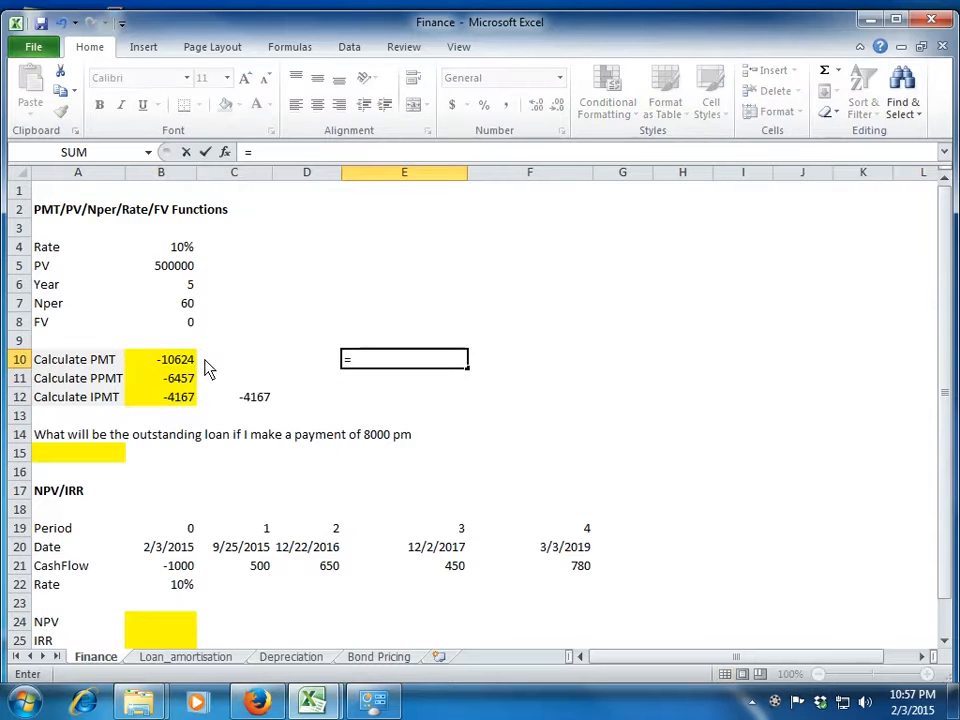
pyautogui.write('rate(')
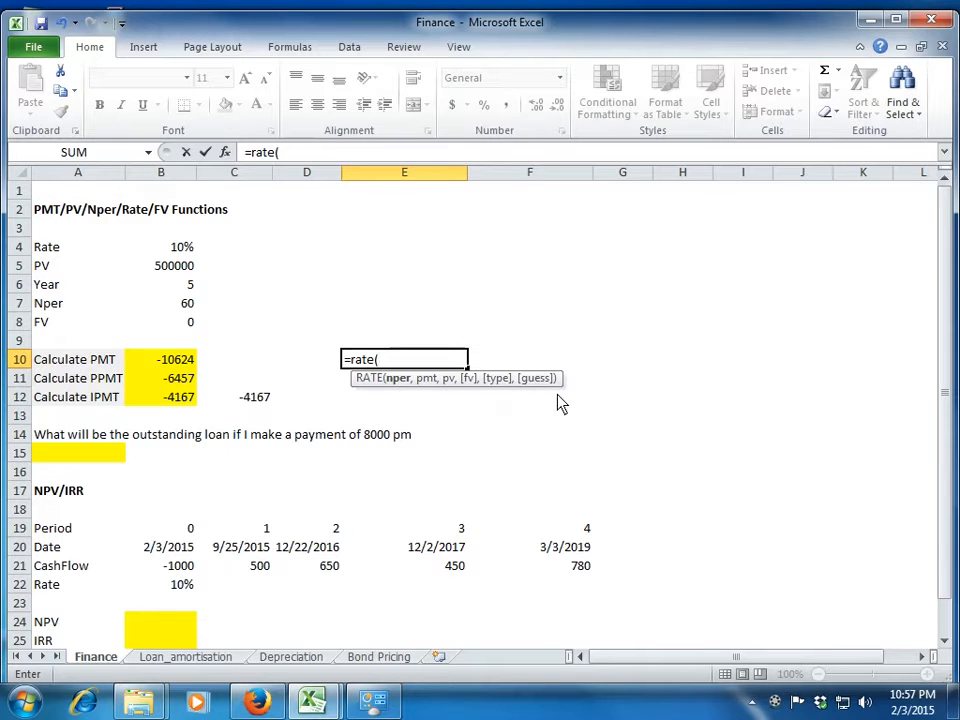
pyautogui.press('Escape')
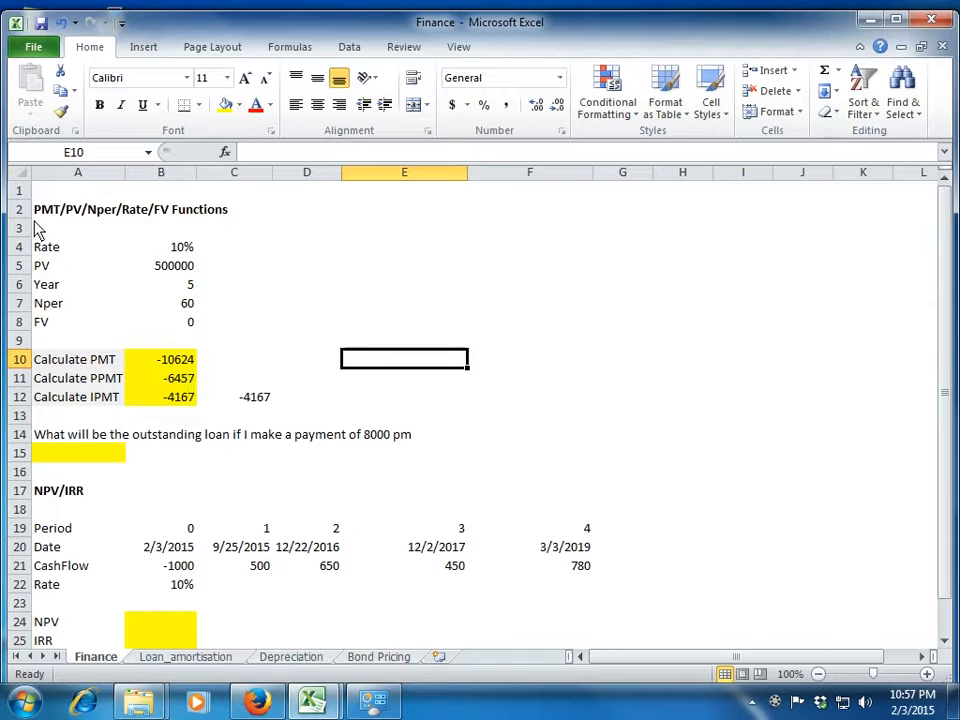
# Start an FV formula in A15 for the outstanding loan, with the monthly rate B4/12 as its first argument.
pyautogui.click(78, 455)
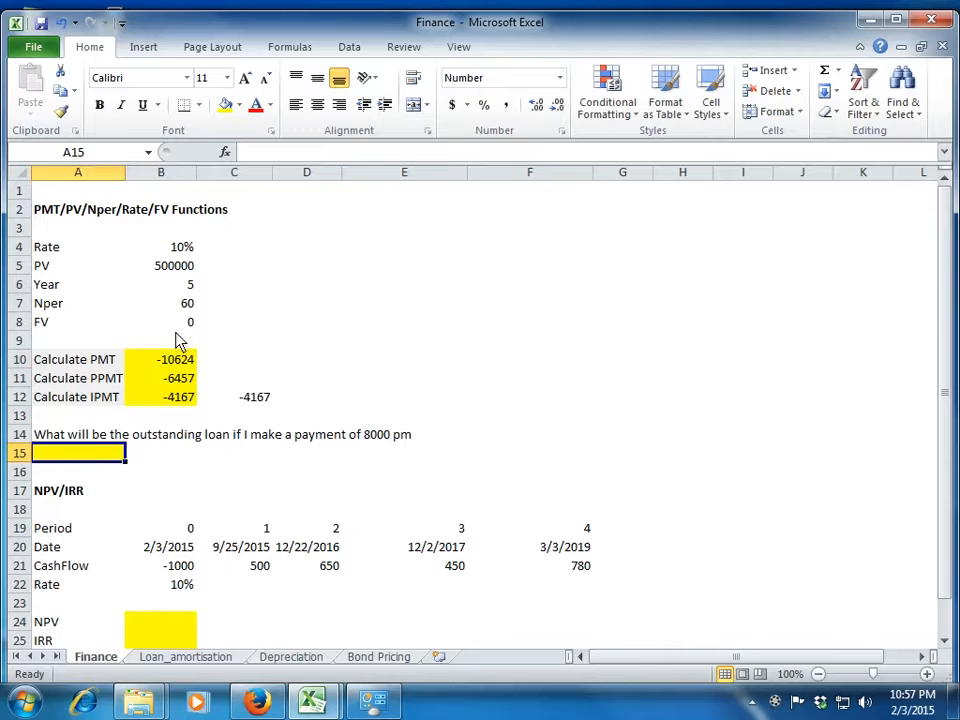
pyautogui.click(182, 325)
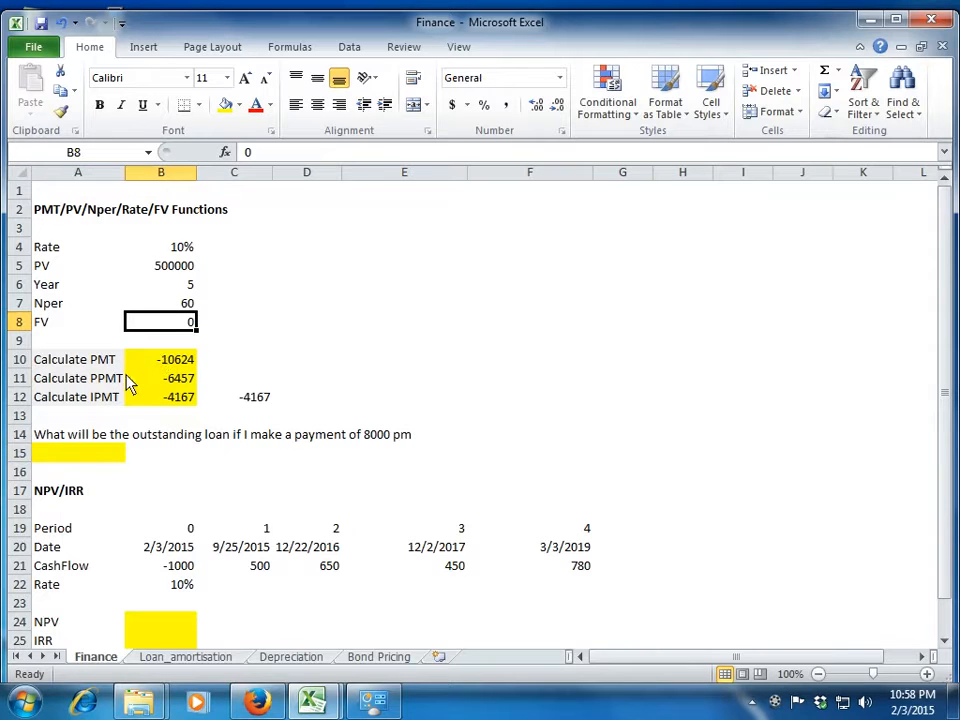
pyautogui.click(84, 453)
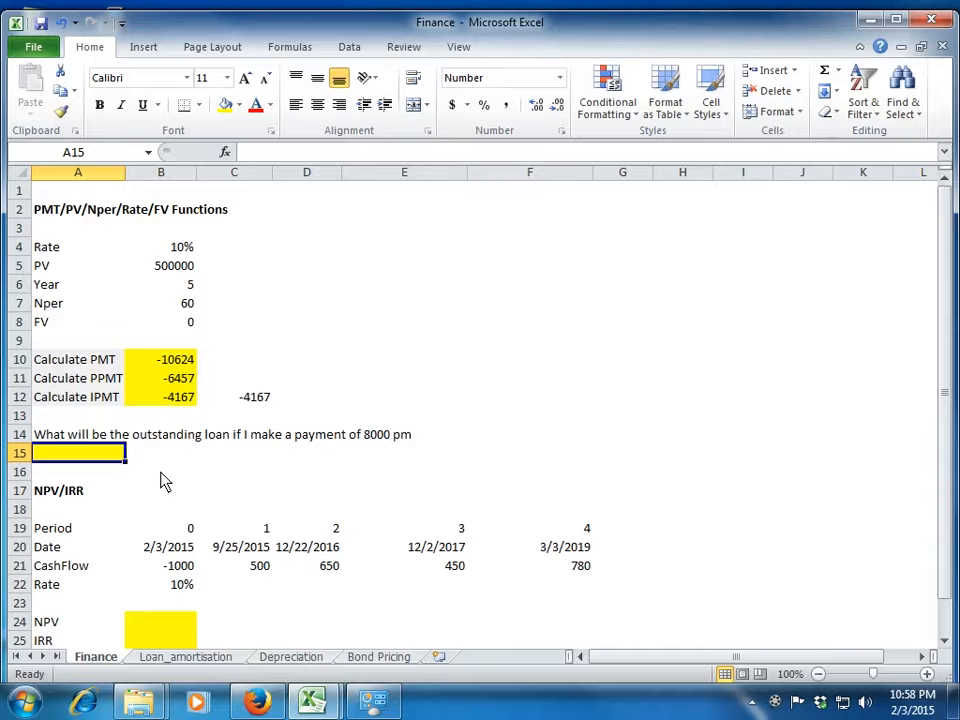
pyautogui.write('=fv(')
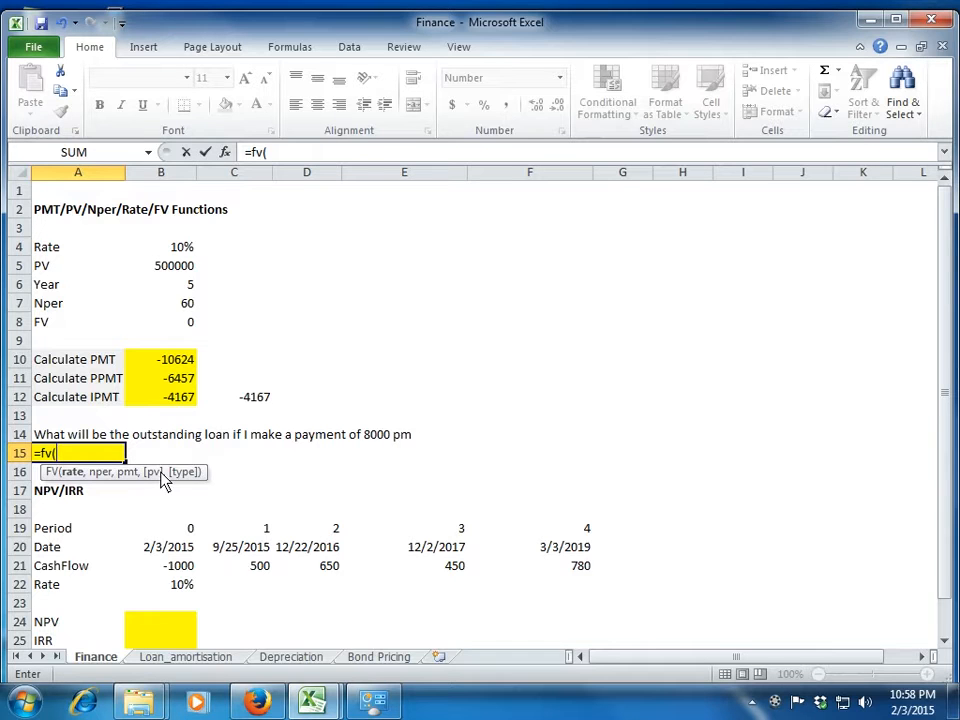
pyautogui.press('Up')
pyautogui.press('Up')
pyautogui.press('Up')
pyautogui.press('Up')
pyautogui.press('Up')
pyautogui.press('Up')
pyautogui.press('Up')
pyautogui.press('Up')
pyautogui.press('Up')
pyautogui.press('Up')
pyautogui.press('Up')
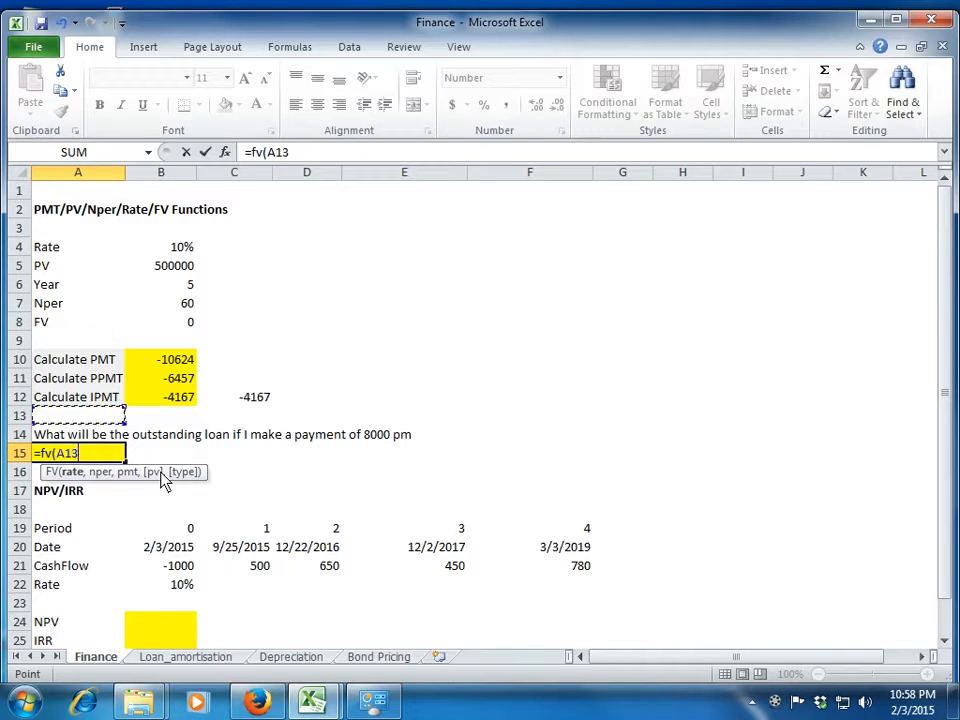
pyautogui.press('Right')
pyautogui.write('/12,')
# Reference B7 as the FV formula's nper and set its payment to -8000.
pyautogui.press('Up')
pyautogui.press('Up')
pyautogui.press('Up')
pyautogui.press('Up')
pyautogui.press('Up')
pyautogui.press('Up')
pyautogui.press('Up')
pyautogui.press('Up')
pyautogui.press('Right')
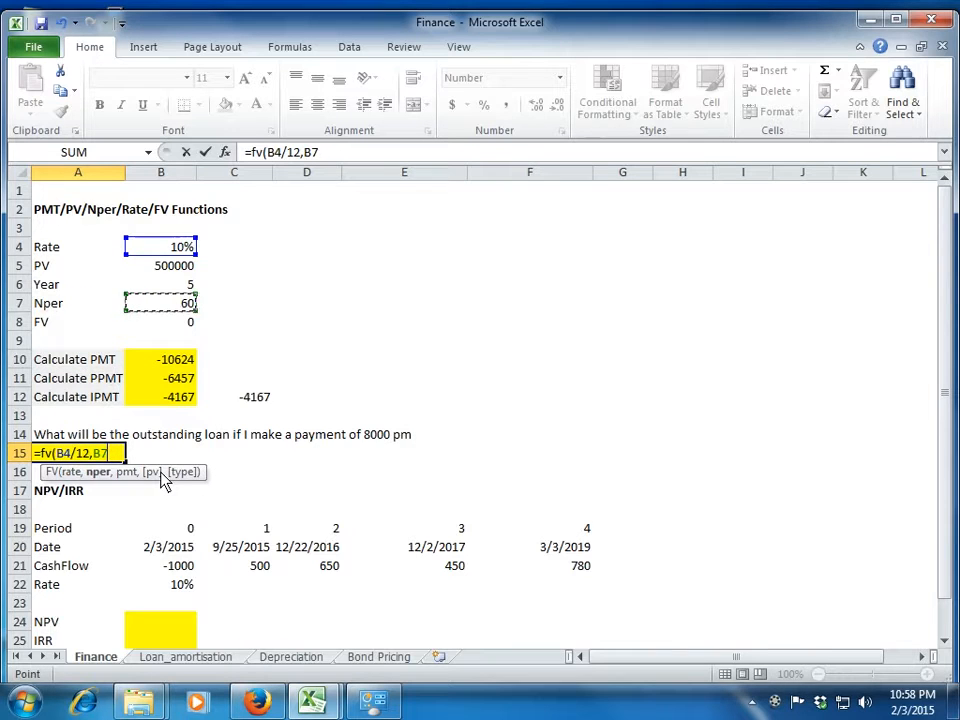
pyautogui.write(',')
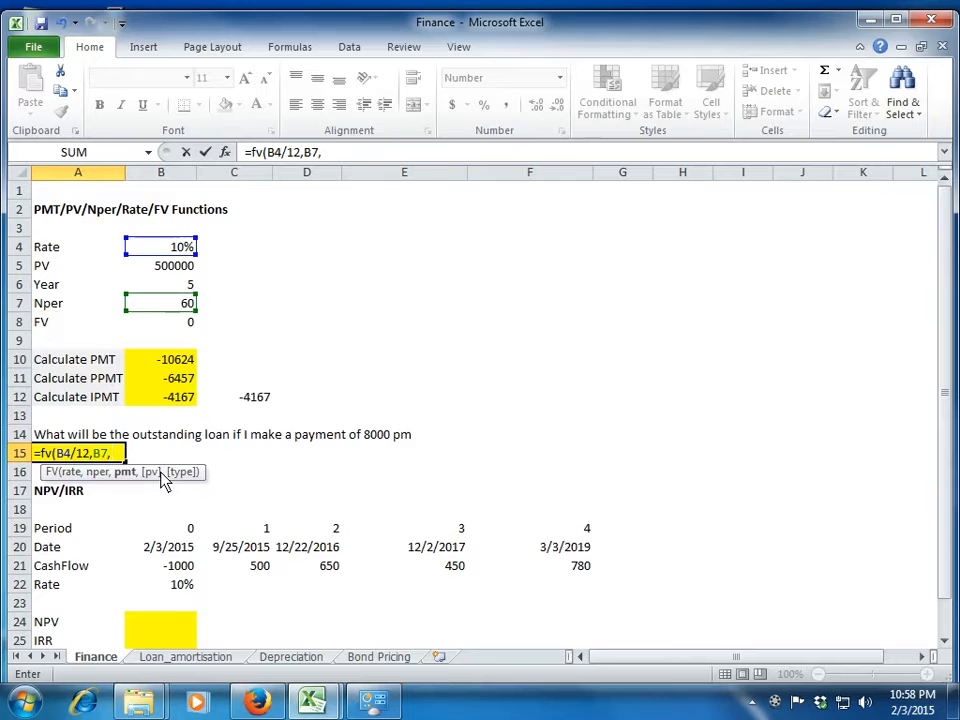
pyautogui.write('8000')
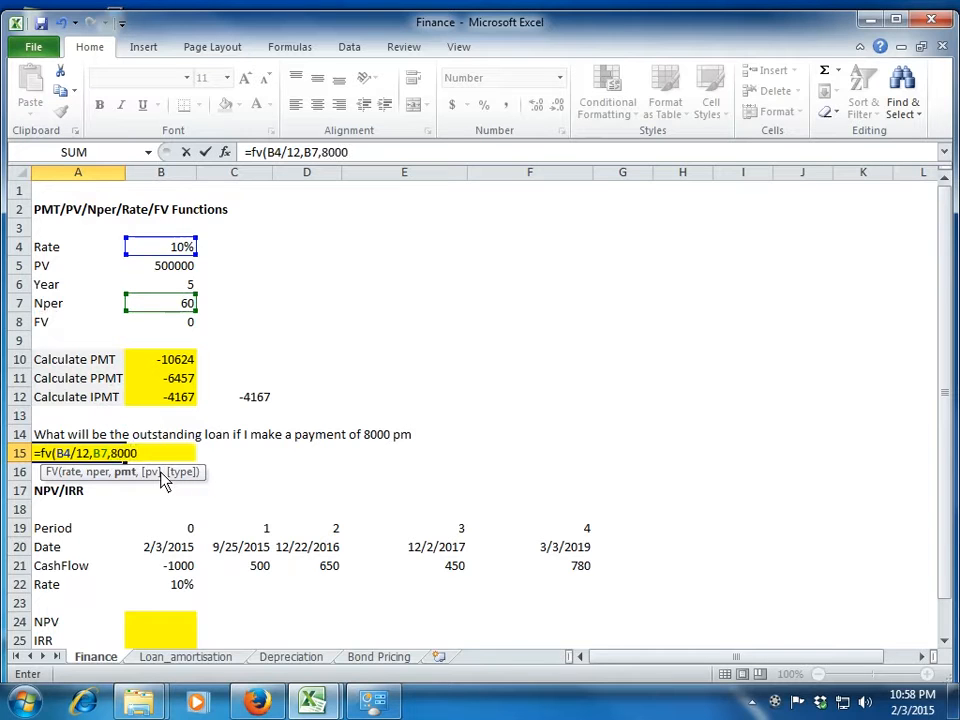
pyautogui.press('BackSpace')
pyautogui.press('BackSpace')
pyautogui.press('BackSpace')
pyautogui.press('BackSpace')
pyautogui.write('-8000')
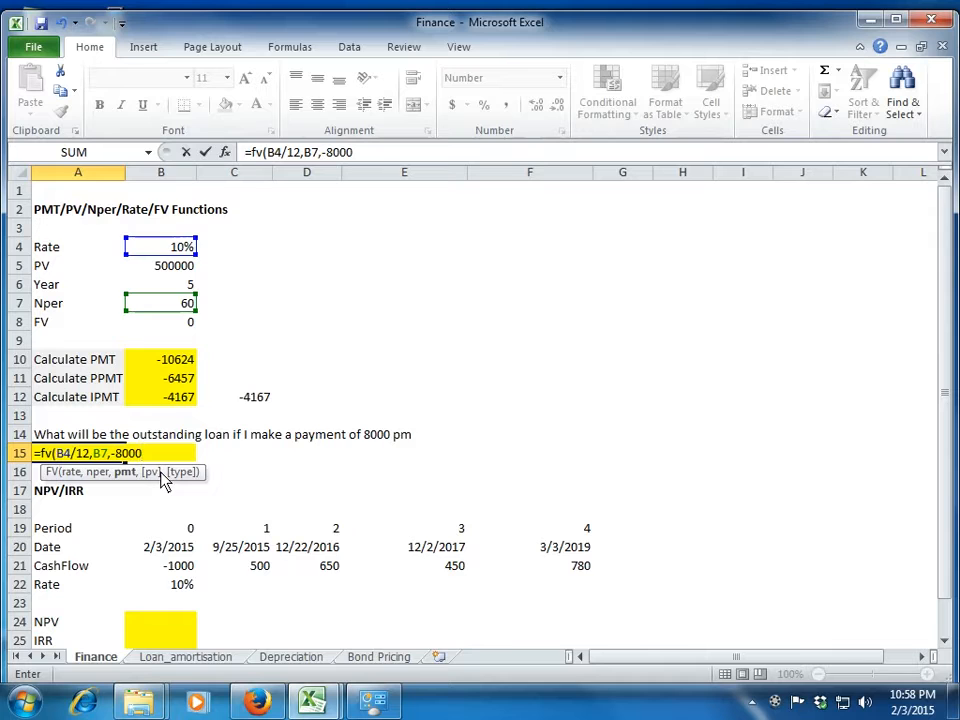
pyautogui.write(',')
# Complete the FV formula in A15 with the loan amount B5 as pv.
pyautogui.press('Up')
pyautogui.press('Up')
pyautogui.press('Up')
pyautogui.press('Up')
pyautogui.press('Up')
pyautogui.press('Up')
pyautogui.press('Up')
pyautogui.press('Up')
pyautogui.press('Up')
pyautogui.press('Up')
pyautogui.press('Right')
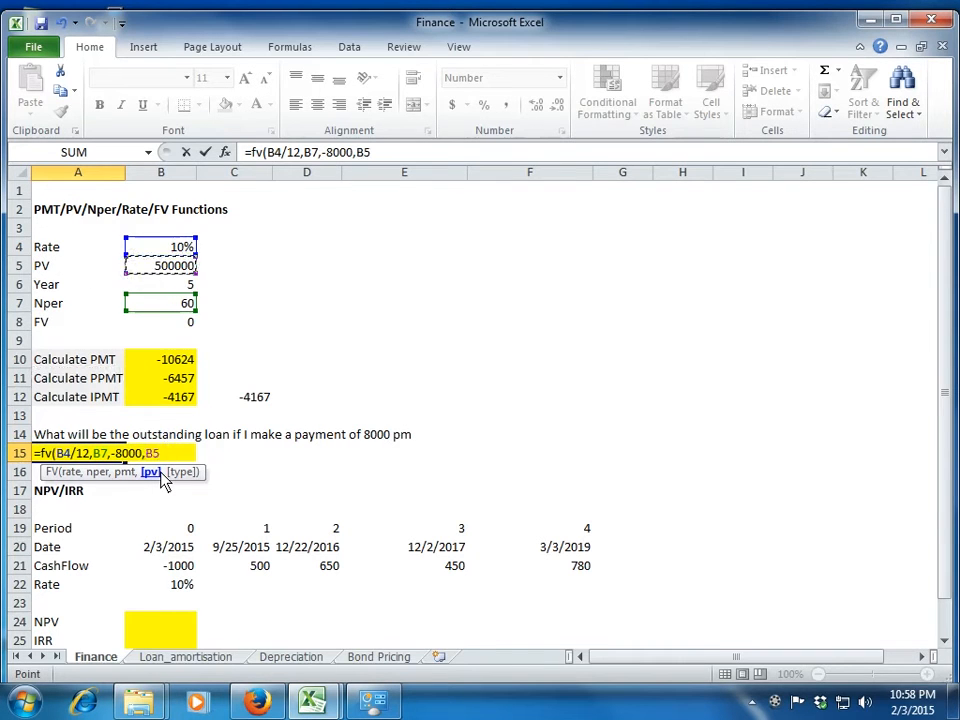
pyautogui.write(')')
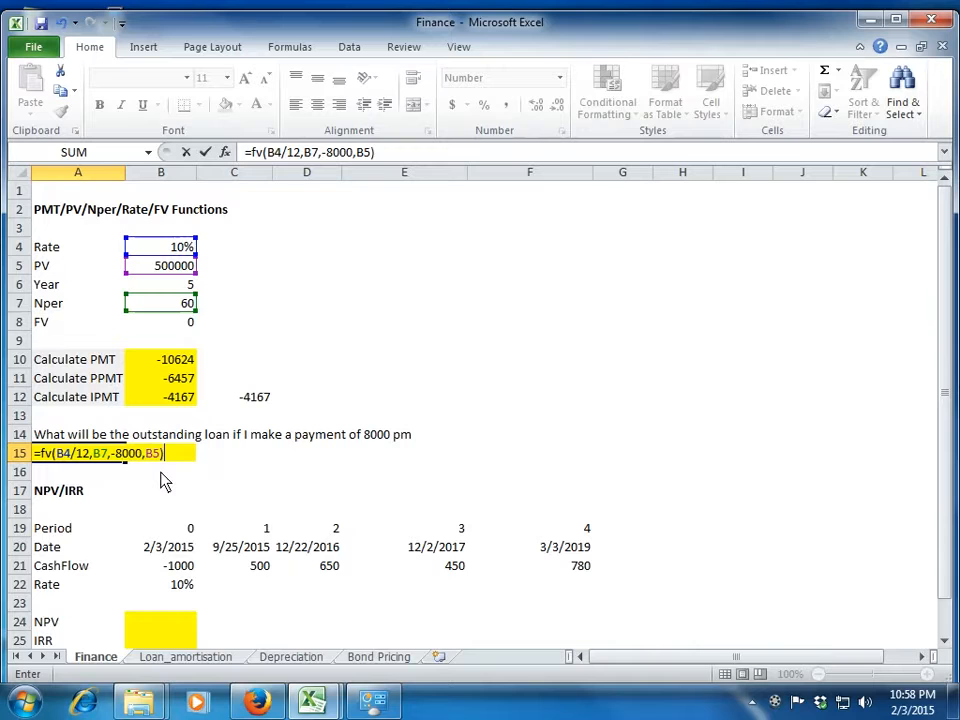
pyautogui.press('Return')
pyautogui.press('Up')
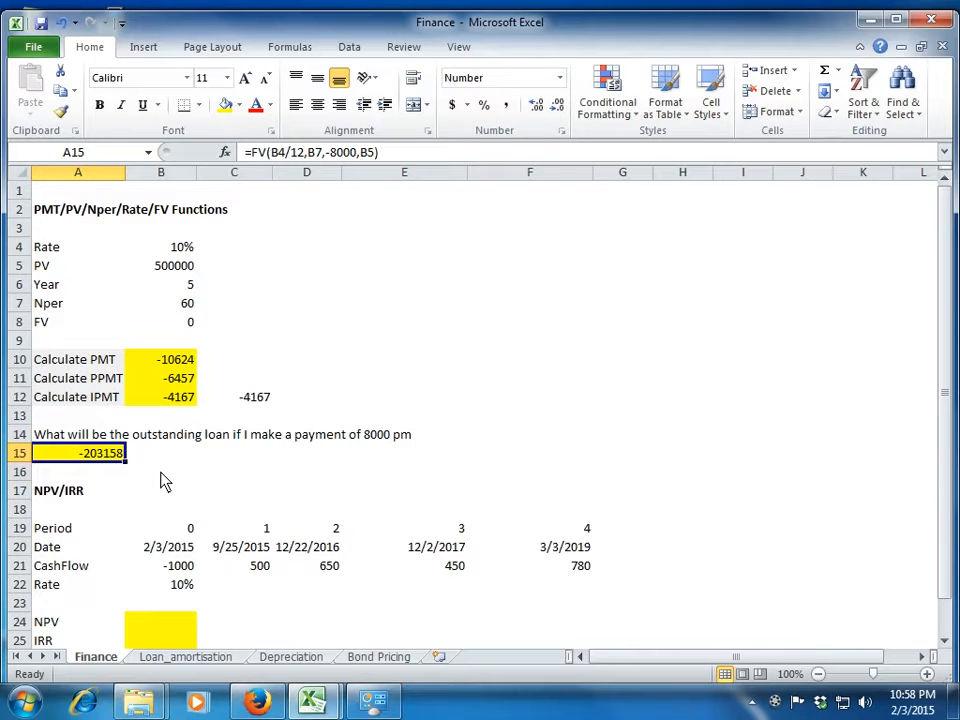
# Compare the outstanding-loan result in A15 with the PMT cell and the 8000 payment question above it.
pyautogui.press('Up')
pyautogui.press('Up')
pyautogui.press('Up')
pyautogui.press('Up')
pyautogui.press('Up')
pyautogui.press('Right')
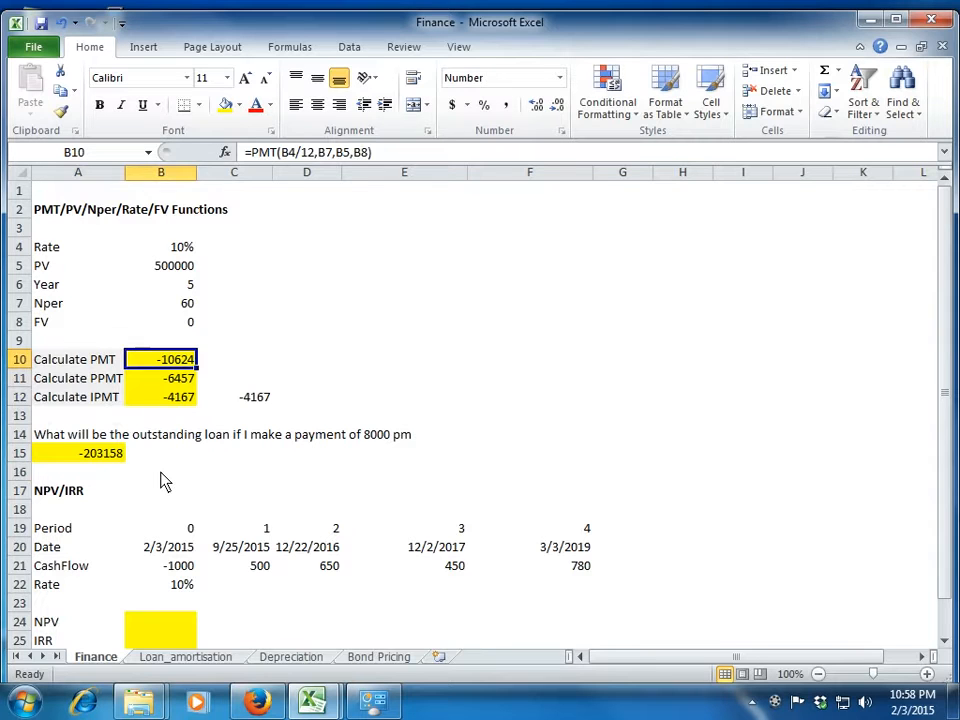
pyautogui.press('Left')
pyautogui.press('Down')
pyautogui.press('Down')
pyautogui.press('Down')
pyautogui.press('Down')
pyautogui.press('Down')
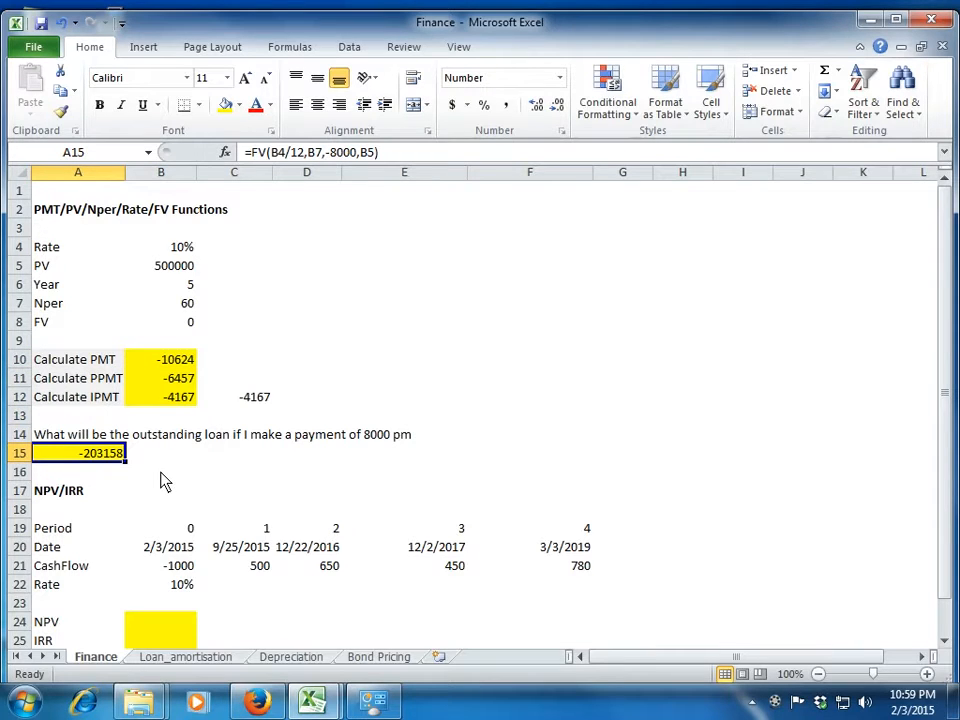
pyautogui.press('Down')
pyautogui.press('Up')
pyautogui.press('Up')
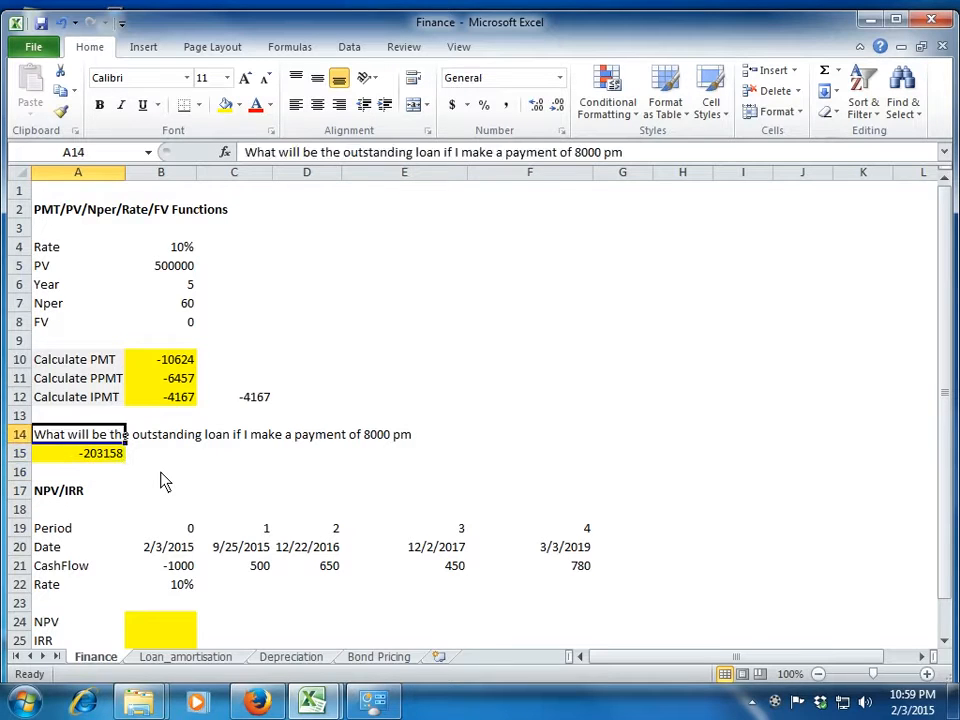
# Examine the NPV/IRR section's periods, dates, cash flows, rate and the result rows below them.
pyautogui.press('Down')
pyautogui.press('Down')
pyautogui.press('Down')
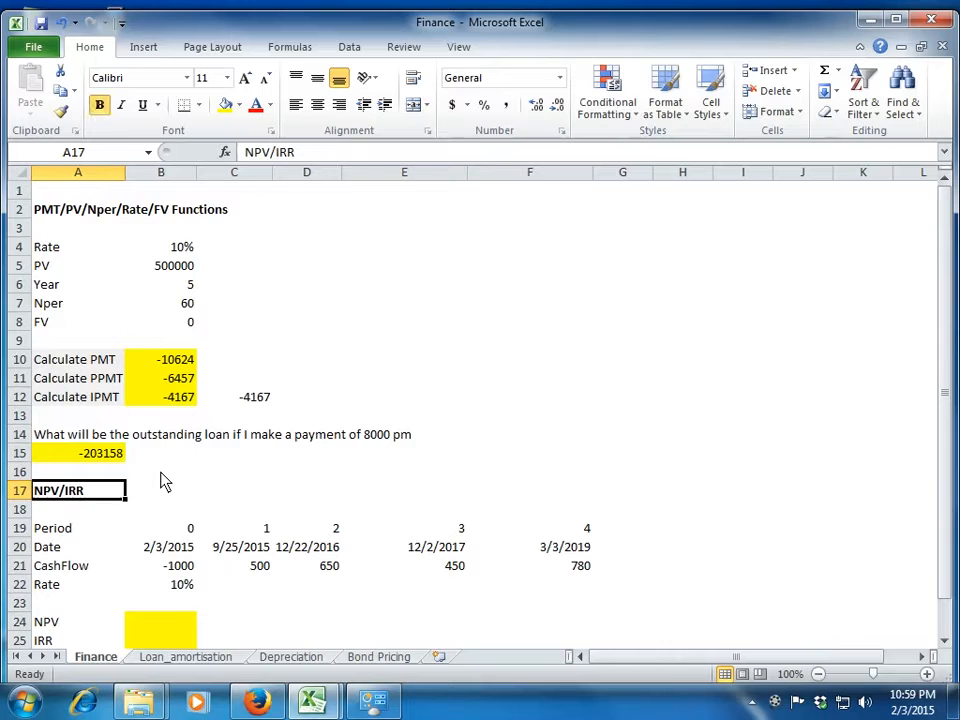
pyautogui.press('Down')
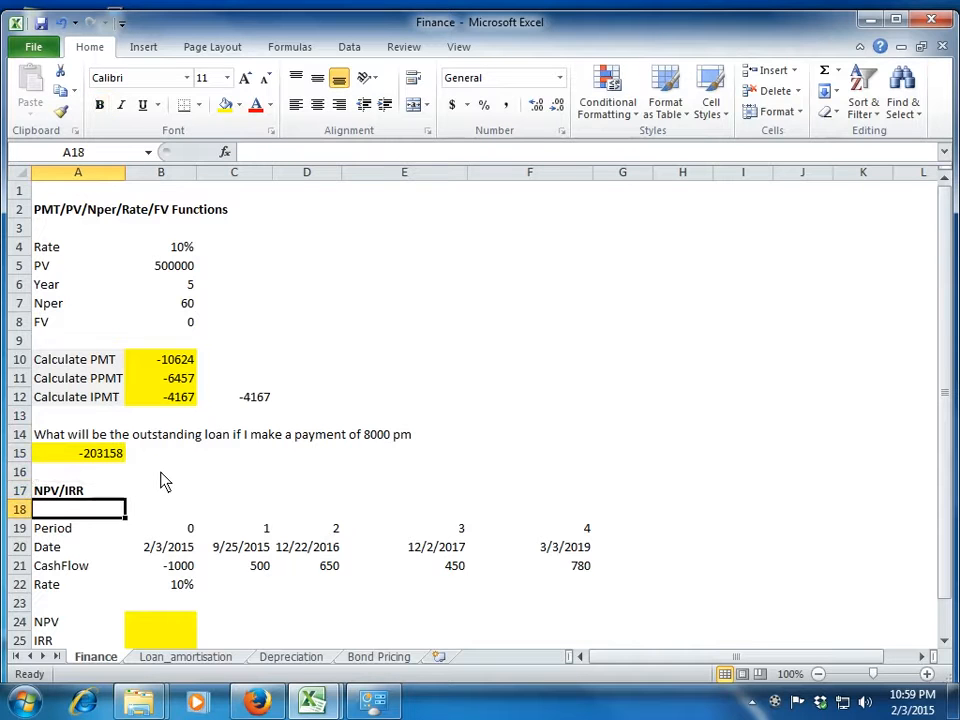
pyautogui.press('Up')
pyautogui.press('Down')
pyautogui.press('Down')
pyautogui.press('Down')
pyautogui.press('Down')
pyautogui.press('Down')
pyautogui.press('Down')
pyautogui.press('Down')
pyautogui.press('Down')
pyautogui.press('Down')
pyautogui.press('Down')
pyautogui.press('Down')
pyautogui.press('Down')
pyautogui.press('Up')
pyautogui.press('Up')
pyautogui.press('Up')
pyautogui.press('Up')
pyautogui.press('Up')
pyautogui.press('Up')
pyautogui.press('Up')
pyautogui.press('Down')
# Start an NPV formula in B24 with the 10% rate in B22 as its rate argument.
pyautogui.press('Right')
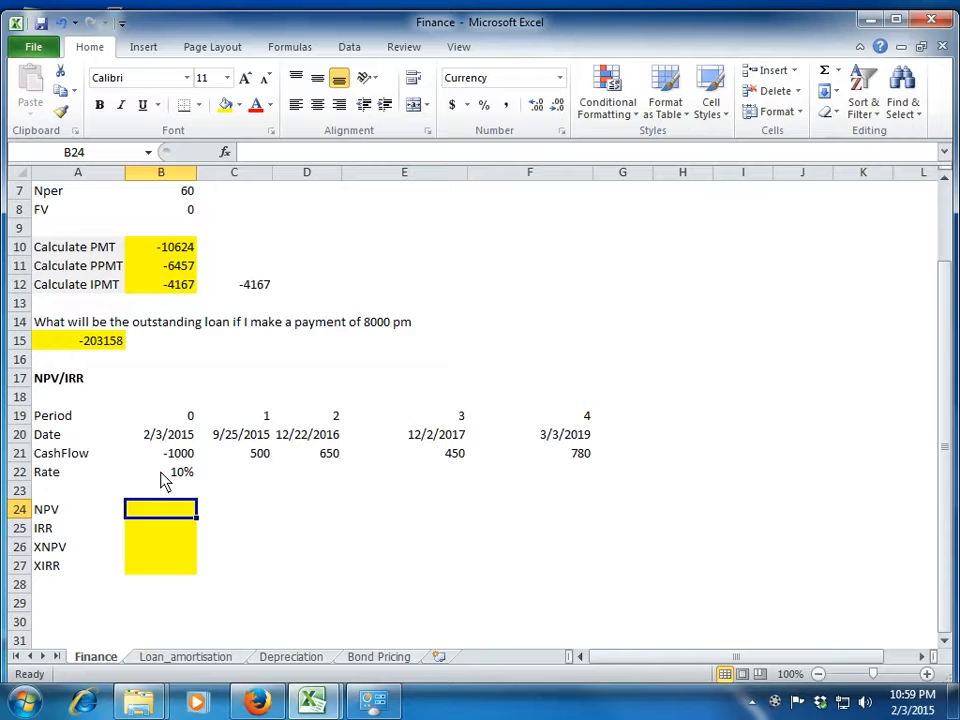
pyautogui.write('=n')
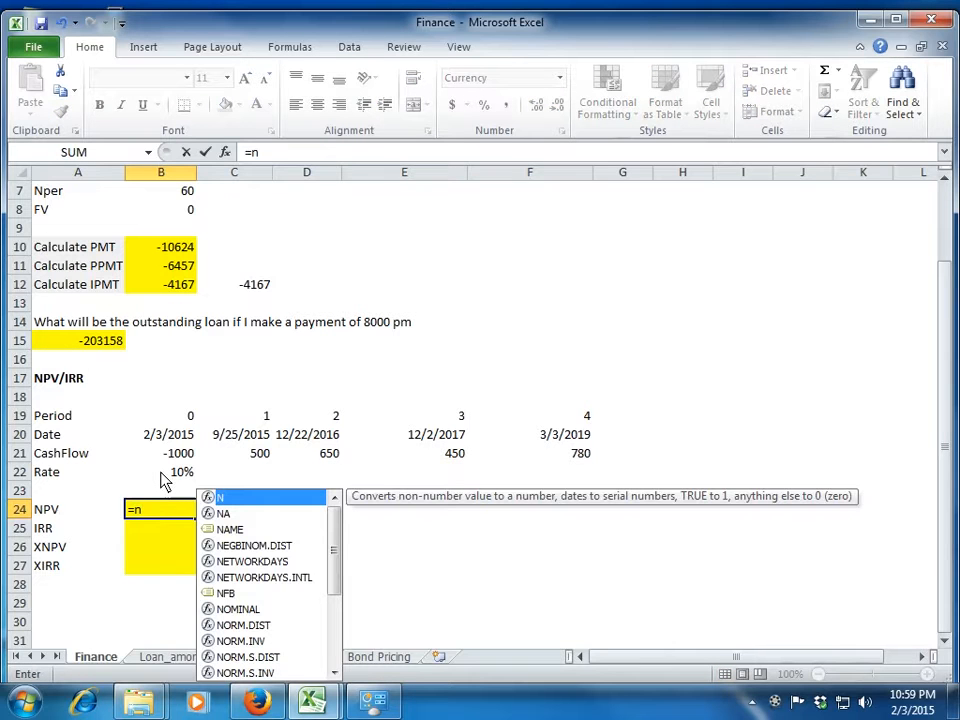
pyautogui.write('pv')
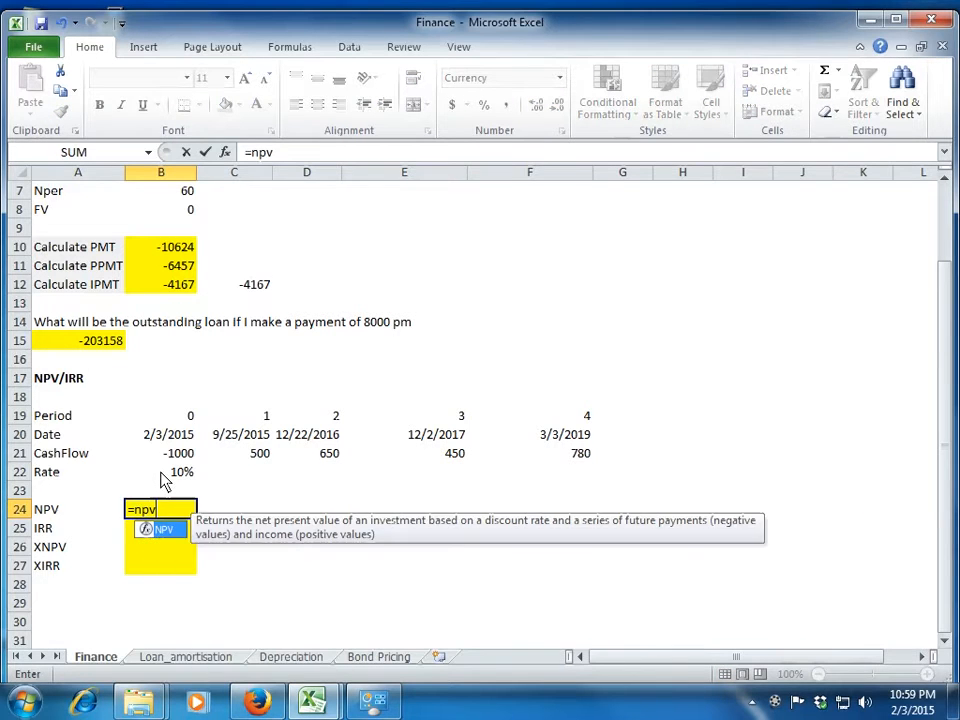
pyautogui.write('(')
pyautogui.click(161, 474)
pyautogui.write(',')
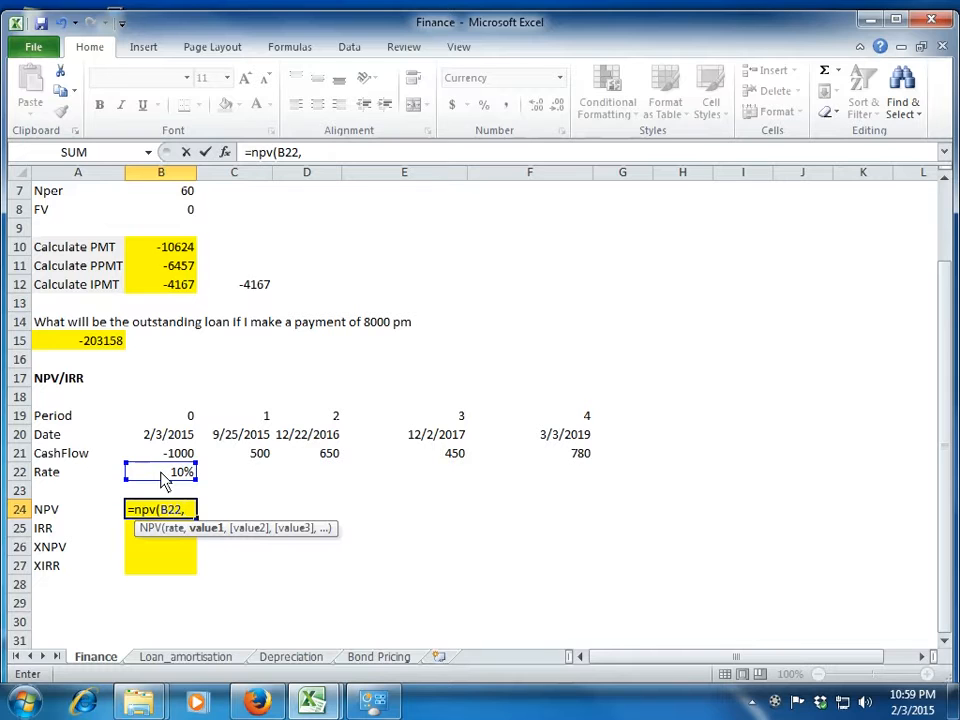
# Complete the NPV formula in B24 with the cash flows B21:F21 as its values.
pyautogui.press('Up')
pyautogui.press('Up')
pyautogui.press('Up')
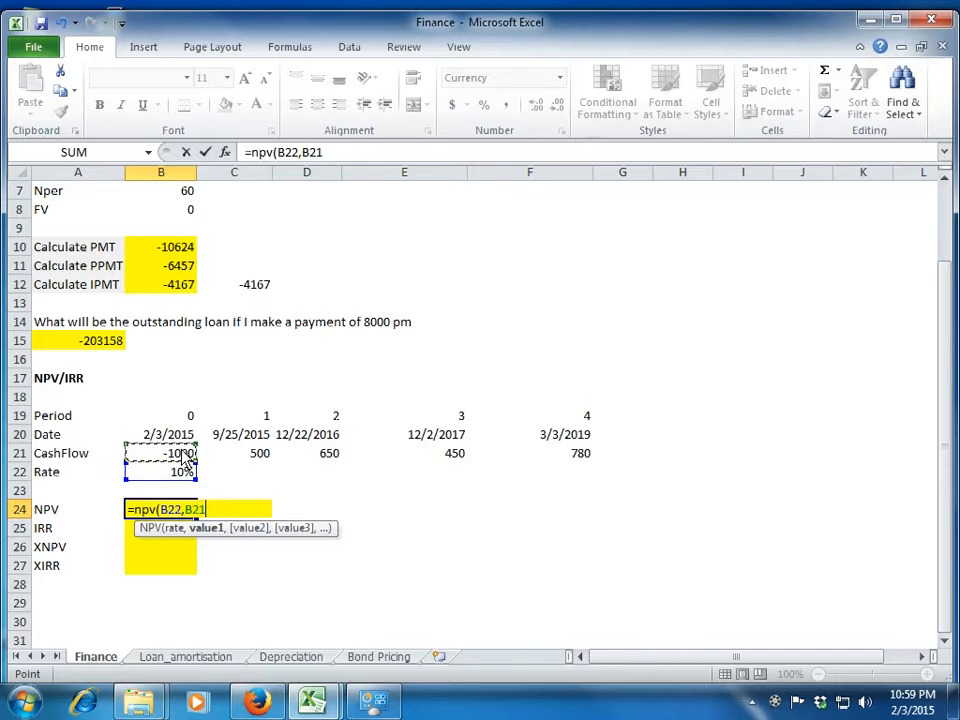
pyautogui.hotkey('shift', 'Right')
pyautogui.hotkey('shift', 'Right')
pyautogui.hotkey('shift', 'Right')
pyautogui.hotkey('shift', 'Right')
pyautogui.hotkey('shift', 'Right')
pyautogui.hotkey('shift', 'Left')
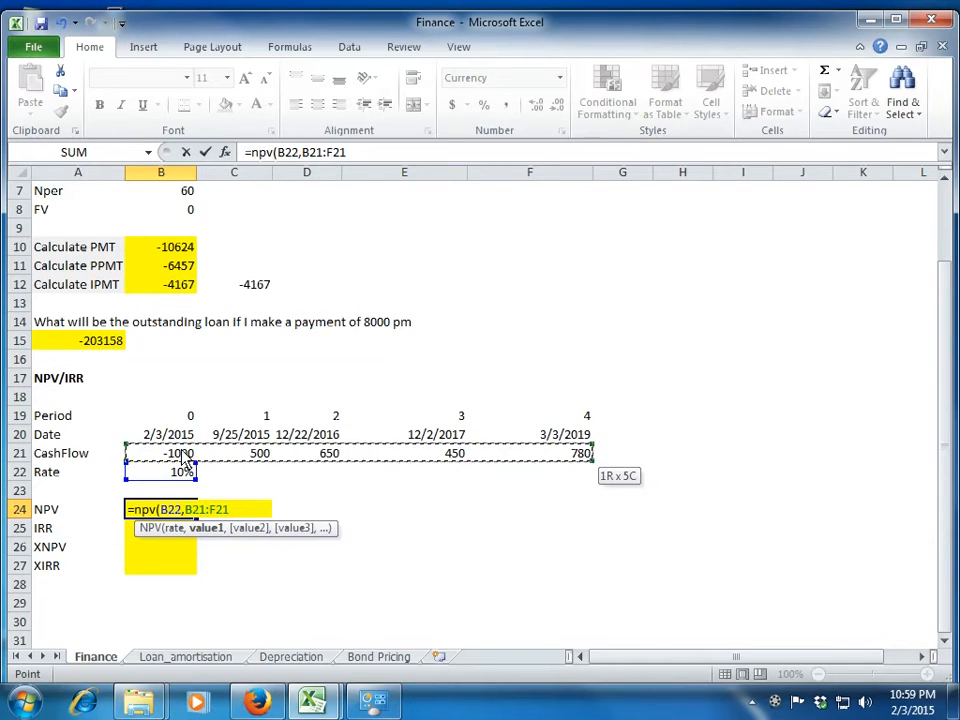
pyautogui.write(')')
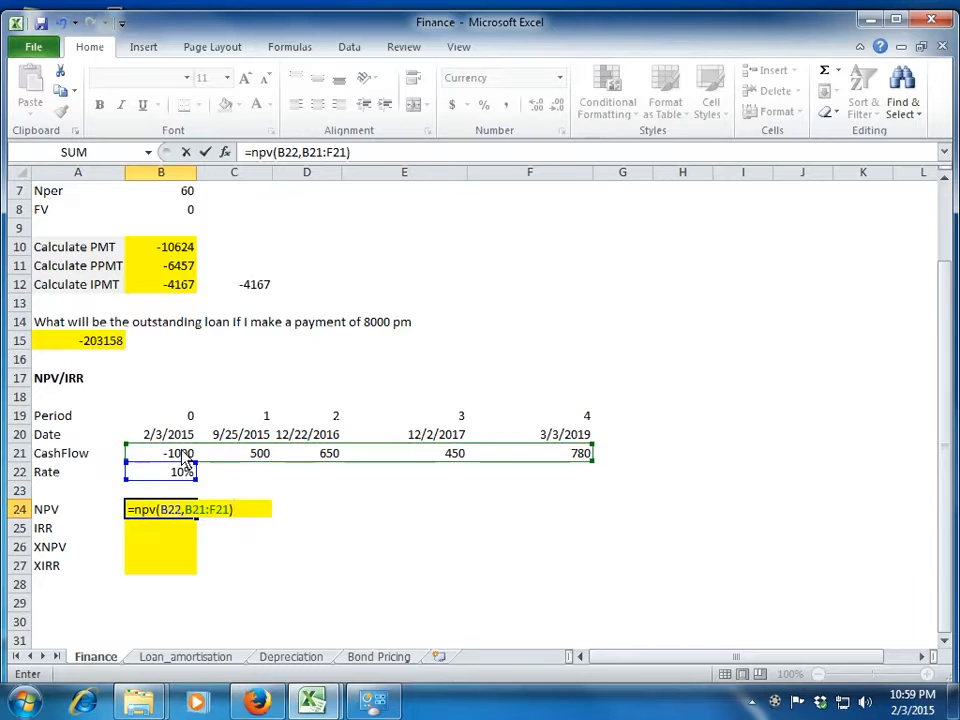
pyautogui.press('Return')
pyautogui.press('Up')
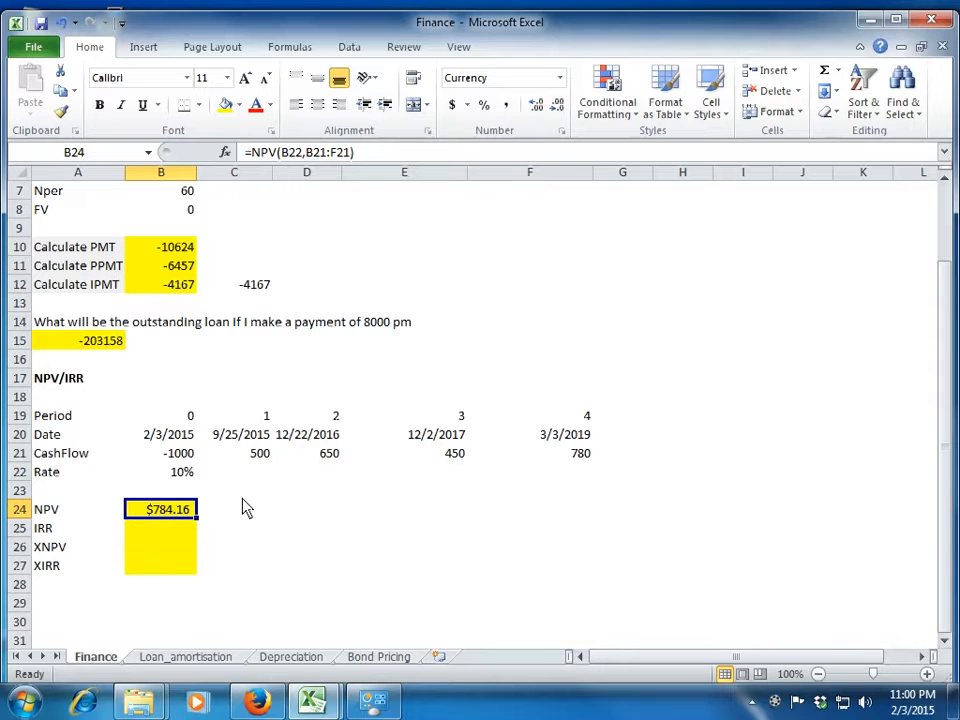
# Calculate the IRR in B25 from the cash flows B21:F21.
pyautogui.press('Down')
pyautogui.write('=')
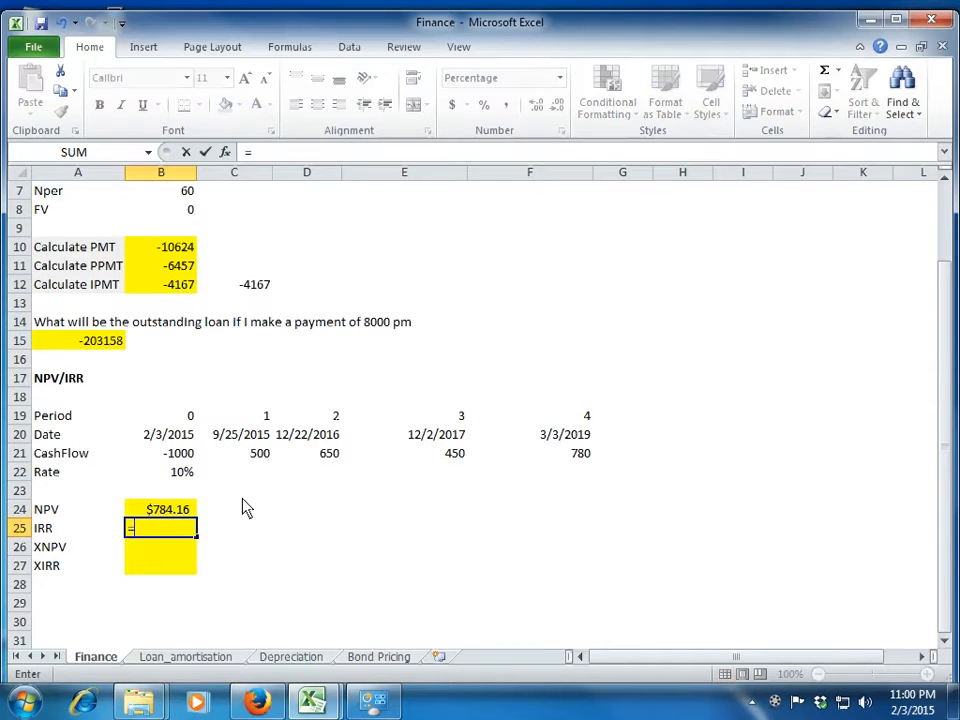
pyautogui.write('irr(')
pyautogui.press('Up')
pyautogui.press('Up')
pyautogui.press('Up')
pyautogui.press('Up')
pyautogui.hotkey('shift', 'Right')
pyautogui.hotkey('shift', 'Right')
pyautogui.hotkey('shift', 'Right')
pyautogui.hotkey('shift', 'Right')
pyautogui.hotkey('shift', 'Right')
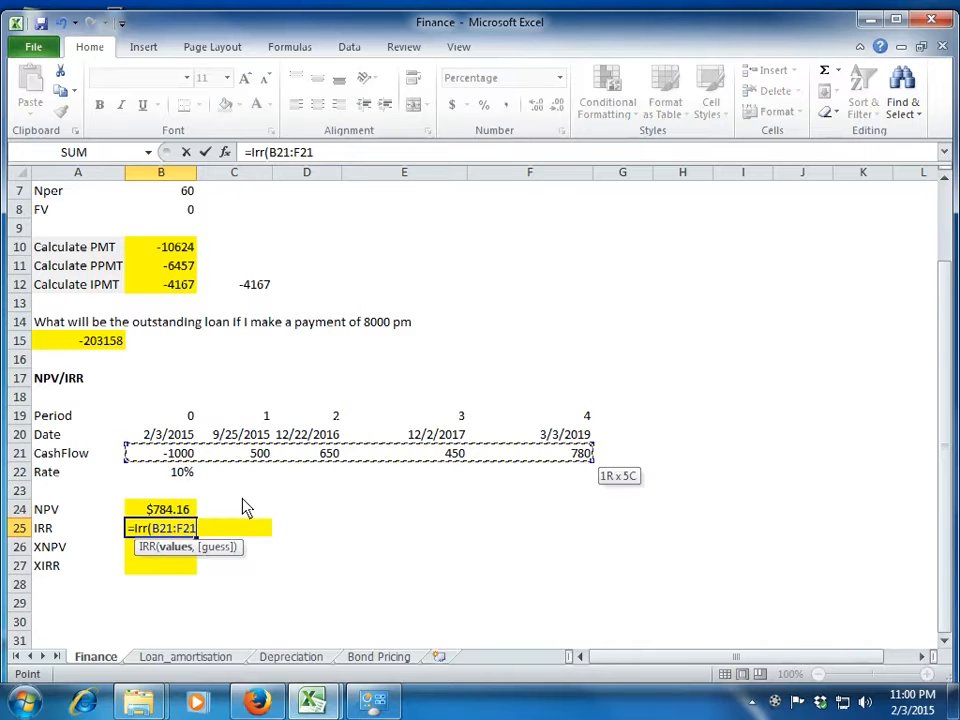
pyautogui.hotkey('shift', 'Left')
pyautogui.write(')')
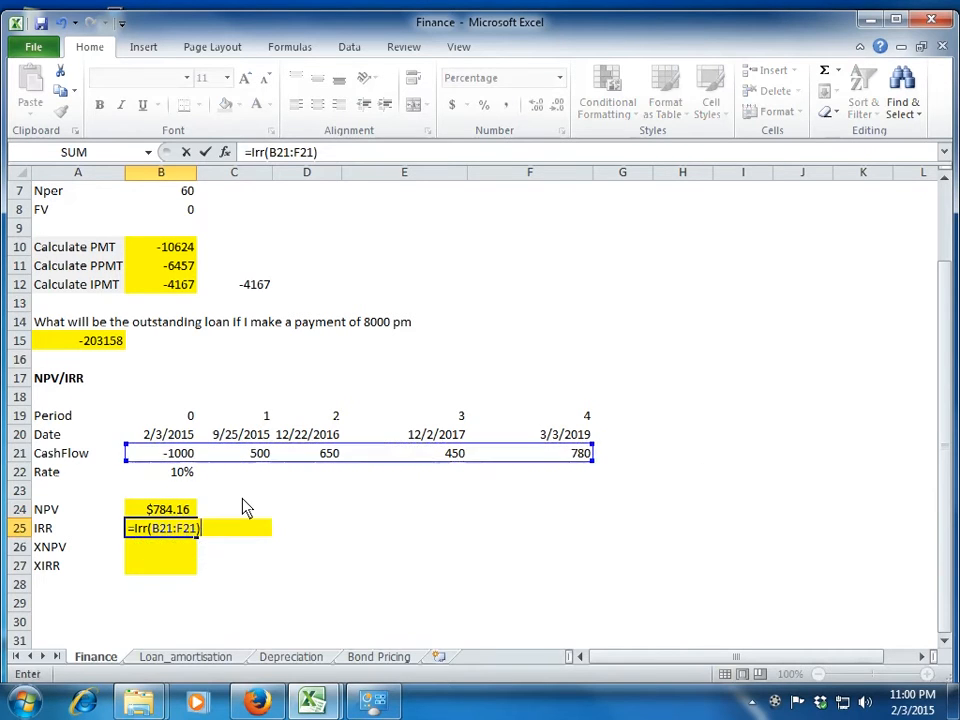
pyautogui.press('Return')
pyautogui.press('Up')
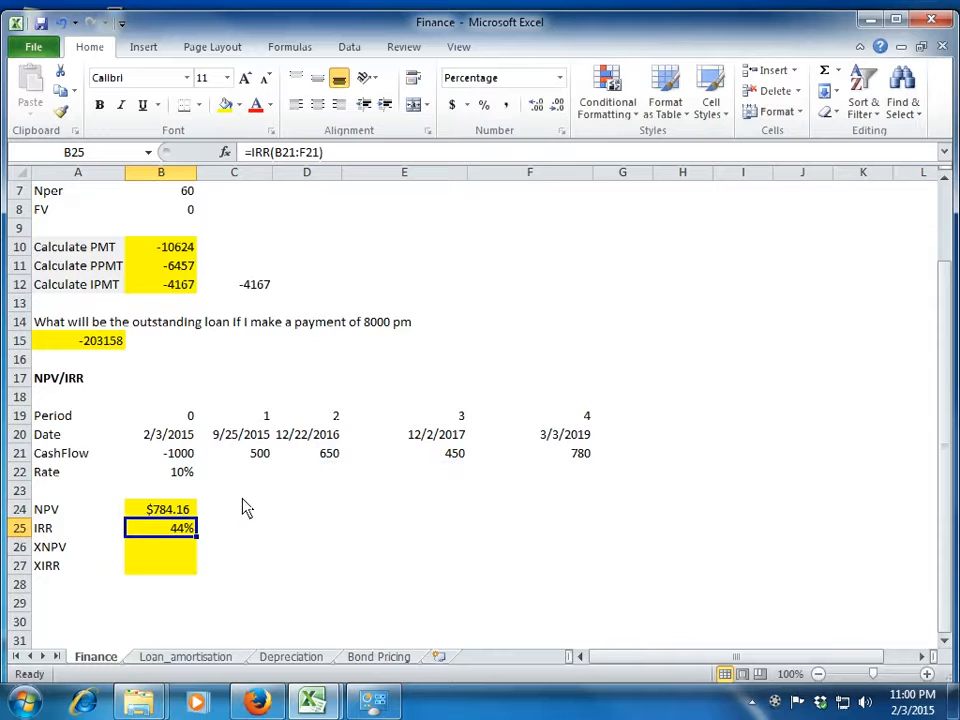
# Examine the period numbers in row 19 of the NPV/IRR section.
pyautogui.press('Down')
pyautogui.press('Up')
pyautogui.press('Up')
pyautogui.press('Up')
pyautogui.press('Up')
pyautogui.press('Up')
pyautogui.press('Up')
pyautogui.press('Up')
pyautogui.press('Right')
pyautogui.press('Left')
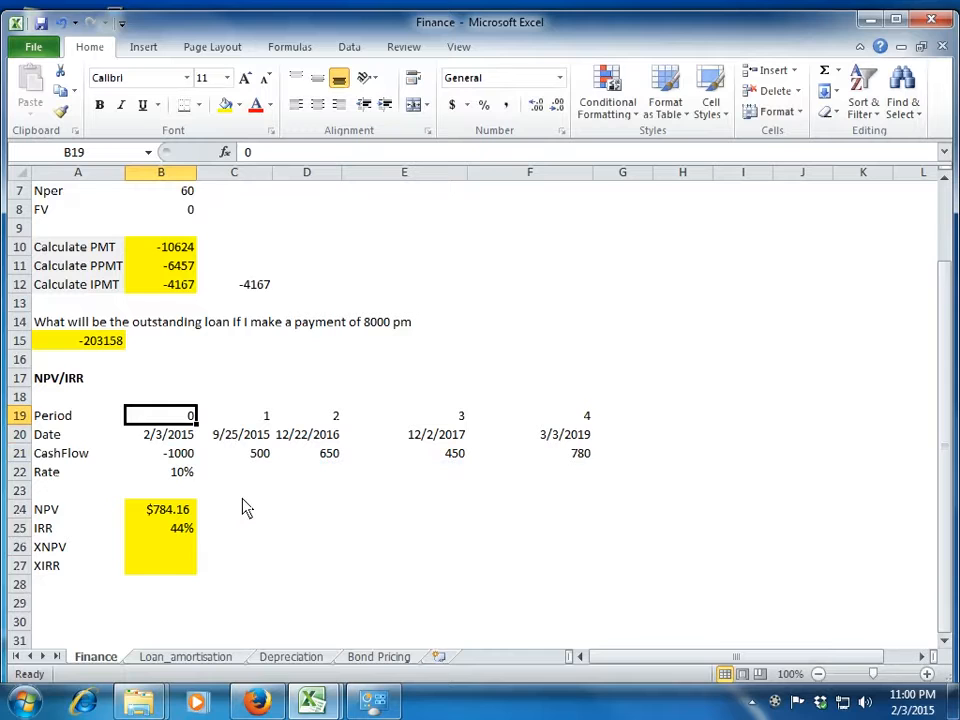
pyautogui.press('Right')
pyautogui.press('Right')
pyautogui.press('Right')
pyautogui.press('Right')
pyautogui.press('Right')
pyautogui.press('Left')
pyautogui.press('Left')
pyautogui.press('Left')
pyautogui.press('Left')
pyautogui.press('Left')
# Examine the cash flow dates in row 20 and the formulas behind the first ones.
pyautogui.press('Down')
pyautogui.press('Down')
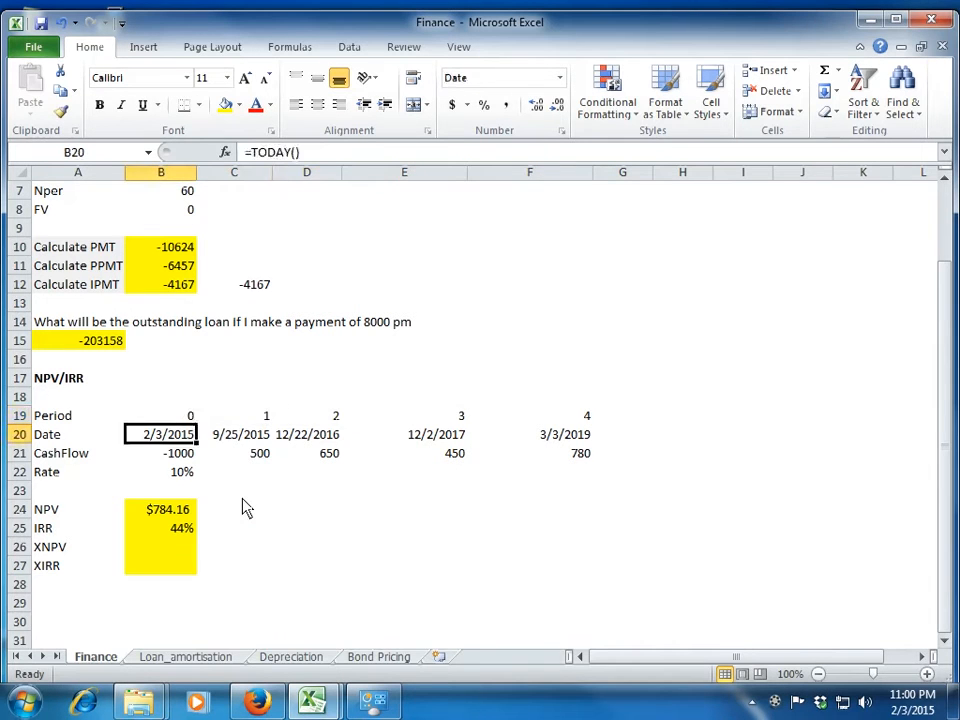
pyautogui.press('Up')
pyautogui.press('Right')
pyautogui.press('Right')
pyautogui.press('Right')
pyautogui.press('Right')
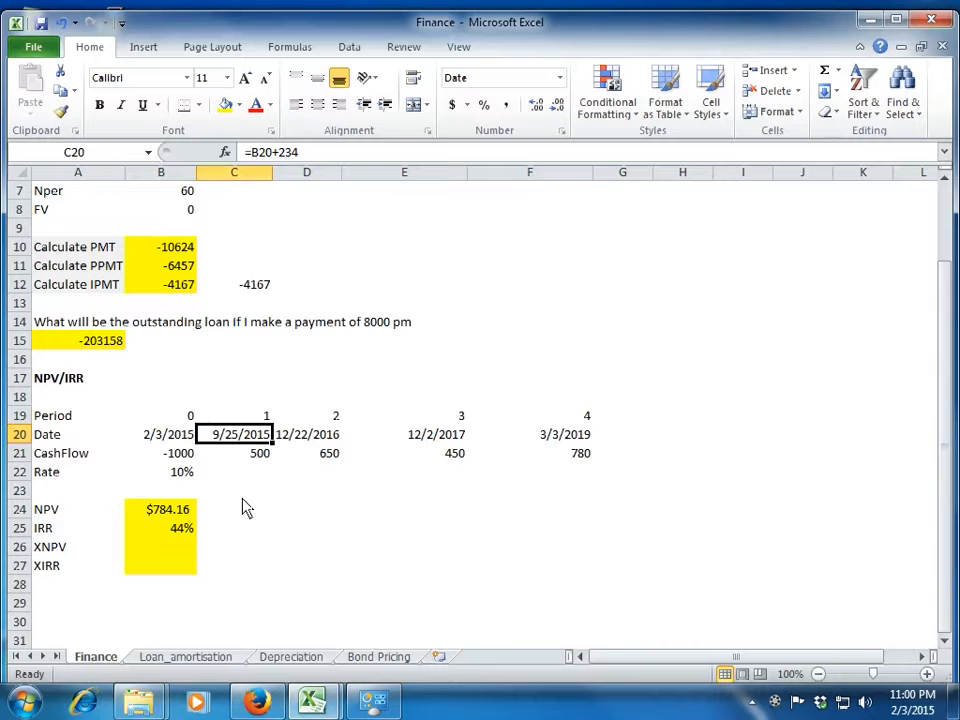
pyautogui.press('Left')
pyautogui.press('Left')
pyautogui.press('Left')
pyautogui.press('Left')
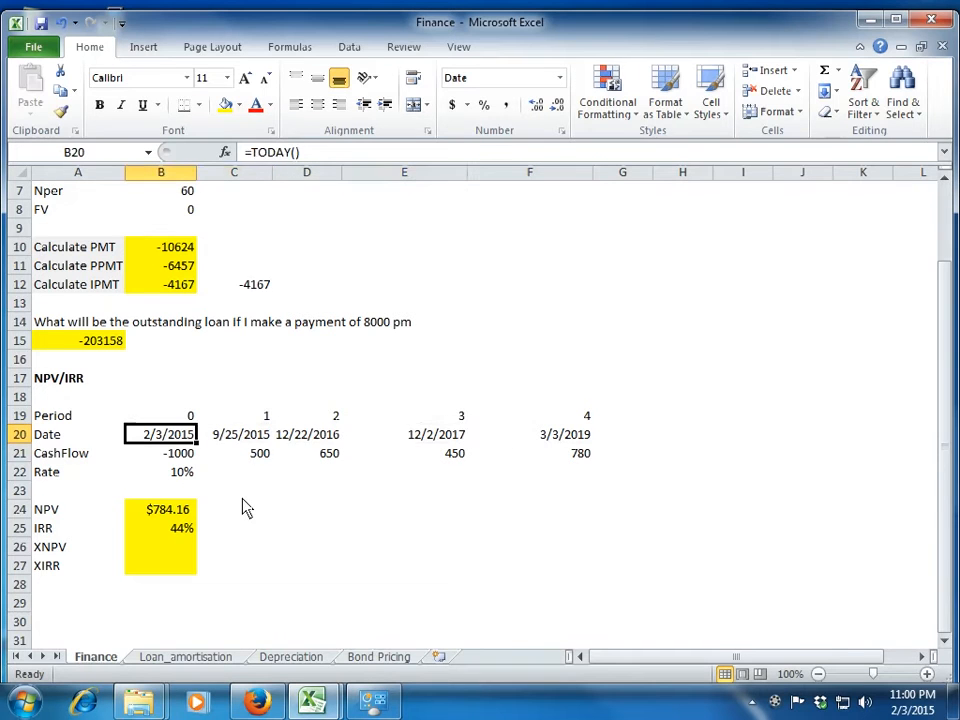
# Start an XNPV formula in B26 with B22 as the rate.
pyautogui.press('Down')
pyautogui.press('Down')
pyautogui.press('Down')
pyautogui.press('Down')
pyautogui.press('Down')
pyautogui.press('Down')
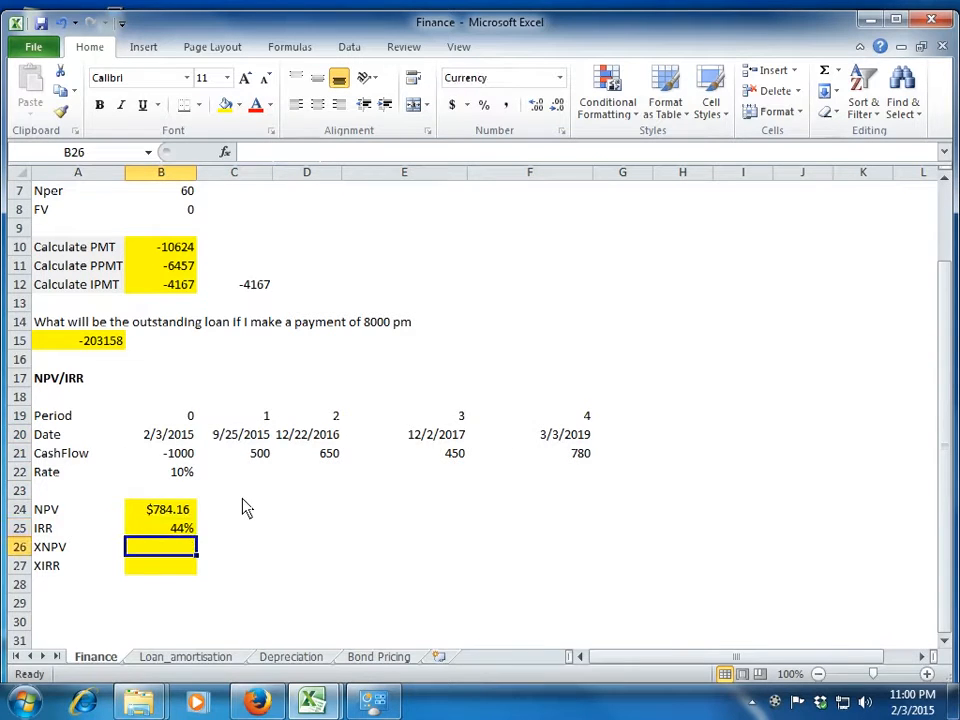
pyautogui.write('=xn')
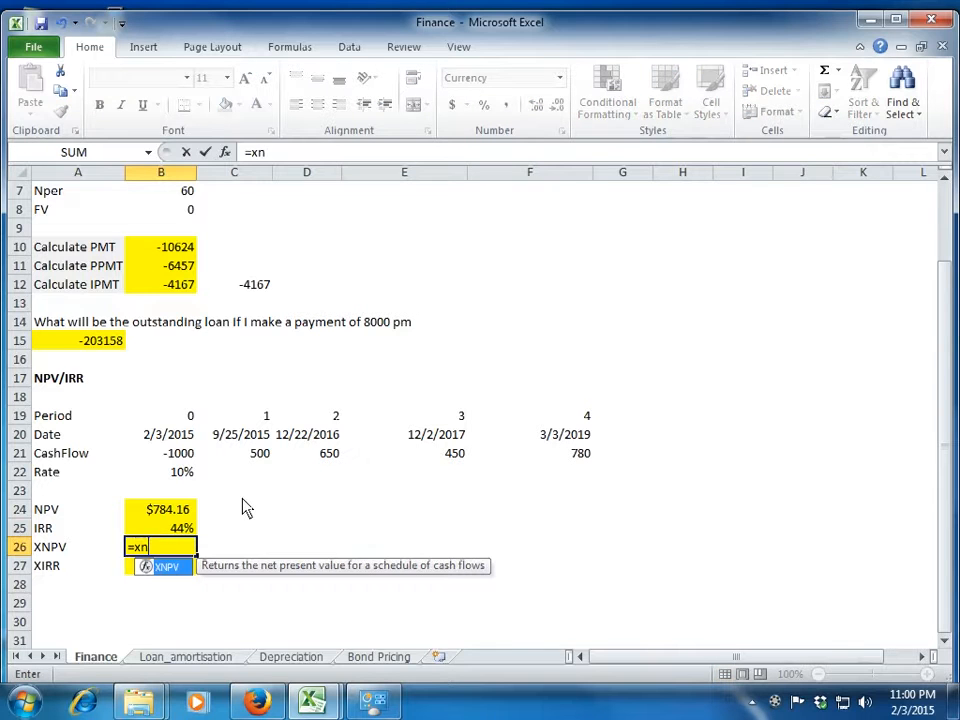
pyautogui.write('pv(')
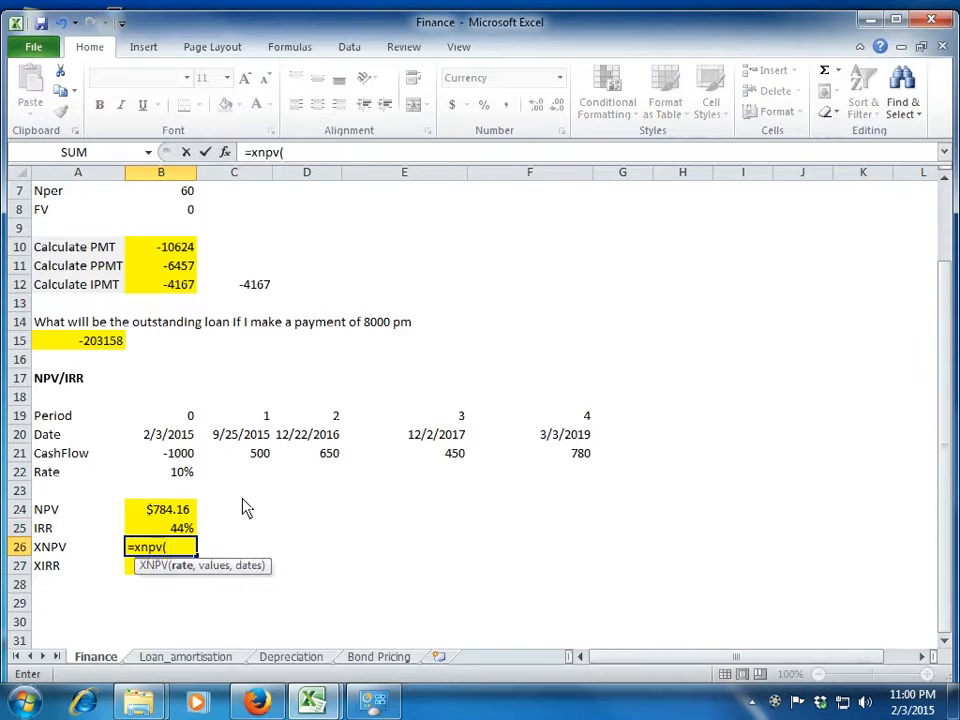
pyautogui.press('Up')
pyautogui.press('Up')
pyautogui.press('Up')
pyautogui.press('Up')
pyautogui.write(',')
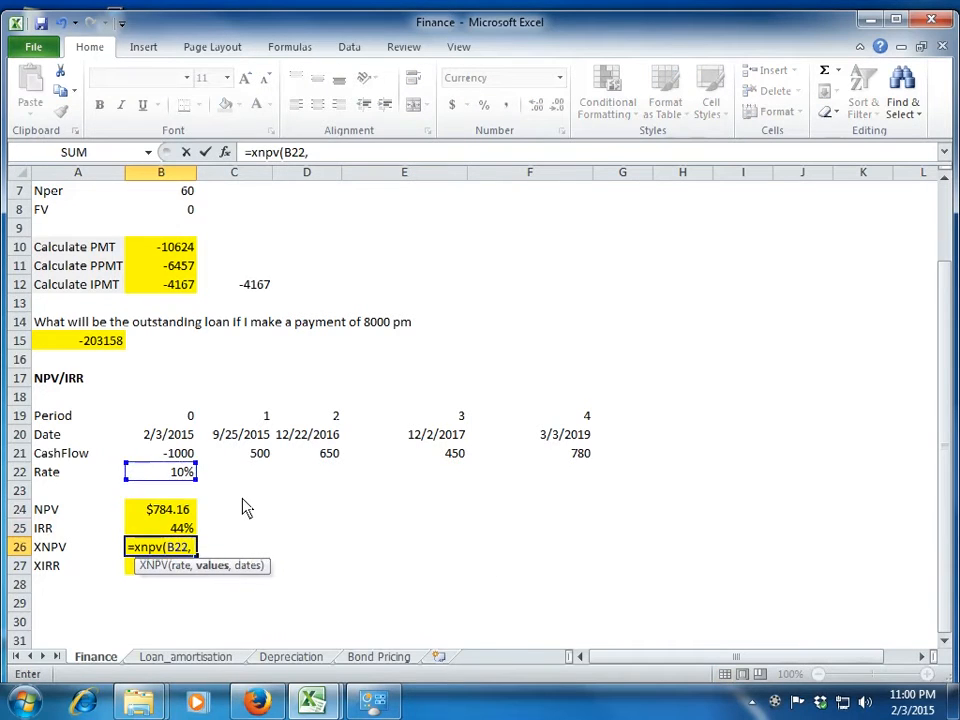
# Add the cash flows B21:F21 as the XNPV formula's values argument.
pyautogui.press('Up')
pyautogui.press('Up')
pyautogui.press('Up')
# Complete the XNPV formula in B26 with the dates B20:F20.
pyautogui.press('Up')
pyautogui.press('Up')
pyautogui.hotkey('shift', 'Right')
pyautogui.hotkey('shift', 'Right')
pyautogui.hotkey('shift', 'Right')
pyautogui.hotkey('shift', 'Right')
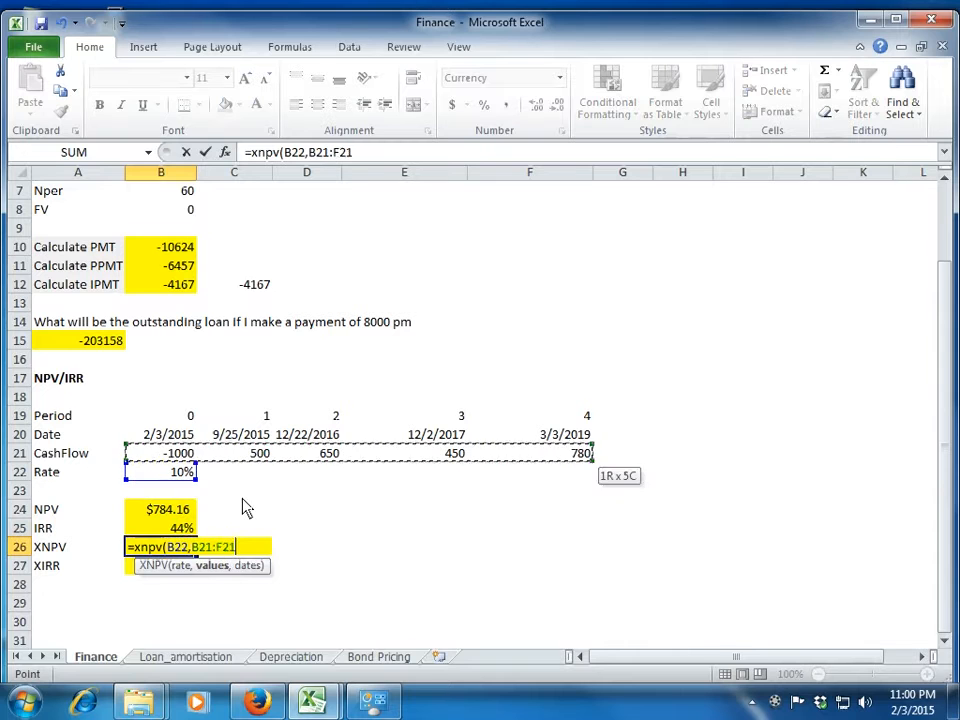
pyautogui.write(',')
pyautogui.press('Up')
pyautogui.press('Up')
pyautogui.press('Up')
pyautogui.press('Up')
pyautogui.press('Up')
pyautogui.press('Up')
pyautogui.hotkey('shift', 'Right')
pyautogui.hotkey('shift', 'Right')
pyautogui.hotkey('shift', 'Right')
pyautogui.hotkey('shift', 'Right')
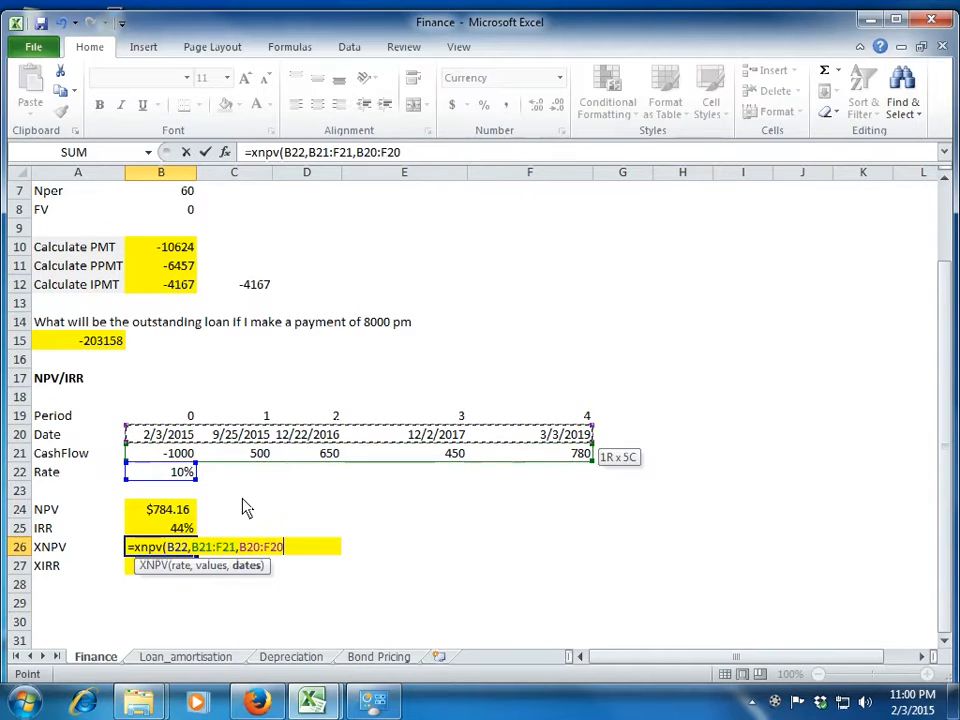
pyautogui.write(')')
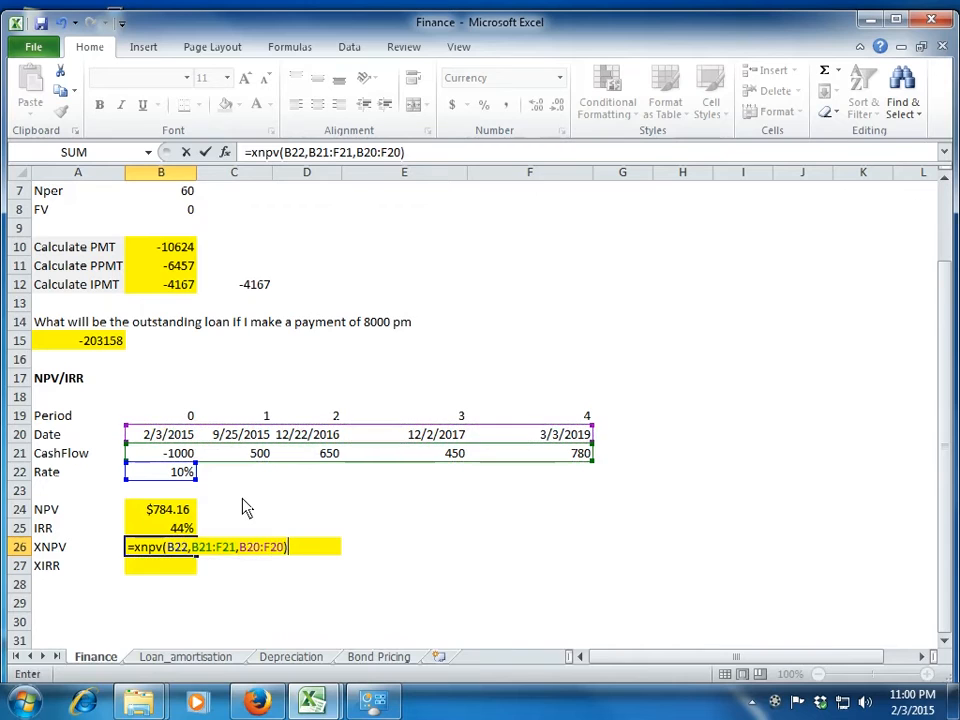
pyautogui.press('Return')
pyautogui.press('Up')
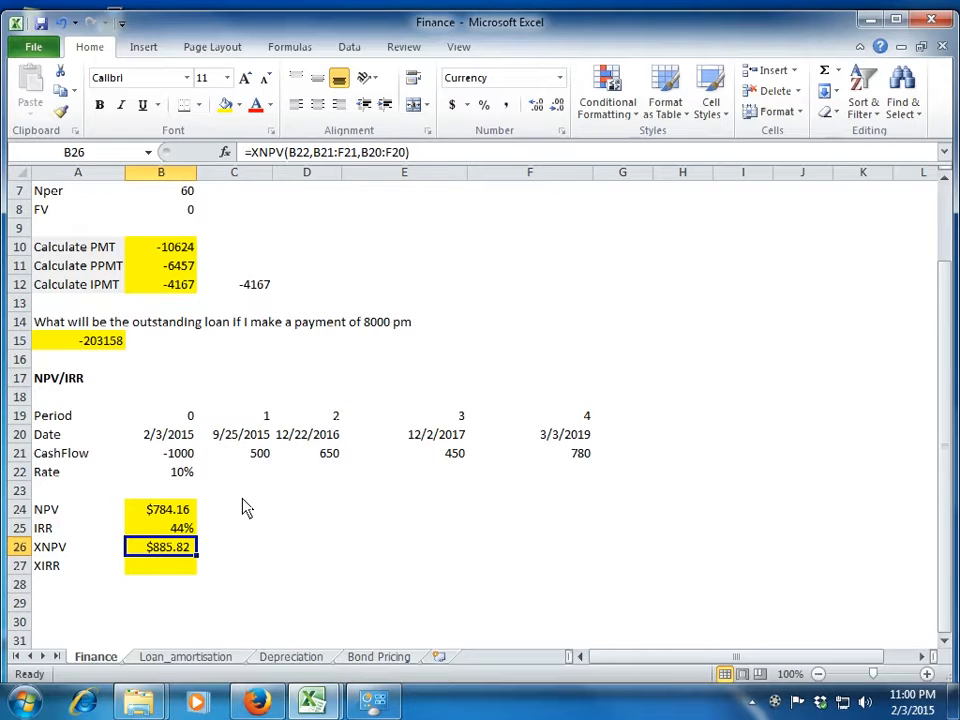
# Start an XIRR formula in B27 with the cash flows B21:F21 as its values.
pyautogui.press('Down')
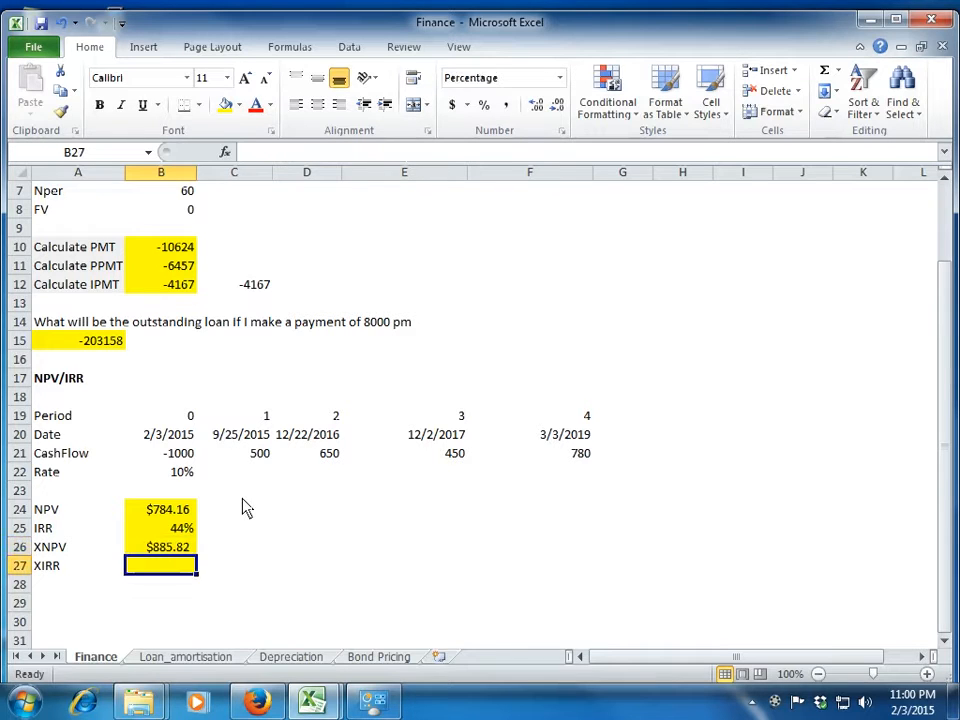
pyautogui.write('=xirr(')
pyautogui.press('Up')
pyautogui.press('Up')
pyautogui.press('Up')
pyautogui.press('Up')
pyautogui.press('Up')
pyautogui.press('Up')
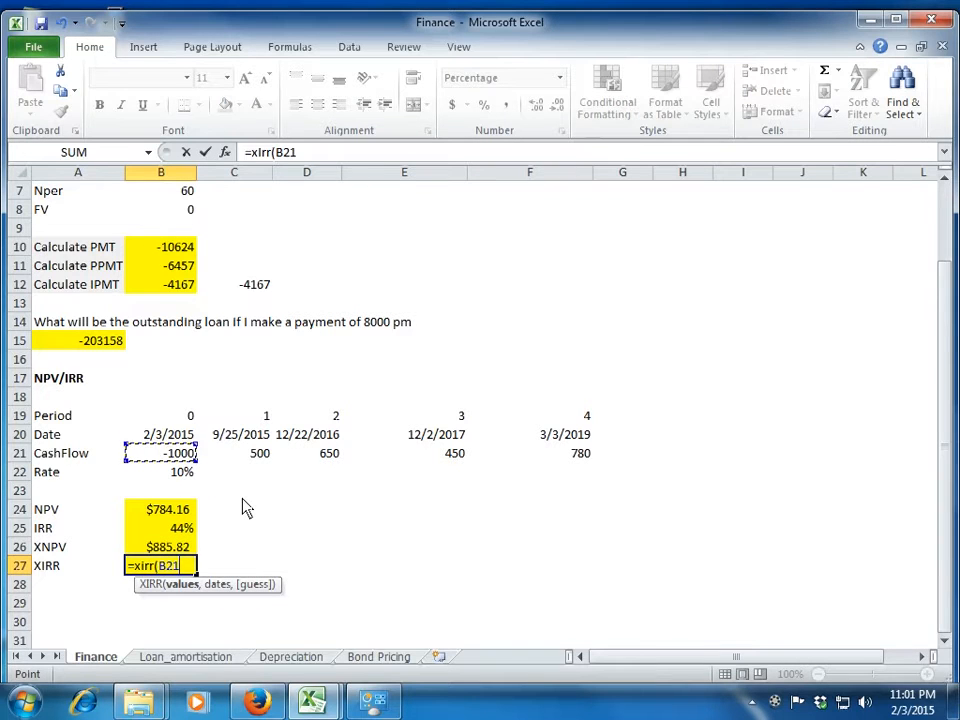
pyautogui.hotkey('shift', 'Right')
pyautogui.hotkey('shift', 'Right')
pyautogui.hotkey('shift', 'Right')
pyautogui.hotkey('shift', 'Right')
# Complete the XIRR formula in B27 with the dates B20:F20.
pyautogui.hotkey('shift', 'Right')
pyautogui.hotkey('shift', 'Left')
pyautogui.write(',')
pyautogui.press('Up')
pyautogui.press('Up')
pyautogui.press('Up')
pyautogui.press('Up')
pyautogui.press('Up')
pyautogui.press('Up')
pyautogui.press('Up')
pyautogui.hotkey('shift', 'Right')
pyautogui.hotkey('shift', 'Right')
pyautogui.hotkey('shift', 'Right')
pyautogui.hotkey('shift', 'Right')
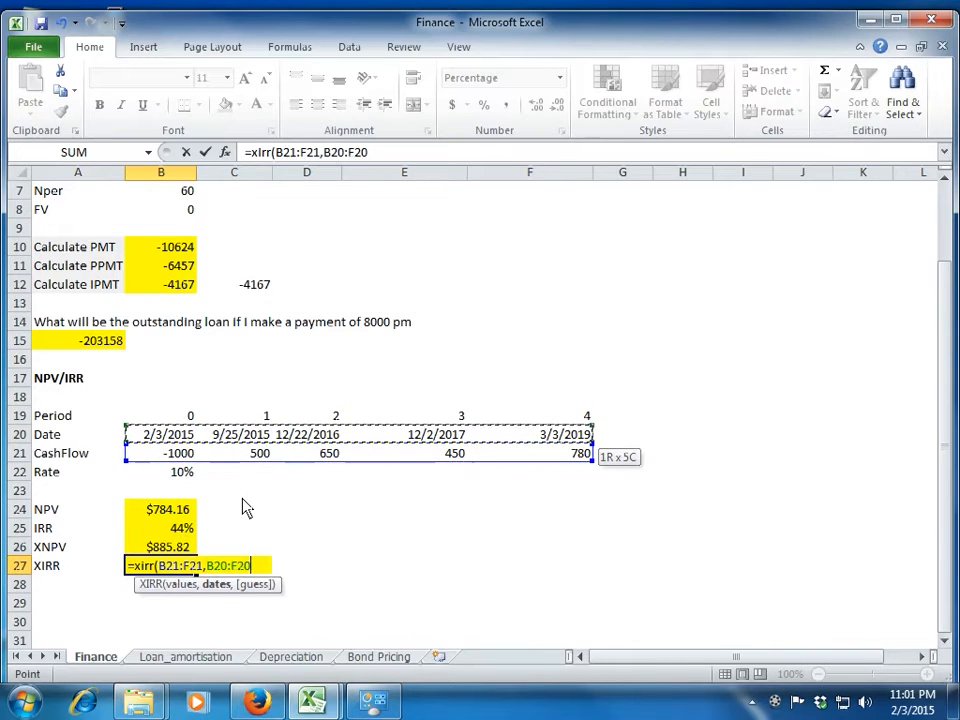
pyautogui.write(')')
pyautogui.press('Return')
pyautogui.press('Up')
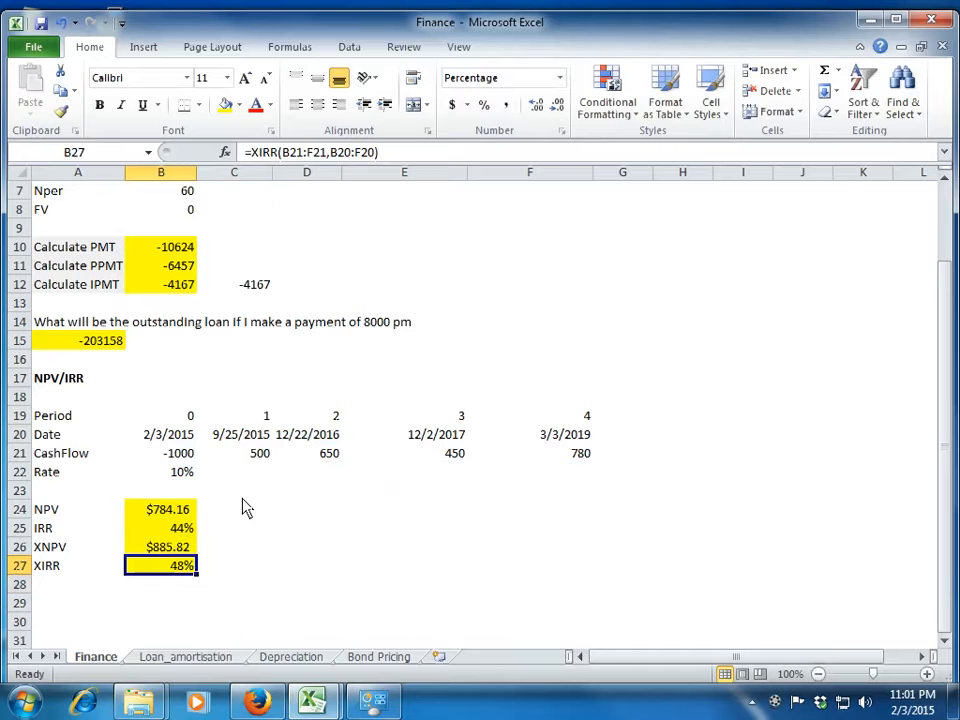
# Switch to the Loan_amortisation sheet and go to the table's title in A1.
pyautogui.press('Left')
pyautogui.press('Up')
pyautogui.press('Up')
pyautogui.press('Up')
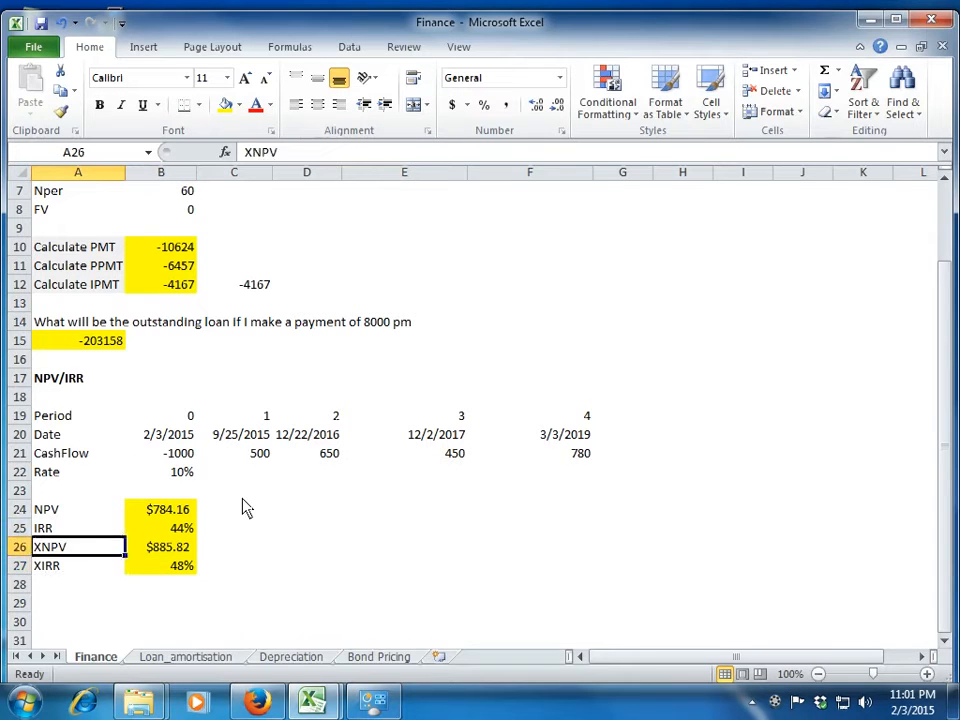
pyautogui.hotkey('ctrl', 'pagedown')
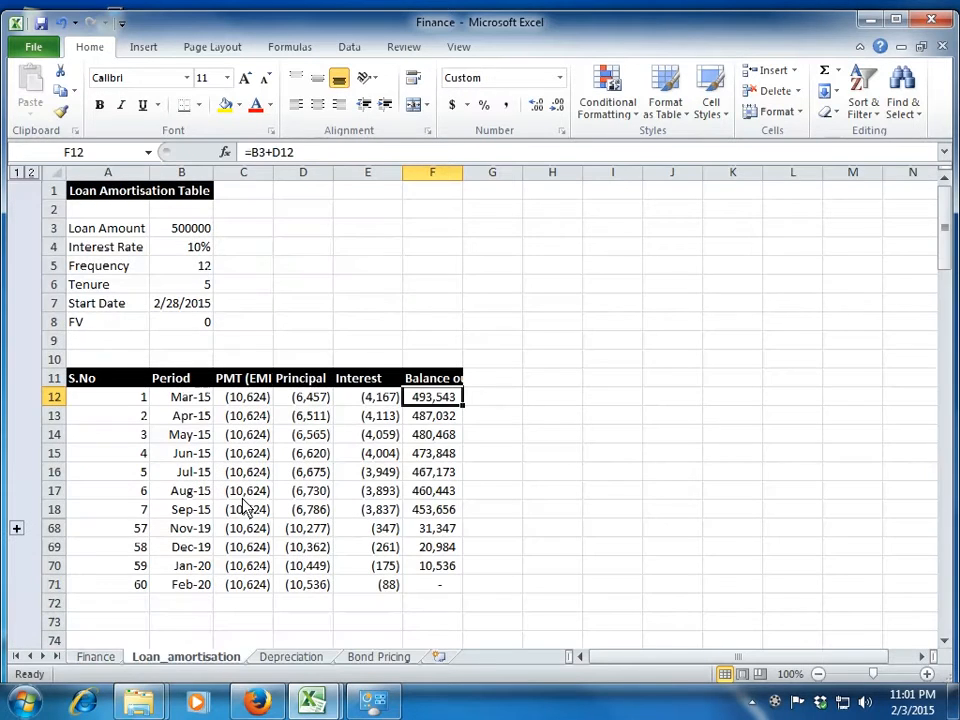
pyautogui.press('Up')
pyautogui.press('Up')
pyautogui.press('Up')
pyautogui.press('Up')
pyautogui.press('Up')
pyautogui.press('Left')
pyautogui.press('Left')
pyautogui.press('Left')
pyautogui.press('Left')
pyautogui.press('Left')
pyautogui.press('Up')
pyautogui.press('Up')
pyautogui.press('Up')
pyautogui.press('Up')
pyautogui.press('Up')
pyautogui.press('Up')
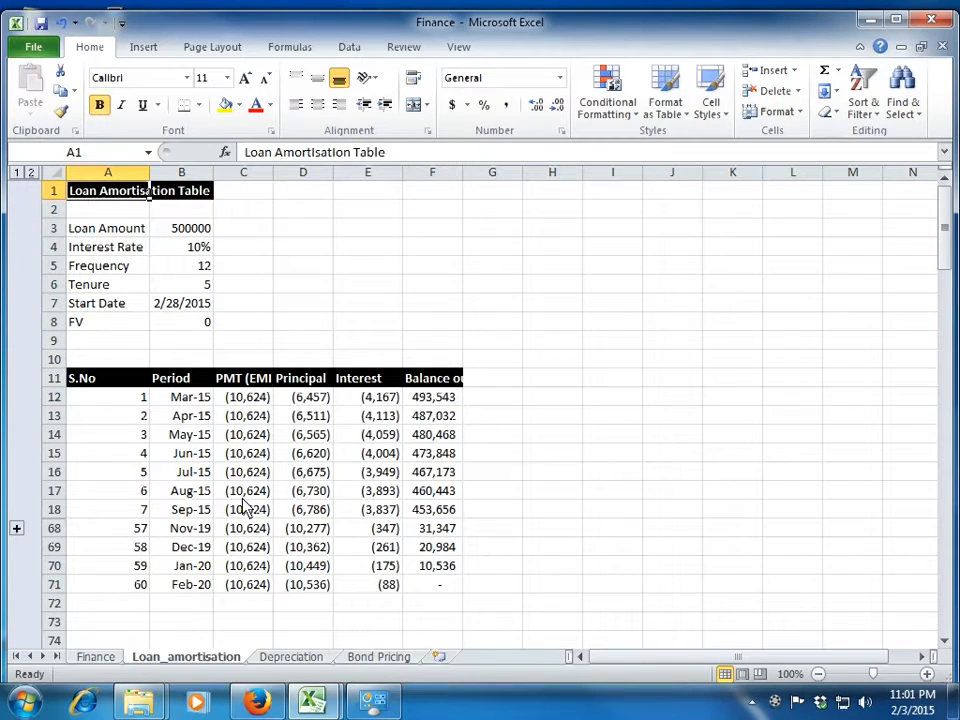
# Examine the loan inputs in column B: amount, interest rate, frequency, tenure and start date.
pyautogui.press('Down')
pyautogui.press('Down')
pyautogui.press('Right')
pyautogui.press('Down')
pyautogui.press('Down')
pyautogui.press('Down')
pyautogui.press('Down')
pyautogui.press('Up')
pyautogui.press('Up')
pyautogui.press('Up')
pyautogui.press('Up')
pyautogui.press('Down')
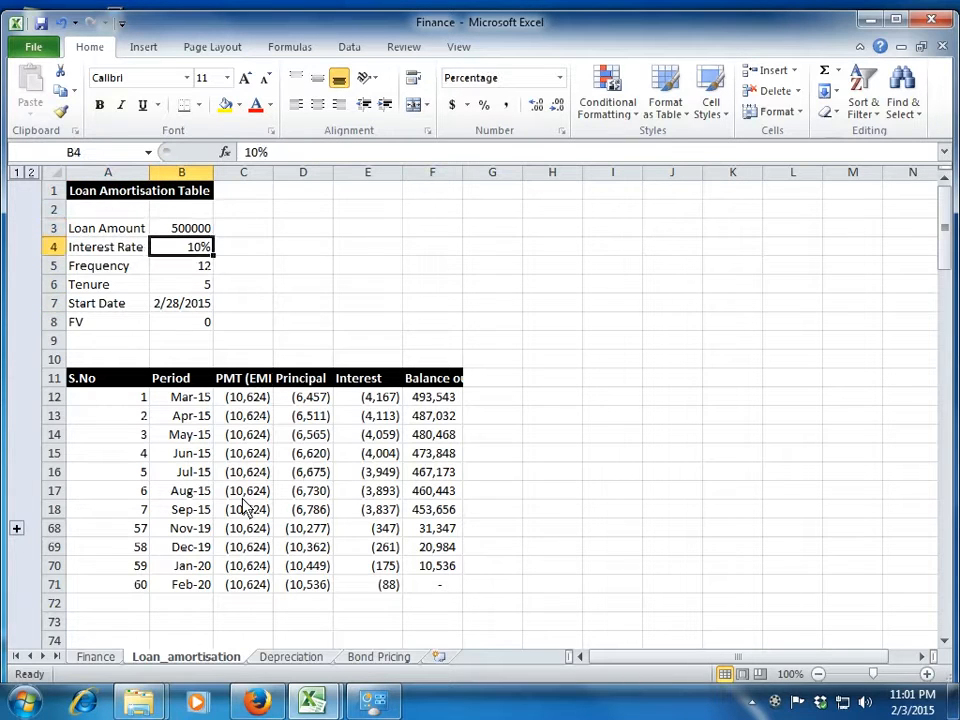
pyautogui.press('Down')
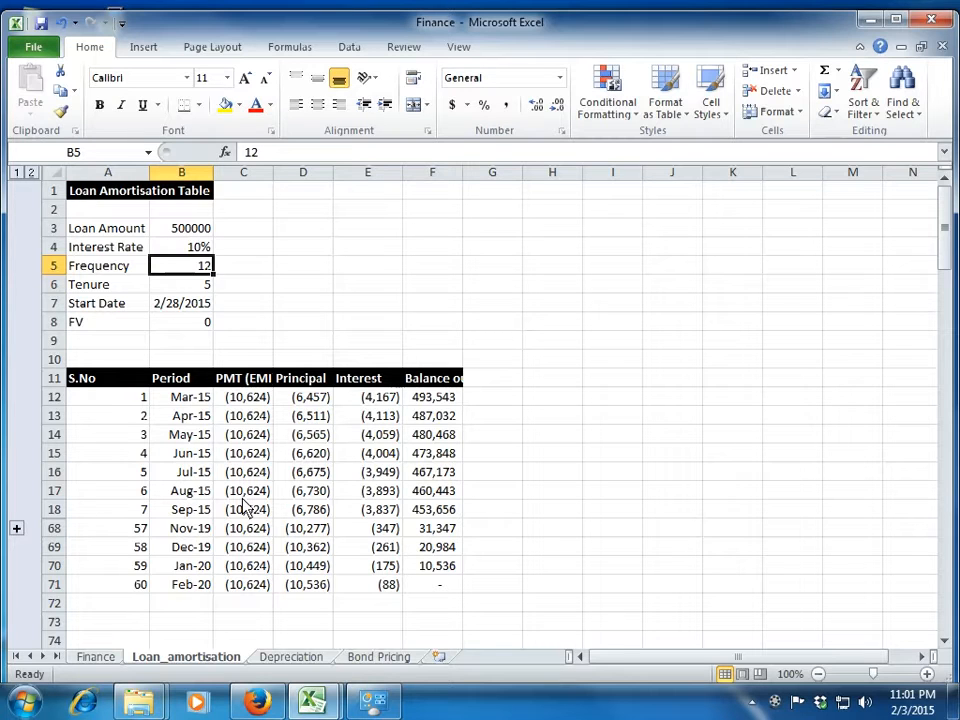
pyautogui.press('Down')
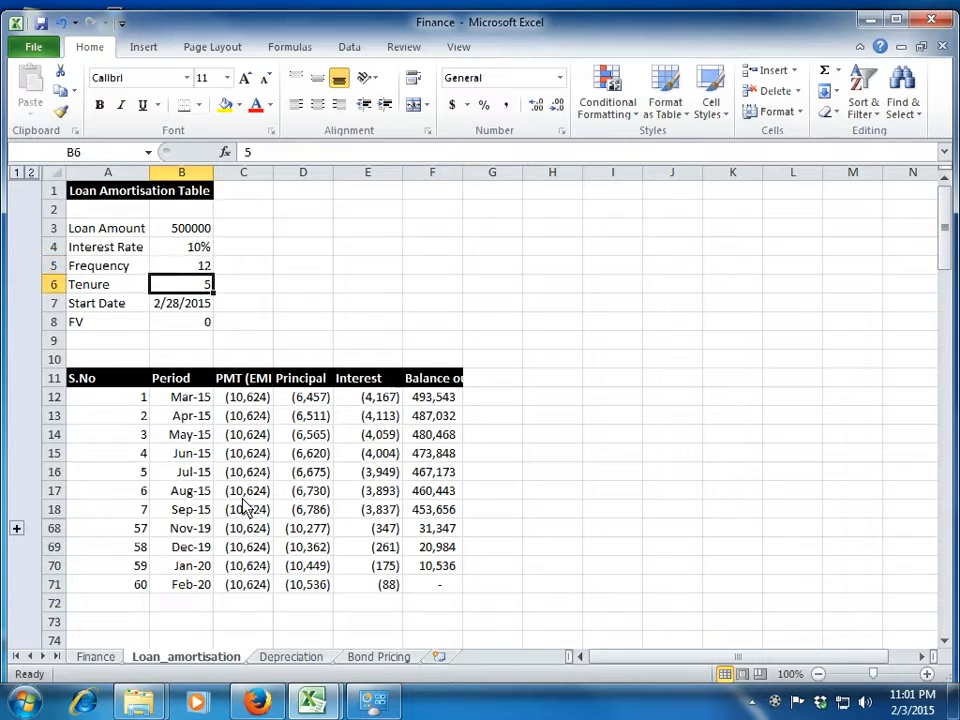
pyautogui.press('Down')
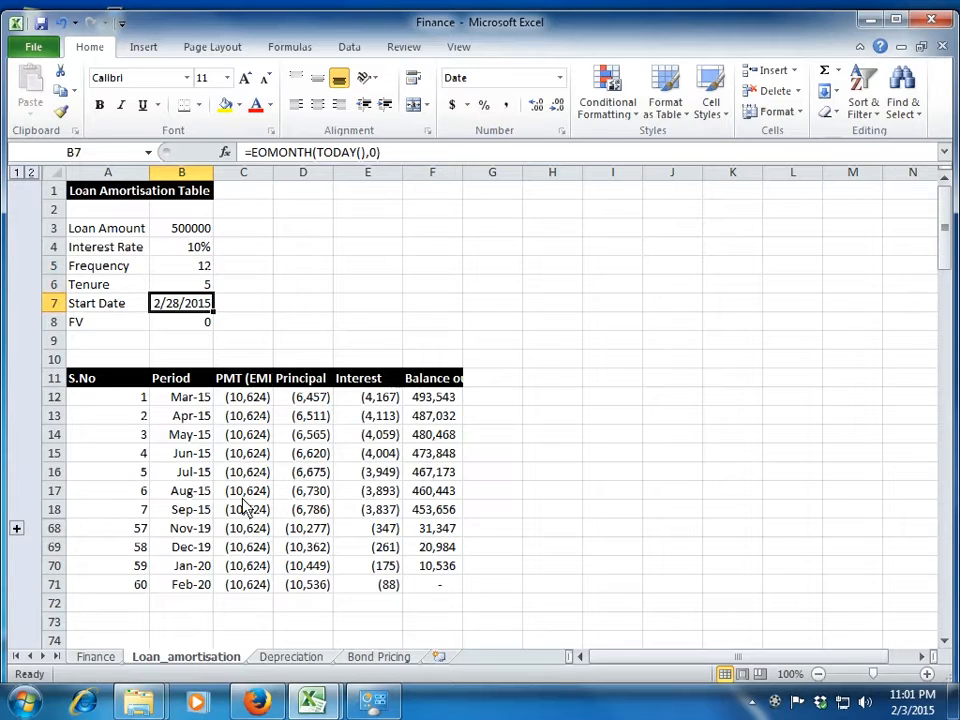
# Examine the FV input in B8, then the serial number and period formula in the repayment table's first row.
pyautogui.press('Down')
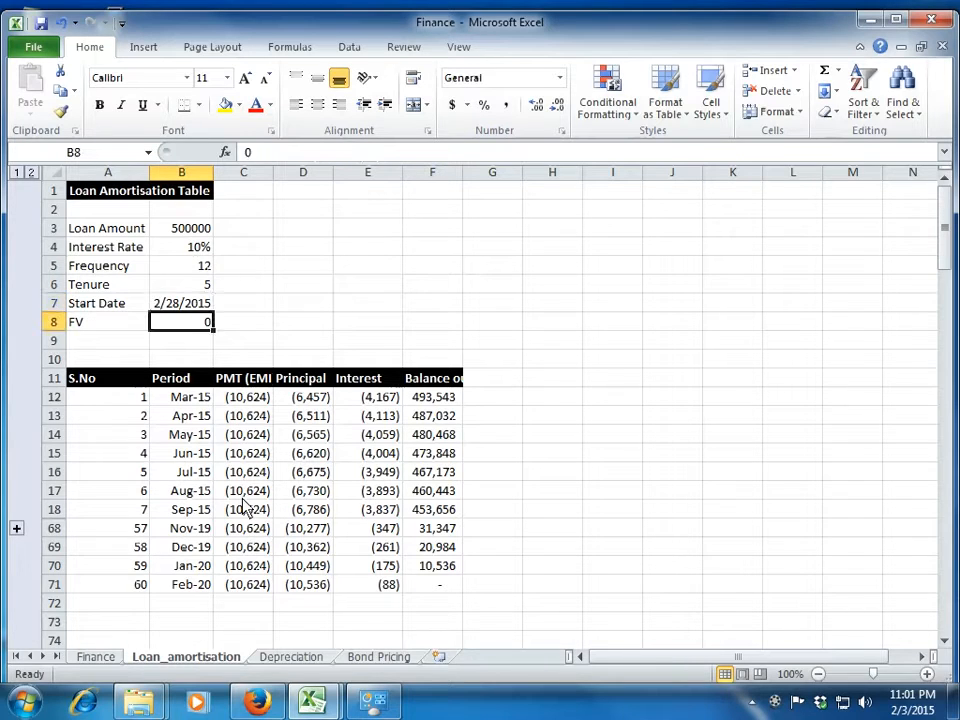
pyautogui.press('Down')
pyautogui.press('Down')
pyautogui.press('Down')
pyautogui.press('Down')
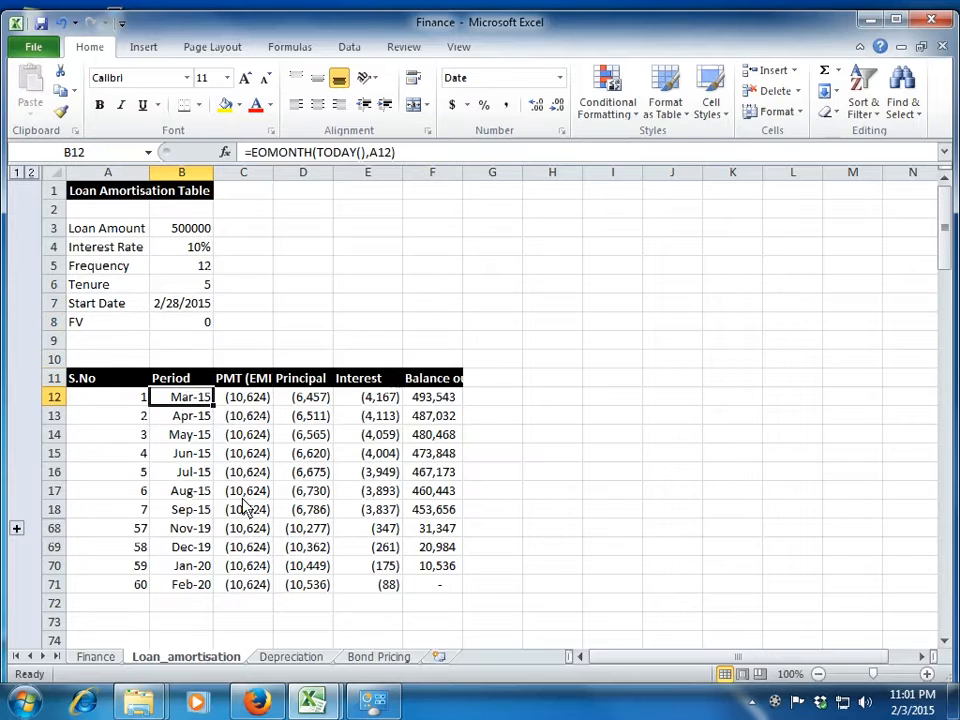
pyautogui.press('Left')
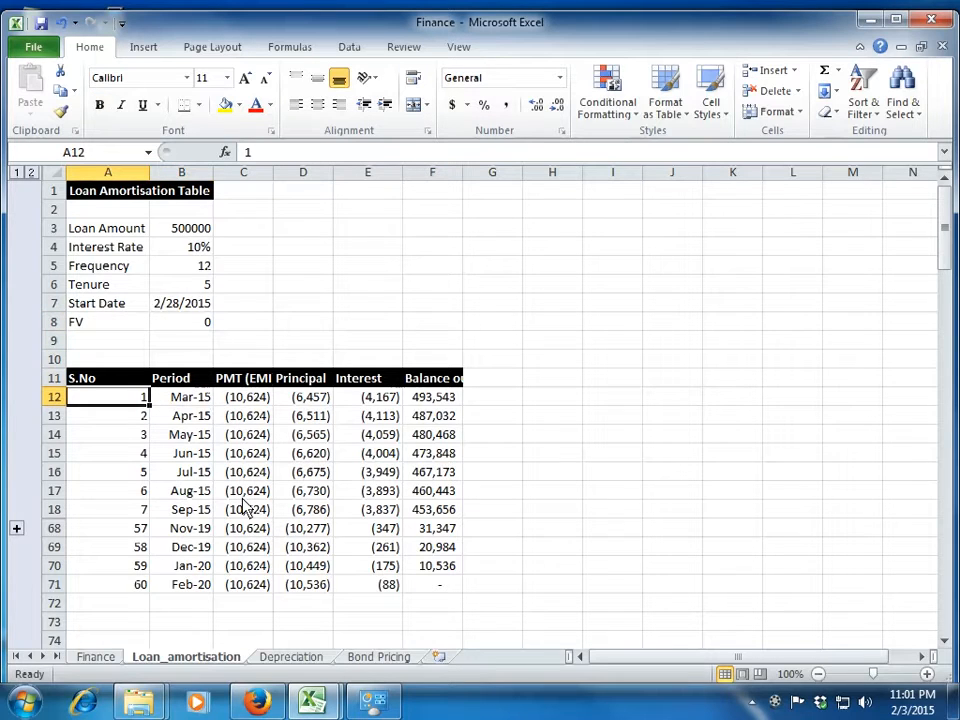
pyautogui.press('Up')
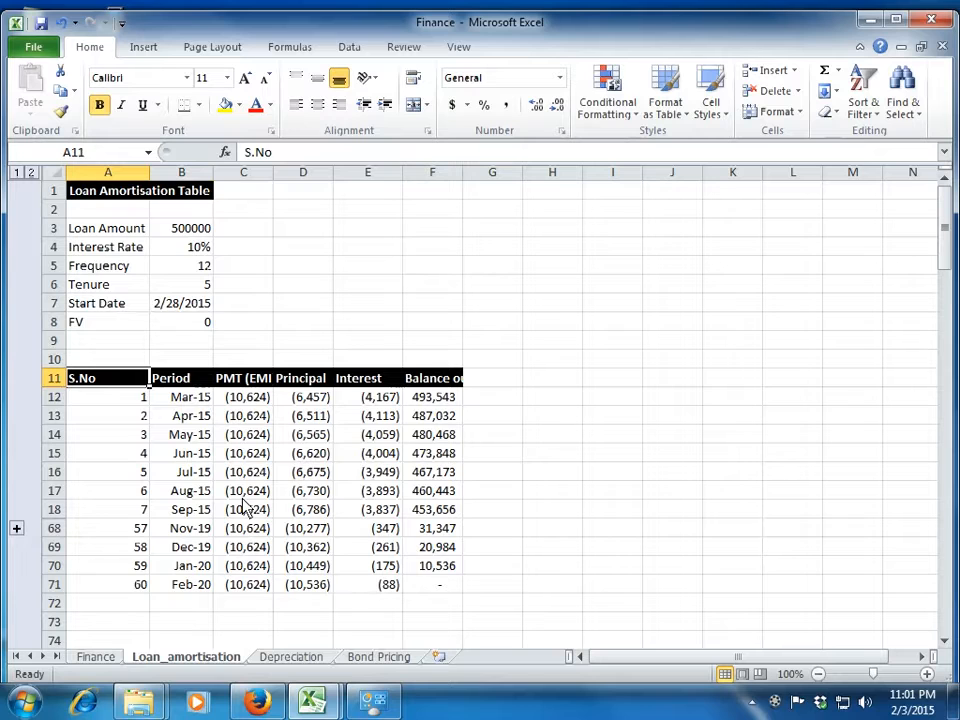
pyautogui.press('Down')
pyautogui.press('Down')
pyautogui.press('Up')
pyautogui.press('Right')
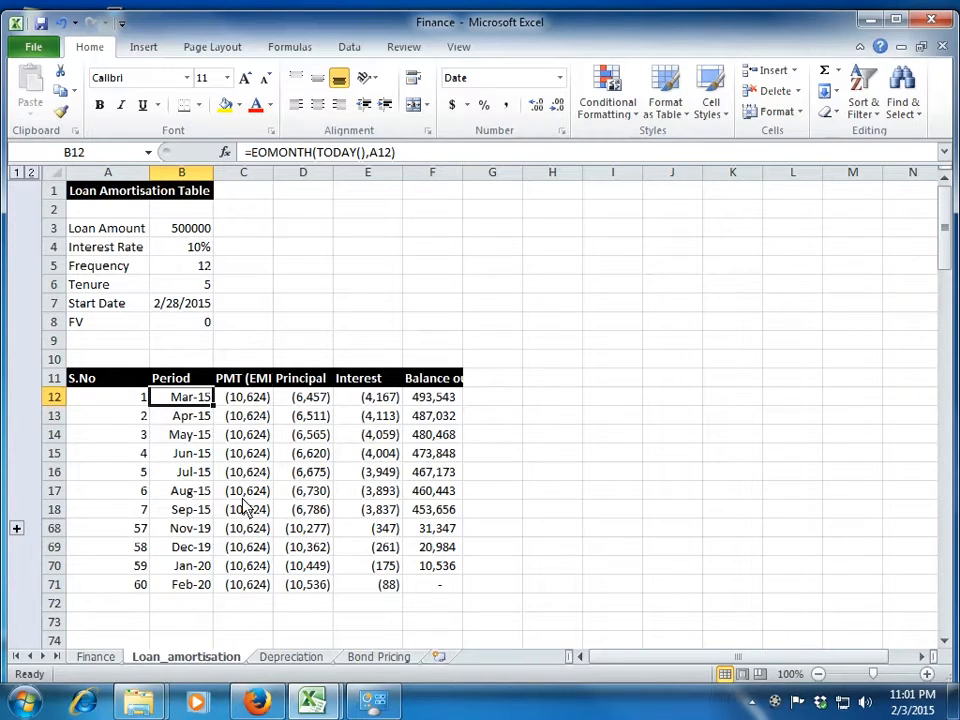
# Examine the PMT, principal, interest and balance formulas in row 12, then the first serial numbers in column A.
pyautogui.press('Right')
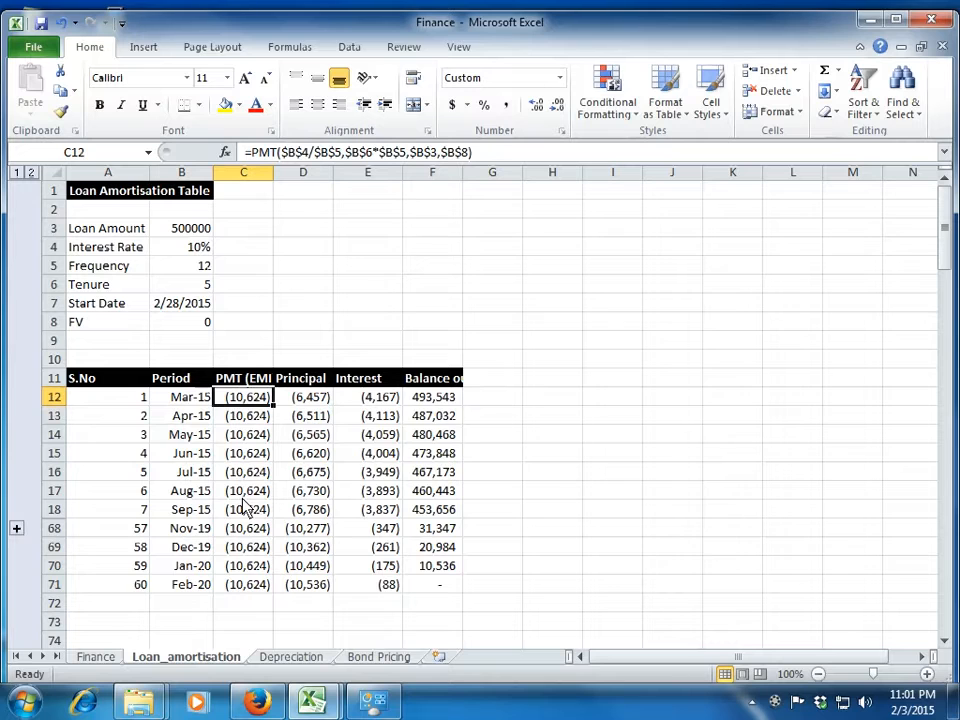
pyautogui.press('Right')
pyautogui.press('Left')
pyautogui.press('Right')
pyautogui.press('Right')
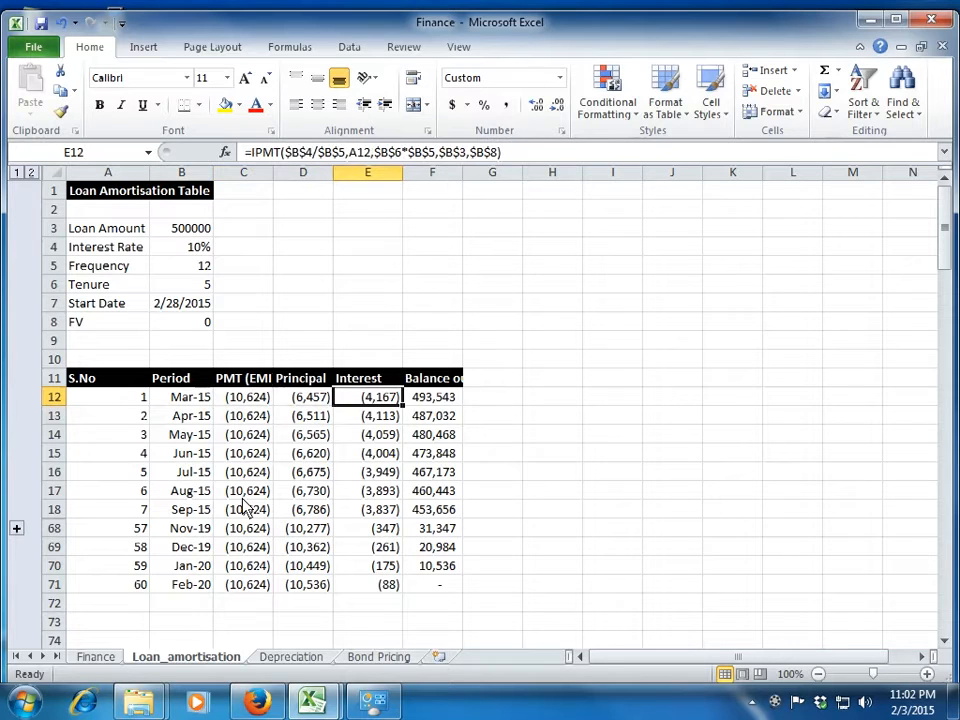
pyautogui.press('Right')
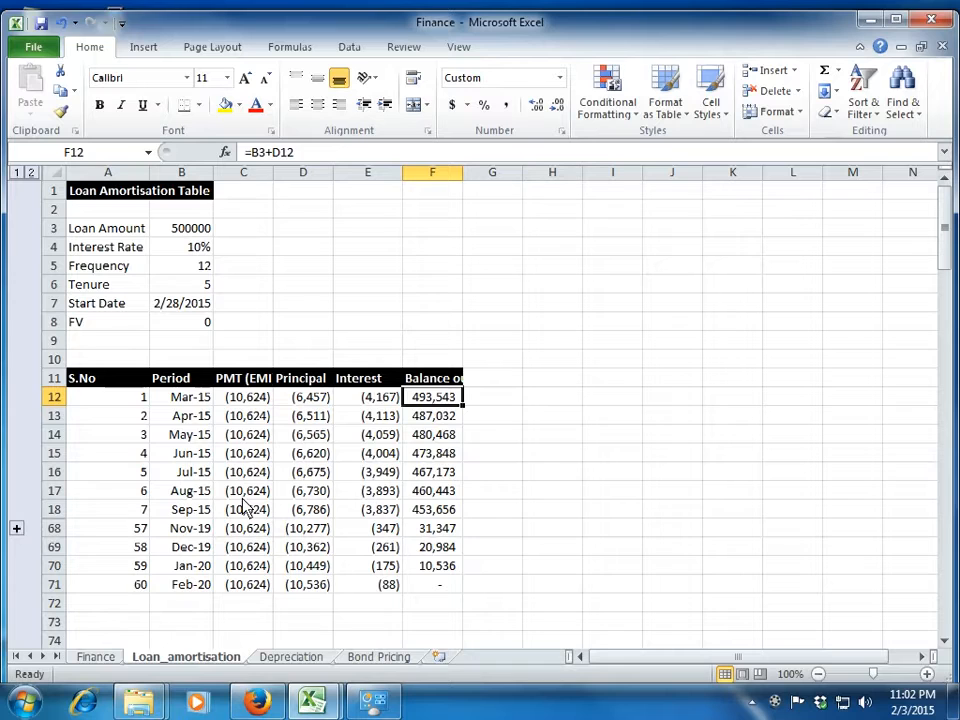
pyautogui.press('Up')
pyautogui.press('Down')
pyautogui.press('Left')
pyautogui.press('Left')
pyautogui.press('Left')
pyautogui.press('Left')
pyautogui.press('Left')
pyautogui.press('Down')
pyautogui.press('Down')
pyautogui.press('Down')
pyautogui.press('Down')
pyautogui.press('Up')
pyautogui.press('Up')
pyautogui.press('Up')
pyautogui.press('Up')
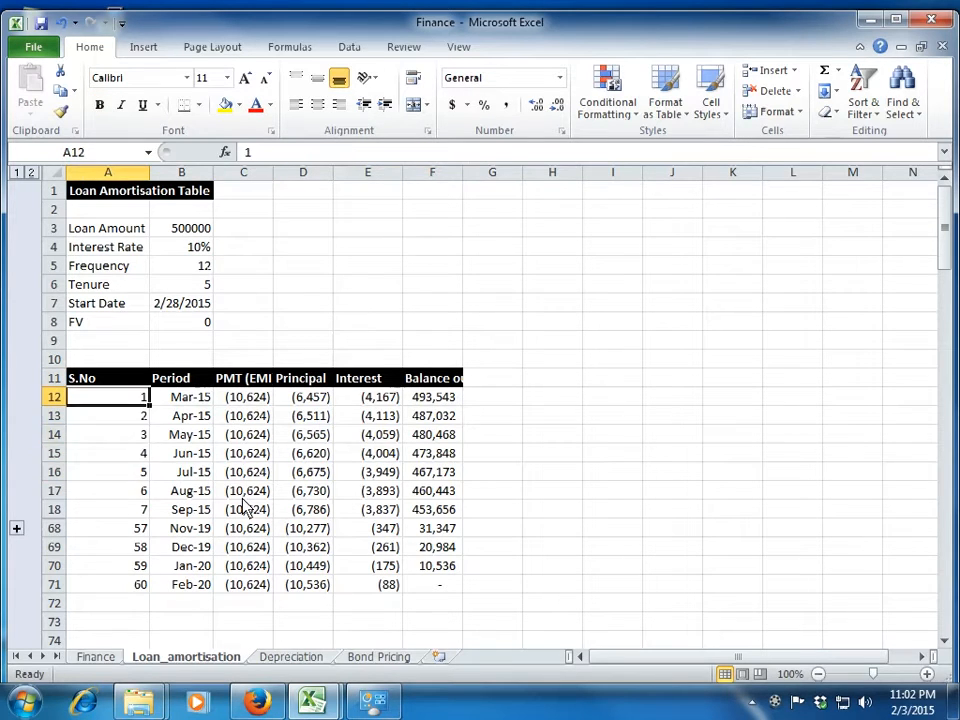
# Clear the repayment table's contents below its headers, from A12 to F71.
pyautogui.press('Right')
pyautogui.hotkey('ctrl', 'shift', 'End')
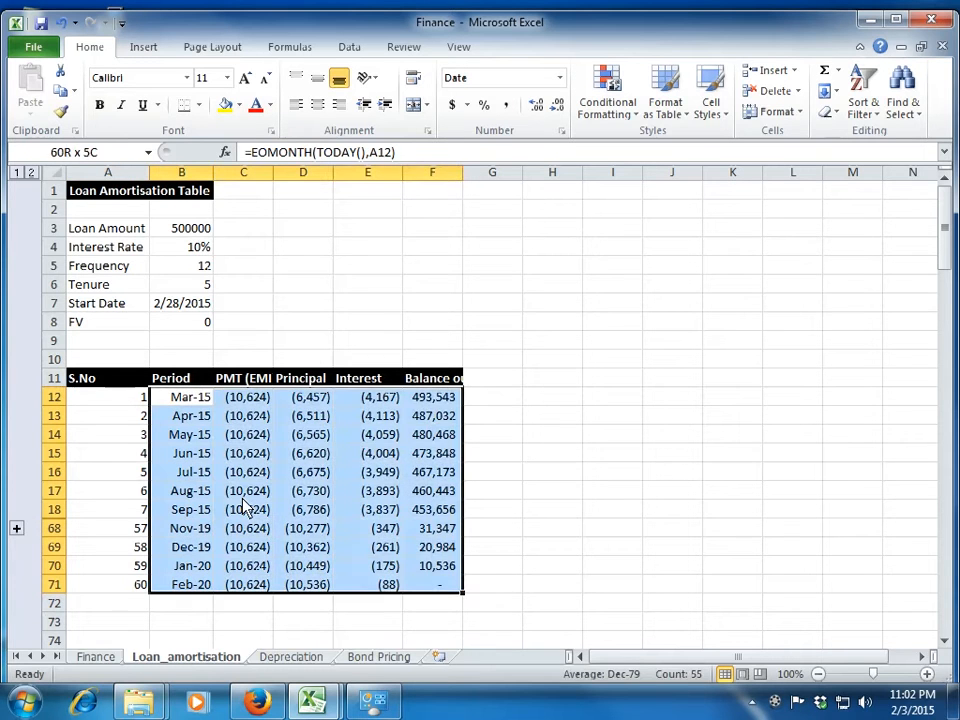
pyautogui.press('Delete')
pyautogui.press('Left')
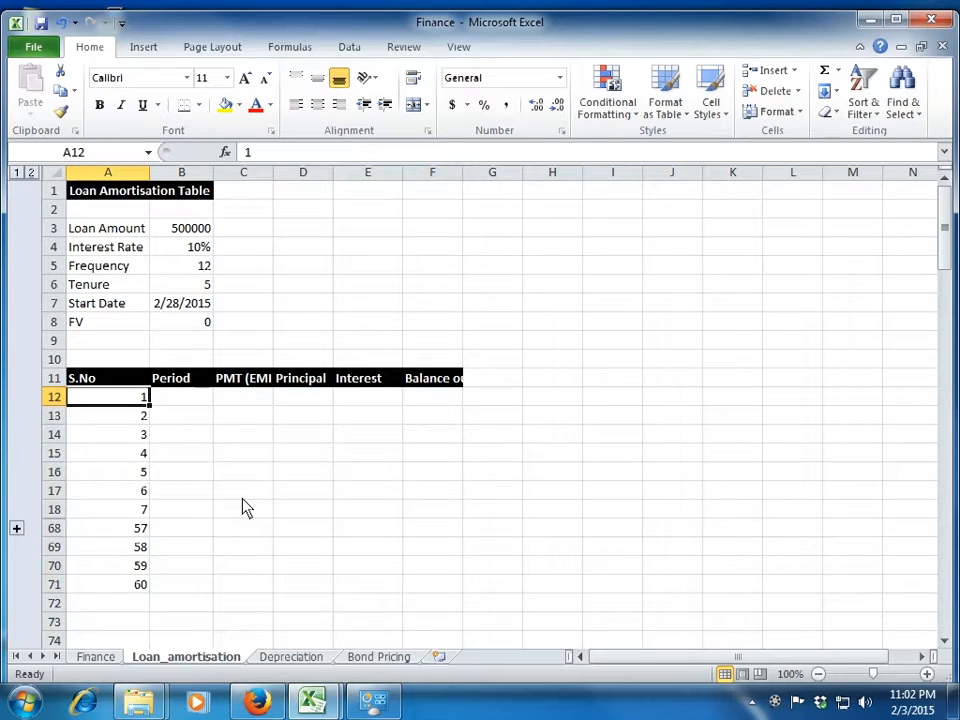
pyautogui.hotkey('ctrl', 'shift', 'Down')
pyautogui.press('Delete')
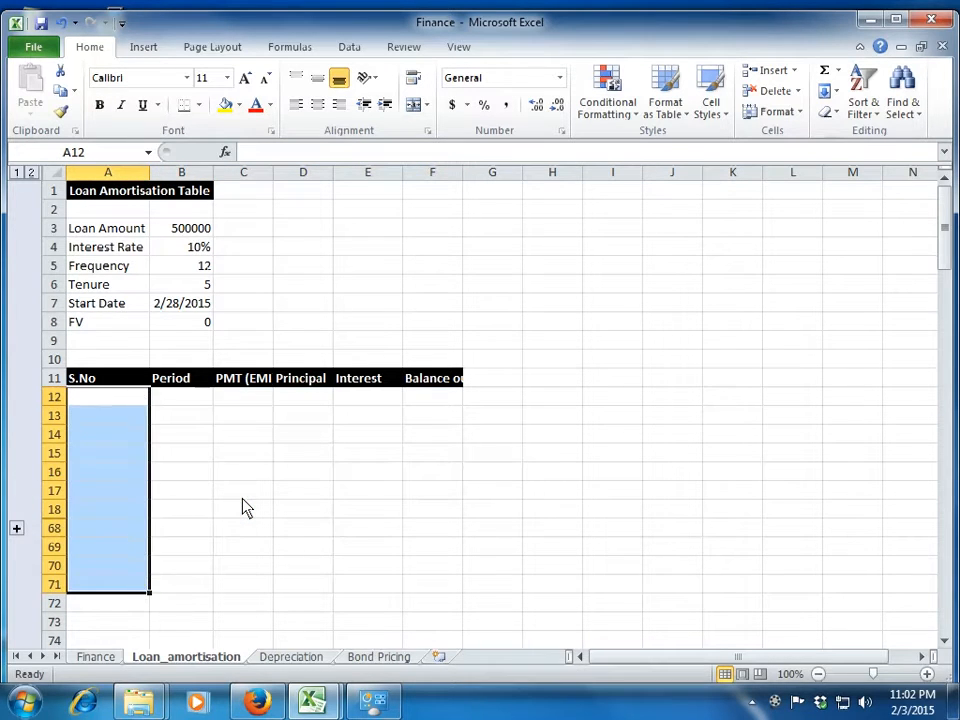
# Enter 1 in A12 and fill column A down to row 72 as a number series.
pyautogui.press('Up')
pyautogui.press('Down')
pyautogui.write('1')
pyautogui.press('Return')
pyautogui.press('Up')
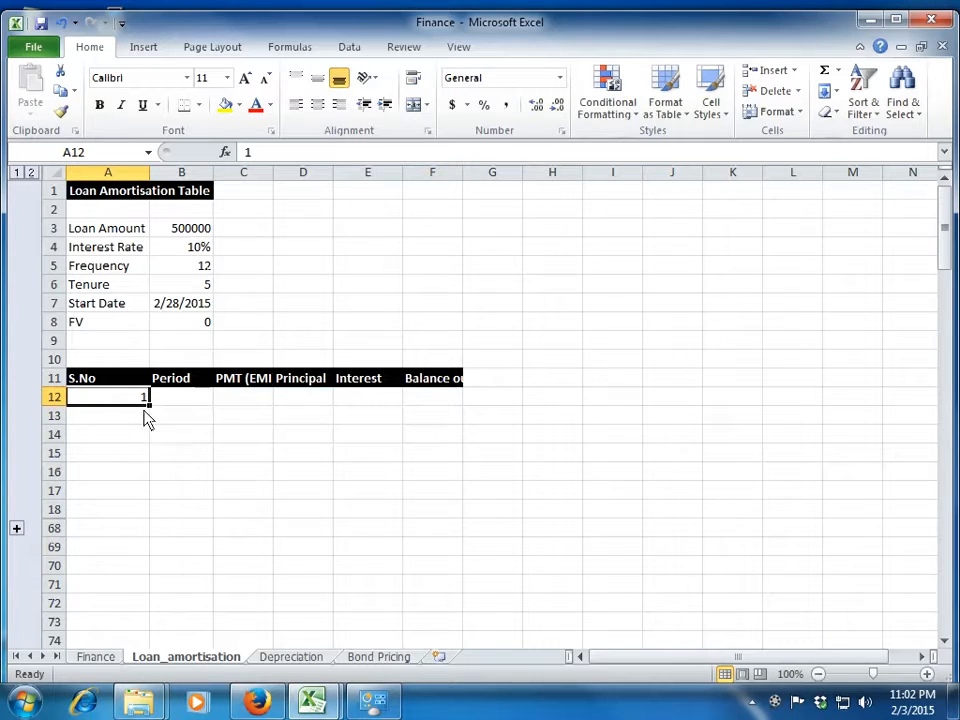
pyautogui.moveTo(149, 405); pyautogui.dragTo(137, 606)
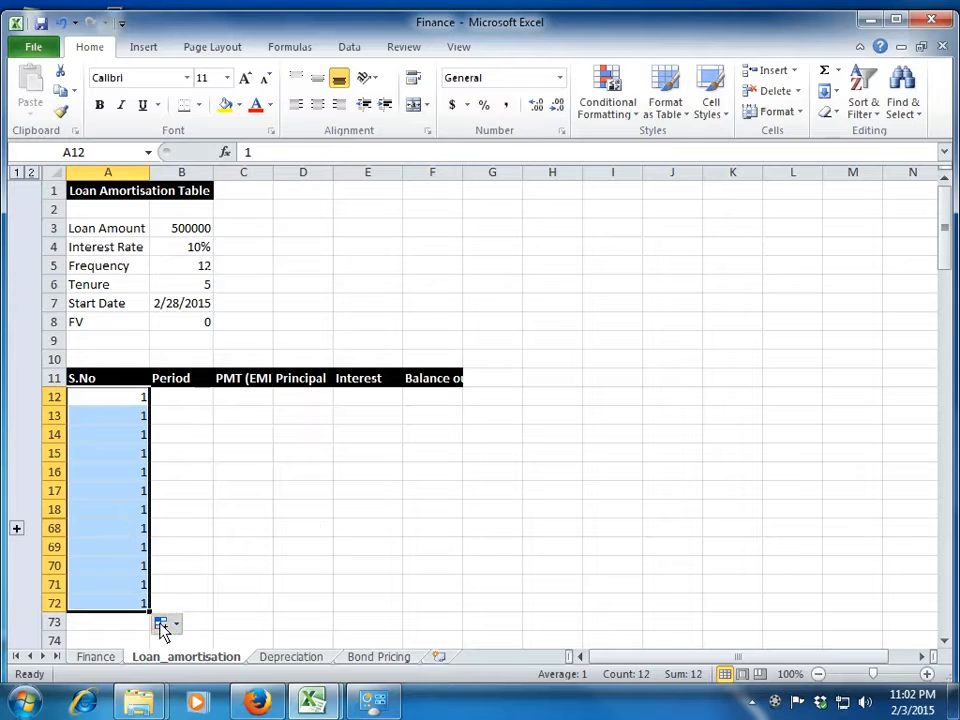
pyautogui.click(163, 625)
pyautogui.click(205, 557)
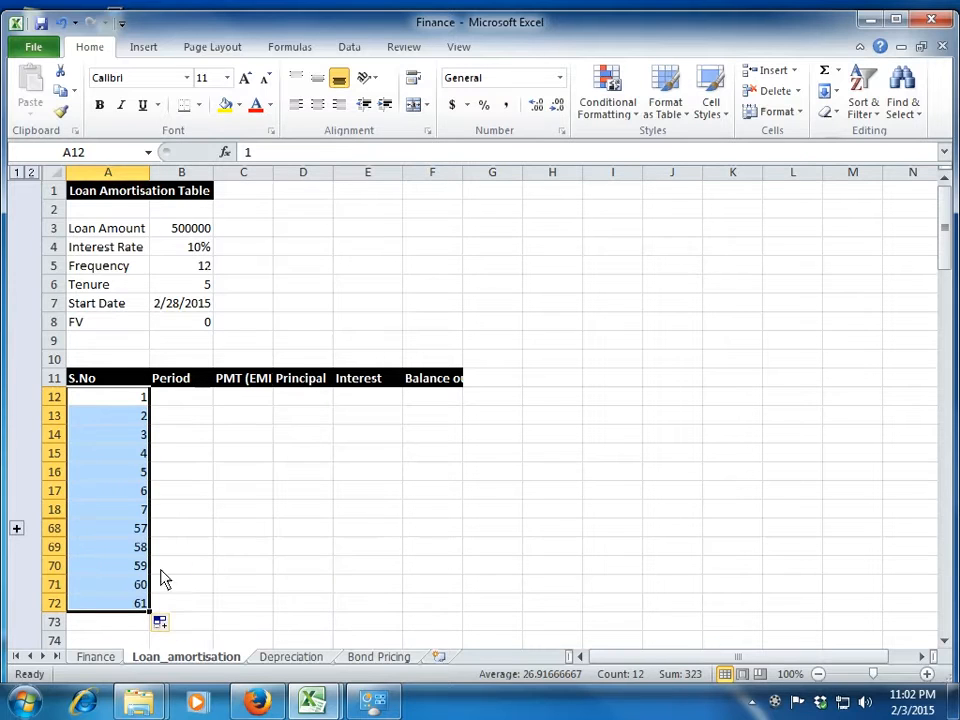
# Clear the surplus serial number 61 in A72.
pyautogui.click(123, 601)
pyautogui.press('Up')
pyautogui.press('Up')
pyautogui.press('Up')
pyautogui.press('Up')
pyautogui.press('Up')
pyautogui.press('Up')
pyautogui.press('Up')
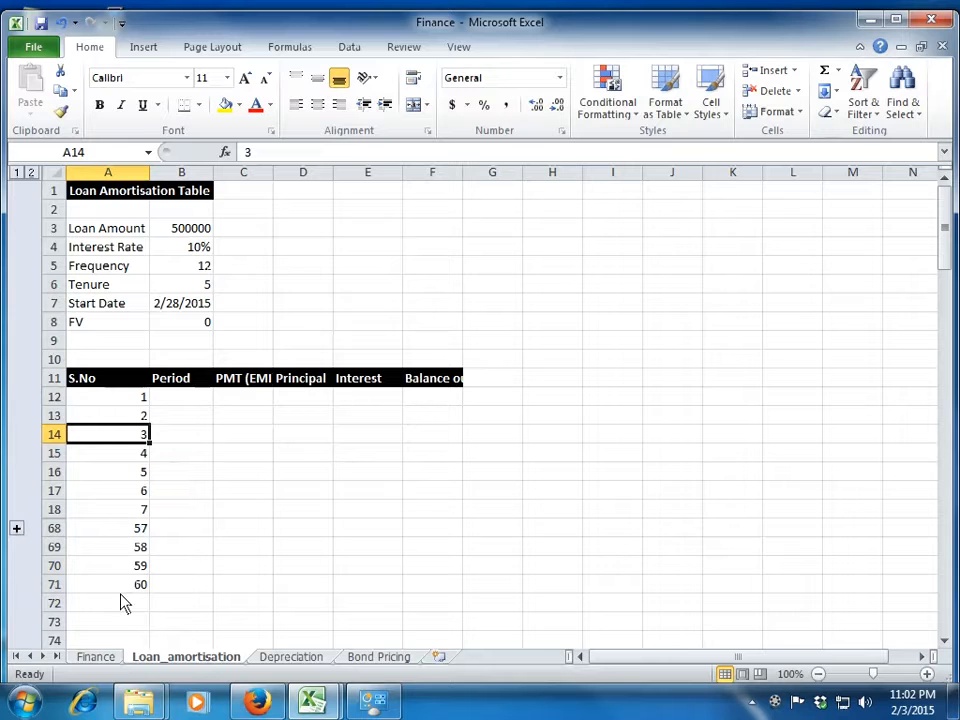
# Expand the grouped rows to check the serial numbers between 7 and 57, and collapse them again.
pyautogui.click(16, 528)
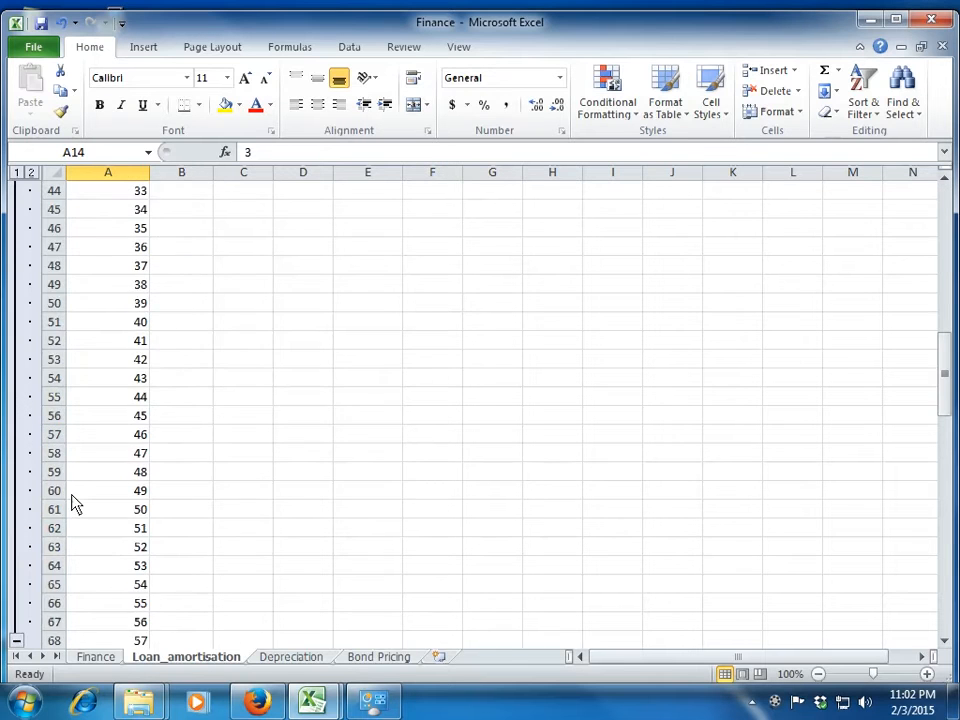
pyautogui.scroll(10, 71, 501)
pyautogui.scroll(-1, 74, 505)
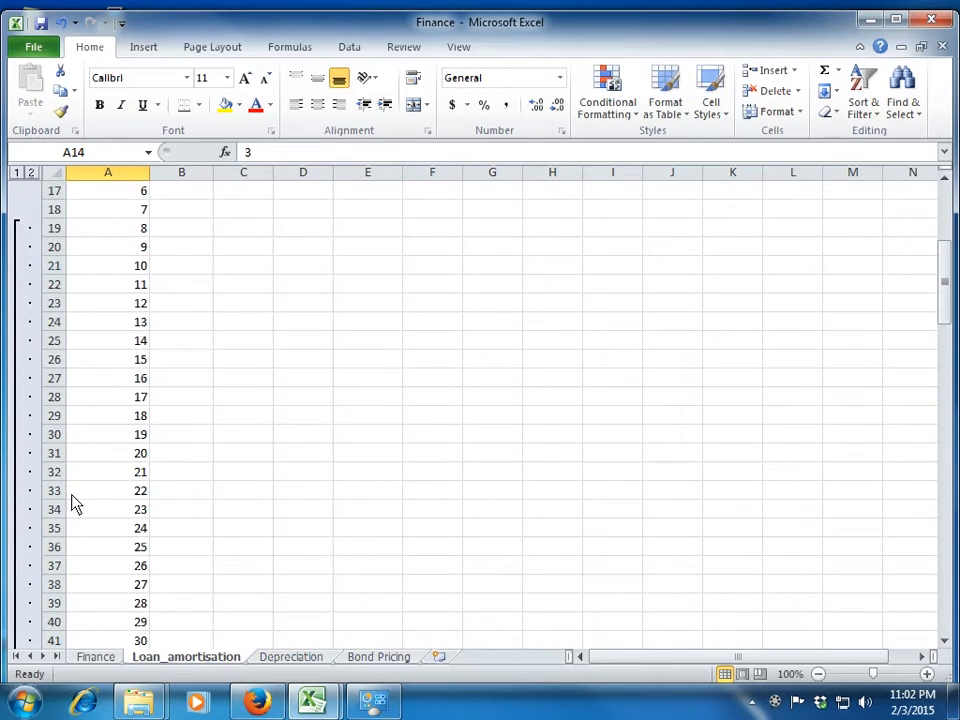
pyautogui.hotkey('ctrl', 'z')
pyautogui.scroll(1, 71, 501)
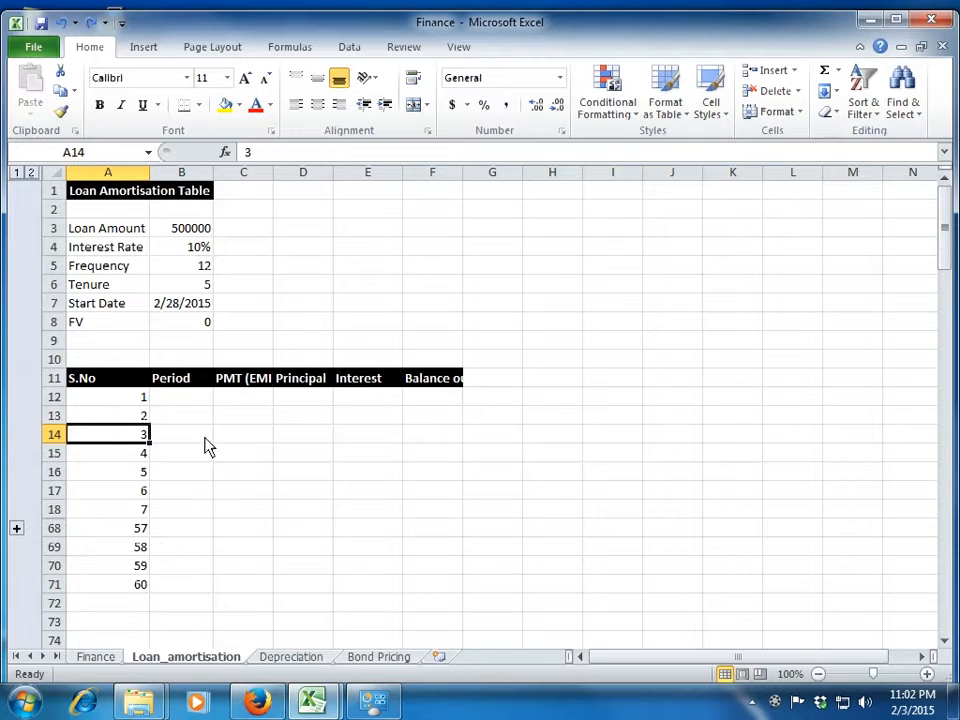
# Start an EOMONTH formula in B12 with the loan's start date B7 as its start date.
pyautogui.click(174, 402)
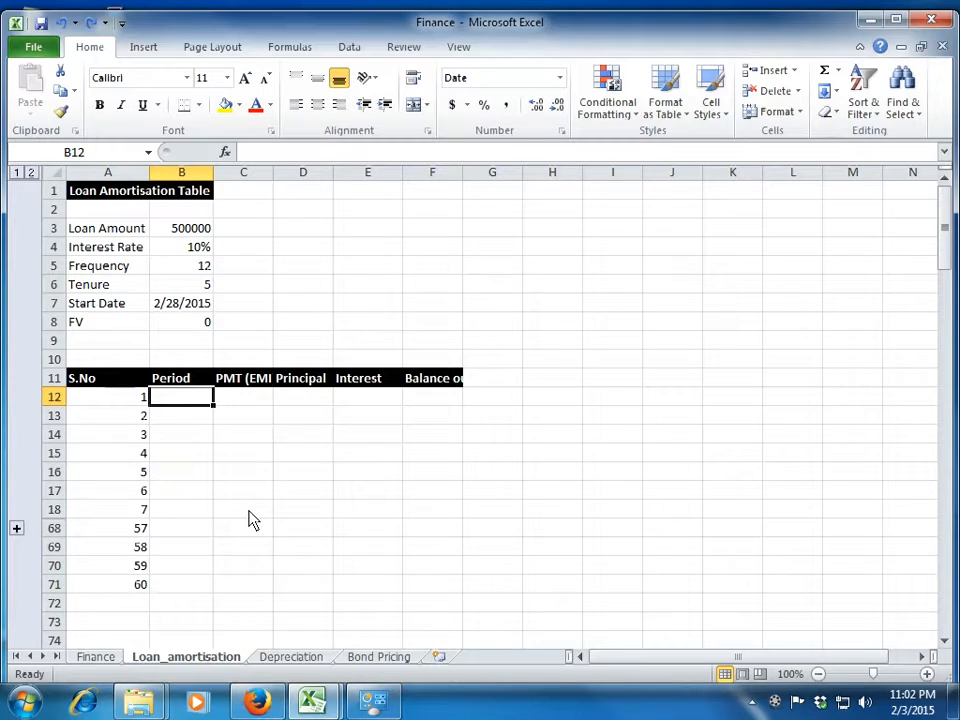
pyautogui.write('=eo')
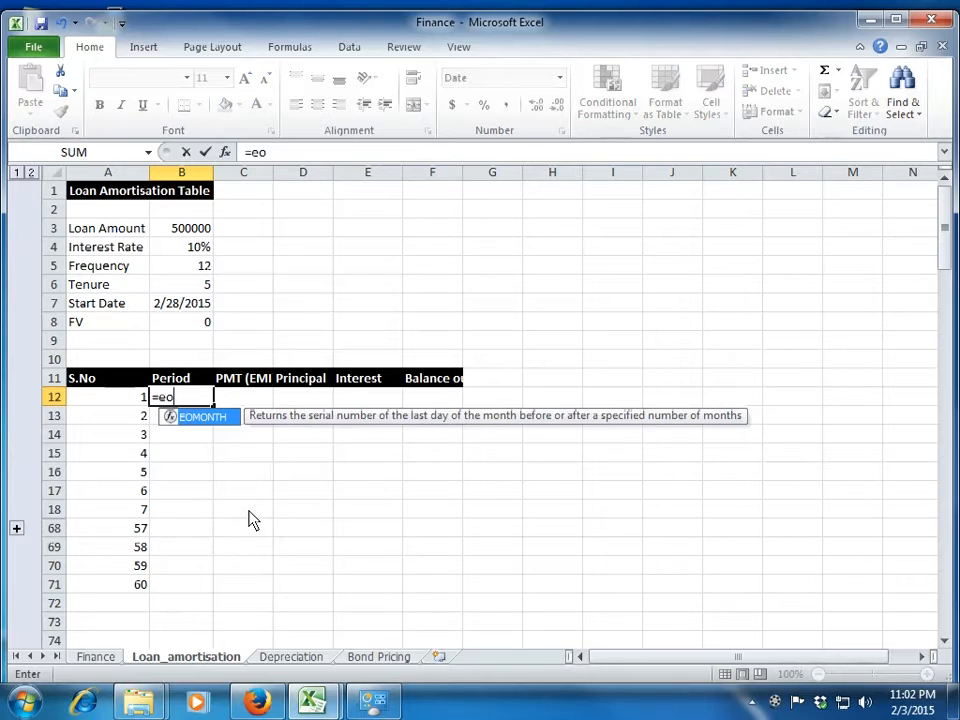
pyautogui.write('month(')
pyautogui.press('Up')
pyautogui.press('Up')
pyautogui.press('Up')
pyautogui.press('Up')
pyautogui.press('Up')
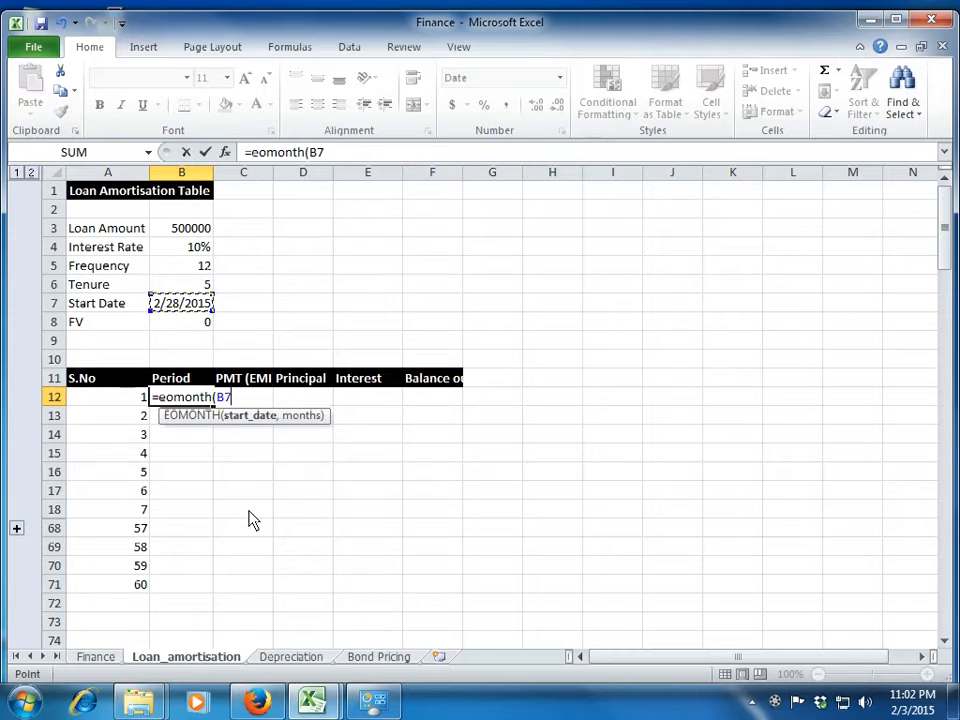
pyautogui.write(',')
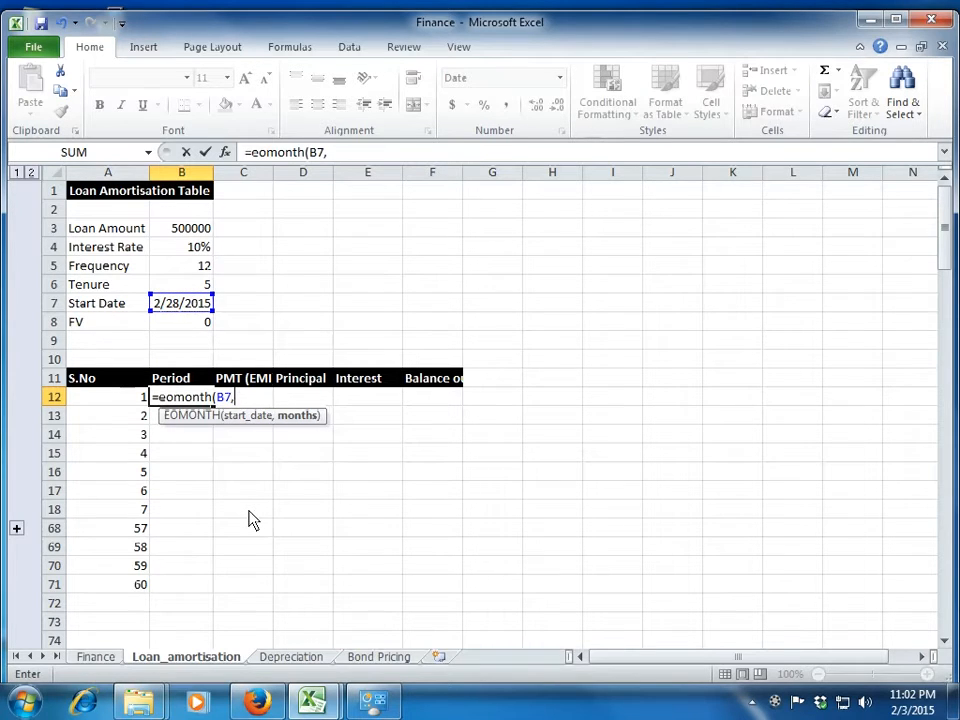
pyautogui.write('1')
# Complete the EOMONTH formula in B12 with the serial number A12 as its months argument.
pyautogui.press('BackSpace')
pyautogui.press('Left')
pyautogui.write(')')
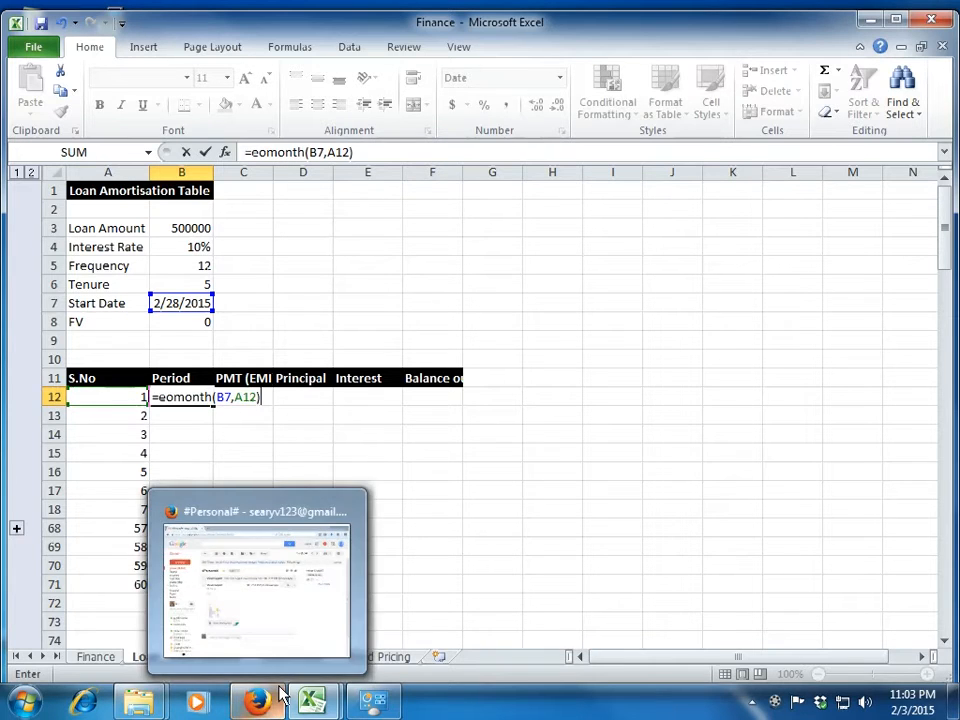
pyautogui.press('Return')
# Make the start date reference absolute ($B$7) in B12 and fill the formula down the Period column to row 71.
pyautogui.press('Up')
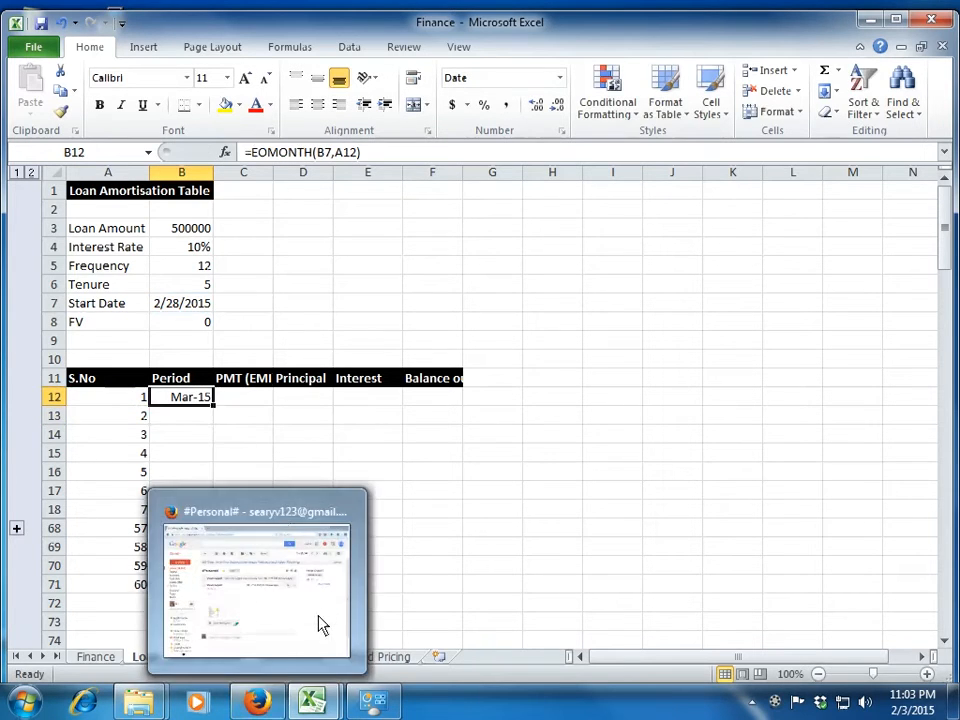
pyautogui.click(338, 153)
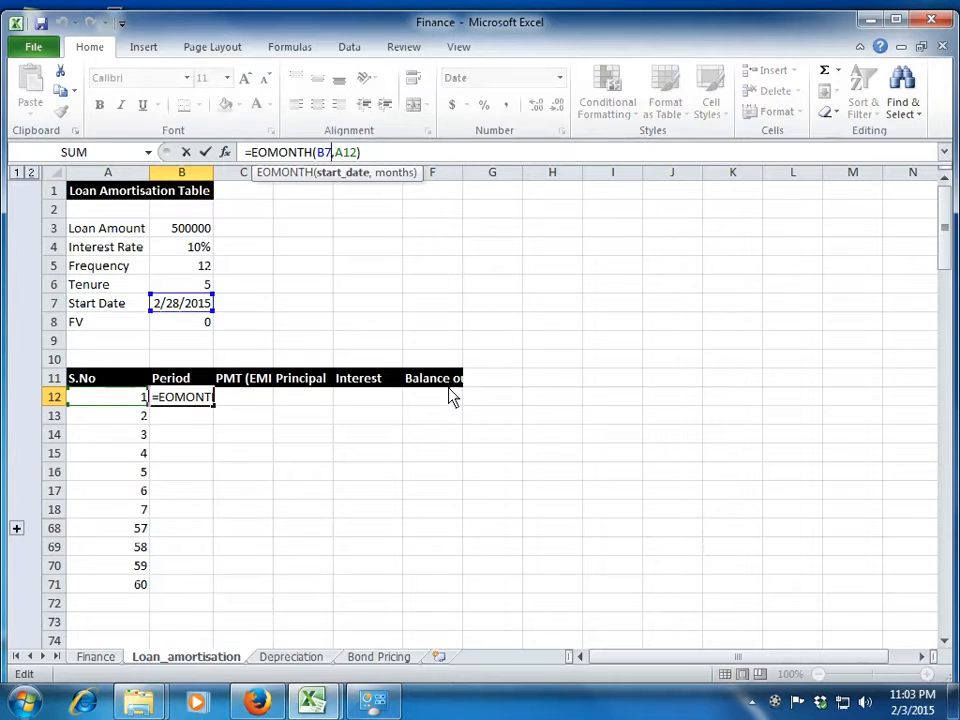
pyautogui.press('F4')
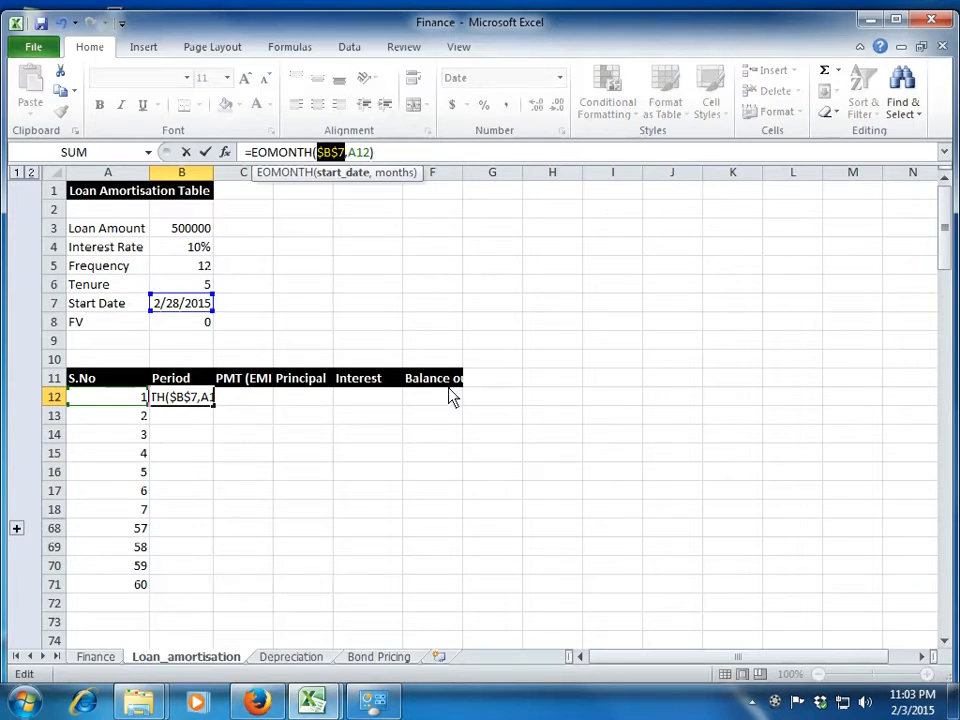
pyautogui.press('Return')
pyautogui.press('Up')
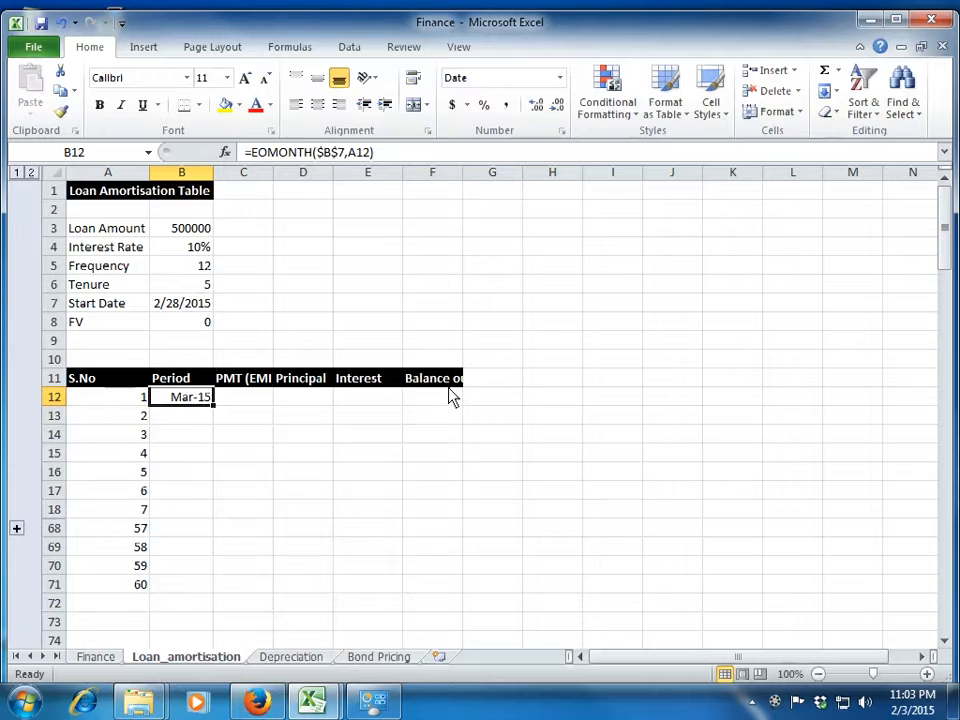
pyautogui.doubleClick(214, 408)
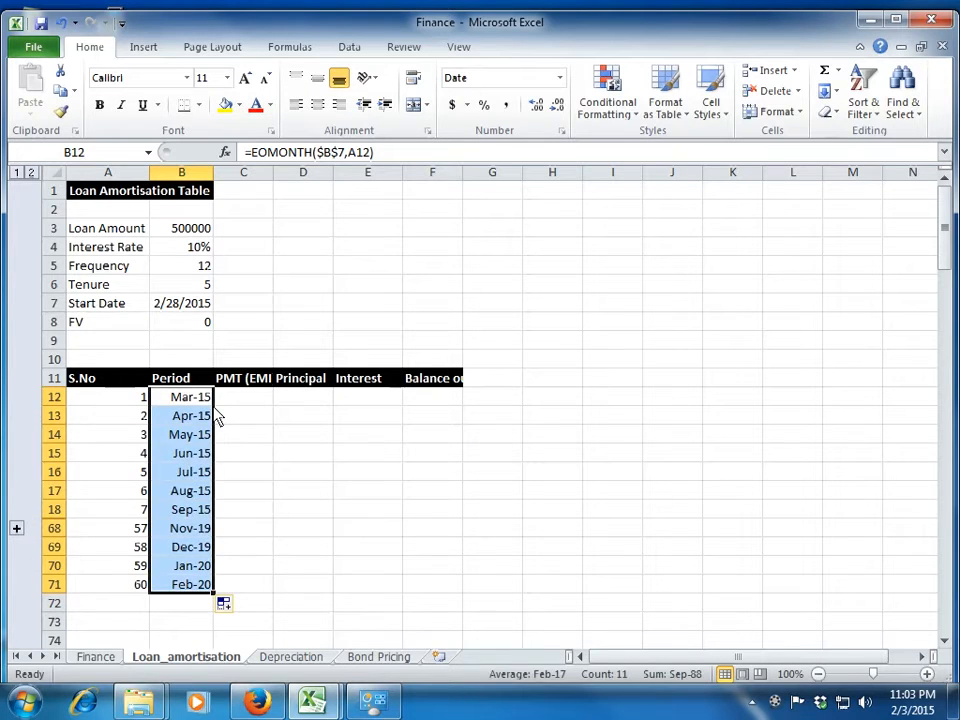
# Examine the filled Period formulas in column B and the serial numbers they refer to.
pyautogui.press('Down')
pyautogui.press('Down')
pyautogui.press('Down')
pyautogui.press('Down')
pyautogui.press('Down')
pyautogui.press('Down')
pyautogui.press('Down')
pyautogui.press('Down')
pyautogui.press('Down')
pyautogui.press('Up')
pyautogui.press('Up')
pyautogui.press('Up')
pyautogui.press('Up')
pyautogui.press('Up')
pyautogui.press('Up')
pyautogui.press('Up')
pyautogui.press('Up')
pyautogui.press('Up')
pyautogui.press('Down')
pyautogui.press('Down')
pyautogui.press('Down')
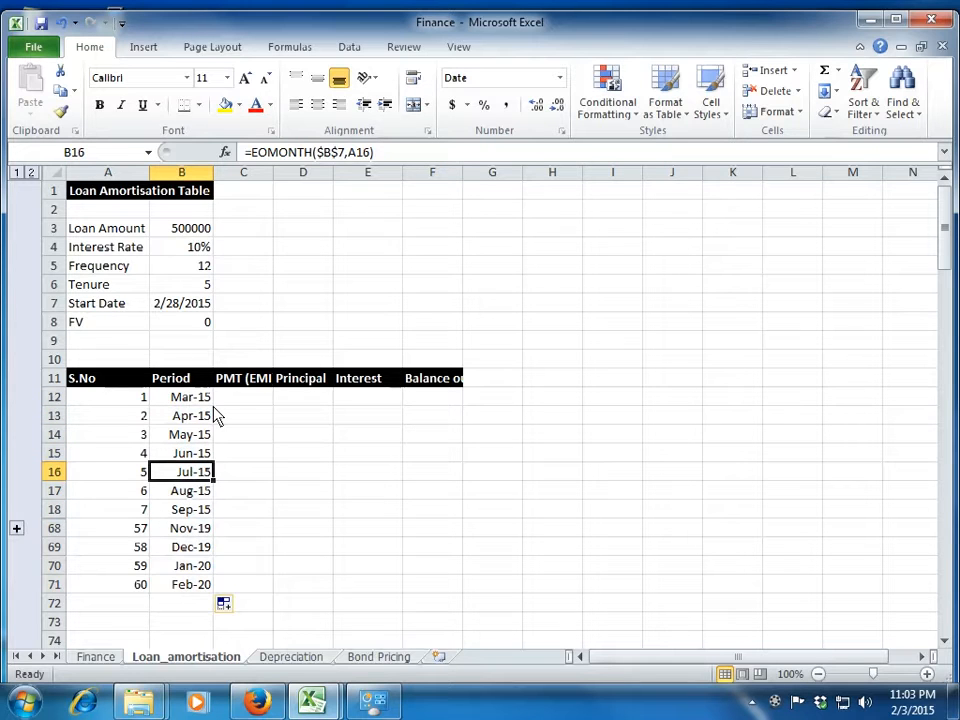
pyautogui.press('Left')
pyautogui.press('Right')
pyautogui.press('Up')
pyautogui.press('Up')
pyautogui.press('Up')
pyautogui.press('Up')
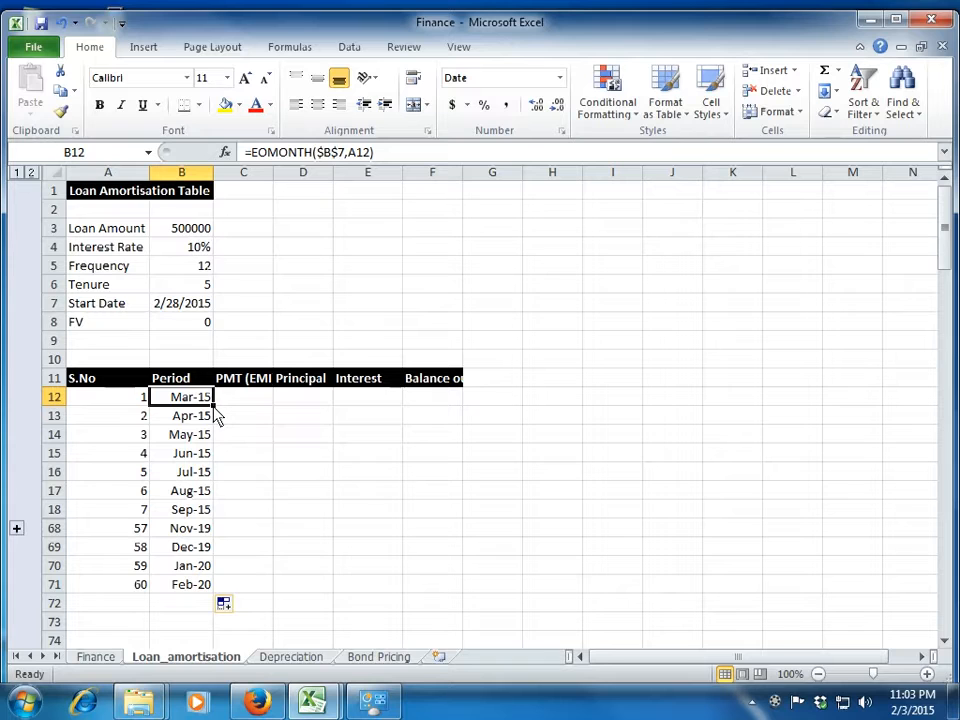
pyautogui.press('Down')
pyautogui.press('Down')
pyautogui.press('Down')
pyautogui.press('Down')
pyautogui.press('Down')
pyautogui.press('Up')
pyautogui.press('Up')
pyautogui.press('Up')
pyautogui.press('Up')
pyautogui.press('Up')
# Start a PMT formula in C12 with the monthly rate $B$4/12 as its rate argument.
pyautogui.press('Right')
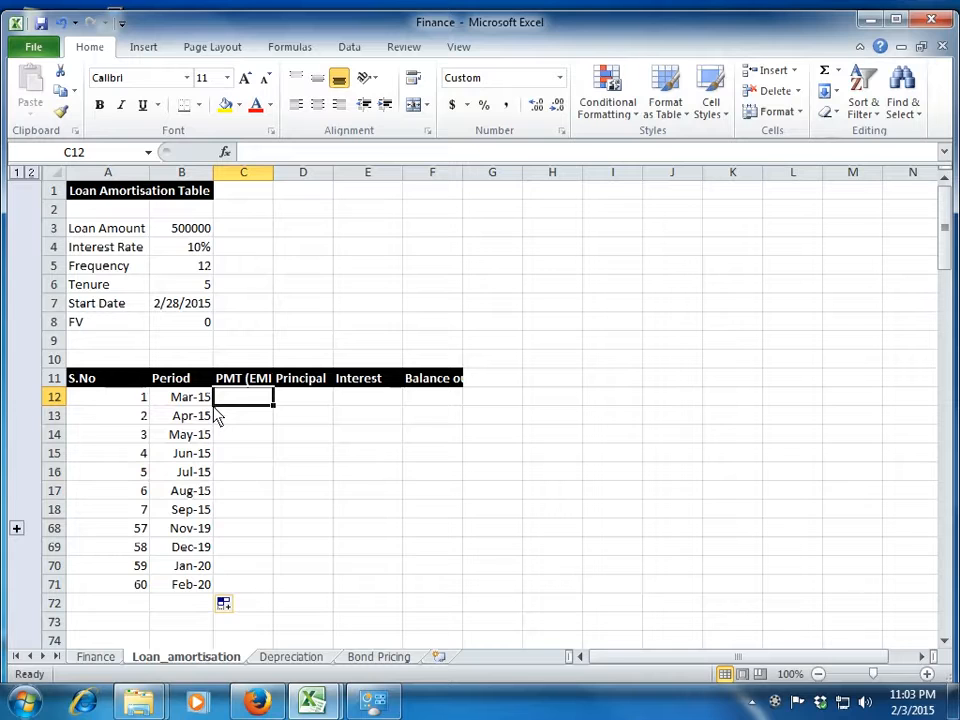
pyautogui.write('=pm')
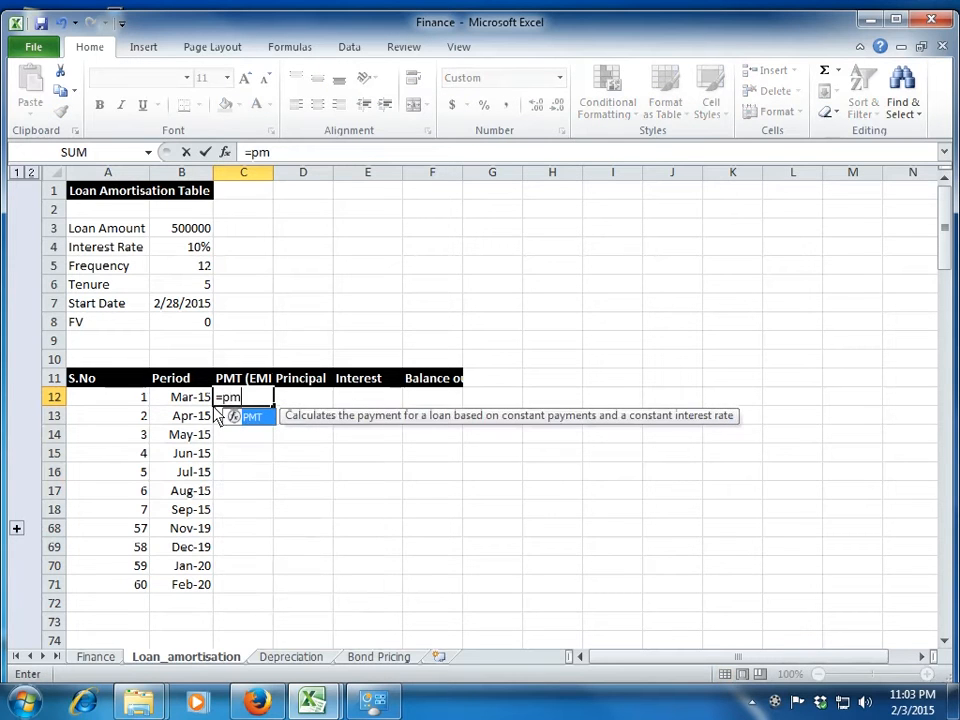
pyautogui.write('t(')
pyautogui.press('Up')
pyautogui.press('Up')
pyautogui.press('Up')
pyautogui.press('Up')
pyautogui.press('Up')
pyautogui.press('Up')
pyautogui.press('Up')
pyautogui.press('Up')
pyautogui.press('Left')
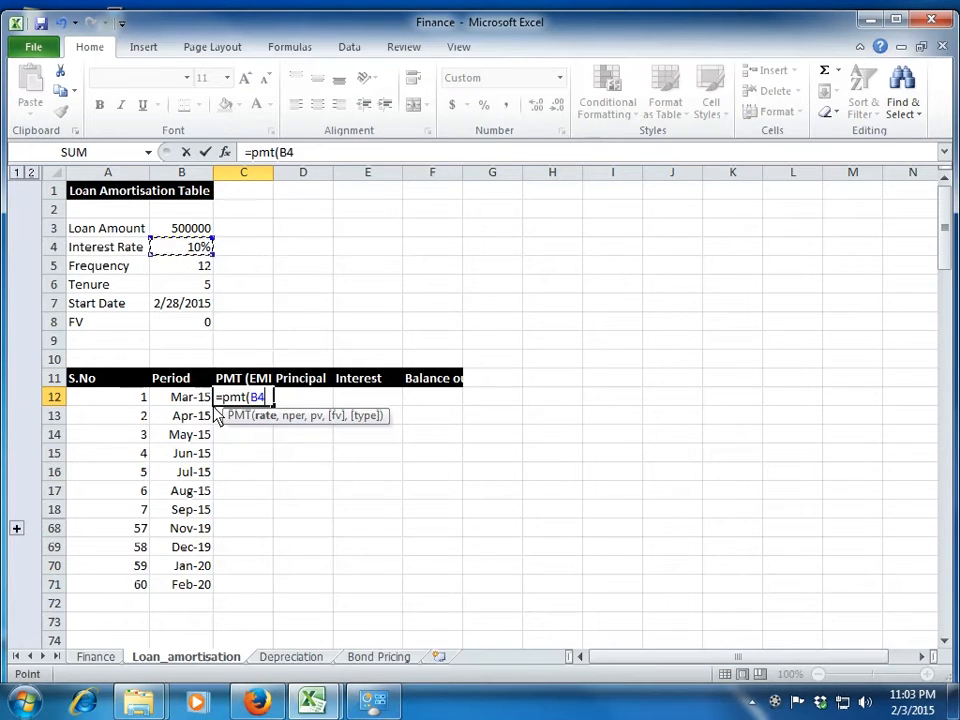
pyautogui.write('/12')
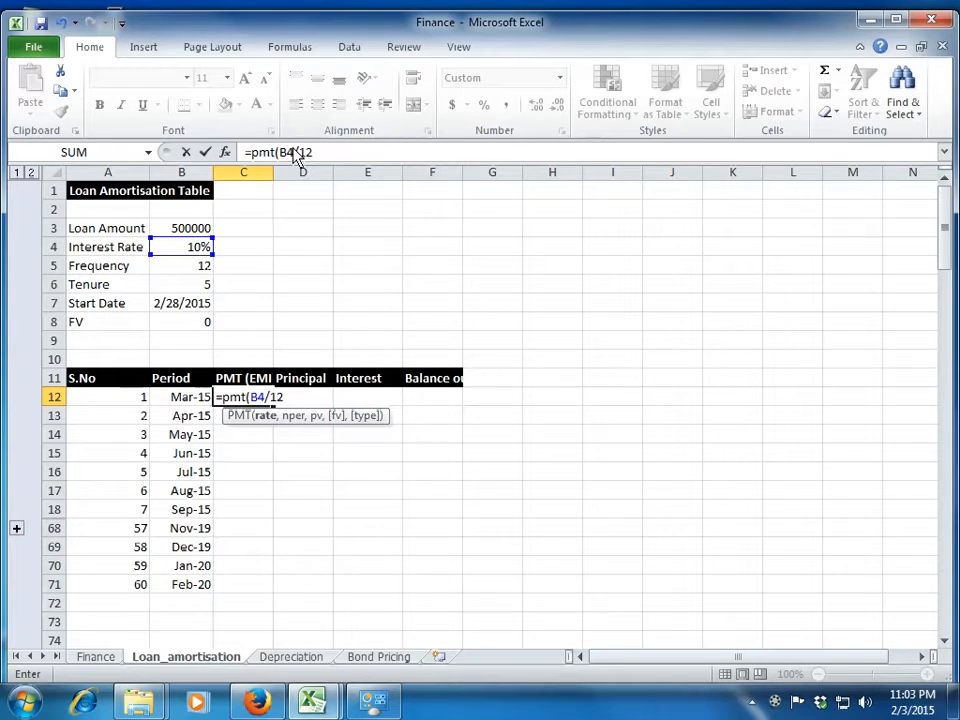
pyautogui.click(296, 153)
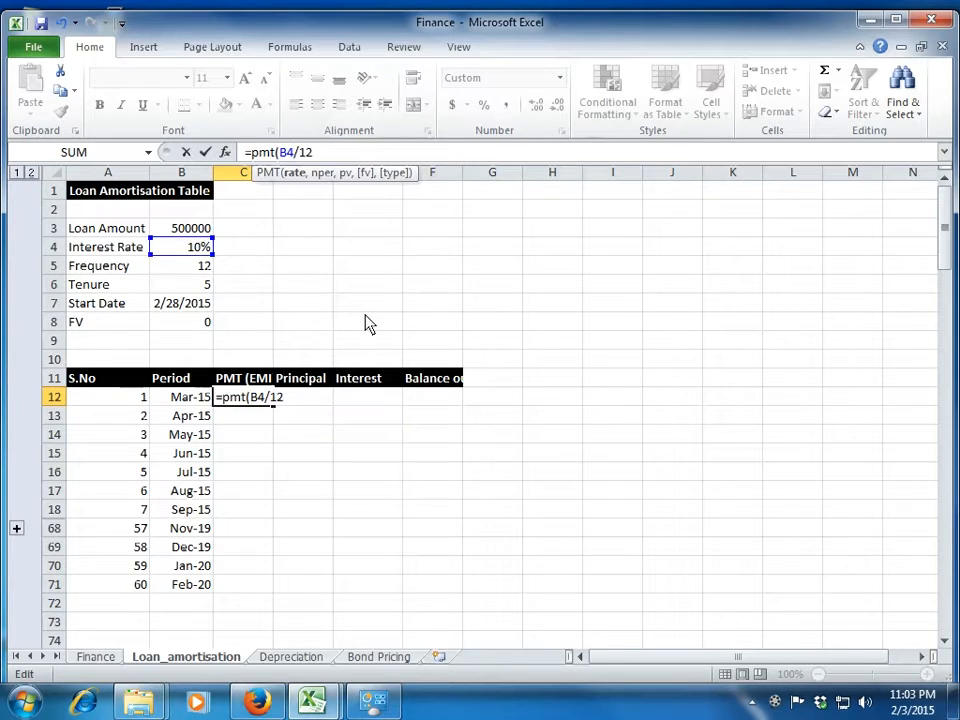
pyautogui.press('F4')
pyautogui.press('End')
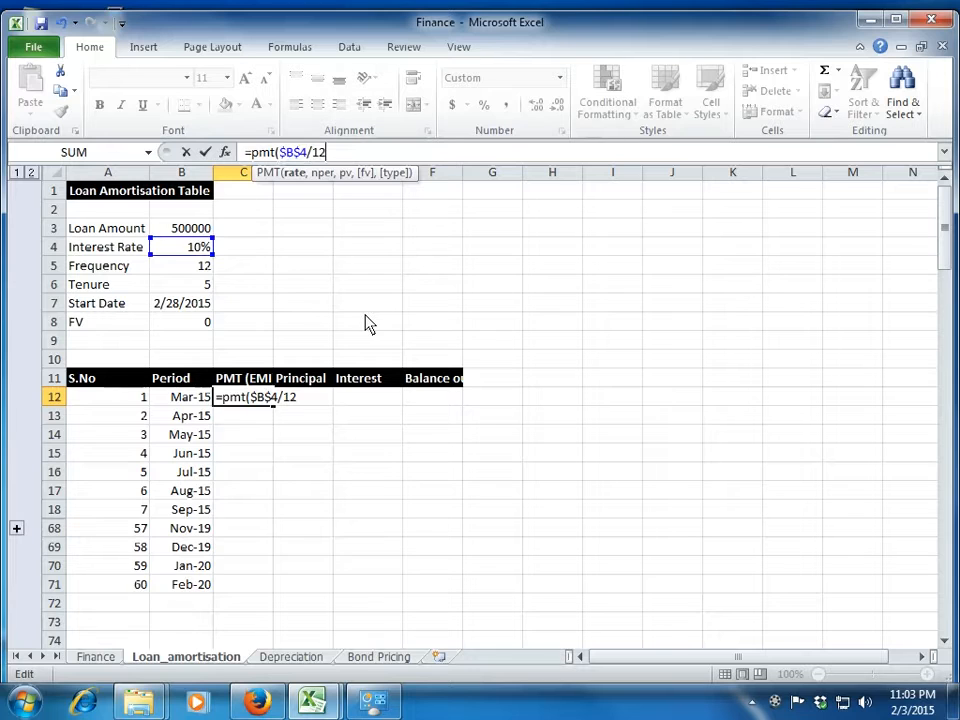
pyautogui.write(',')
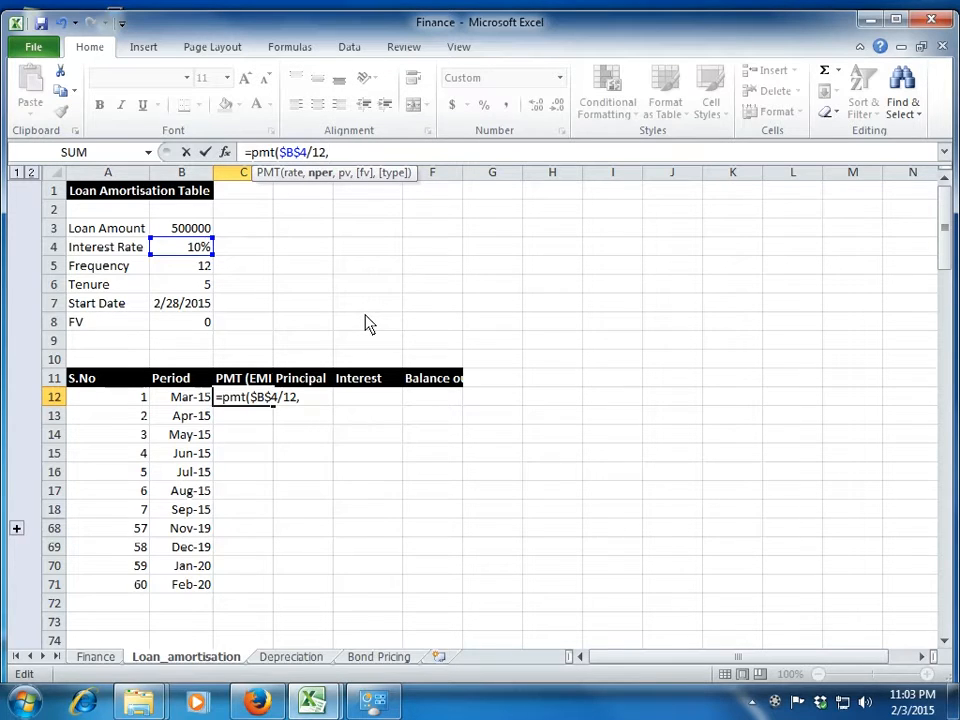
# Add frequency times tenure, $B$5*$B$6, as the number of periods in the C12 PMT formula.
pyautogui.click(205, 274)
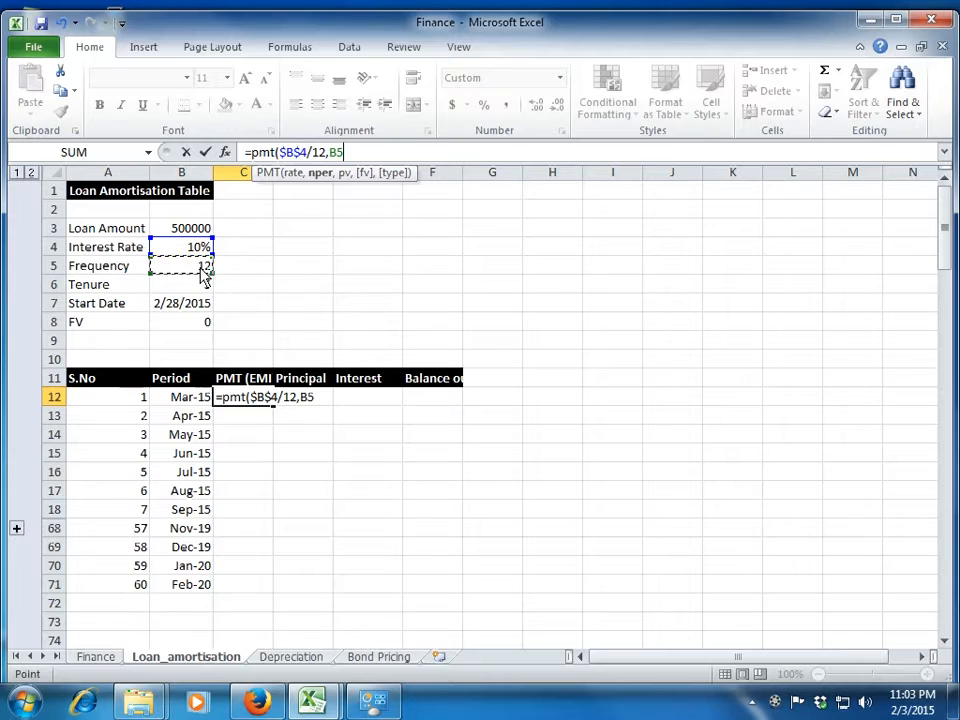
pyautogui.press('F4')
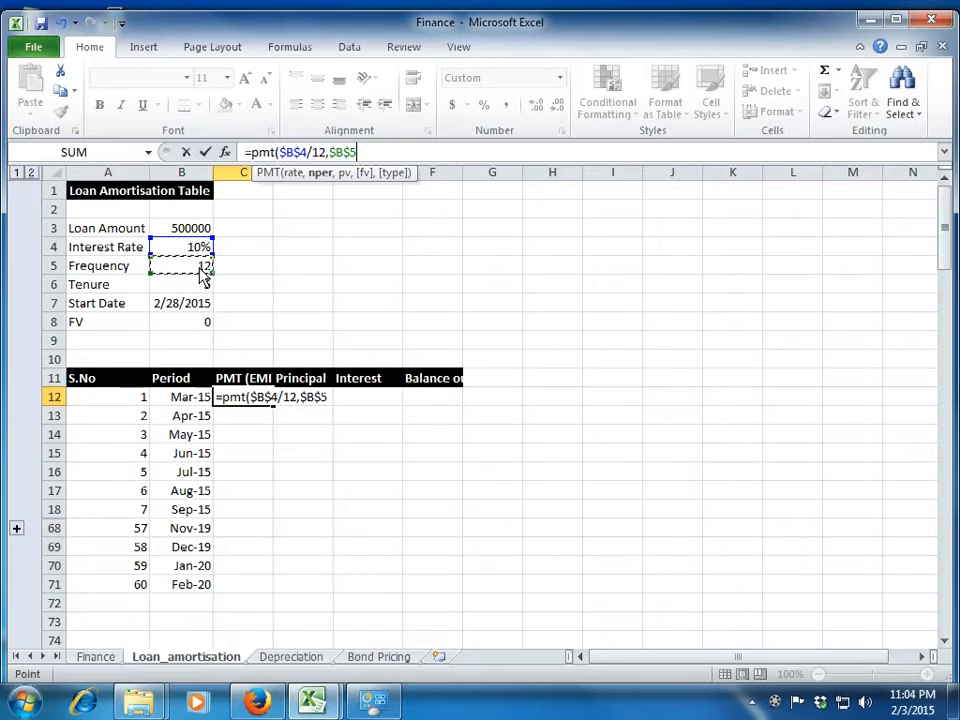
pyautogui.write('*')
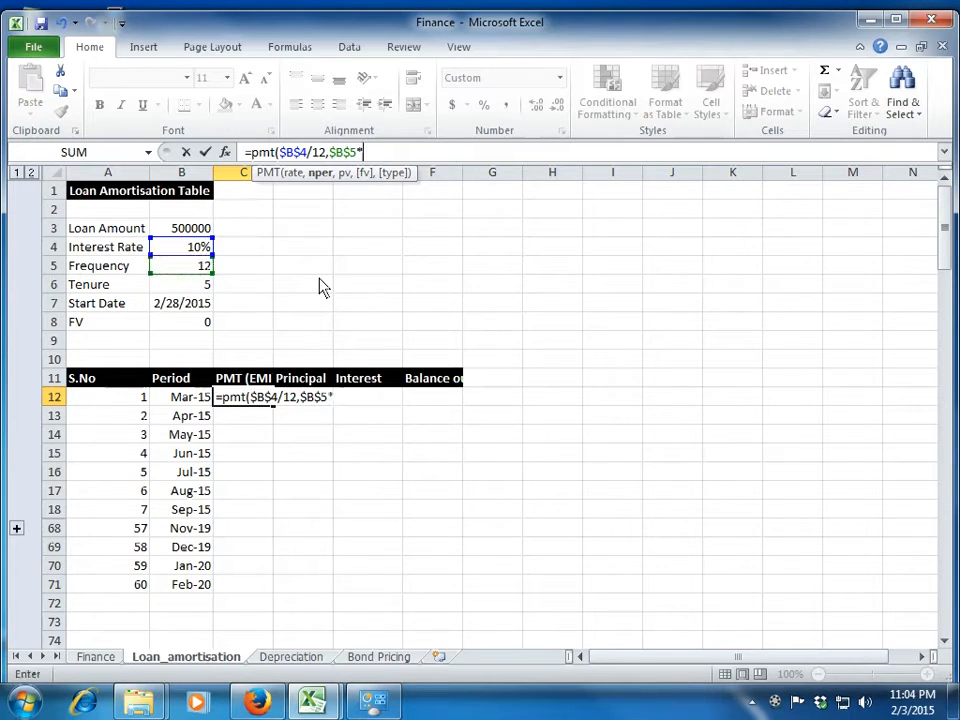
pyautogui.click(200, 288)
pyautogui.press('F4')
pyautogui.write(',')
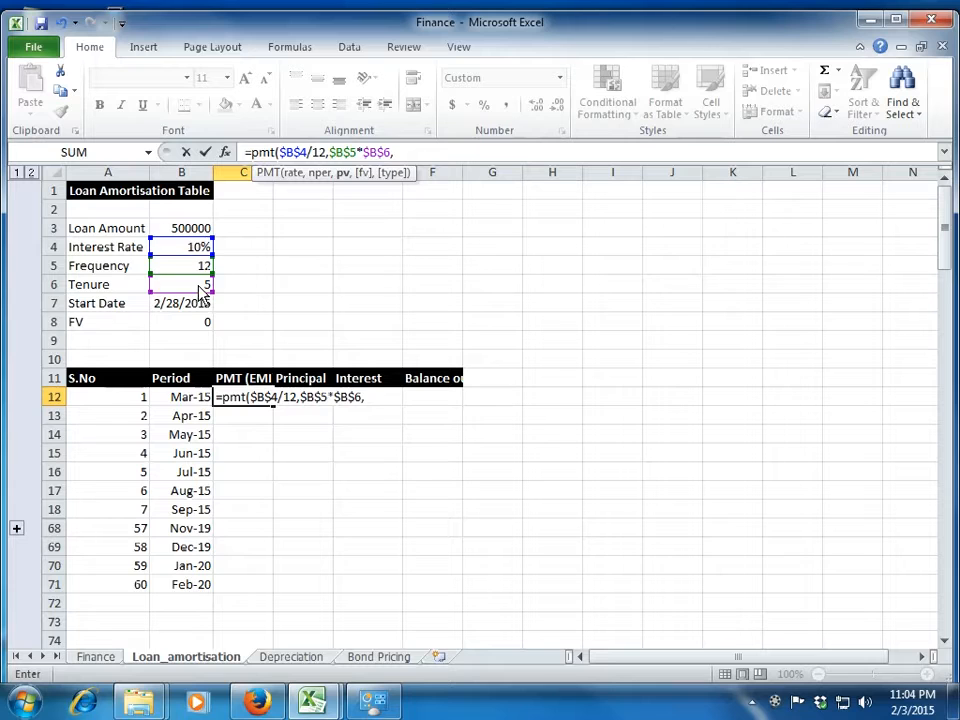
# Complete the C12 PMT formula with loan amount $B$3 and future value $B$8, and fill it down to row 71.
pyautogui.click(185, 232)
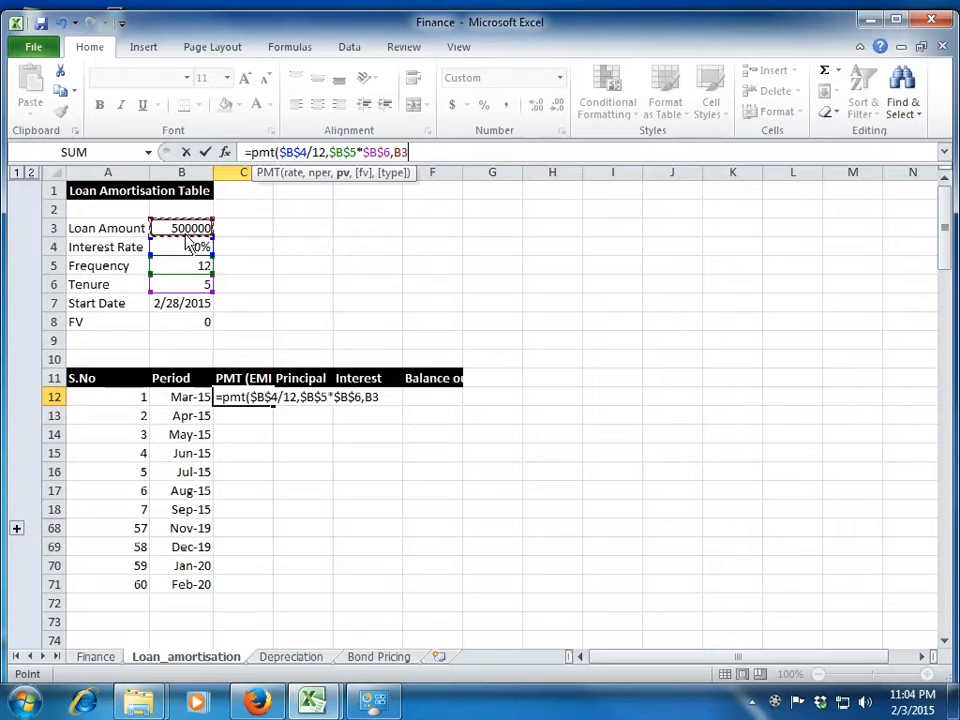
pyautogui.press('F4')
pyautogui.write(',')
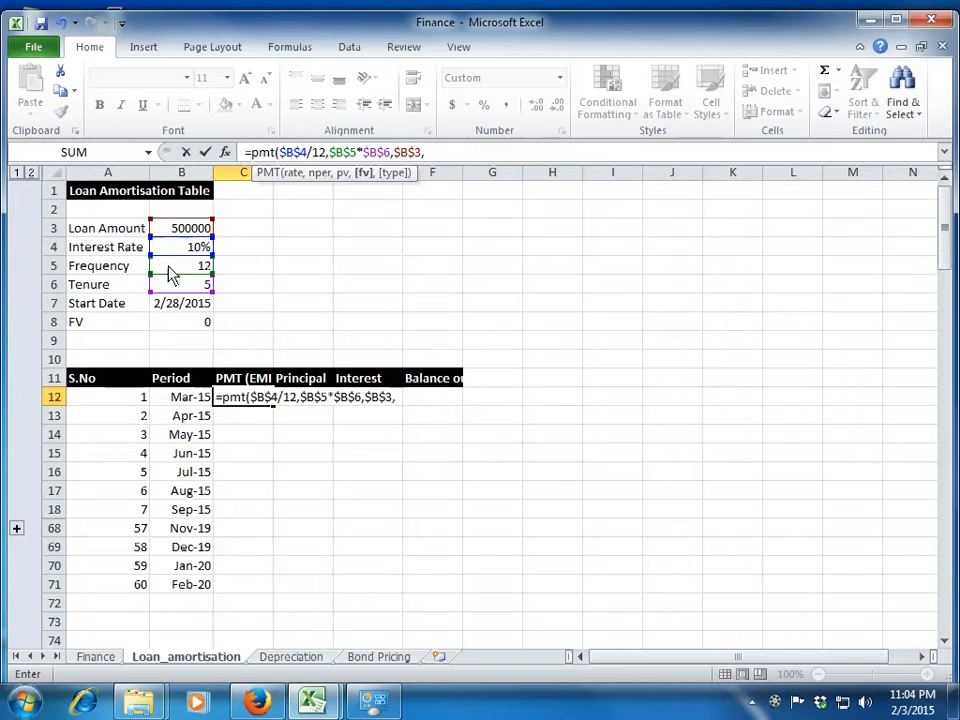
pyautogui.click(178, 328)
pyautogui.press('F4')
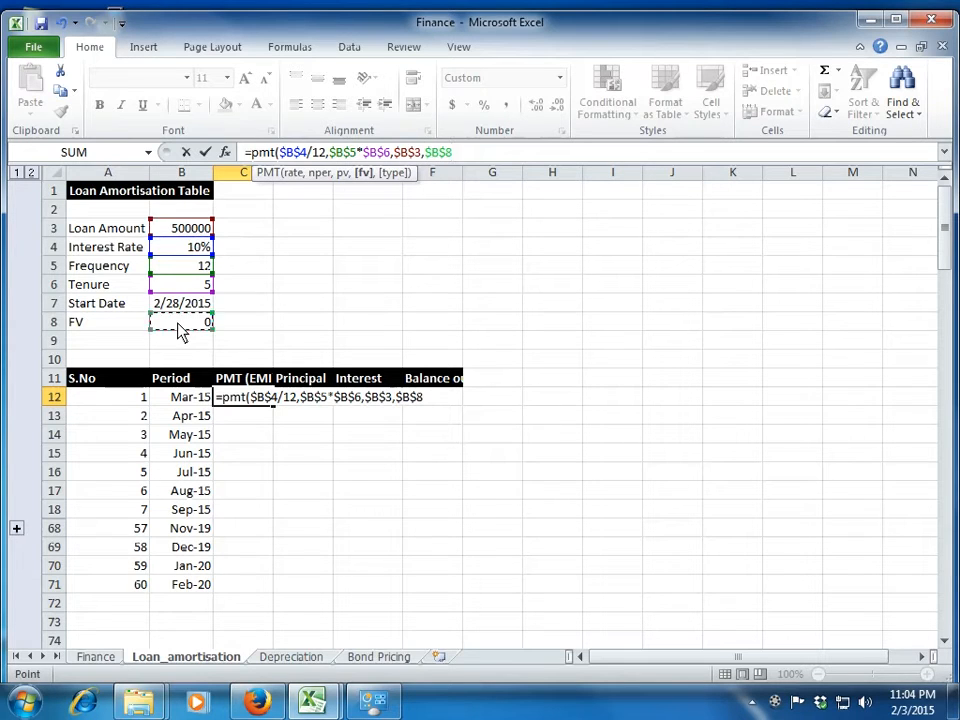
pyautogui.write(')')
pyautogui.press('Return')
pyautogui.press('Up')
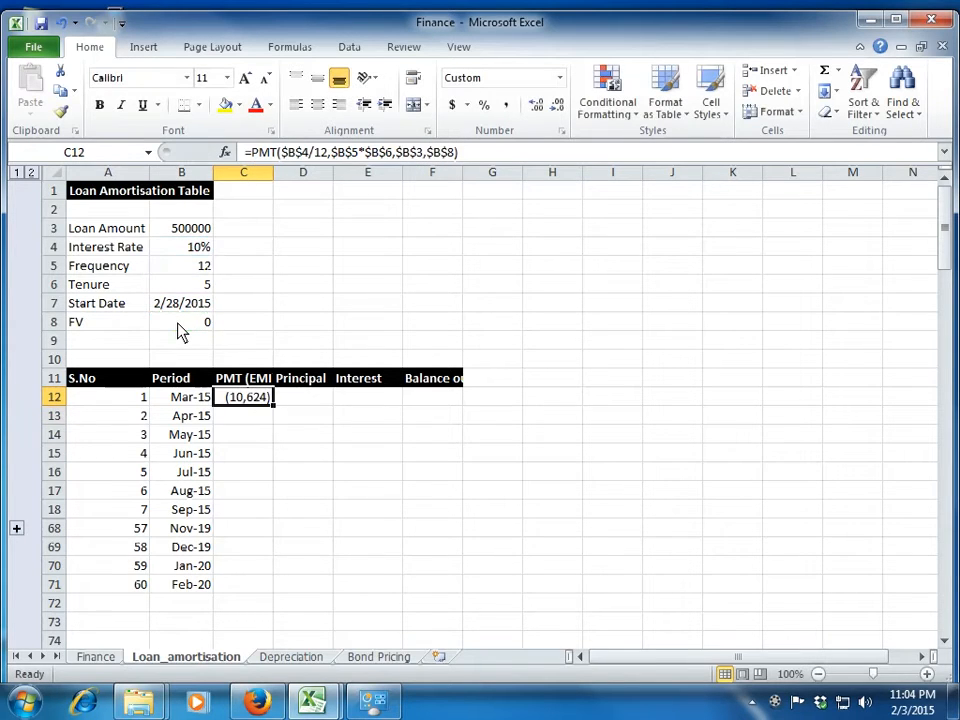
pyautogui.doubleClick(273, 407)
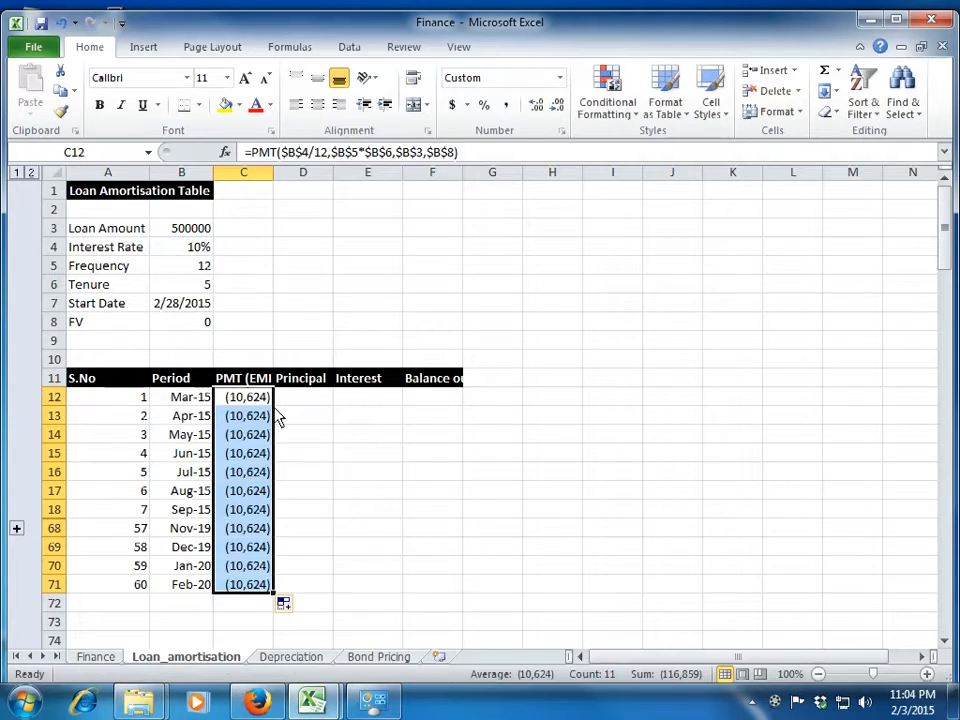
# Start a PPMT formula in D12 with the monthly rate $B$4/12 as its rate argument.
pyautogui.press('Right')
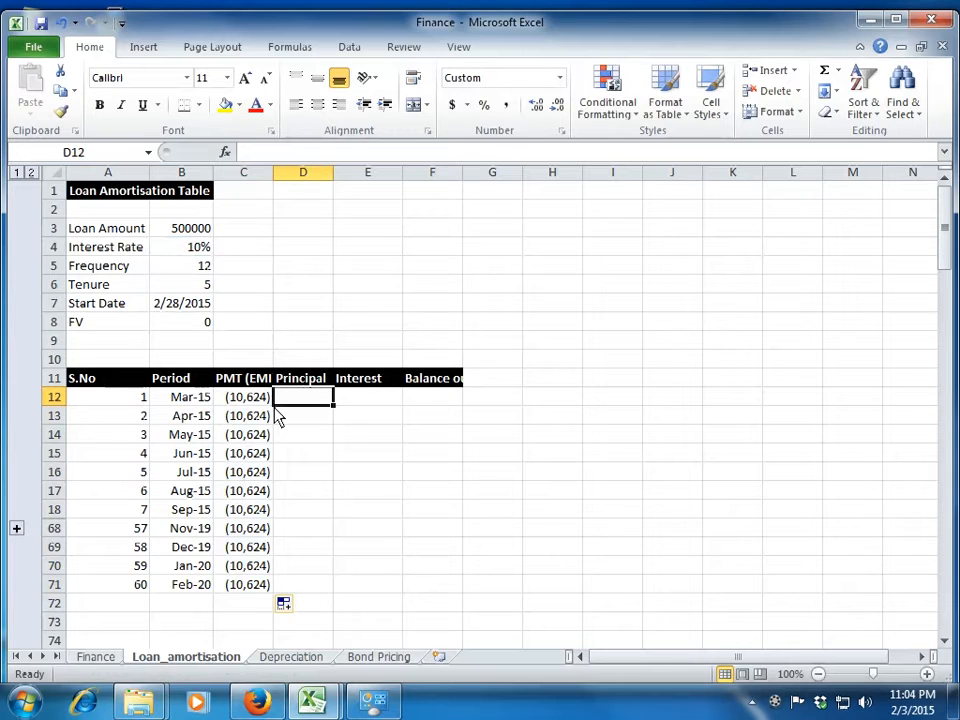
pyautogui.write('=ppmt(')
pyautogui.press('Up')
pyautogui.press('Up')
pyautogui.press('Up')
pyautogui.press('Up')
pyautogui.press('Up')
pyautogui.press('Up')
pyautogui.press('Up')
pyautogui.press('Up')
pyautogui.press('Left')
pyautogui.press('Left')
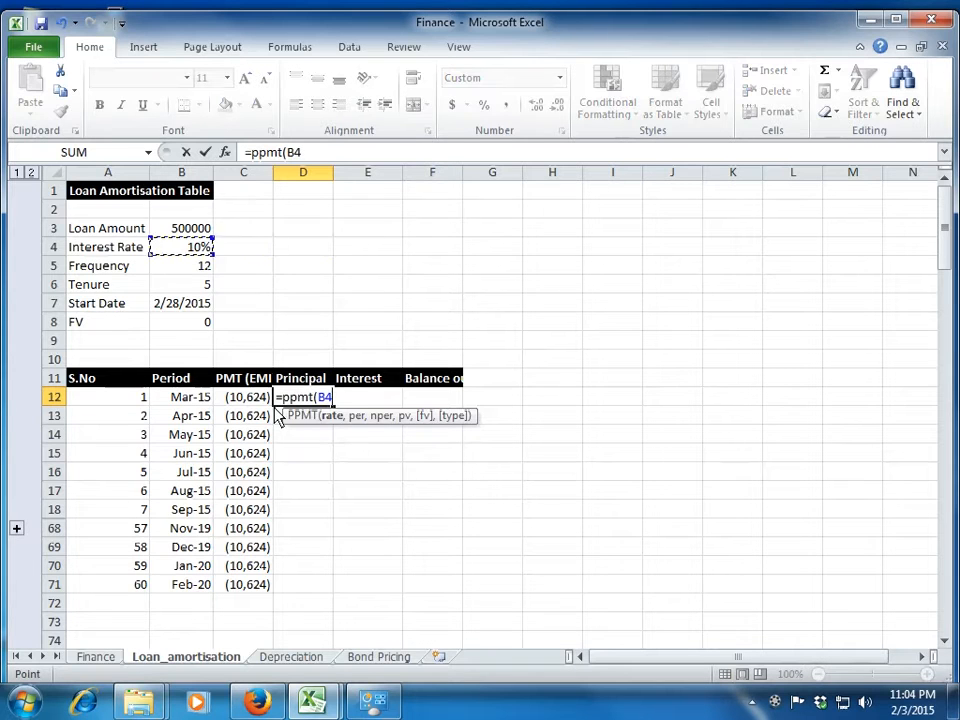
pyautogui.press('F4')
pyautogui.write('/12')
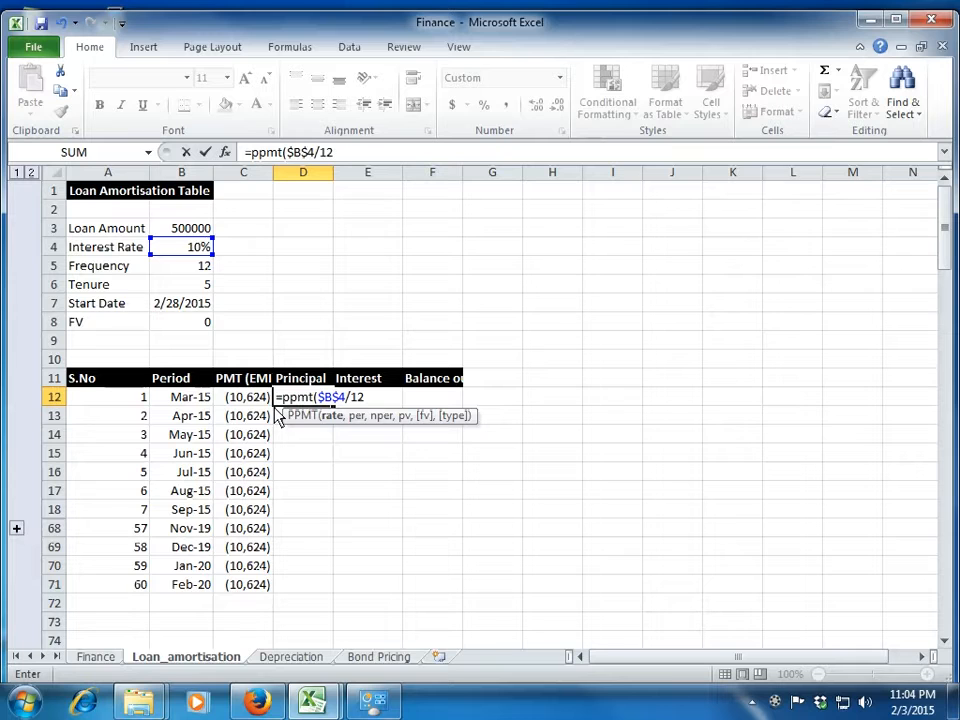
pyautogui.write(',')
# Add the serial number A12 as the period argument of the D12 PPMT formula.
pyautogui.press('Left')
pyautogui.press('Left')
pyautogui.press('Left')
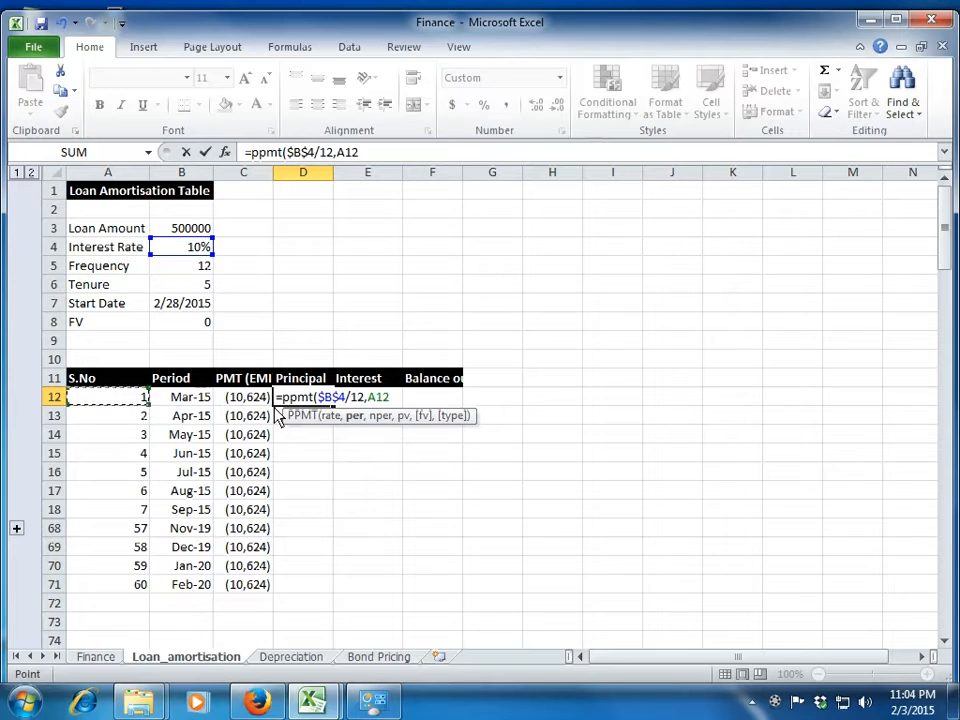
pyautogui.write(',')
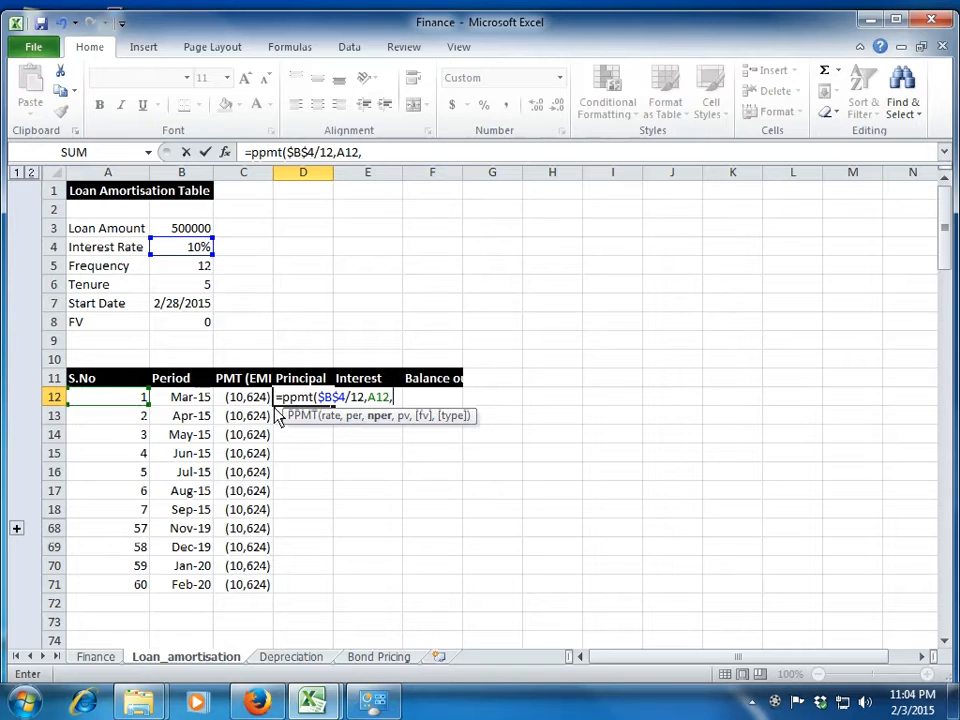
# Add $B$5*$B$6 as the total number of periods in the D12 PPMT formula.
pyautogui.click(194, 272)
pyautogui.press('F4')
pyautogui.write('*')
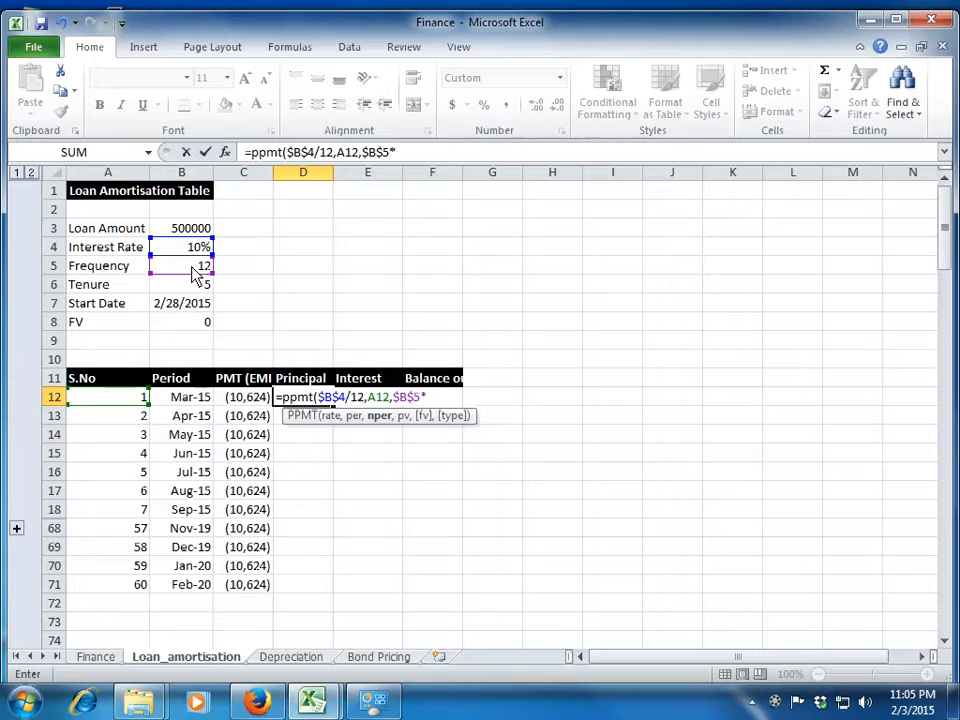
pyautogui.click(195, 287)
pyautogui.press('F4')
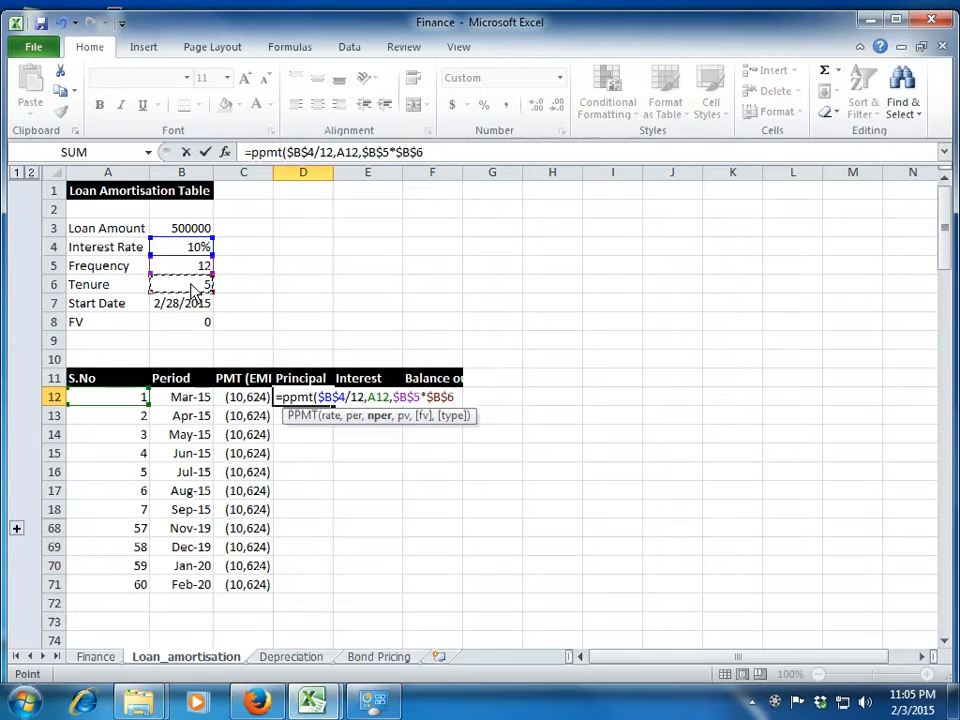
pyautogui.write(',')
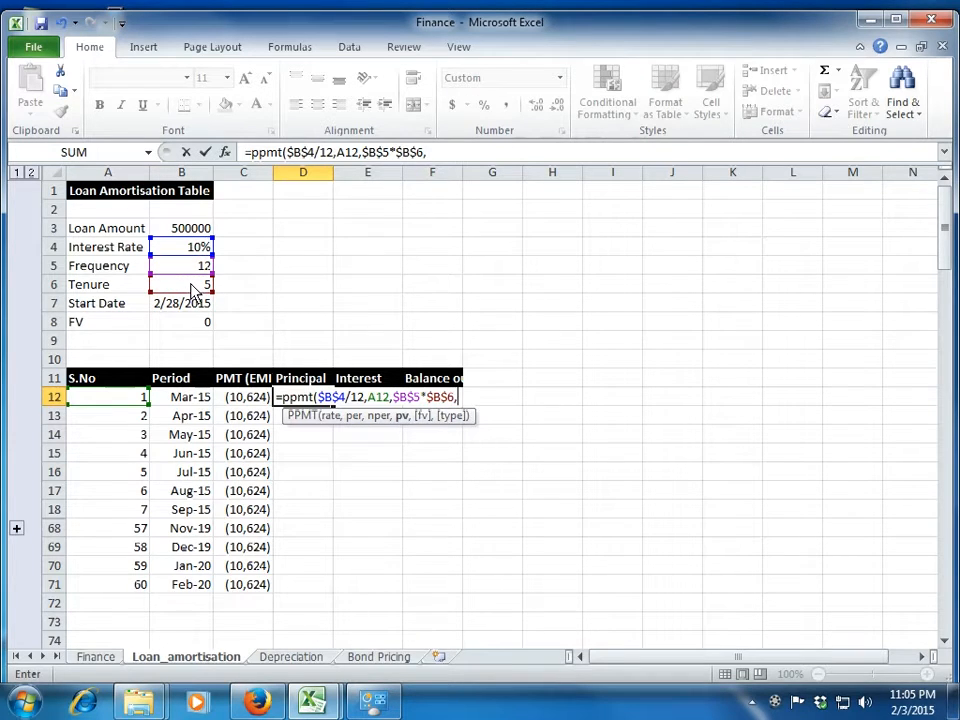
# Complete the D12 PPMT formula with loan amount $B$3 and future value $B$8, and fill it down to row 71.
pyautogui.click(199, 230)
pyautogui.press('F4')
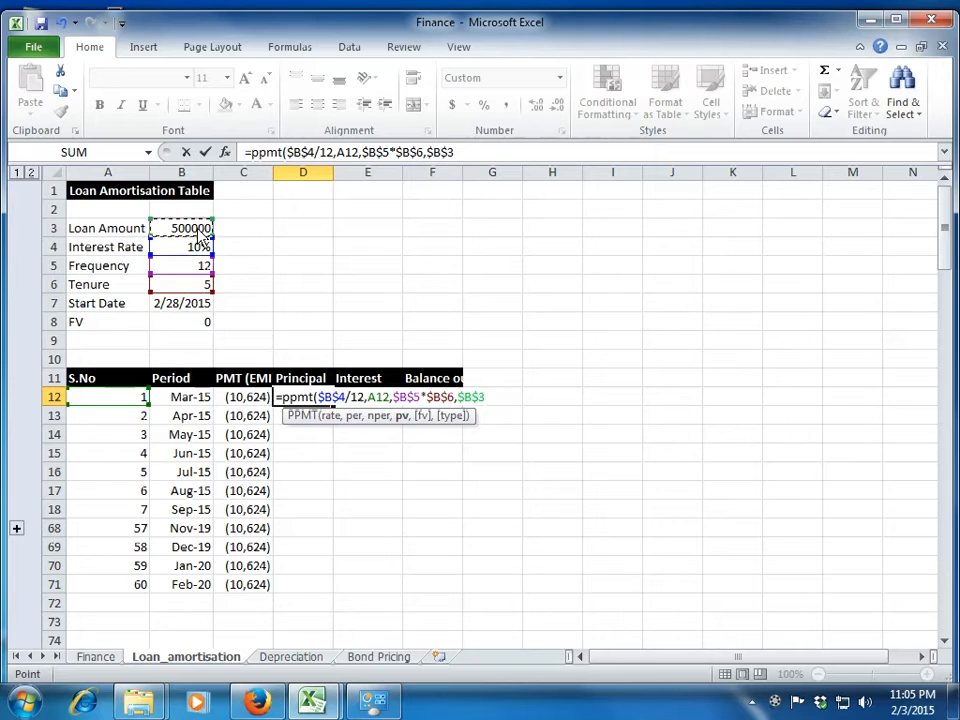
pyautogui.write(',')
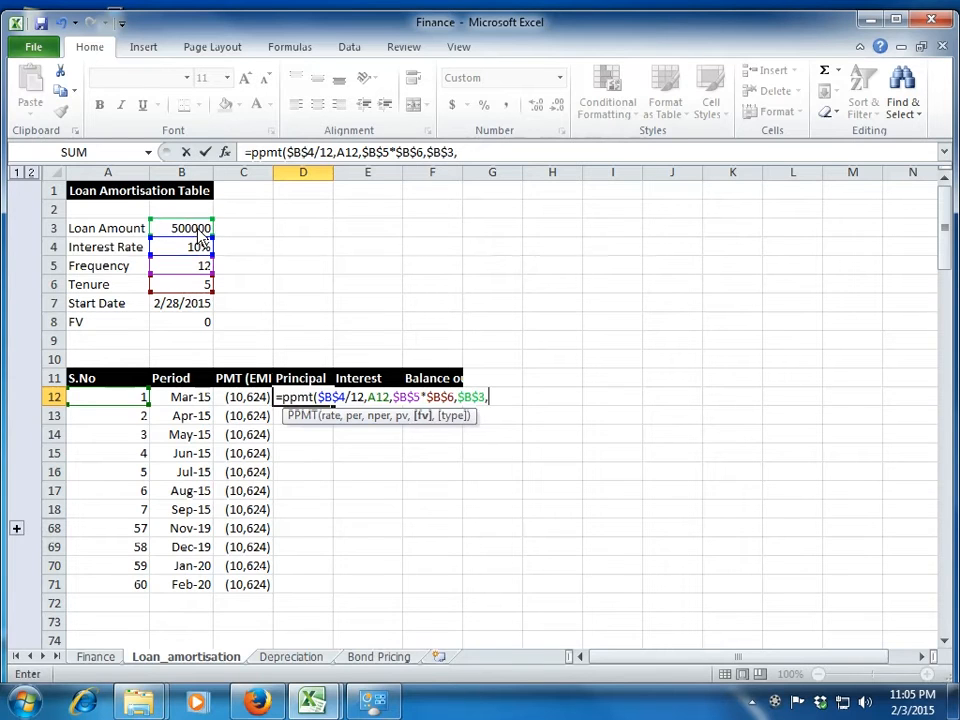
pyautogui.click(194, 330)
pyautogui.press('F4')
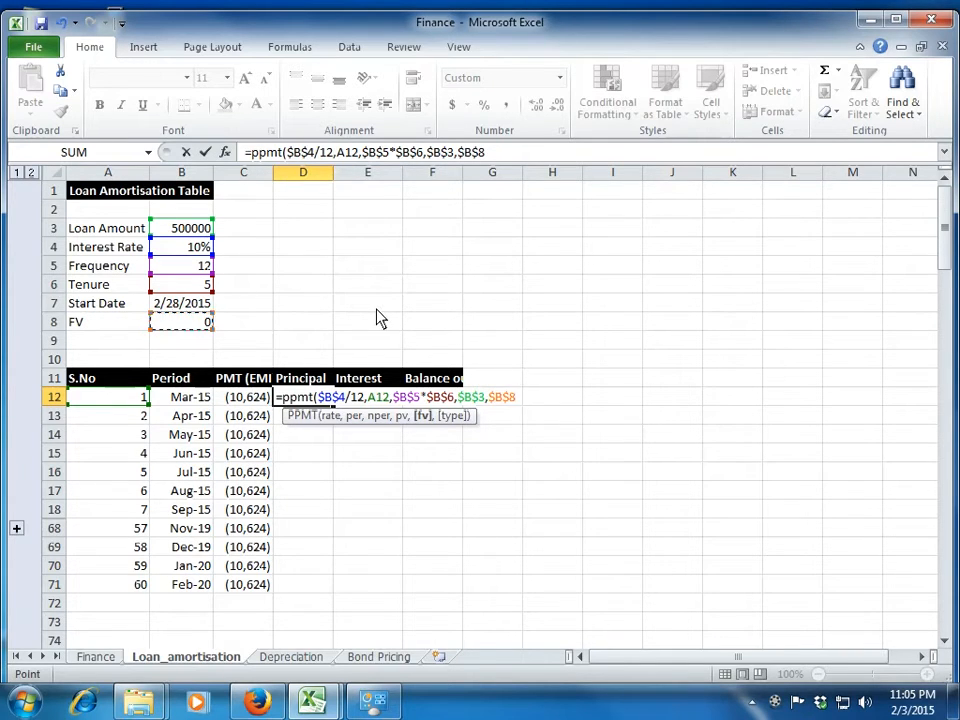
pyautogui.write(')')
pyautogui.press('Return')
pyautogui.press('Up')
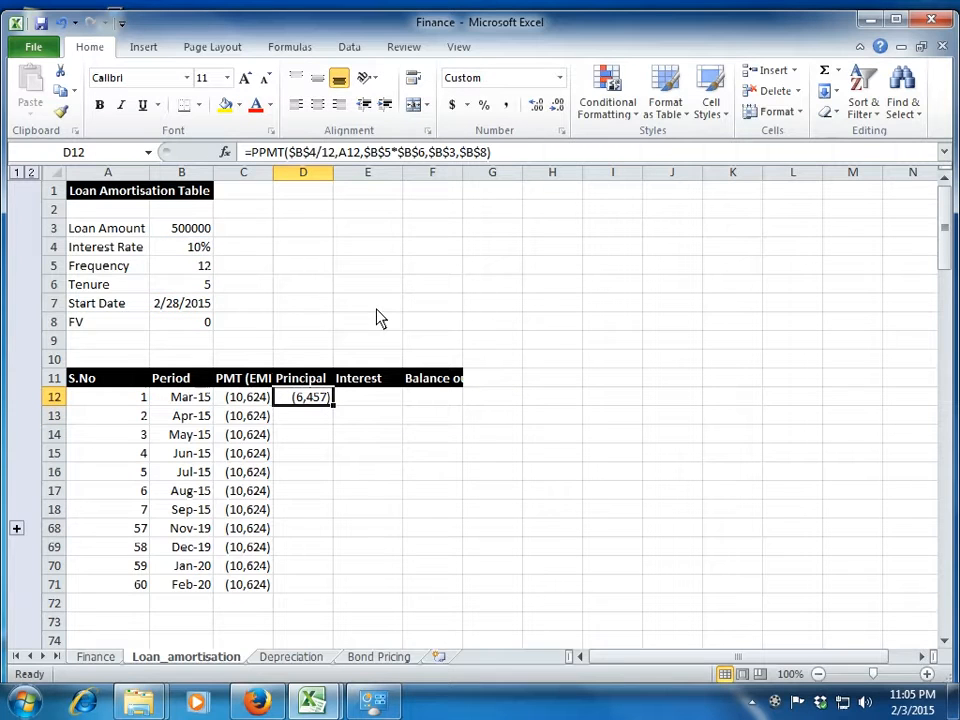
pyautogui.doubleClick(334, 405)
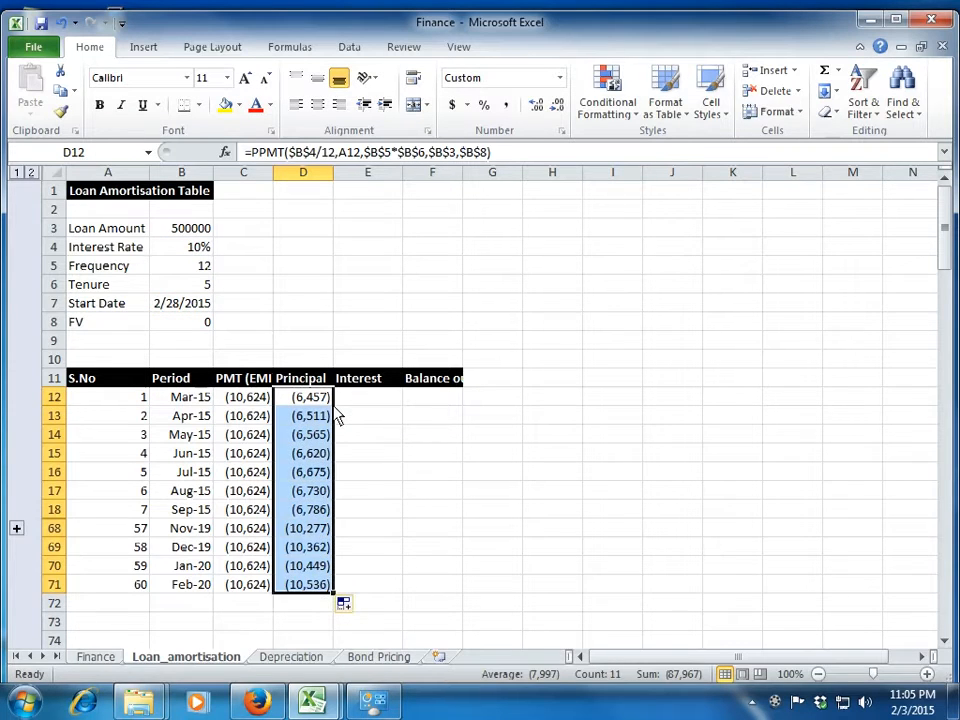
# Examine how the principal amounts in column D change over the first periods beside the Interest column.
pyautogui.click(347, 403)
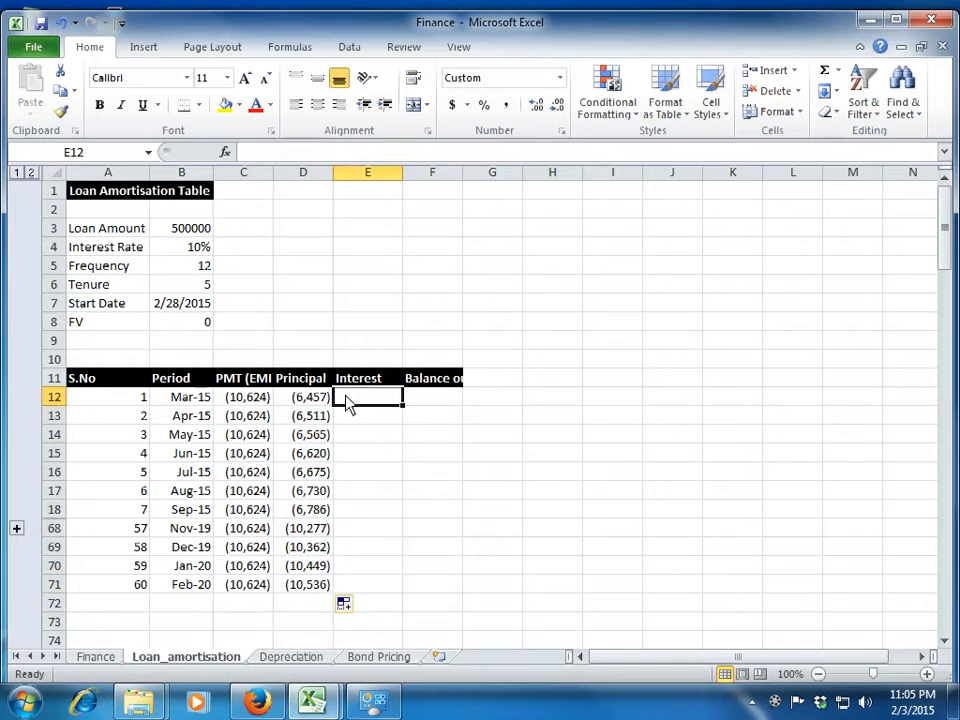
pyautogui.press('Left')
pyautogui.press('Down')
pyautogui.press('Down')
pyautogui.press('Down')
pyautogui.press('Down')
pyautogui.press('Down')
pyautogui.press('Down')
pyautogui.press('Down')
pyautogui.press('Down')
pyautogui.press('Down')
pyautogui.press('Down')
pyautogui.press('Right')
pyautogui.press('Up')
pyautogui.press('Up')
pyautogui.press('Up')
pyautogui.press('Up')
pyautogui.press('Up')
pyautogui.press('Up')
pyautogui.press('Up')
pyautogui.press('Up')
pyautogui.press('Up')
pyautogui.press('Up')
pyautogui.press('Left')
# Widen column F to fit its Balance outstanding heading.
pyautogui.press('Right')
pyautogui.press('Right')
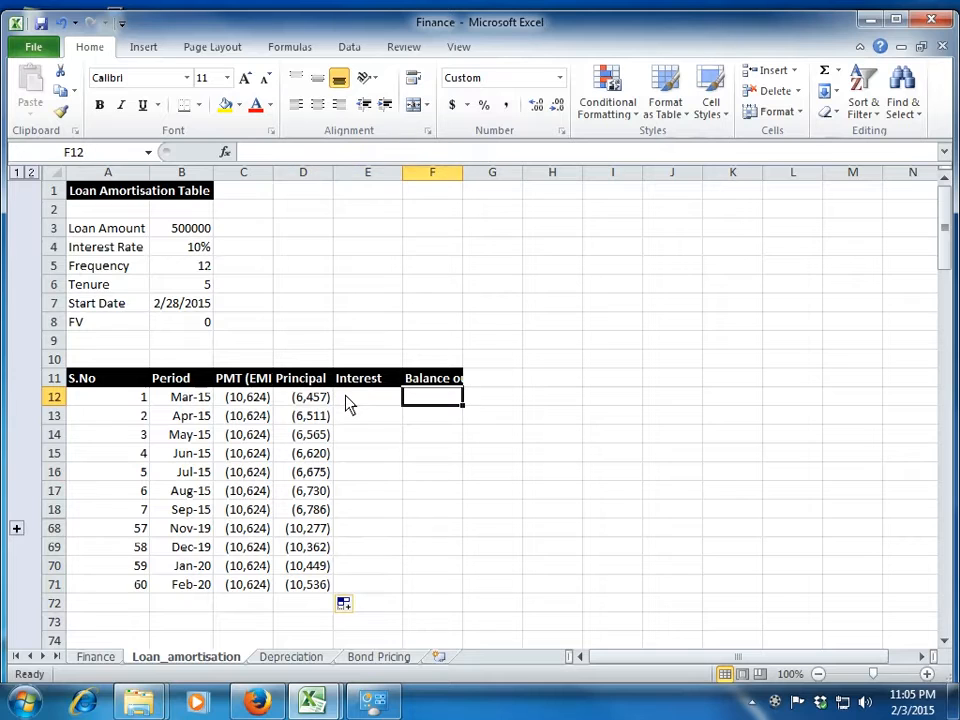
pyautogui.doubleClick(462, 174)
# Begin an IPMT formula in E12, the first row of the Interest column.
pyautogui.press('Left')
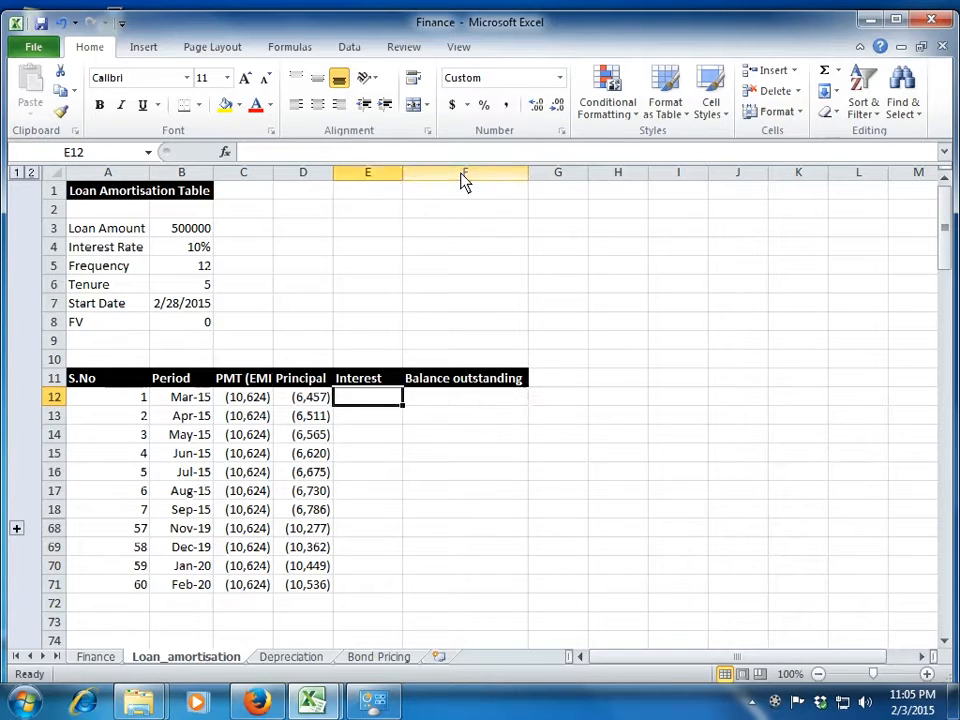
pyautogui.write('=impt')
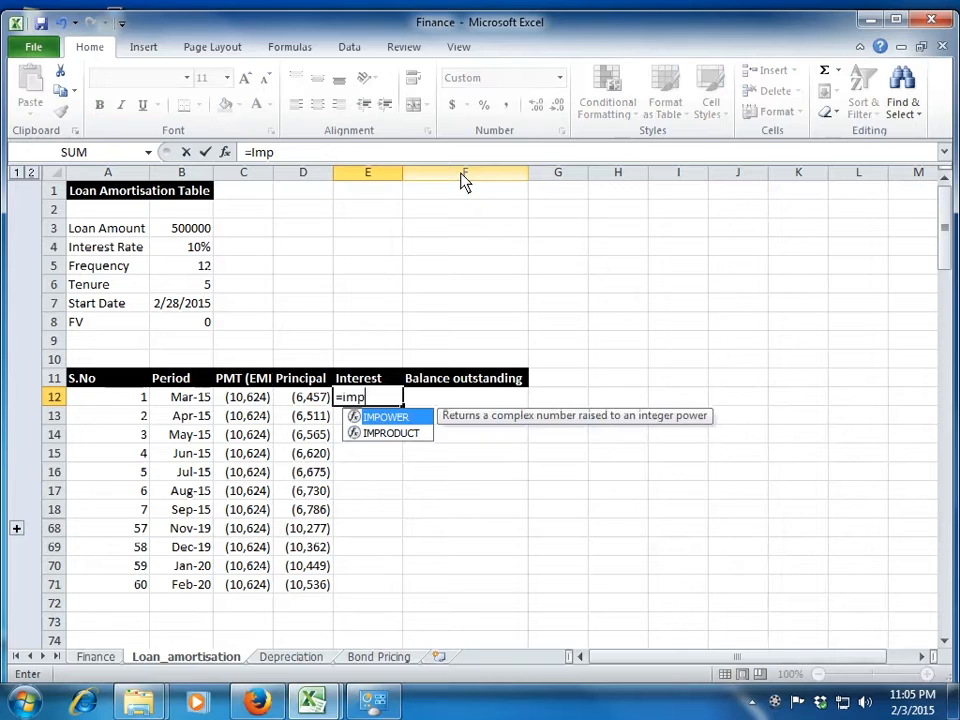
pyautogui.press('BackSpace')
pyautogui.press('BackSpace')
pyautogui.press('BackSpace')
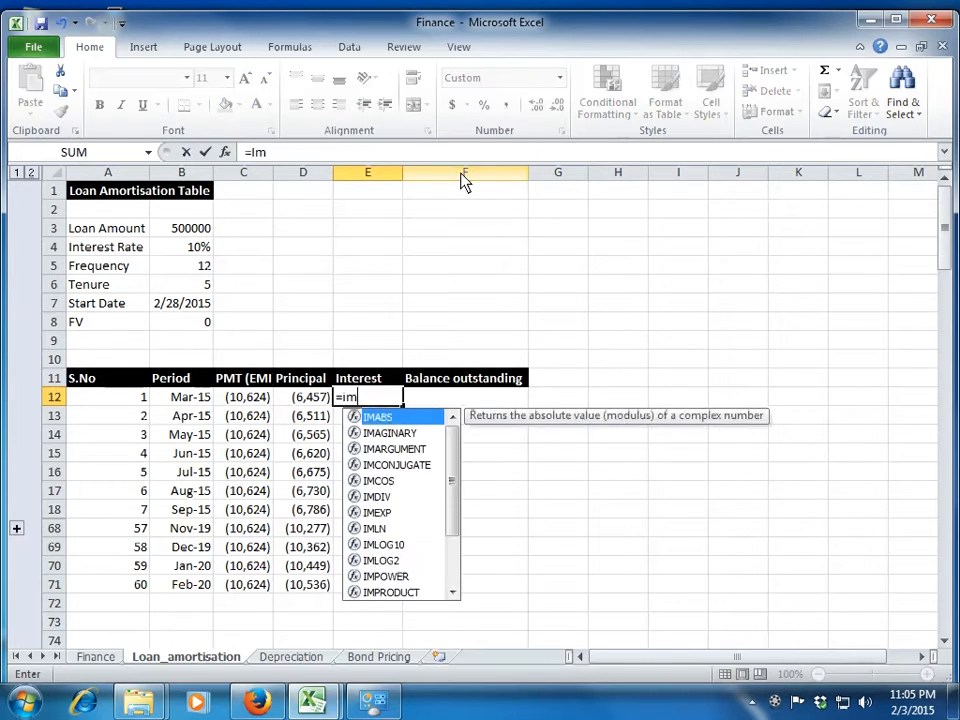
pyautogui.write('pmt(')
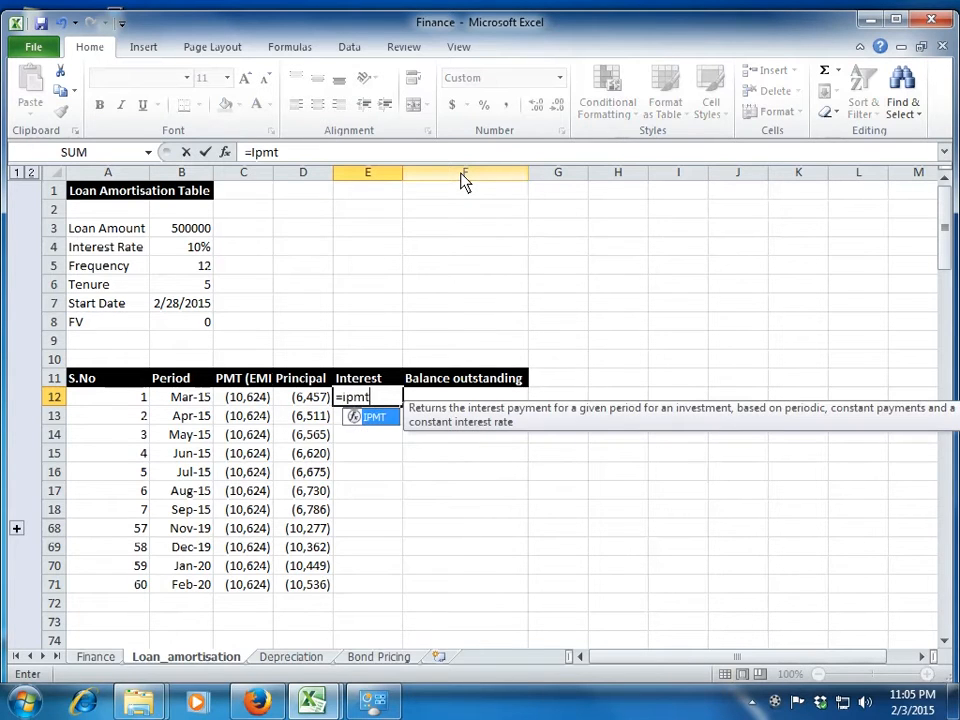
# Enter $B$4/12 as the rate argument of the E12 IPMT formula.
pyautogui.press('Left')
pyautogui.press('Left')
pyautogui.press('Left')
pyautogui.press('Up')
pyautogui.press('Up')
pyautogui.press('Up')
pyautogui.press('Up')
pyautogui.press('Up')
pyautogui.press('Up')
pyautogui.press('Up')
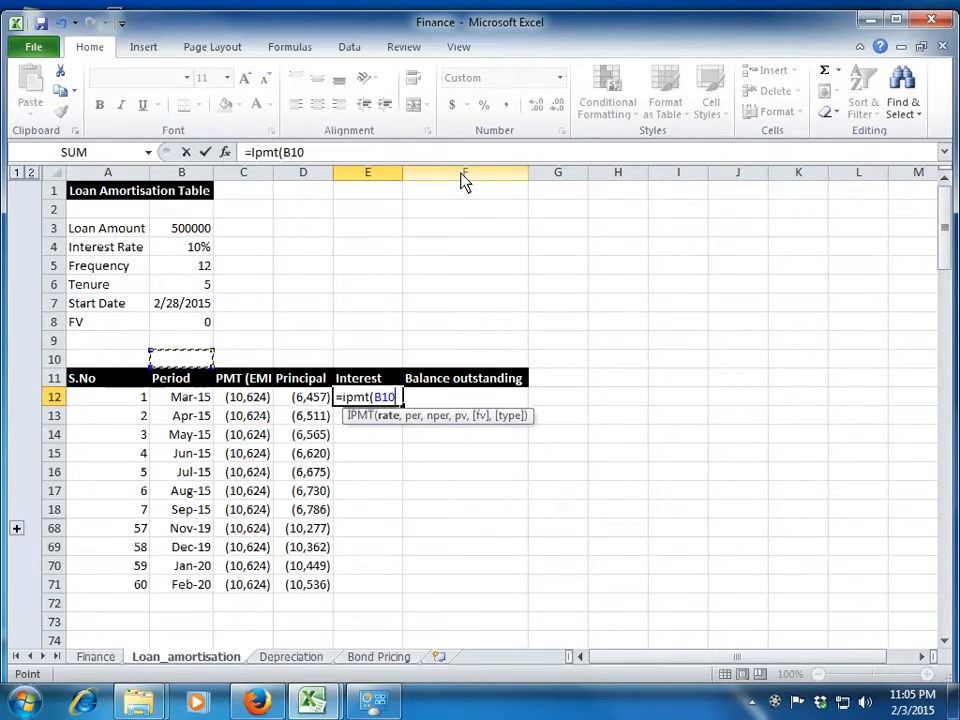
pyautogui.press('Up')
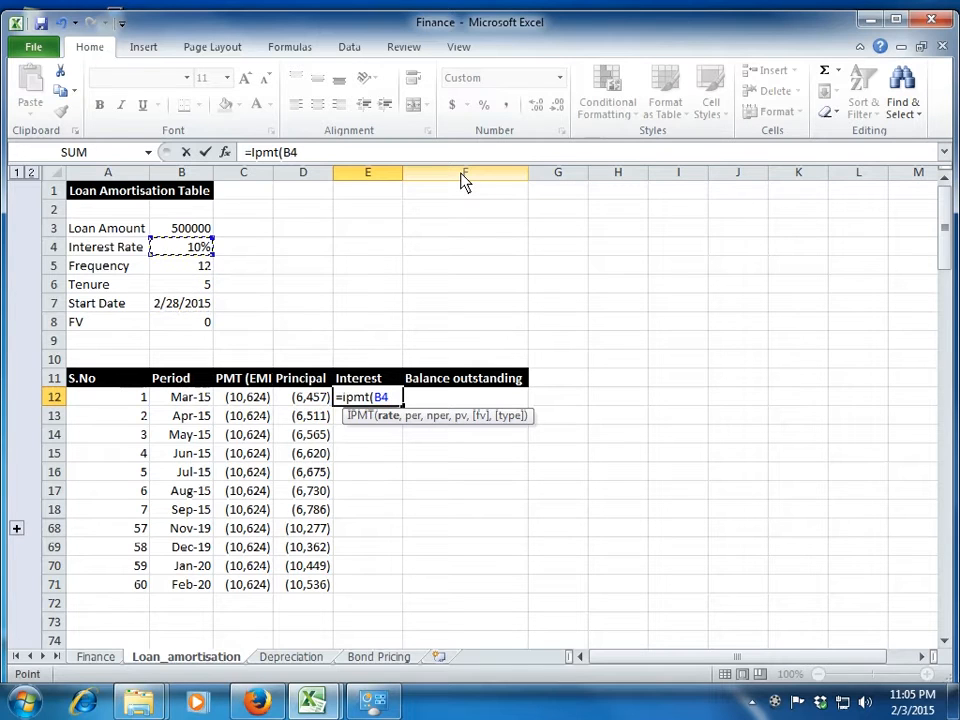
pyautogui.press('F4')
pyautogui.write('/12,')
# Reference serial number A12 as the period argument of the E12 IPMT formula.
pyautogui.press('Left')
pyautogui.press('Left')
pyautogui.press('Left')
pyautogui.press('Left')
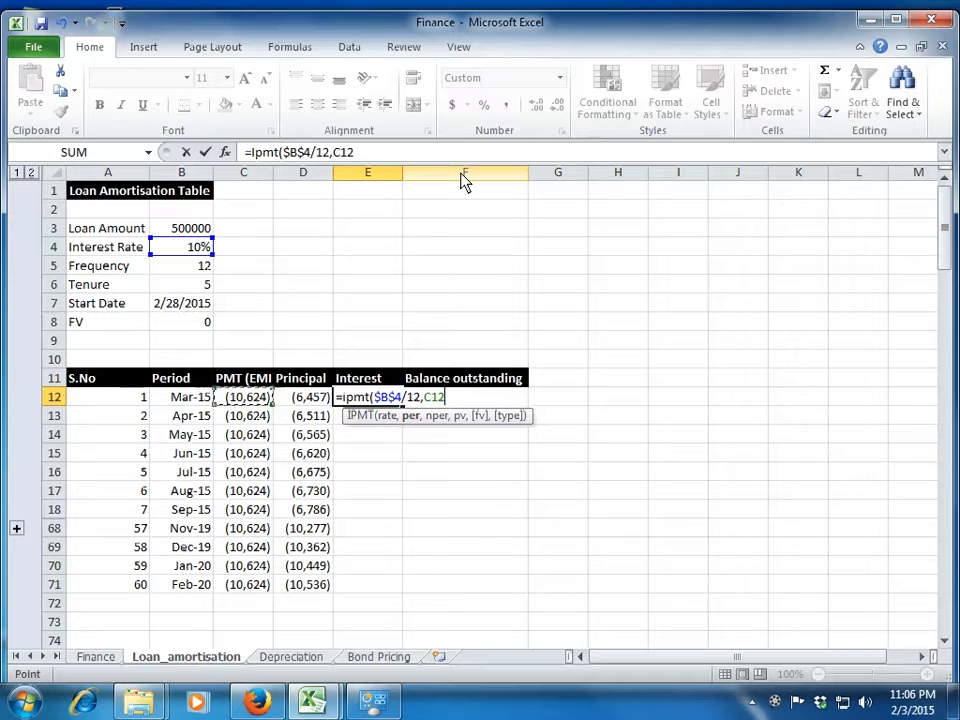
pyautogui.write(',')
# Add $B$5*$B$6 as the total number of periods in the E12 IPMT formula.
pyautogui.press('Up')
pyautogui.press('Up')
pyautogui.press('Up')
pyautogui.press('Up')
pyautogui.press('Up')
pyautogui.press('Up')
pyautogui.press('Up')
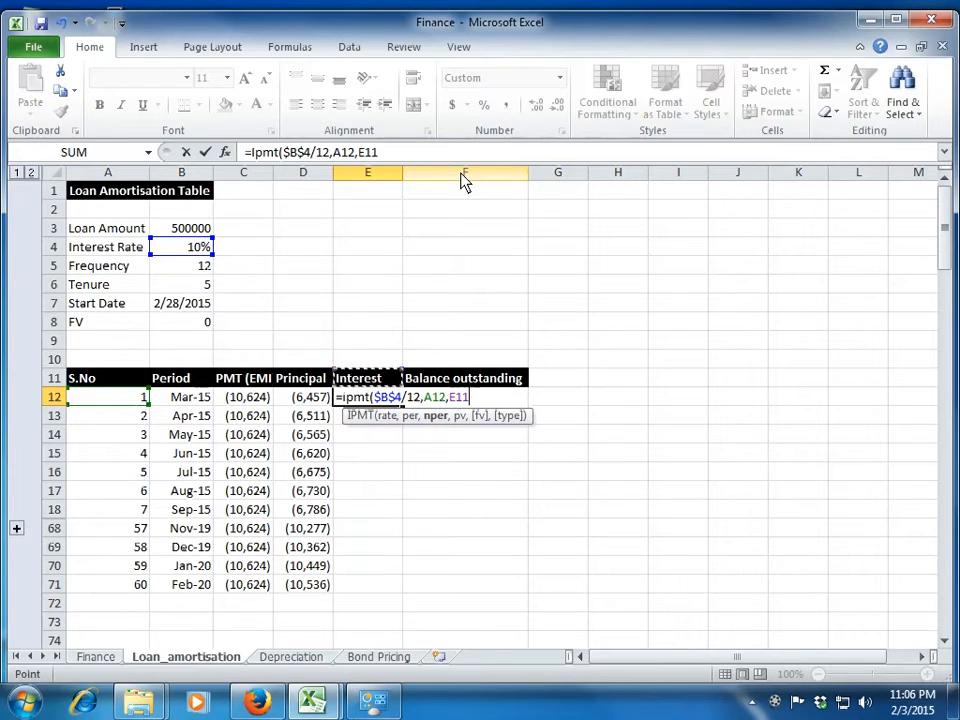
pyautogui.press('Left')
pyautogui.press('Left')
pyautogui.press('Left')
pyautogui.press('F4')
pyautogui.write('*')
pyautogui.press('Up')
pyautogui.press('Up')
pyautogui.press('Up')
pyautogui.press('Up')
pyautogui.press('Up')
pyautogui.press('Up')
# Add the loan amount $B$3 as the present value in the E12 IPMT formula.
pyautogui.press('Left')
pyautogui.press('Left')
# Complete the E12 IPMT formula with future value $B$8, and fill it down to row 71.
pyautogui.press('Left')
pyautogui.press('F4')
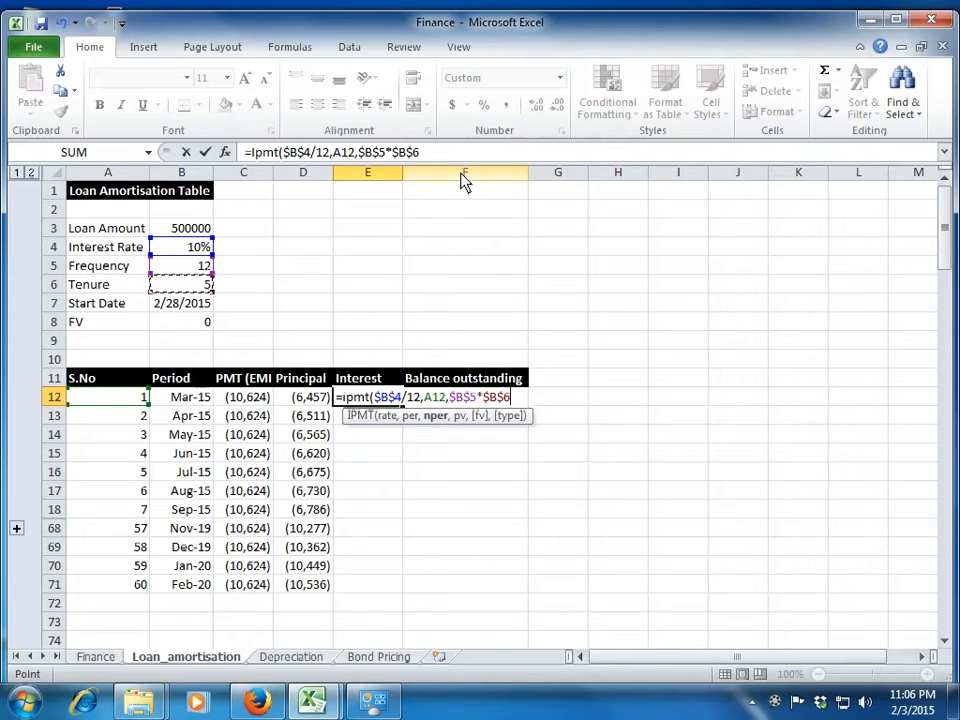
pyautogui.write(',')
pyautogui.press('Up')
pyautogui.press('Up')
pyautogui.press('Up')
pyautogui.press('Up')
pyautogui.press('Up')
pyautogui.press('Up')
pyautogui.press('Up')
pyautogui.press('Up')
pyautogui.press('Up')
pyautogui.press('Left')
pyautogui.press('Left')
pyautogui.press('Left')
pyautogui.press('F4')
pyautogui.write(',')
pyautogui.press('Up')
pyautogui.press('Up')
pyautogui.press('Up')
pyautogui.press('Left')
pyautogui.press('Left')
pyautogui.press('Left')
pyautogui.press('Left')
pyautogui.press('Up')
pyautogui.press('Right')
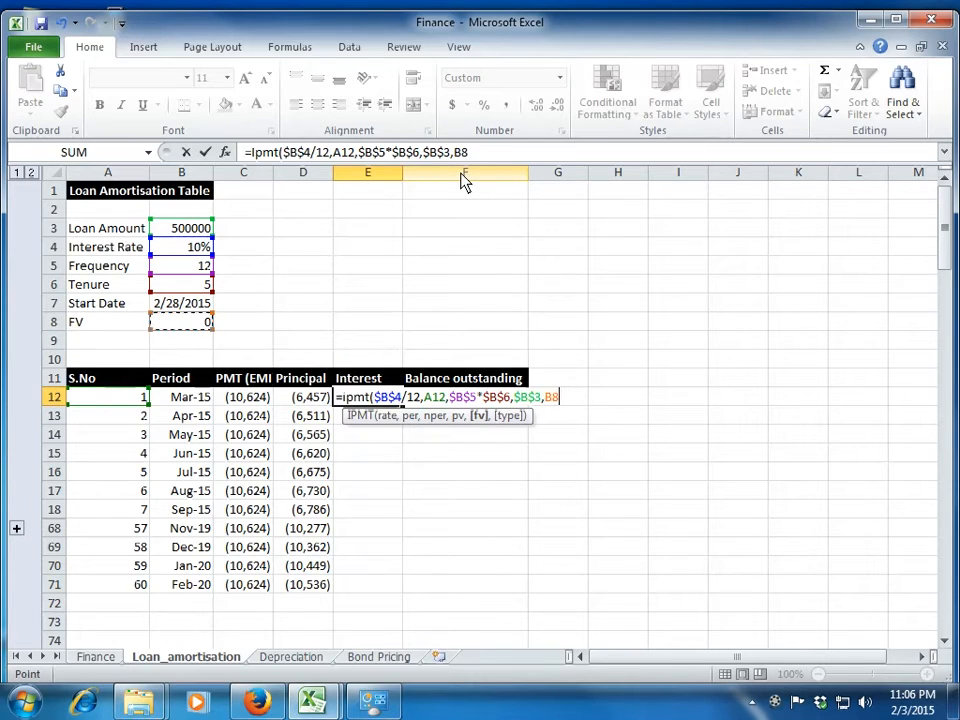
pyautogui.press('F4')
pyautogui.press('Return')
pyautogui.press('Up')
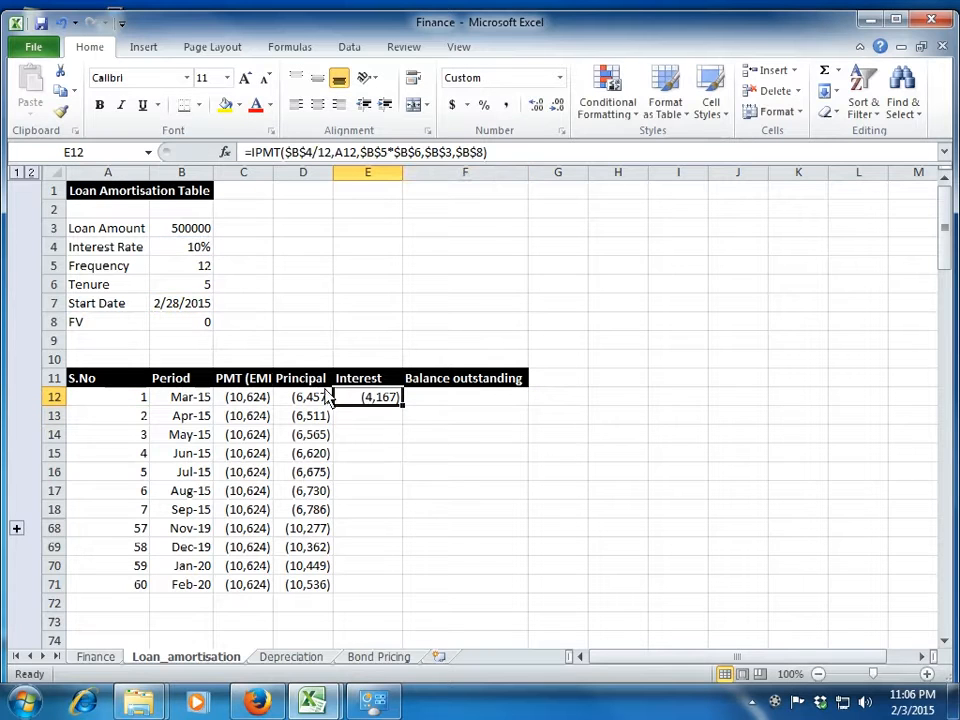
pyautogui.doubleClick(401, 406)
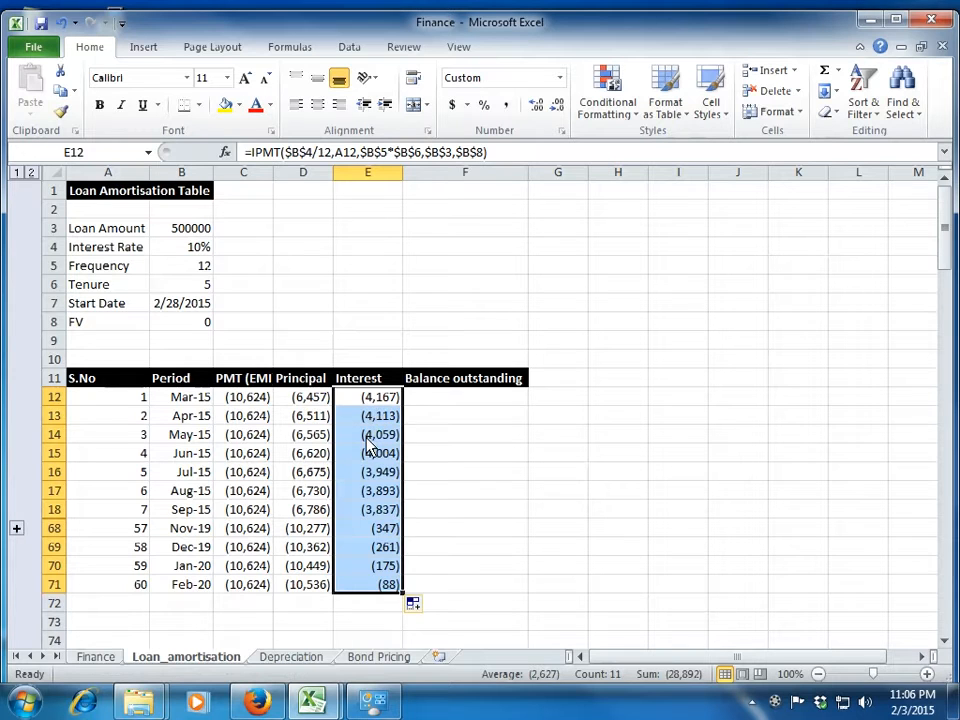
# Calculate the first period's balance outstanding in F12 with the formula =B3+D12.
pyautogui.press('Up')
pyautogui.press('Down')
pyautogui.press('Down')
pyautogui.press('Down')
pyautogui.press('Down')
pyautogui.press('Right')
pyautogui.press('Up')
pyautogui.press('Up')
pyautogui.press('Up')
pyautogui.write('=')
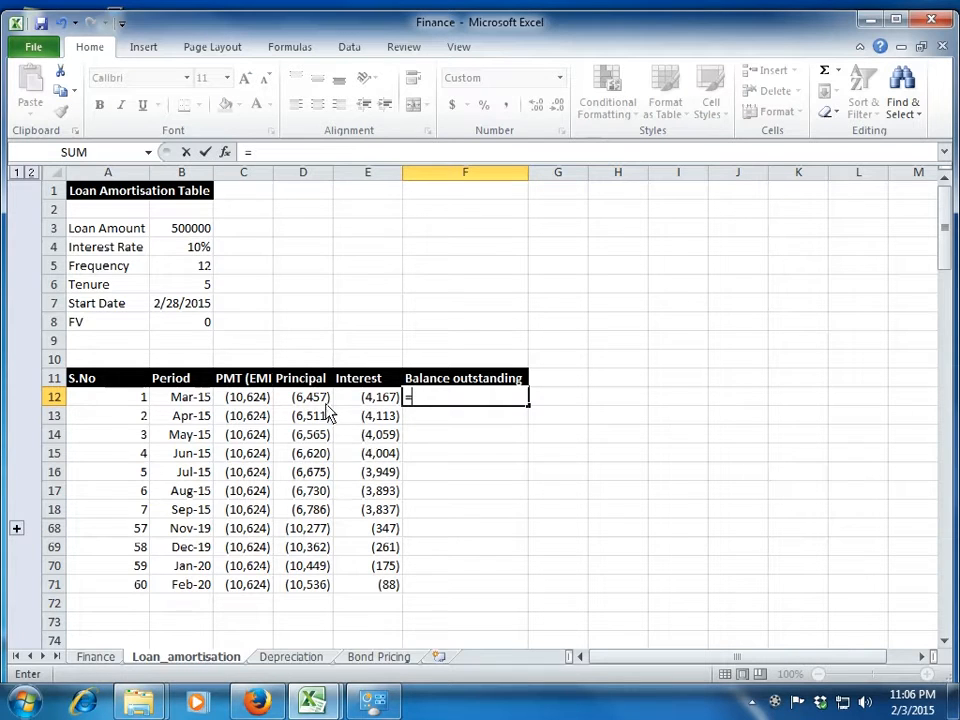
pyautogui.click(186, 230)
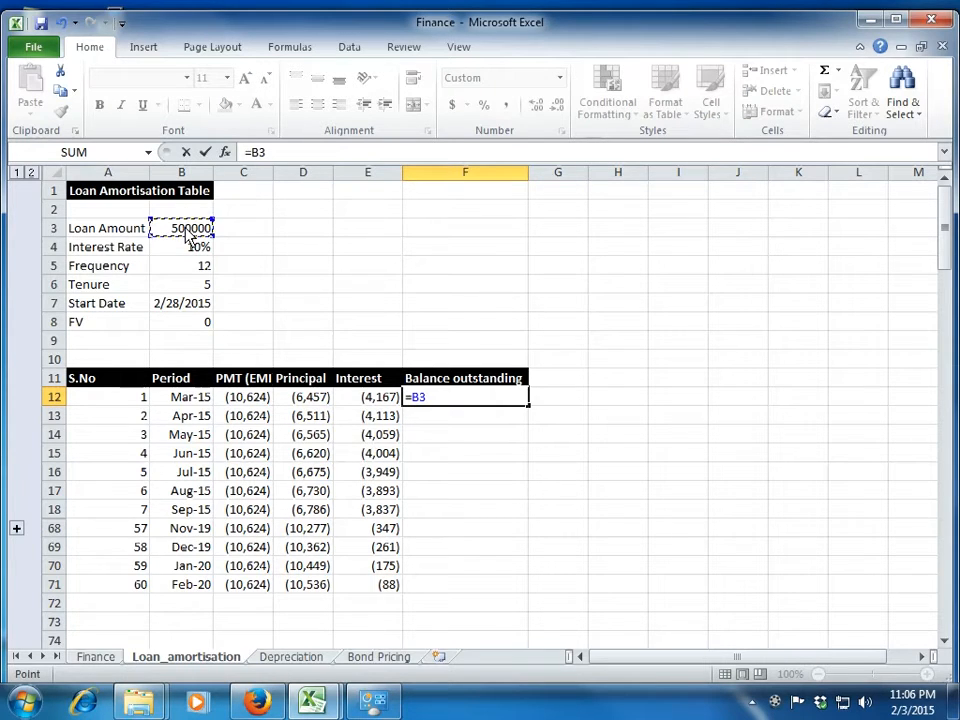
pyautogui.write('+')
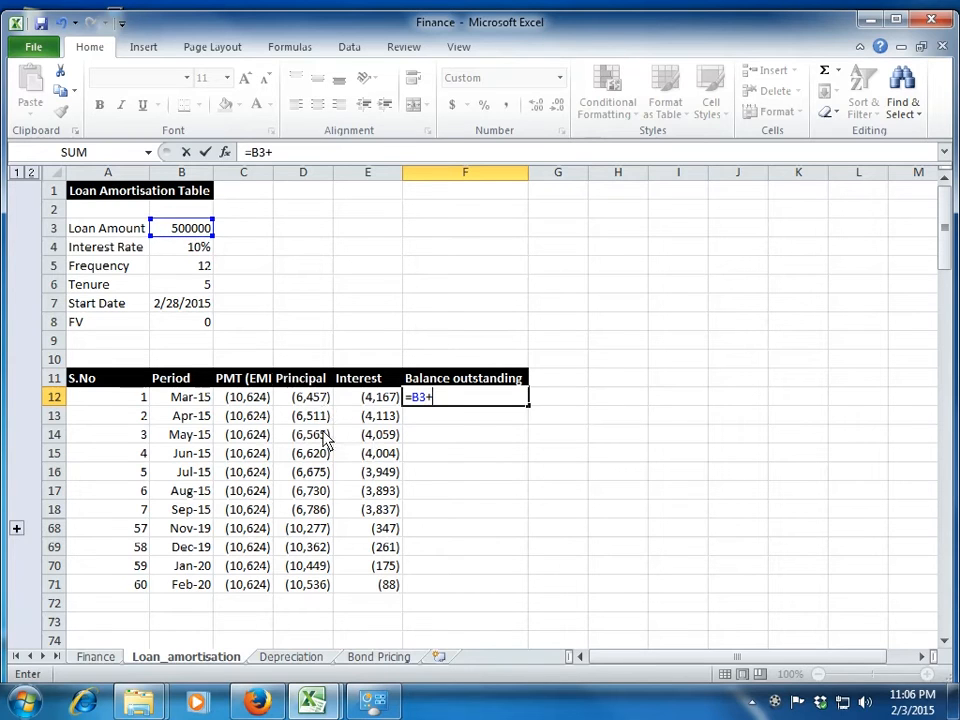
pyautogui.click(324, 400)
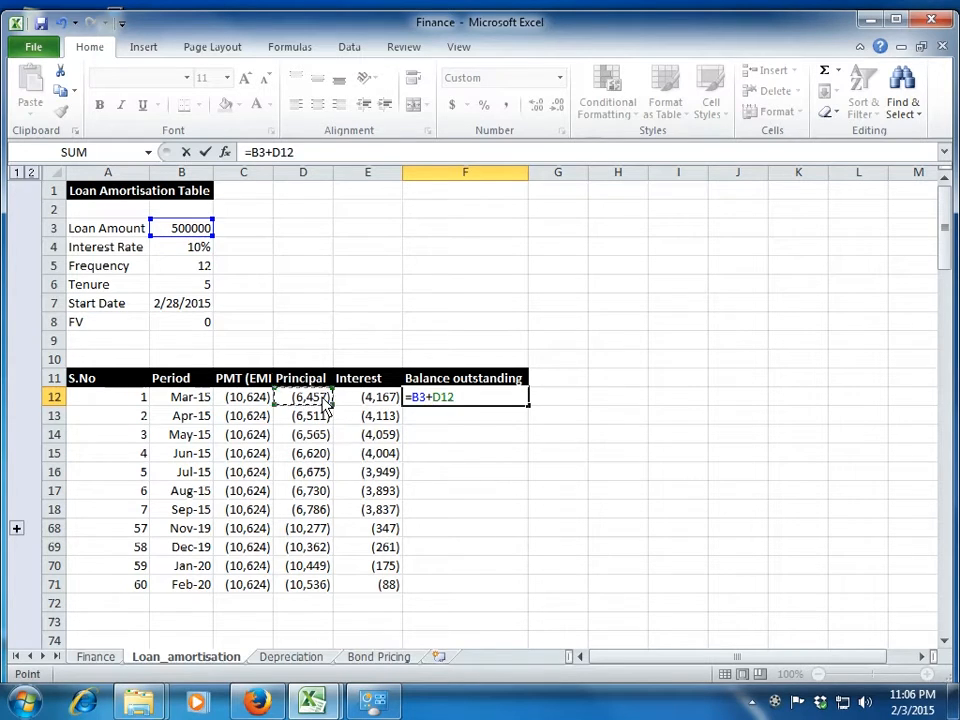
pyautogui.press('Return')
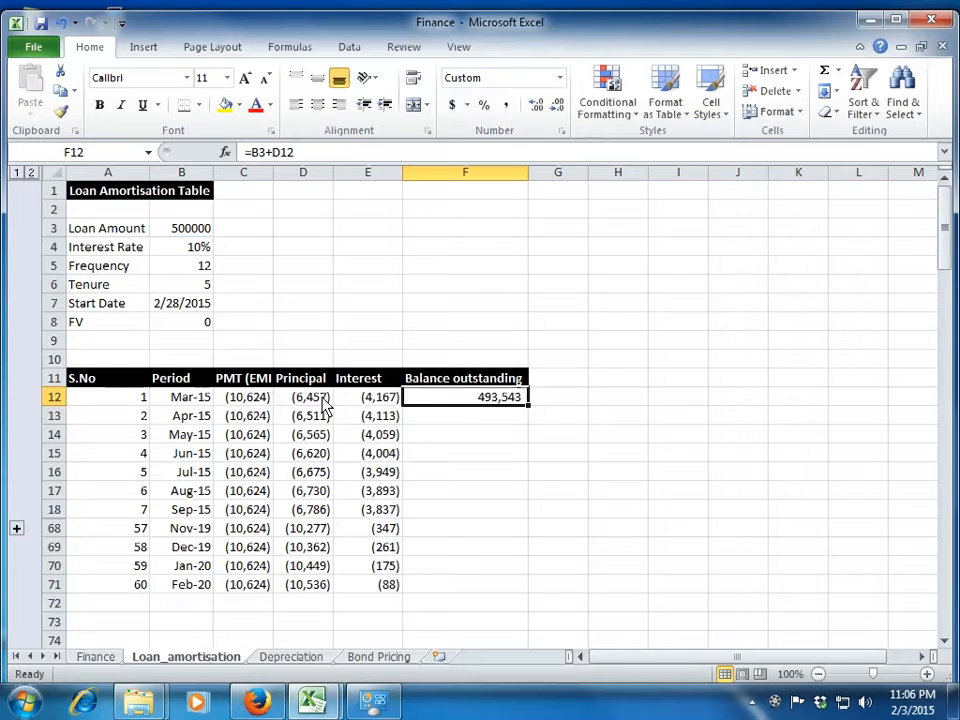
# Enter =F12+D13 in F13 for the second period's balance, and fill it down to row 71.
pyautogui.press('Down')
pyautogui.write('=')
pyautogui.press('Up')
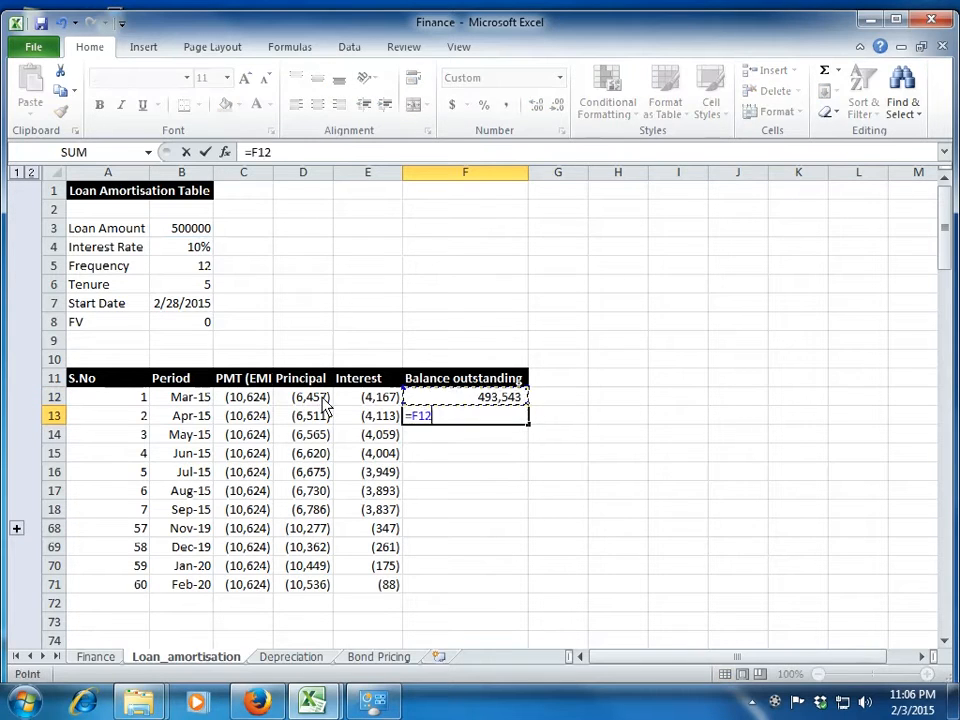
pyautogui.write('+')
pyautogui.press('Left')
pyautogui.press('Left')
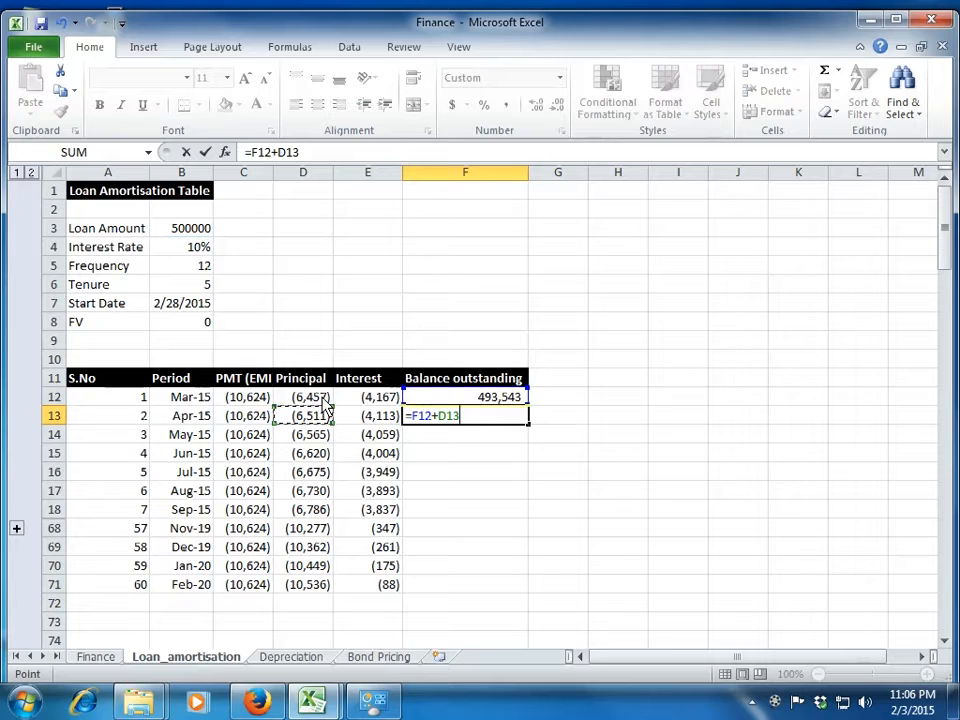
pyautogui.press('Return')
pyautogui.press('Up')
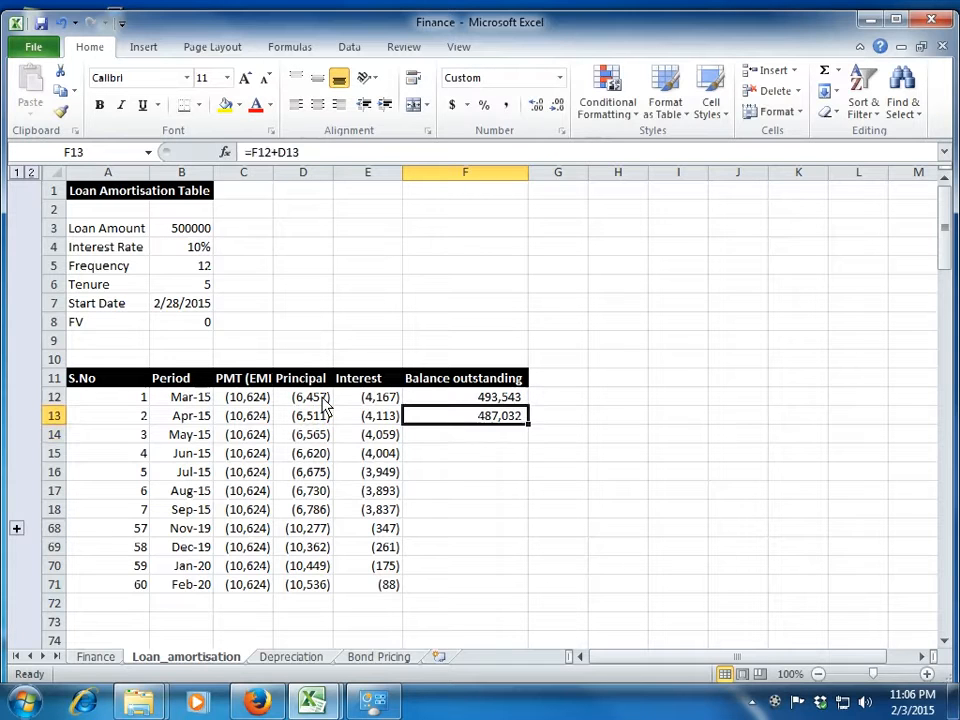
pyautogui.doubleClick(529, 425)
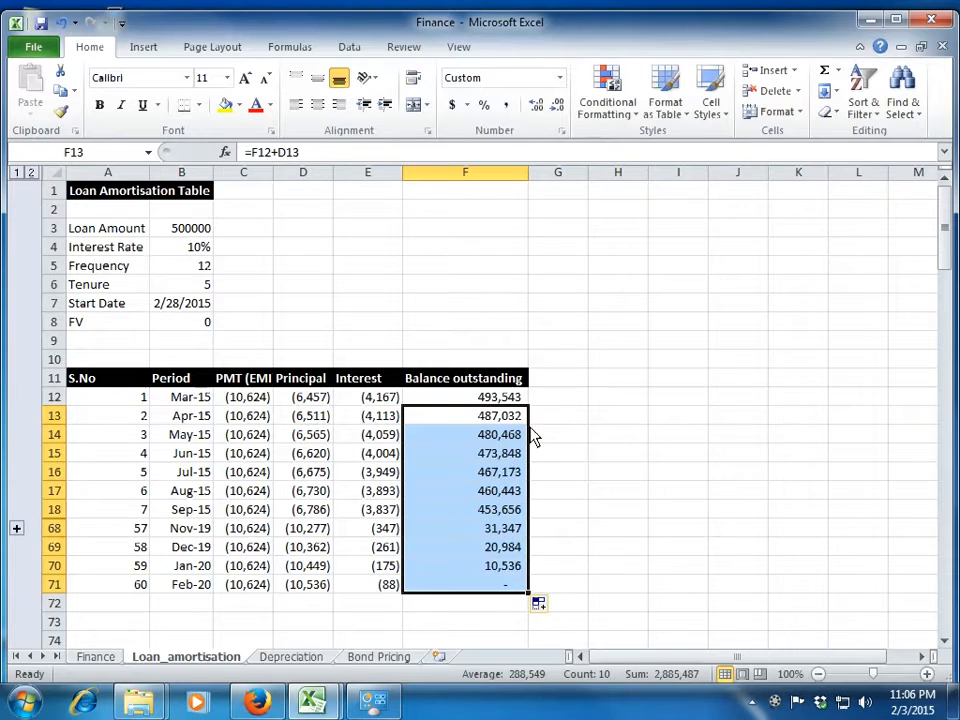
# Examine the first balance outstanding formulas in column F and the payment, principal and interest of period 4.
pyautogui.press('Down')
pyautogui.press('Up')
pyautogui.press('Up')
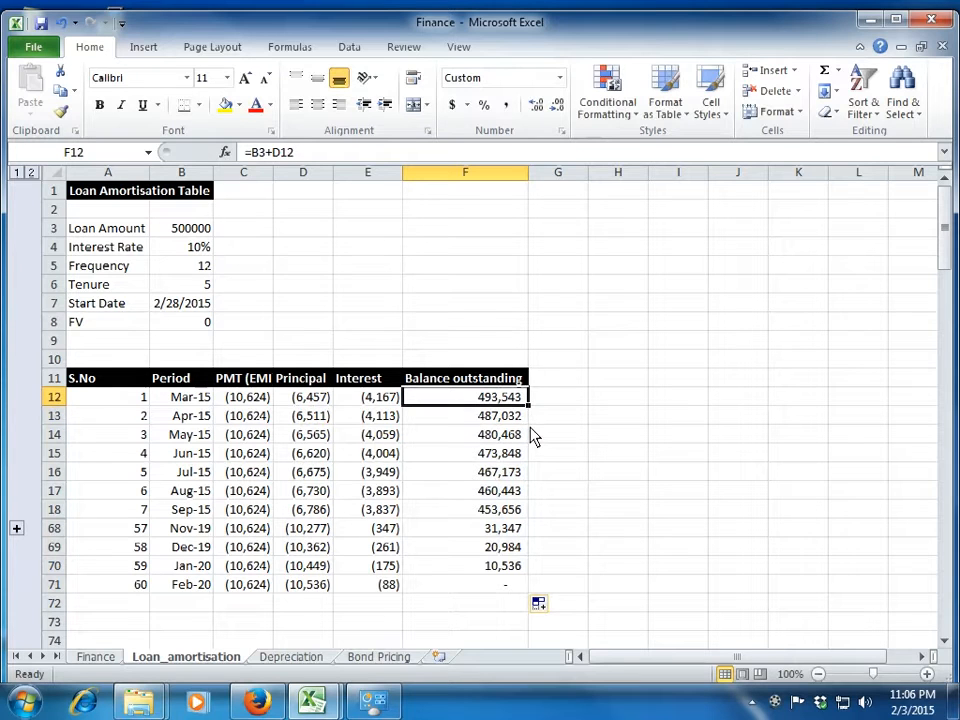
pyautogui.press('Down')
pyautogui.press('Down')
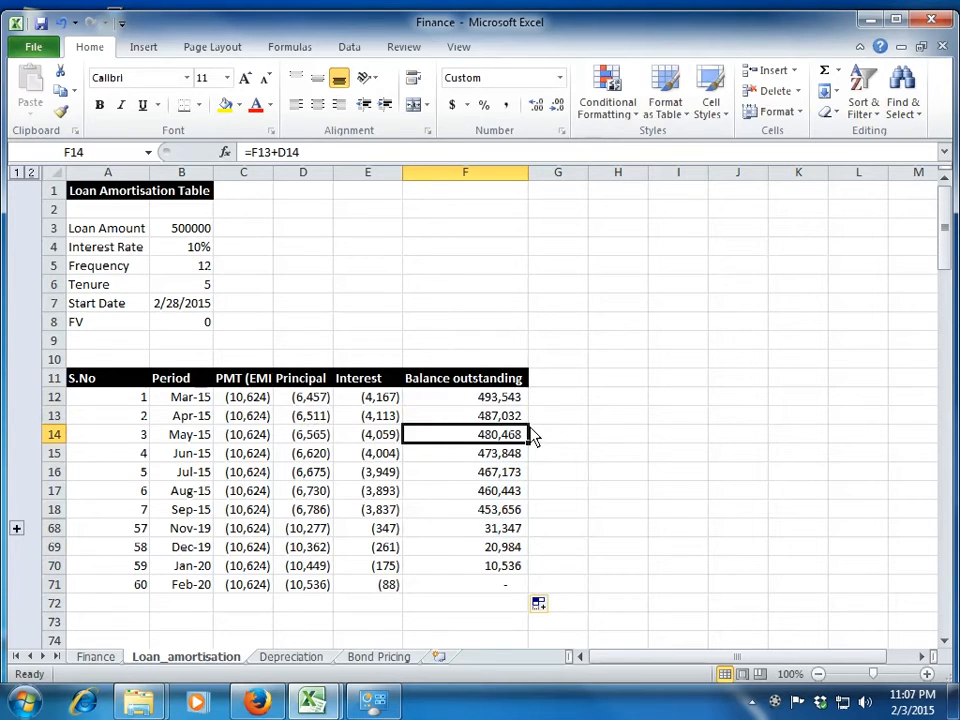
pyautogui.press('Left')
pyautogui.press('Down')
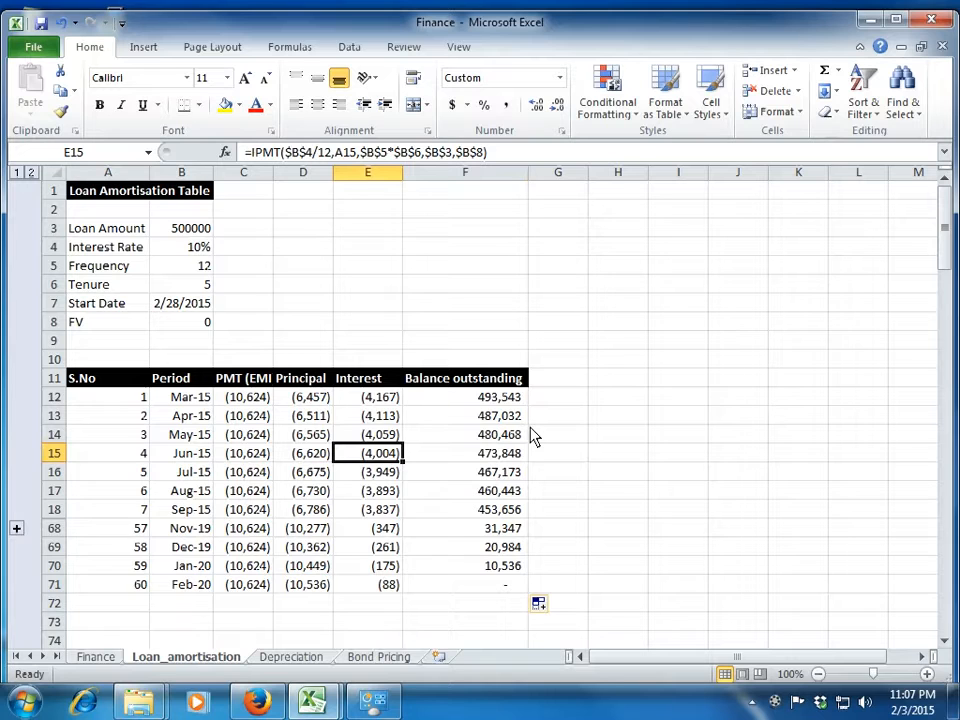
pyautogui.press('Left')
pyautogui.press('Left')
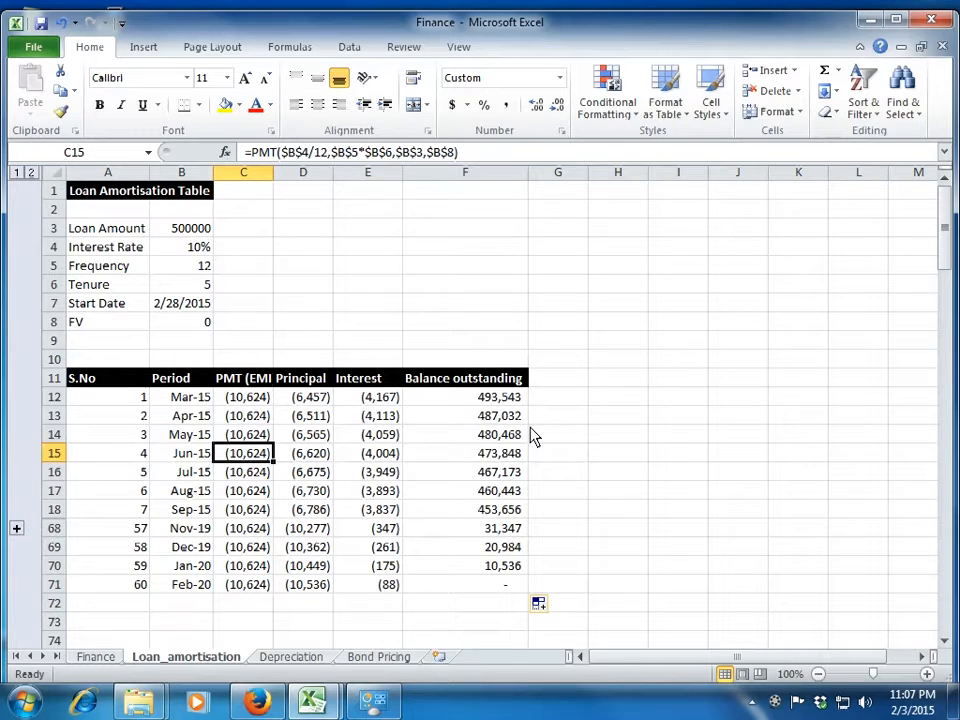
pyautogui.press('Right')
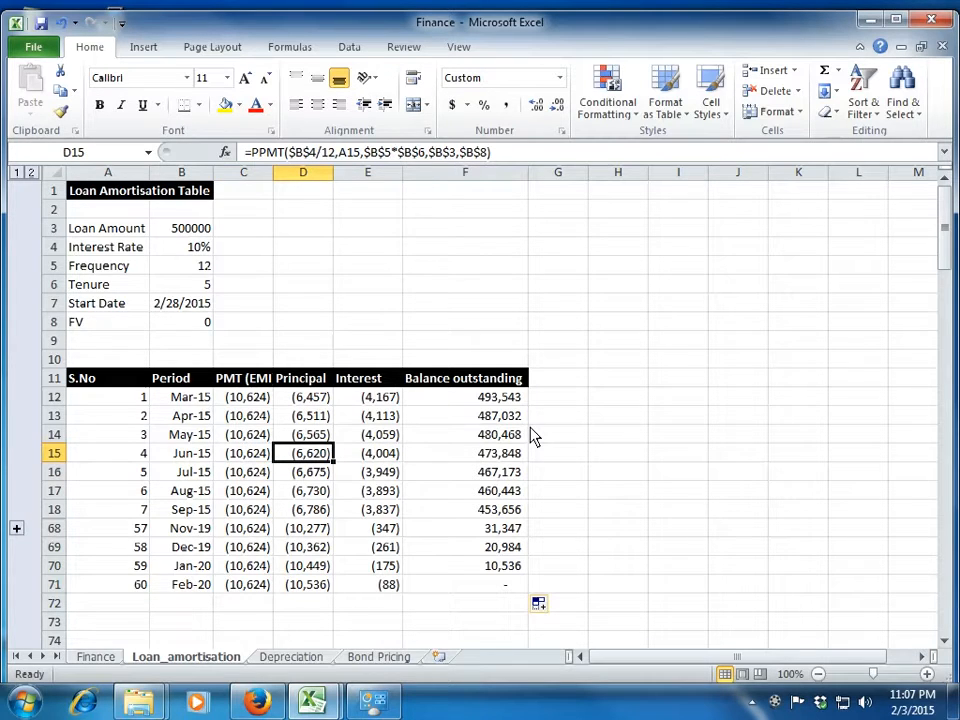
# Compare the payment, principal, interest and balance outstanding of the final period in row 71.
pyautogui.press('Down')
pyautogui.press('Down')
pyautogui.press('Down')
pyautogui.press('Down')
pyautogui.press('Down')
pyautogui.press('Down')
pyautogui.press('Down')
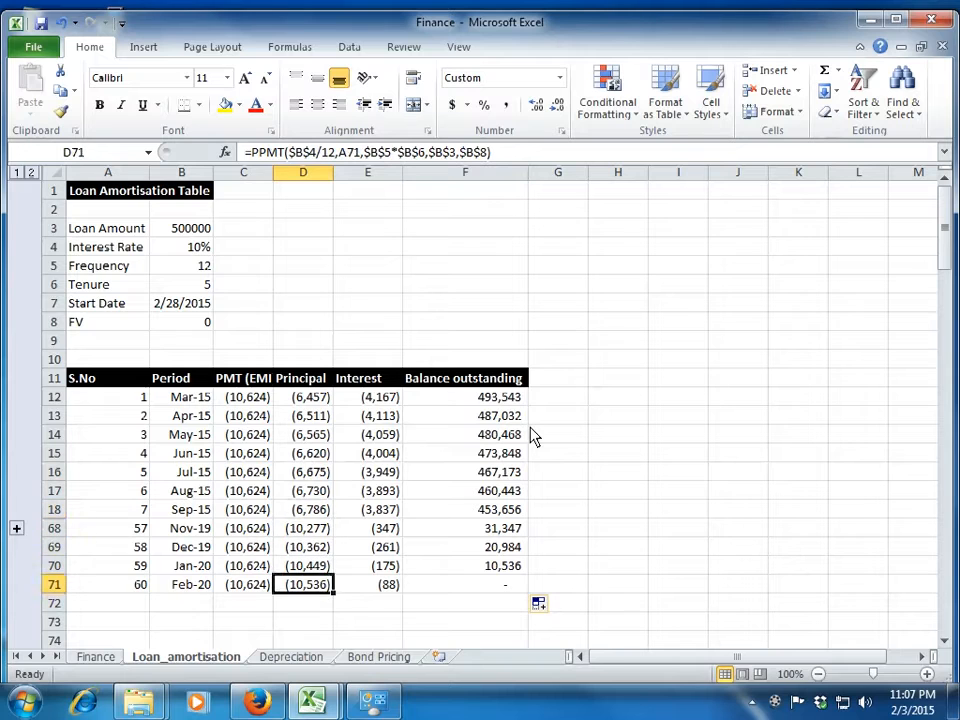
pyautogui.press('Left')
pyautogui.press('Left')
pyautogui.press('Left')
pyautogui.press('Right')
pyautogui.press('Right')
pyautogui.press('Right')
pyautogui.press('Right')
pyautogui.press('Left')
pyautogui.press('Left')
pyautogui.press('Right')
pyautogui.press('Right')
pyautogui.press('Right')
pyautogui.press('Right')
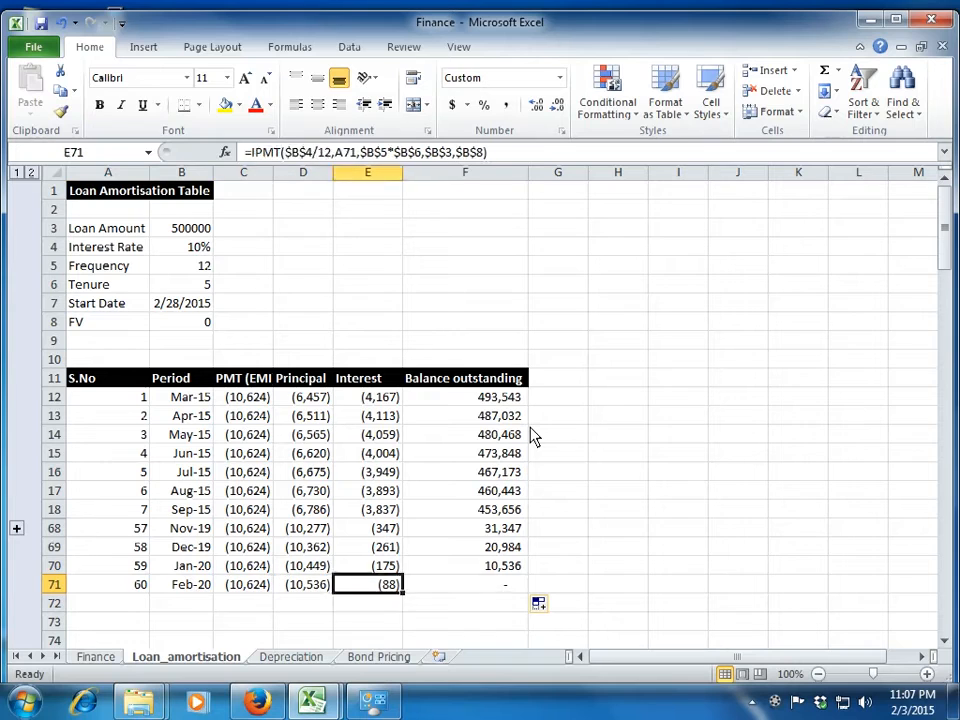
pyautogui.press('Left')
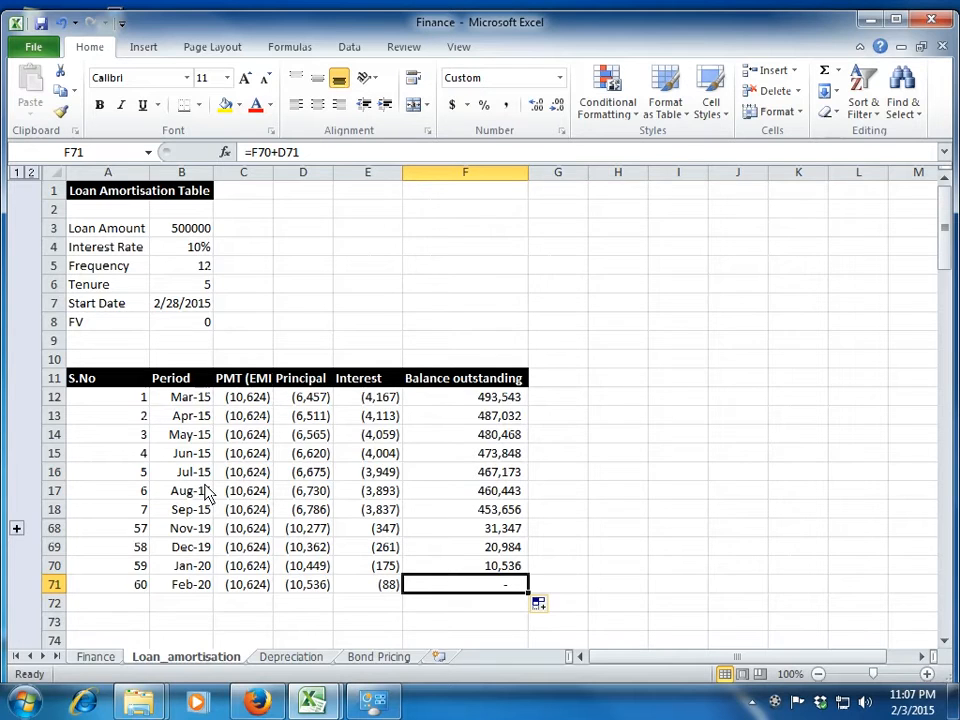
# On the Depreciation sheet, delete rows 2 to 5 that list SLN, SYD, DB and DDB.
pyautogui.hotkey('ctrl', 'pagedown')
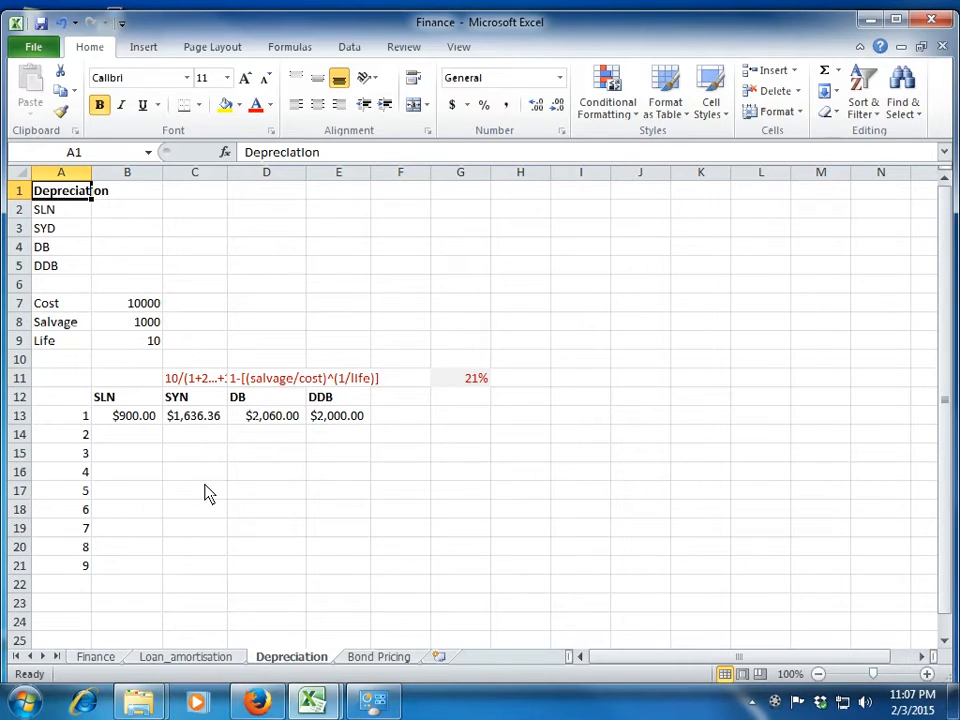
pyautogui.press('Down')
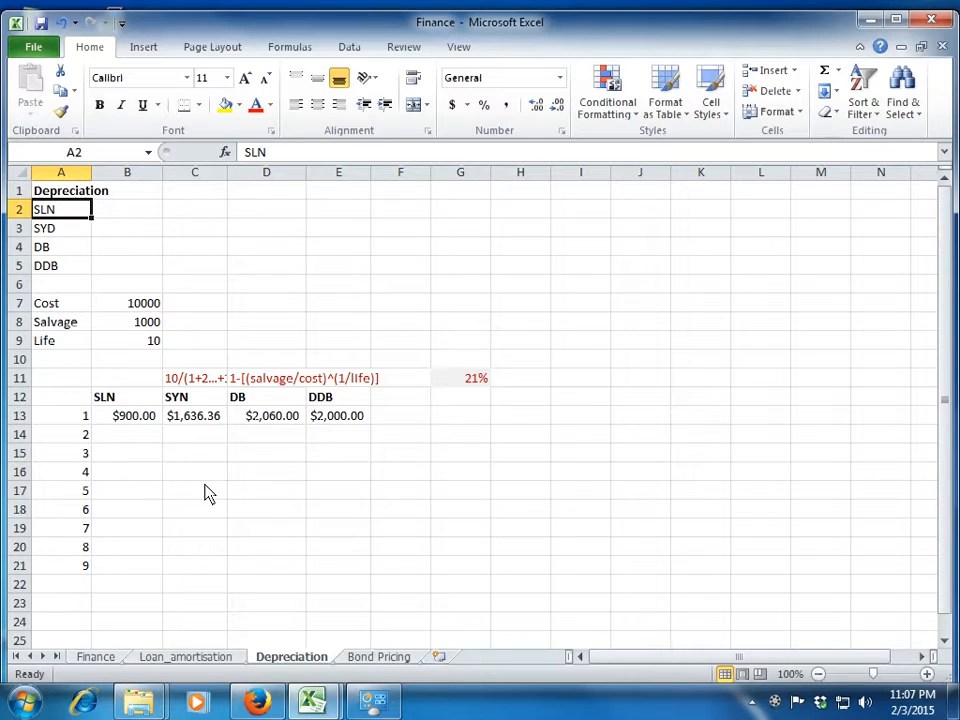
pyautogui.press('Down')
pyautogui.press('Up')
pyautogui.hotkey('shift', 'space')
pyautogui.hotkey('shift', 'Down')
pyautogui.hotkey('shift', 'Down')
pyautogui.hotkey('shift', 'Down')
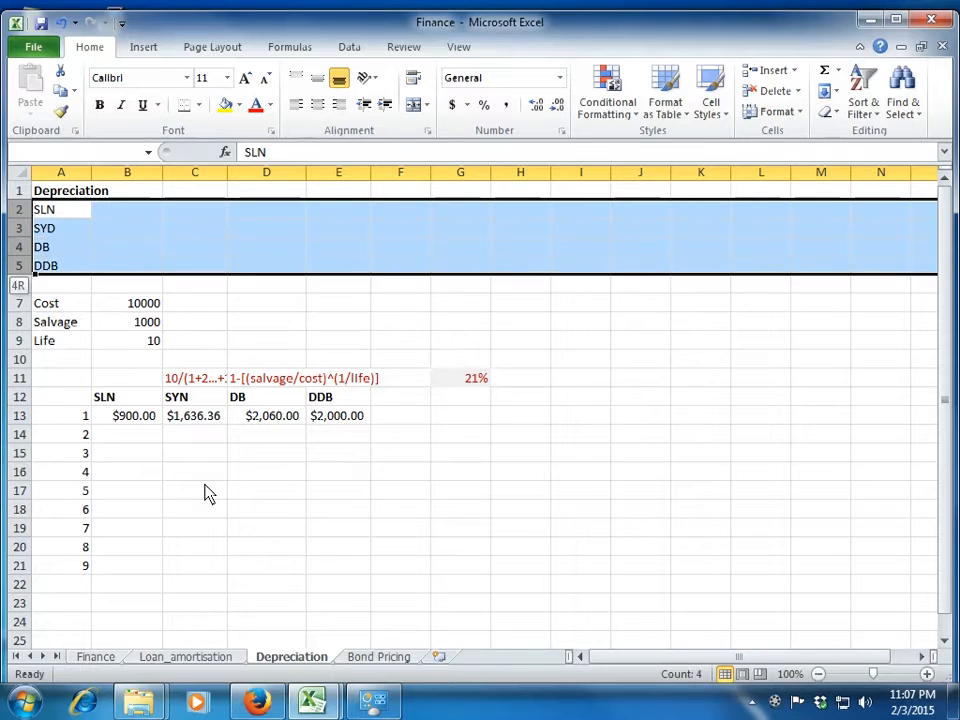
pyautogui.hotkey('ctrl', '-')
# Clear the existing SLN and SYN results in B9 and C9.
pyautogui.press('Down')
pyautogui.press('Down')
pyautogui.press('Down')
pyautogui.press('Down')
pyautogui.press('Down')
pyautogui.press('Down')
pyautogui.press('Down')
pyautogui.press('Right')
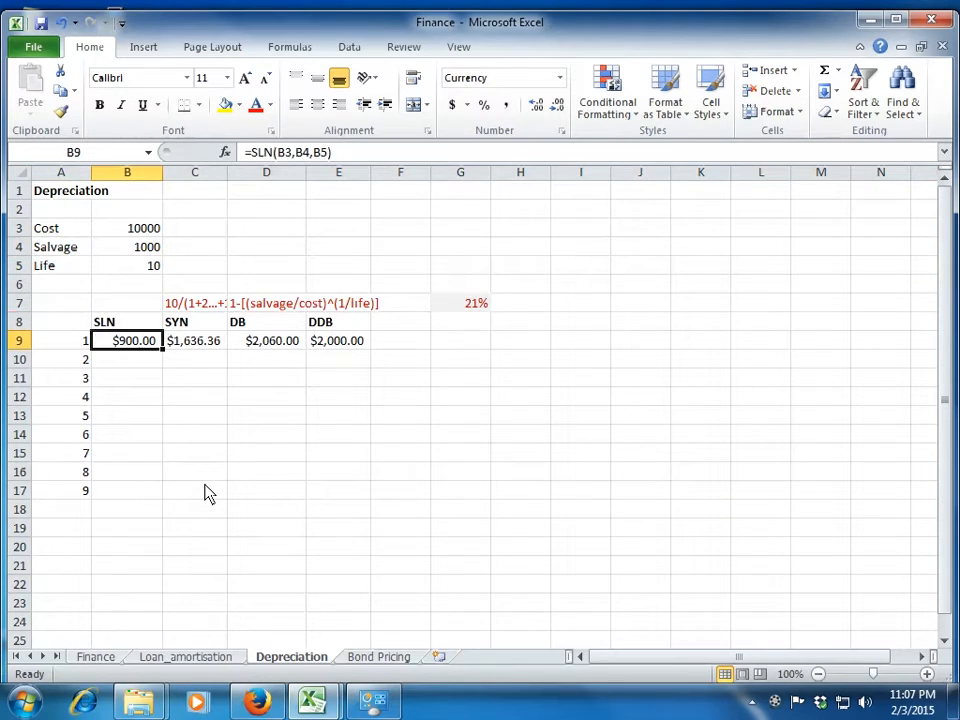
pyautogui.press('Up')
pyautogui.press('Down')
# Enter the straight-line depreciation formula =SLN(B3,B4,B5) in B9 using the cost, salvage and life cells.
pyautogui.write('=sln')
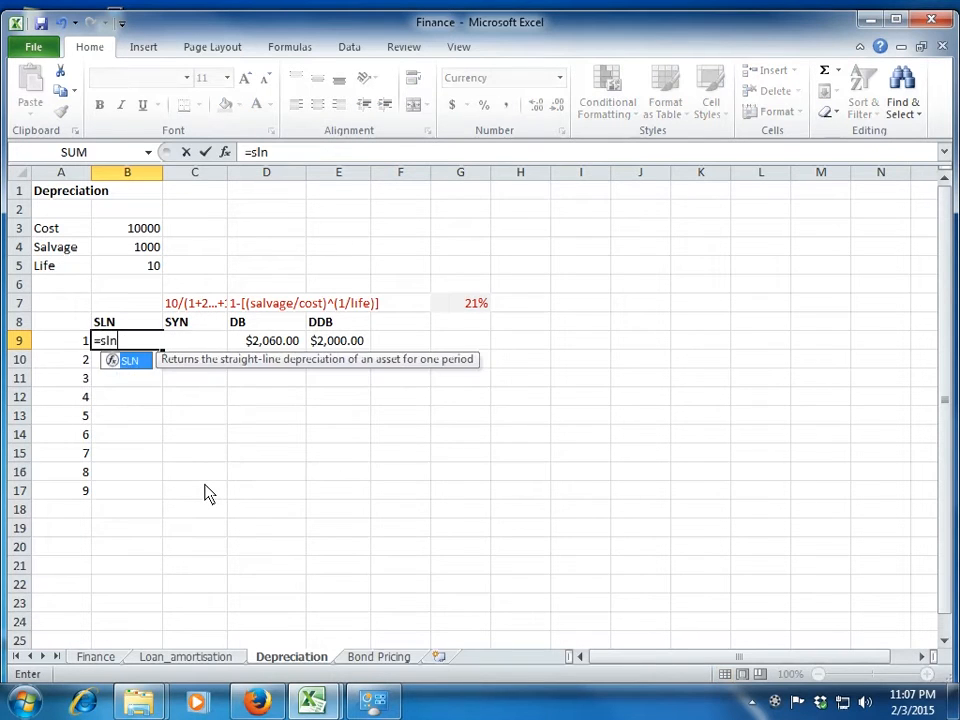
pyautogui.write('(')
pyautogui.press('Up')
pyautogui.press('Up')
pyautogui.press('Up')
pyautogui.press('Up')
pyautogui.press('Up')
pyautogui.press('Up')
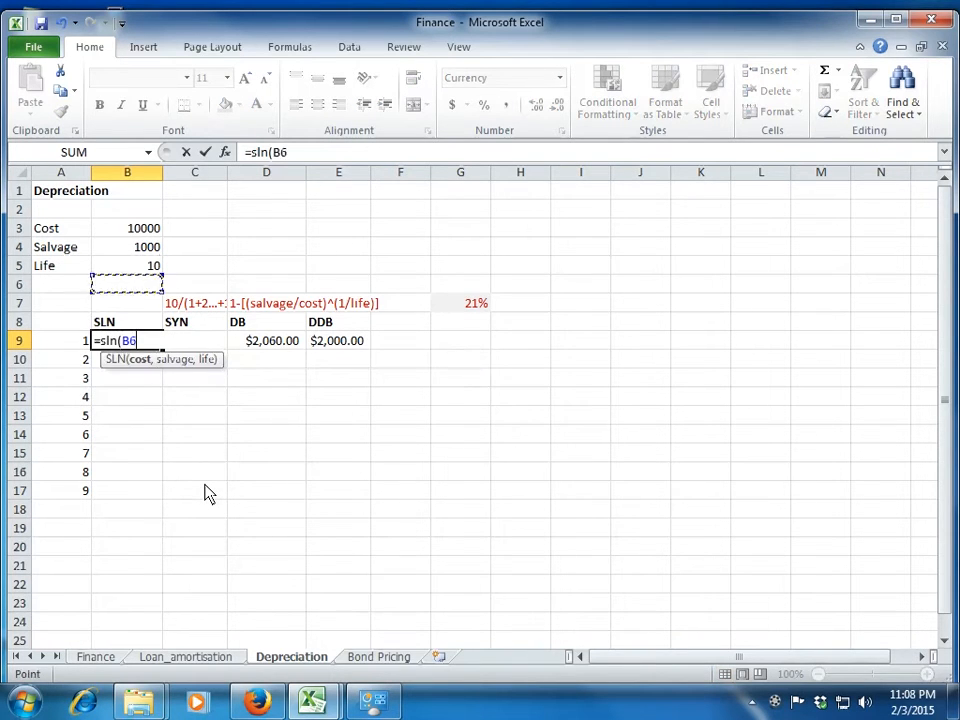
pyautogui.write(',')
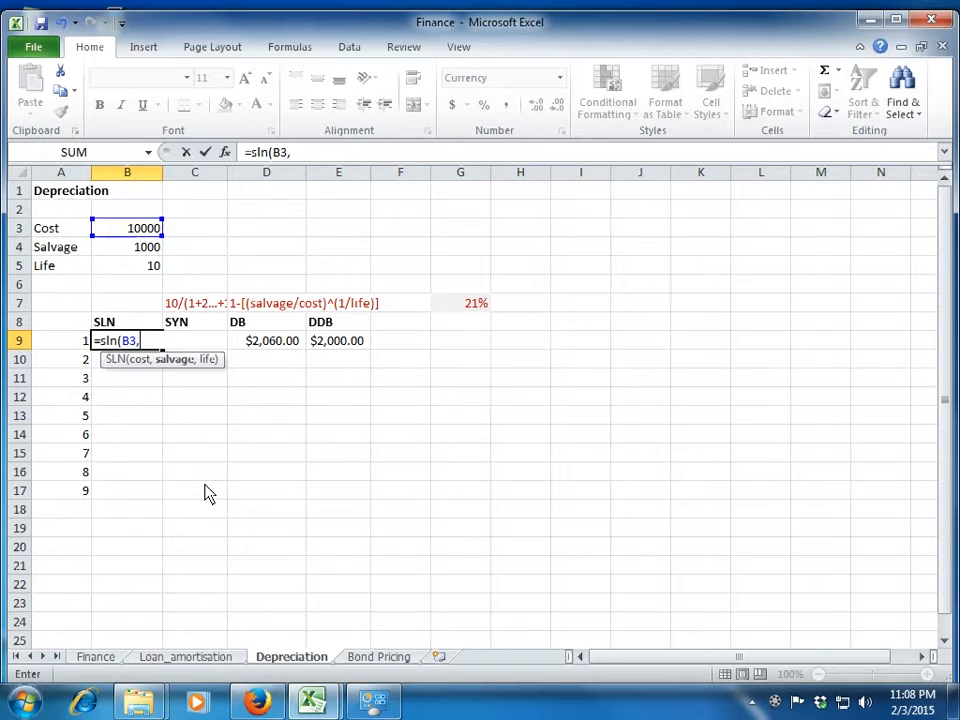
pyautogui.press('Up')
pyautogui.press('Up')
pyautogui.press('Up')
pyautogui.press('Up')
pyautogui.press('Up')
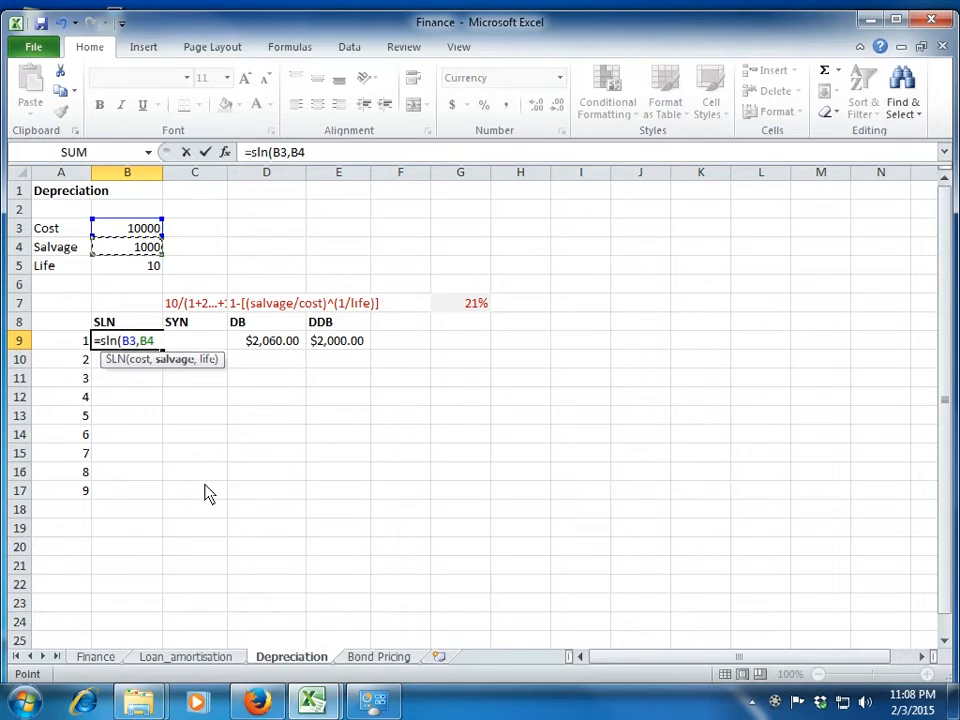
pyautogui.write(',')
pyautogui.press('Up')
pyautogui.press('Up')
pyautogui.press('Up')
pyautogui.press('Up')
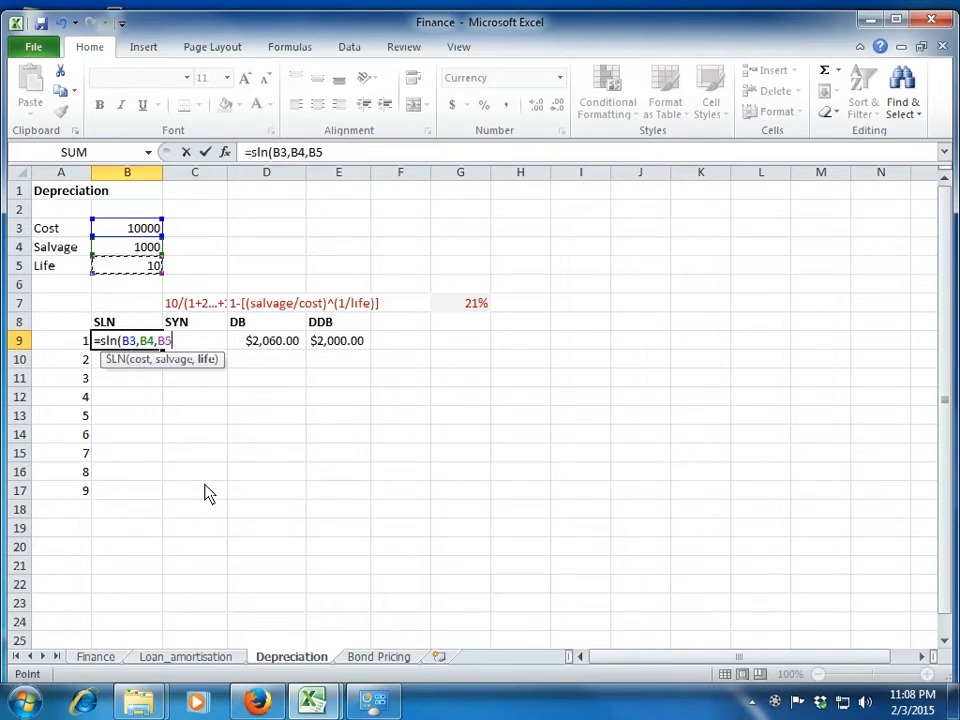
pyautogui.write(')')
pyautogui.press('Return')
pyautogui.press('Up')
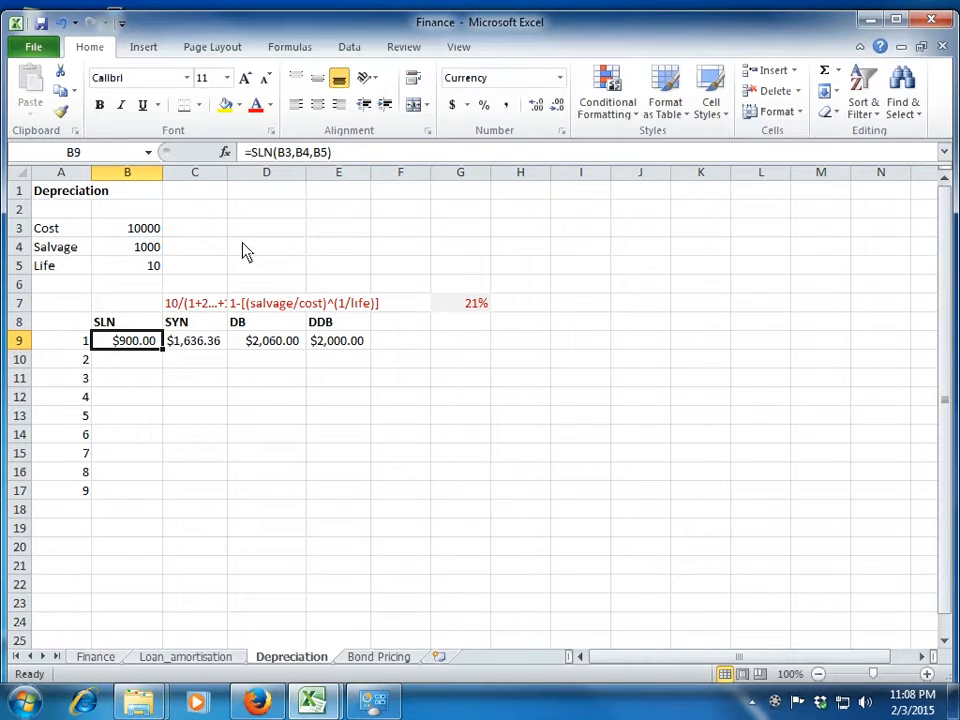
# Make the B9 references absolute as =SLN($B$3,$B$4,$B$5) and fill the formula through B17.
pyautogui.click(287, 160)
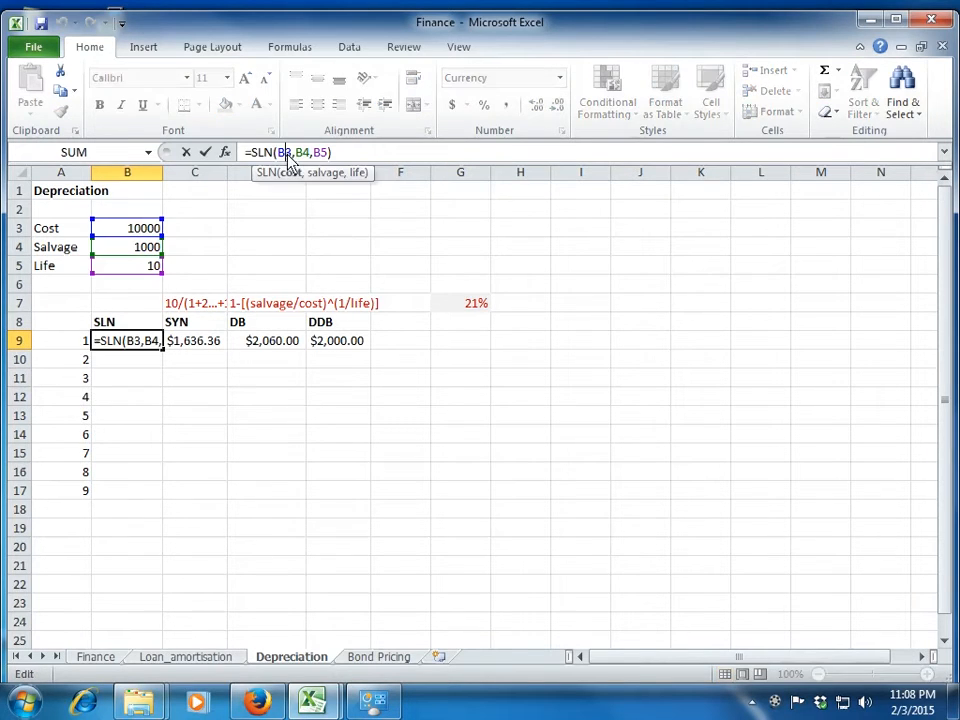
pyautogui.press('F4')
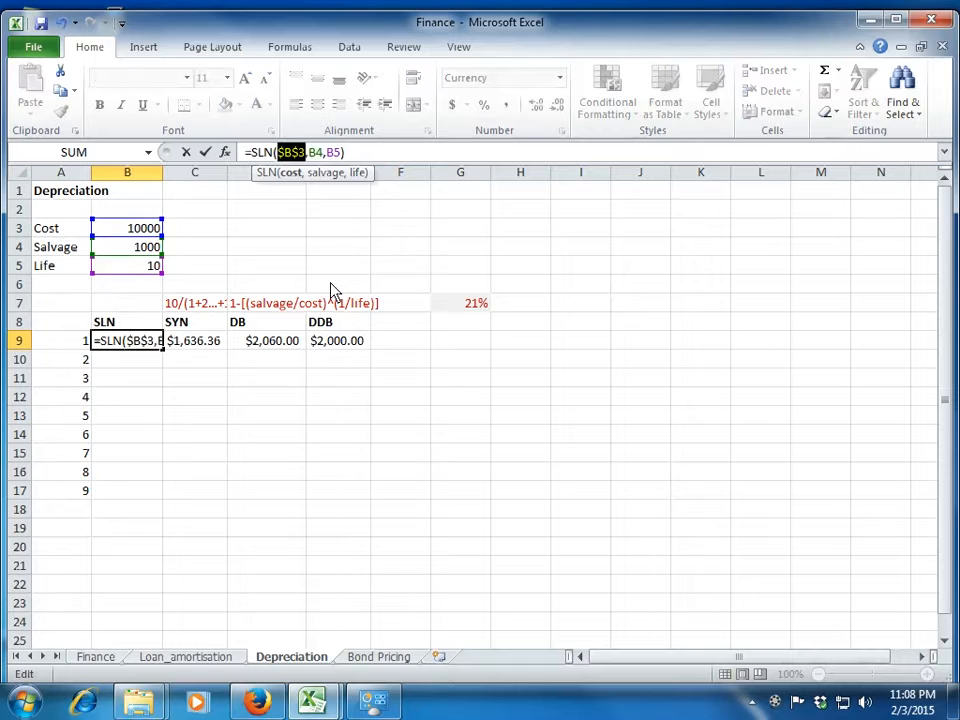
pyautogui.doubleClick(316, 152)
pyautogui.press('F4')
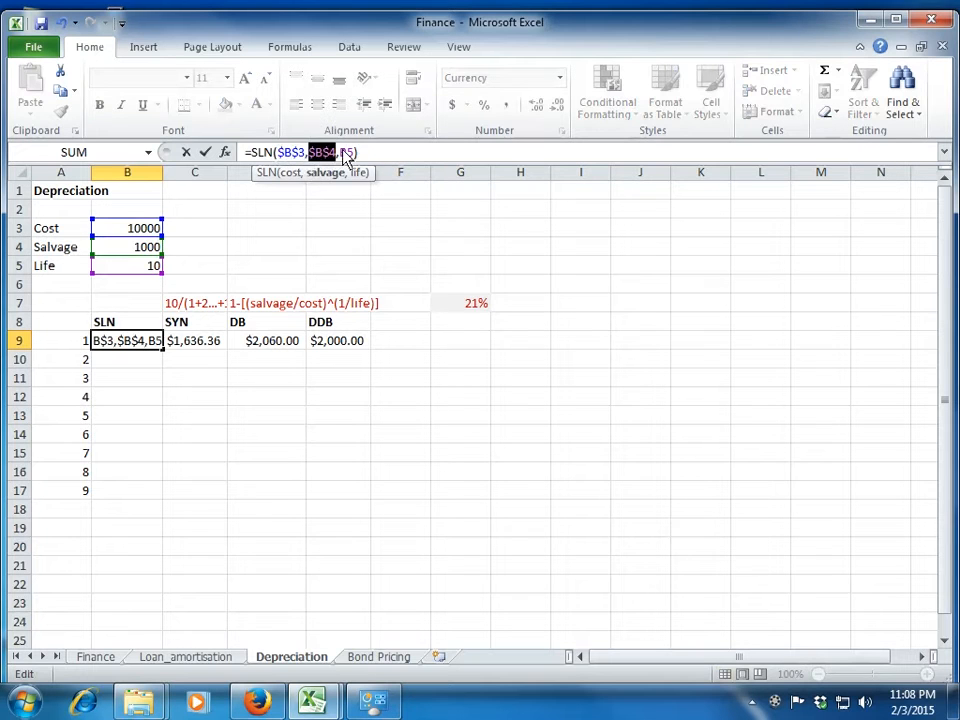
pyautogui.doubleClick(346, 152)
pyautogui.press('F4')
pyautogui.press('Return')
pyautogui.press('Up')
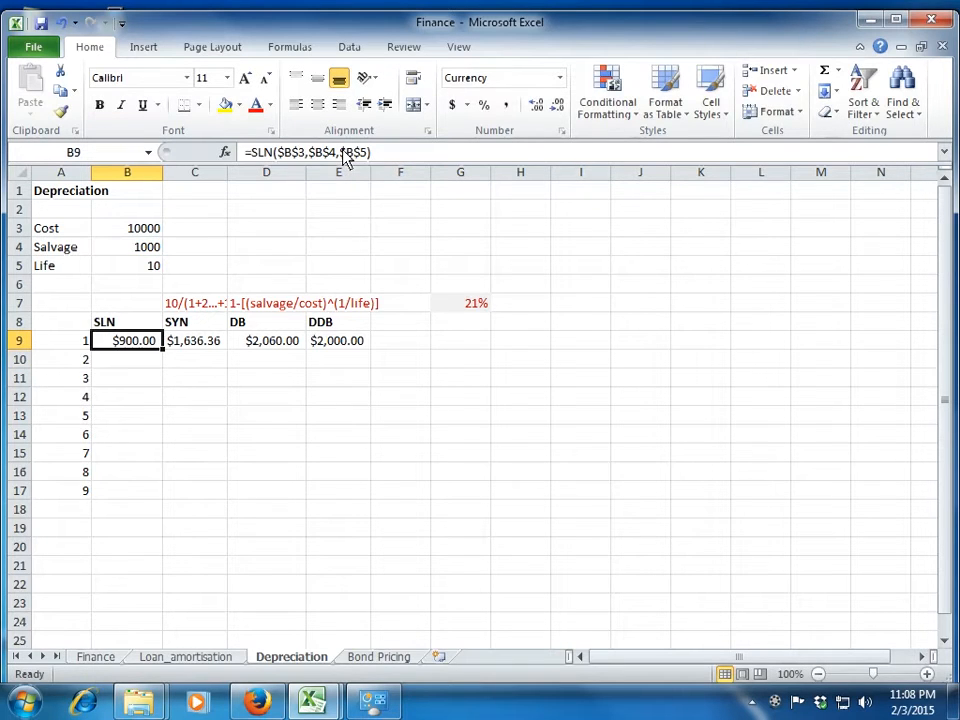
pyautogui.doubleClick(162, 349)
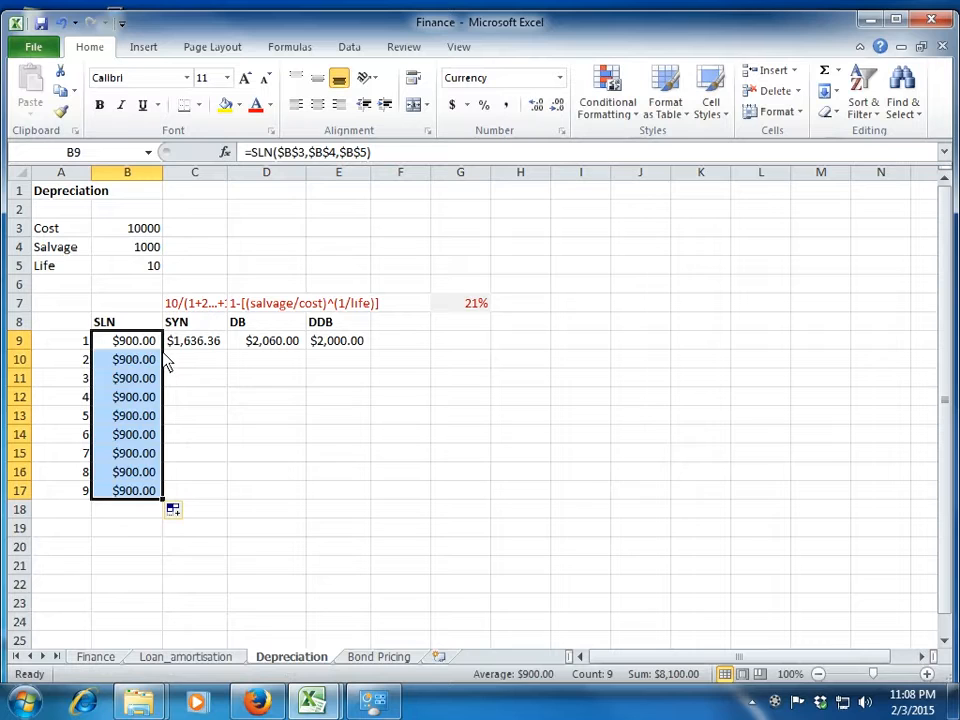
# Add period 10 in A18 below the existing period numbers.
pyautogui.press('Down')
pyautogui.press('Down')
pyautogui.press('Down')
pyautogui.press('Down')
pyautogui.press('Down')
pyautogui.press('Down')
pyautogui.press('Down')
pyautogui.press('Down')
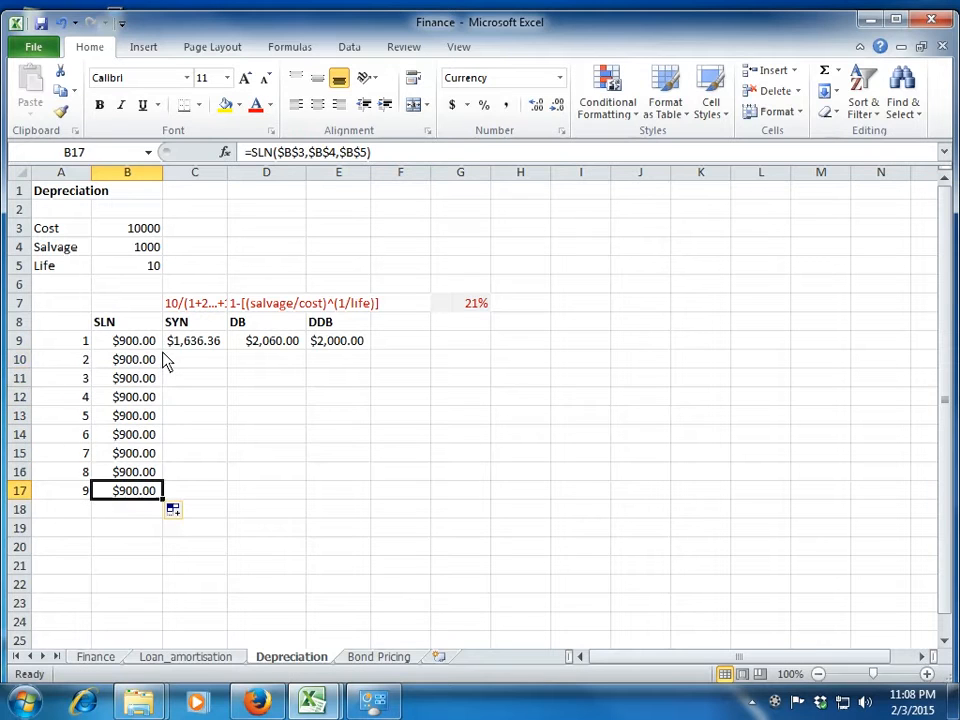
pyautogui.press('Left')
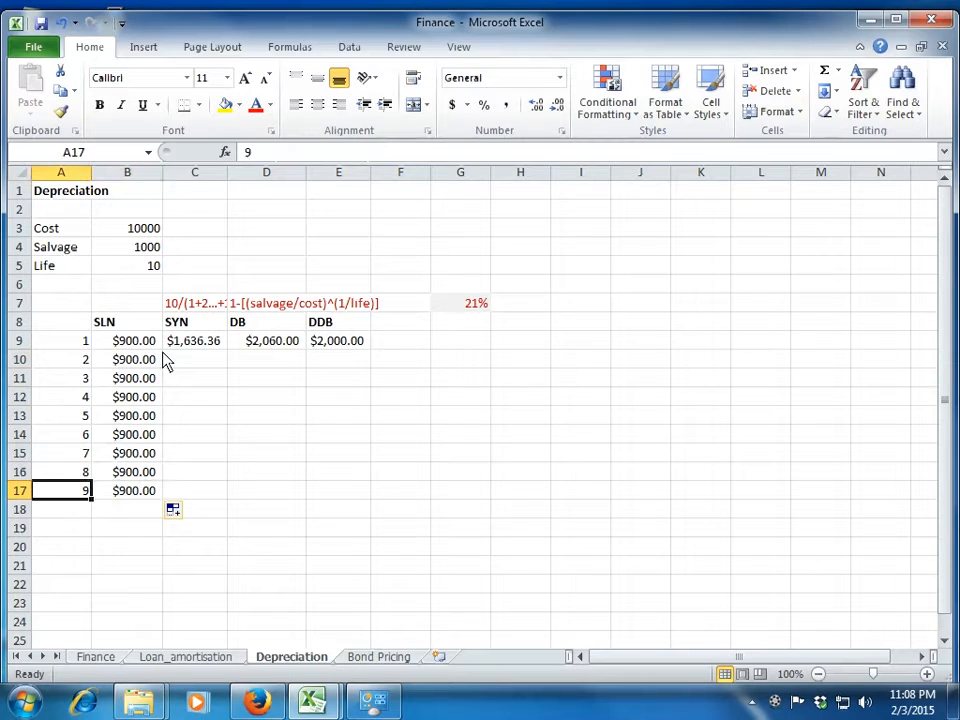
pyautogui.hotkey('ctrl', 'c')
pyautogui.press('Down')
pyautogui.press('Return')
pyautogui.write('10')
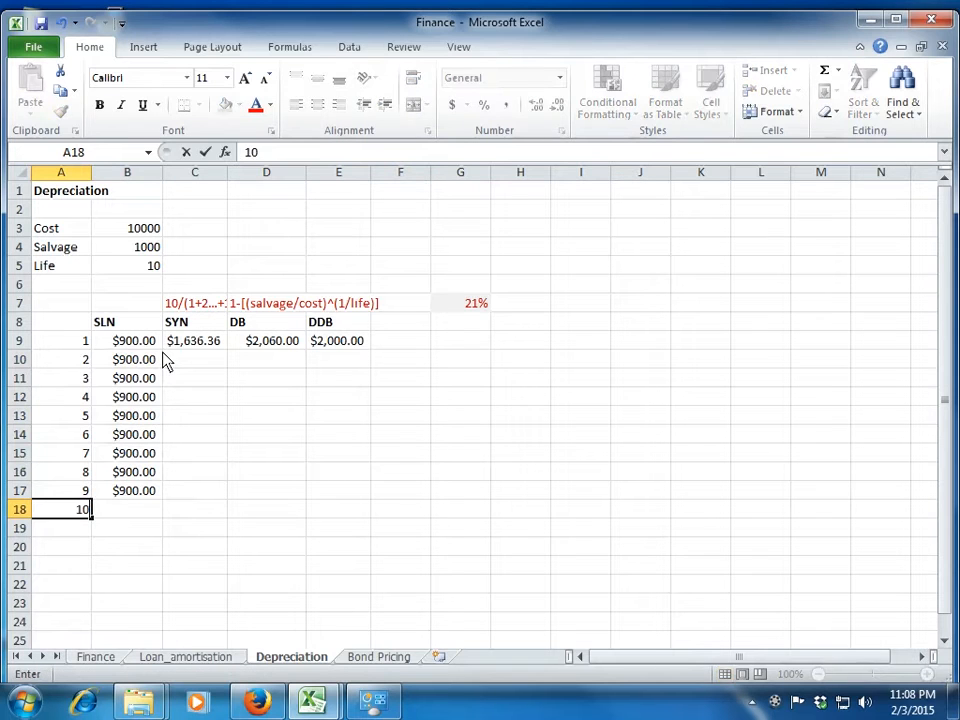
pyautogui.press('Return')
pyautogui.press('Up')
pyautogui.press('Right')
pyautogui.press('Up')
pyautogui.hotkey('ctrl', 'c')
pyautogui.hotkey('ctrl', 'Down')
pyautogui.press('Return')
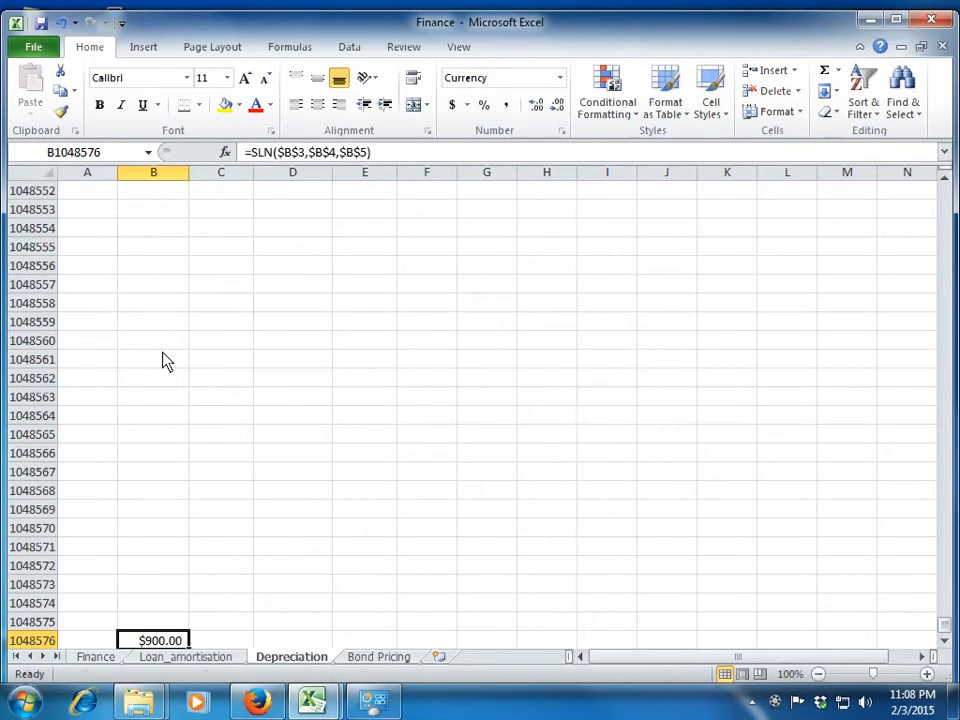
pyautogui.hotkey('ctrl', 'z')
# Copy the SLN formula from B17 into B18 for period 10.
pyautogui.hotkey('ctrl', 'Up')
pyautogui.press('Down')
pyautogui.press('Return')
pyautogui.press('Up')
pyautogui.press('Up')
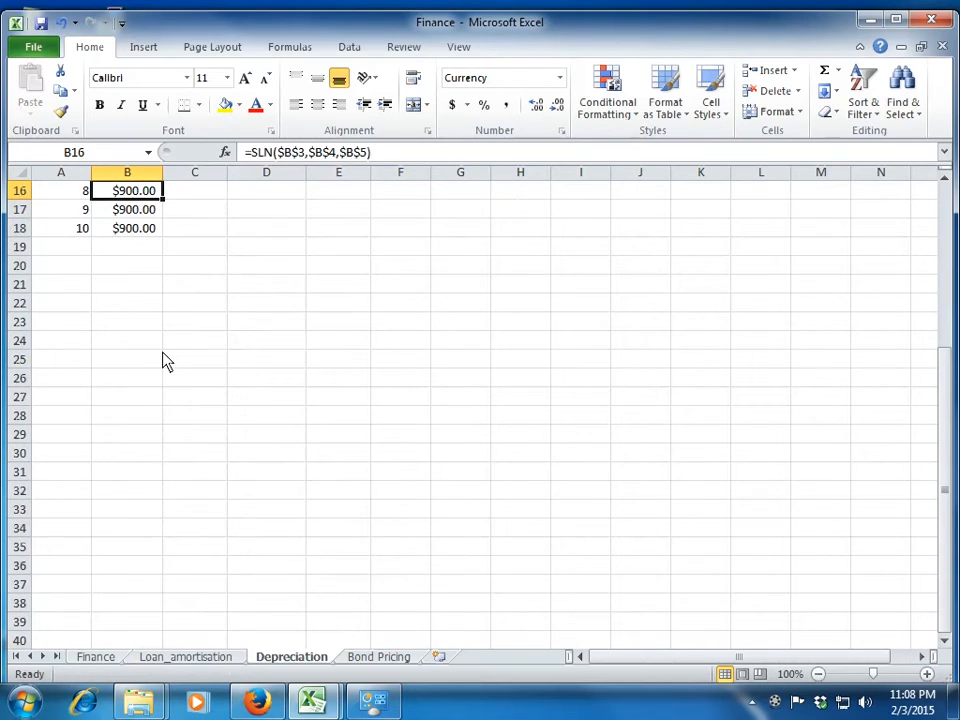
pyautogui.press('Up')
pyautogui.press('Up')
pyautogui.press('Up')
pyautogui.press('Up')
pyautogui.press('Up')
pyautogui.press('Up')
pyautogui.press('Up')
pyautogui.press('Up')
pyautogui.press('Up')
pyautogui.press('Up')
pyautogui.press('Down')
pyautogui.press('Down')
pyautogui.press('Down')
pyautogui.press('Up')
pyautogui.press('Up')
pyautogui.press('Up')
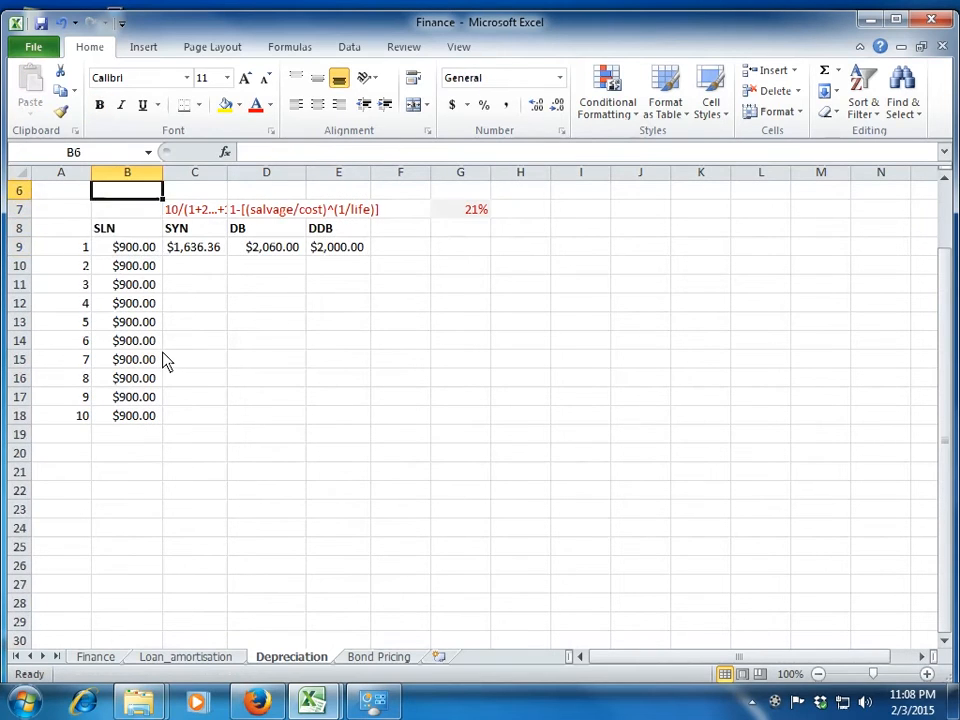
pyautogui.press('Up')
pyautogui.press('Up')
pyautogui.press('Up')
pyautogui.press('Down')
pyautogui.press('Down')
pyautogui.press('Down')
pyautogui.press('Down')
pyautogui.press('Down')
pyautogui.press('Right')
pyautogui.press('Up')
pyautogui.hotkey('ctrl', 'Up')
pyautogui.press('Left')
pyautogui.press('Left')
pyautogui.press('Down')
pyautogui.press('Down')
pyautogui.press('Down')
pyautogui.press('Down')
pyautogui.press('Down')
pyautogui.press('Down')
pyautogui.press('Down')
pyautogui.press('Right')
pyautogui.press('Right')
pyautogui.press('Right')
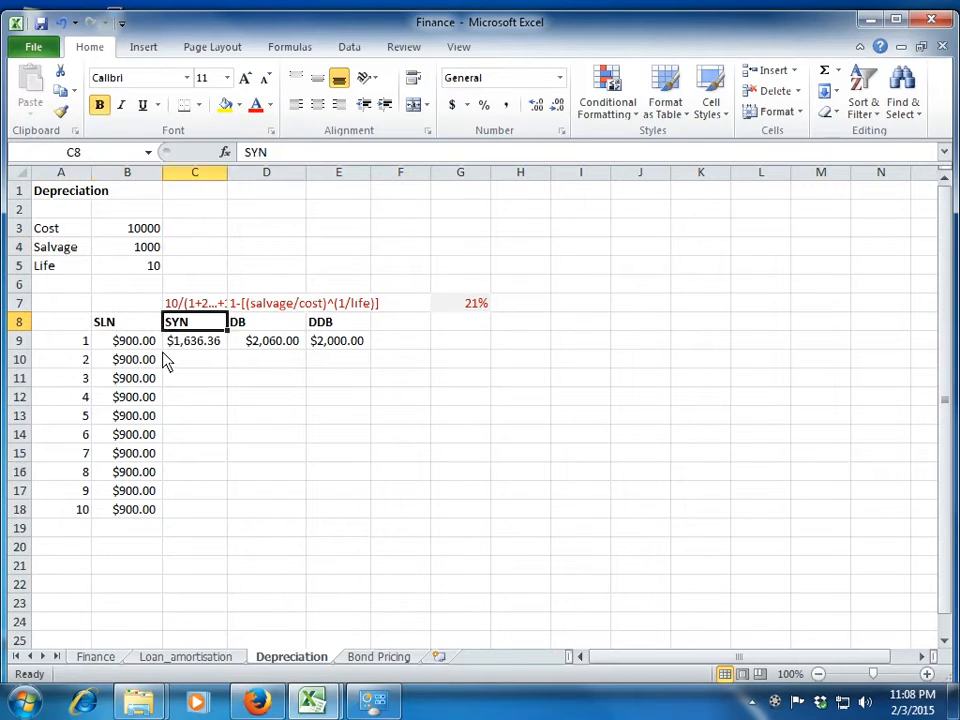
# Clear the existing result in C9 and change the column heading in C8 to SYD.
pyautogui.press('Left')
pyautogui.press('Down')
pyautogui.press('Down')
pyautogui.press('Up')
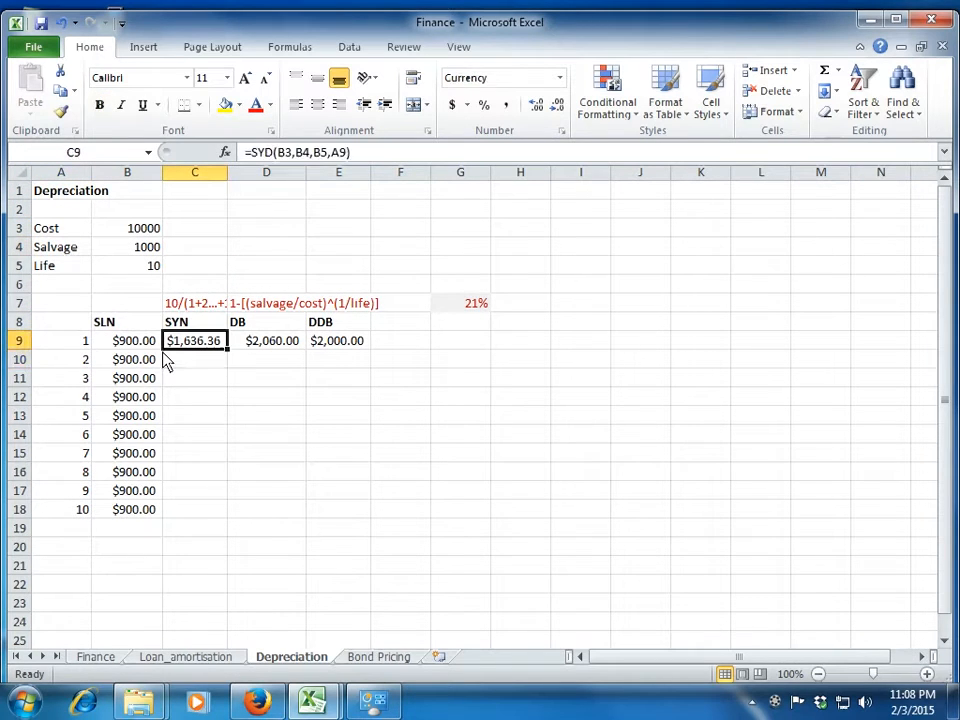
pyautogui.press('Delete')
pyautogui.press('Up')
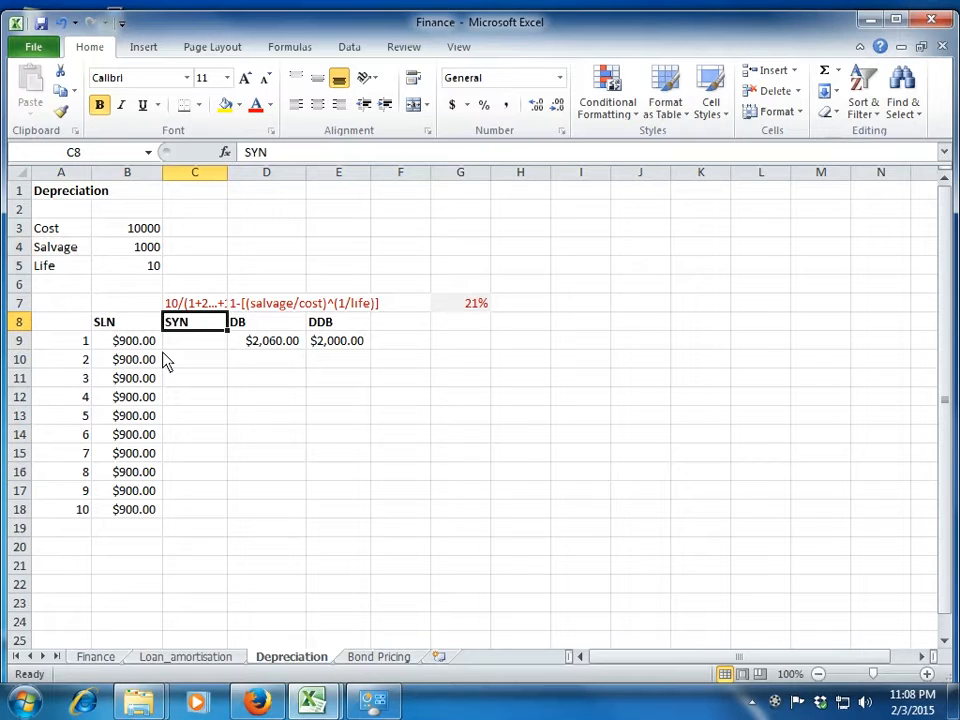
pyautogui.write('SYD')
pyautogui.press('Return')
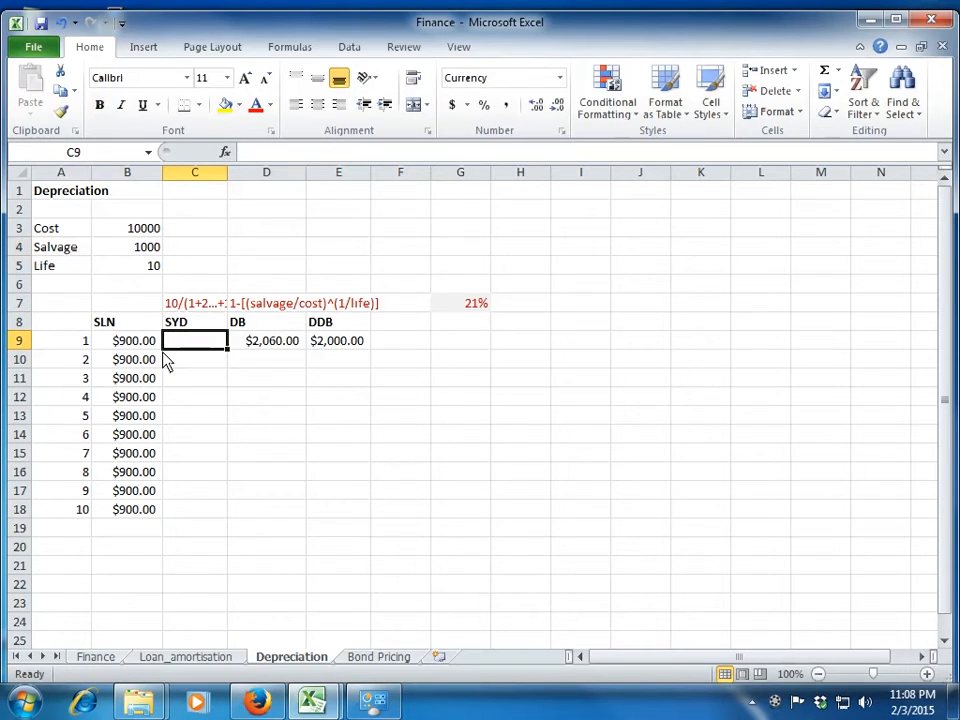
# Try to enter the sum-of-years fraction =10/(10+9+8...1) as a formula in D4.
pyautogui.press('Up')
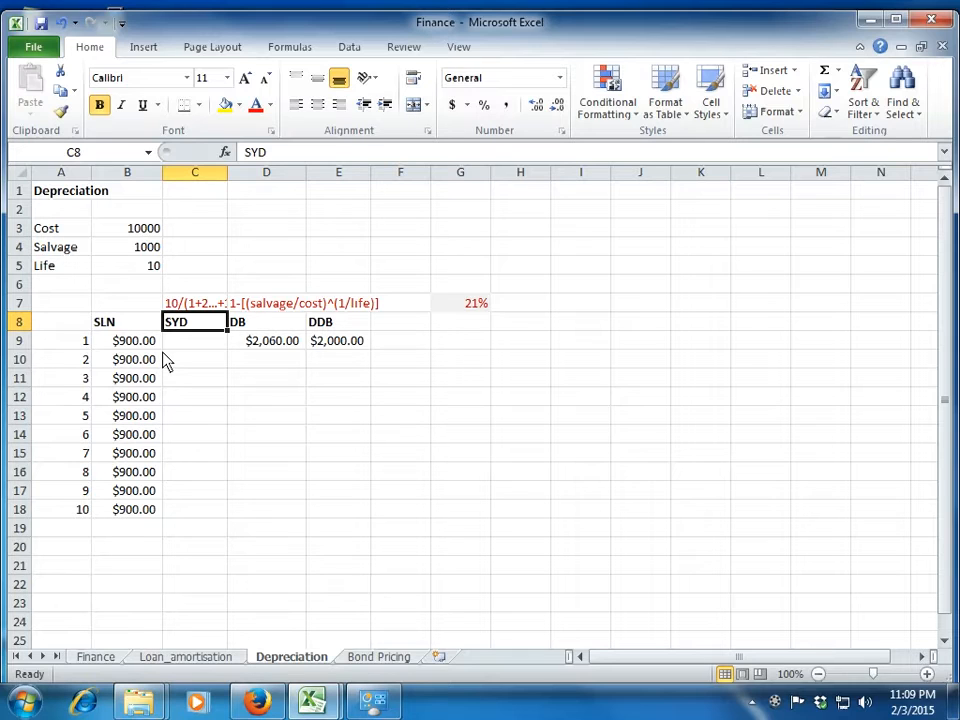
pyautogui.press('Up')
pyautogui.press('Up')
pyautogui.press('Up')
pyautogui.press('Up')
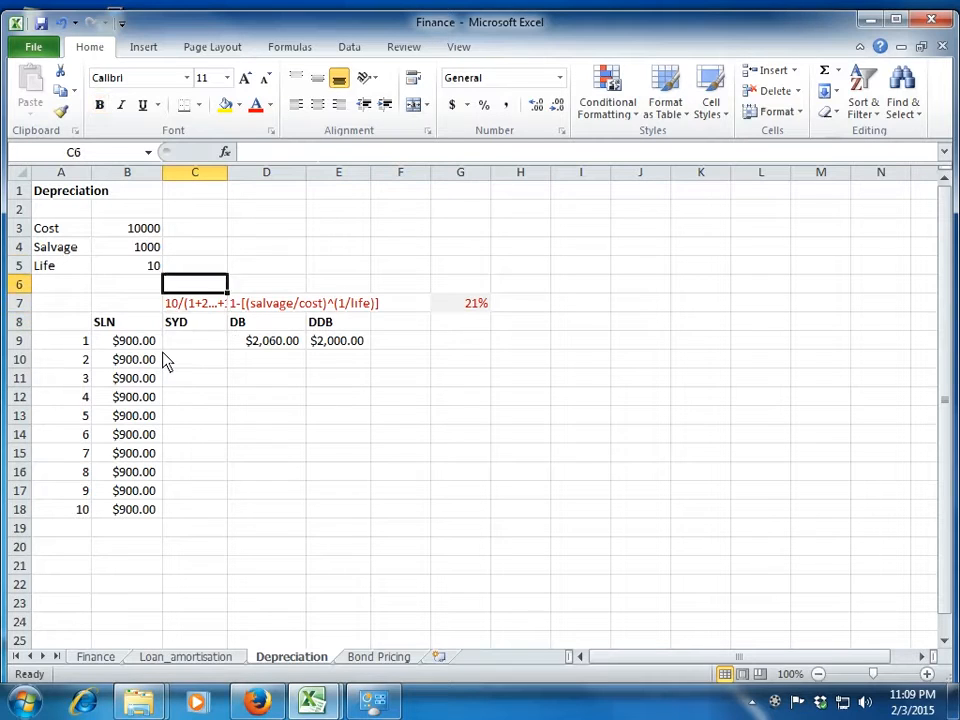
pyautogui.press('Right')
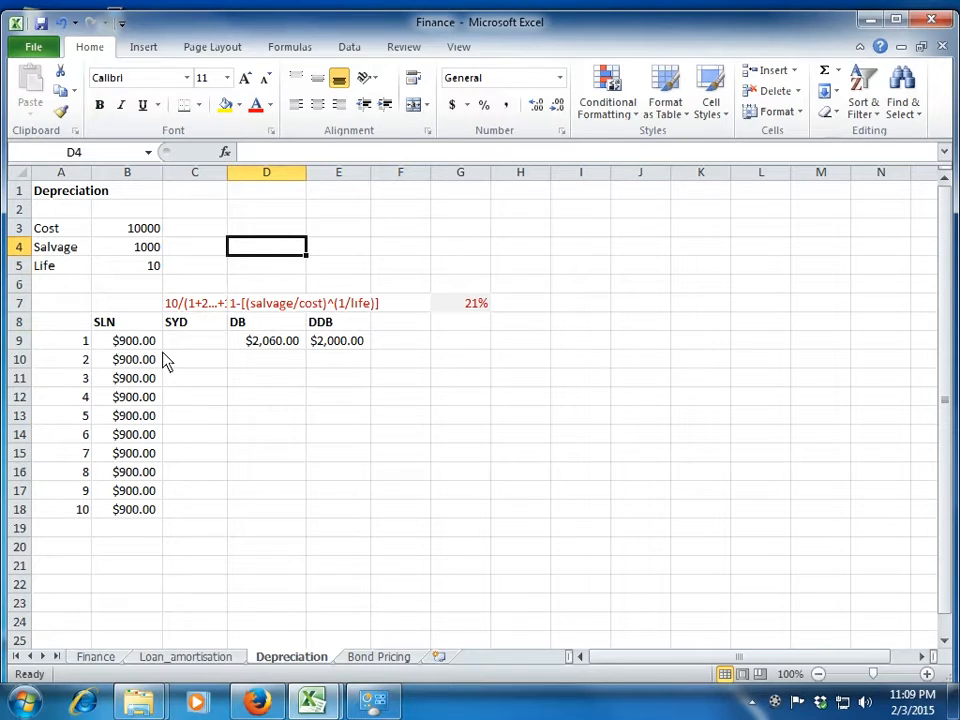
pyautogui.write('=10/(10+9+8')
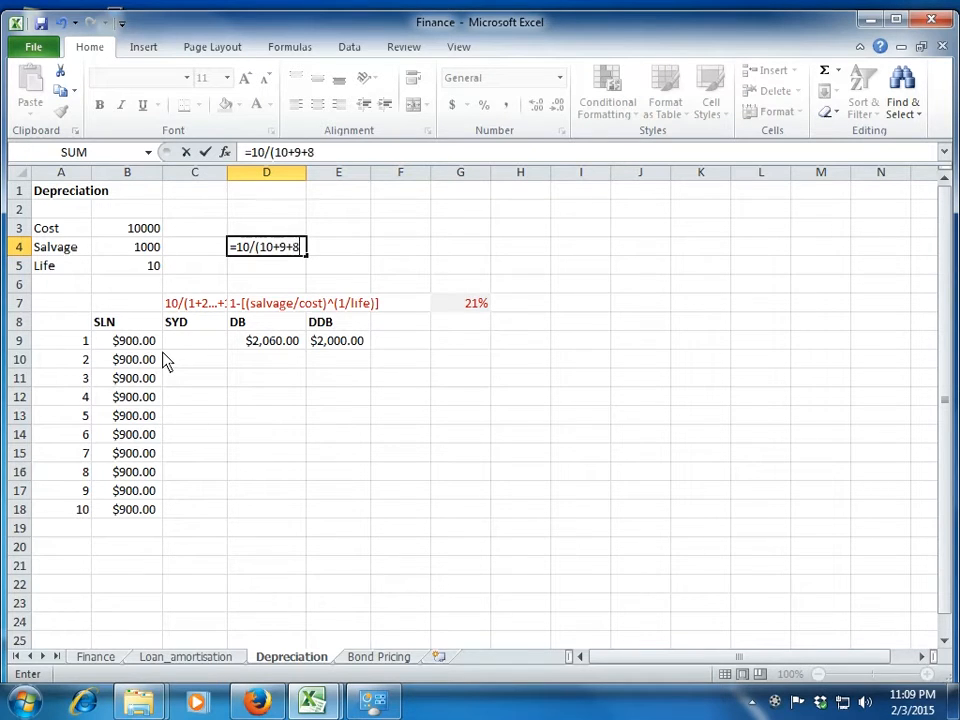
pyautogui.write('...1)')
pyautogui.press('Return')
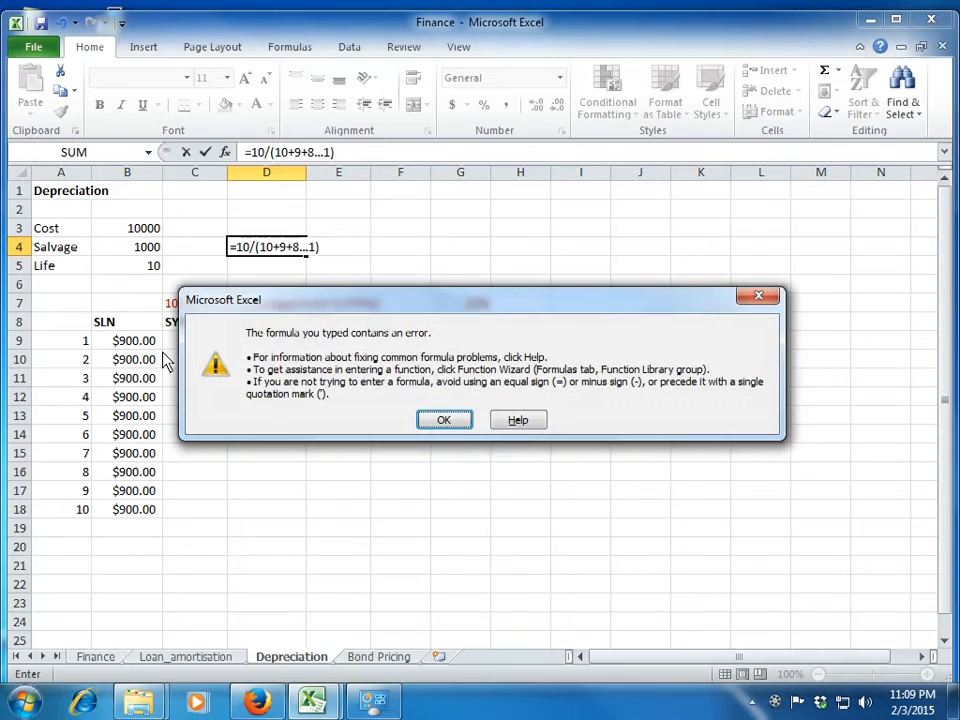
# Remove the leading equals sign so that D4 holds the text 10/(10+9+8...1).
pyautogui.press('Return')
pyautogui.press('Left')
pyautogui.press('Left')
pyautogui.press('Left')
pyautogui.press('Left')
pyautogui.press('Left')
pyautogui.press('Left')
pyautogui.press('Left')
pyautogui.press('Left')
pyautogui.press('Left')
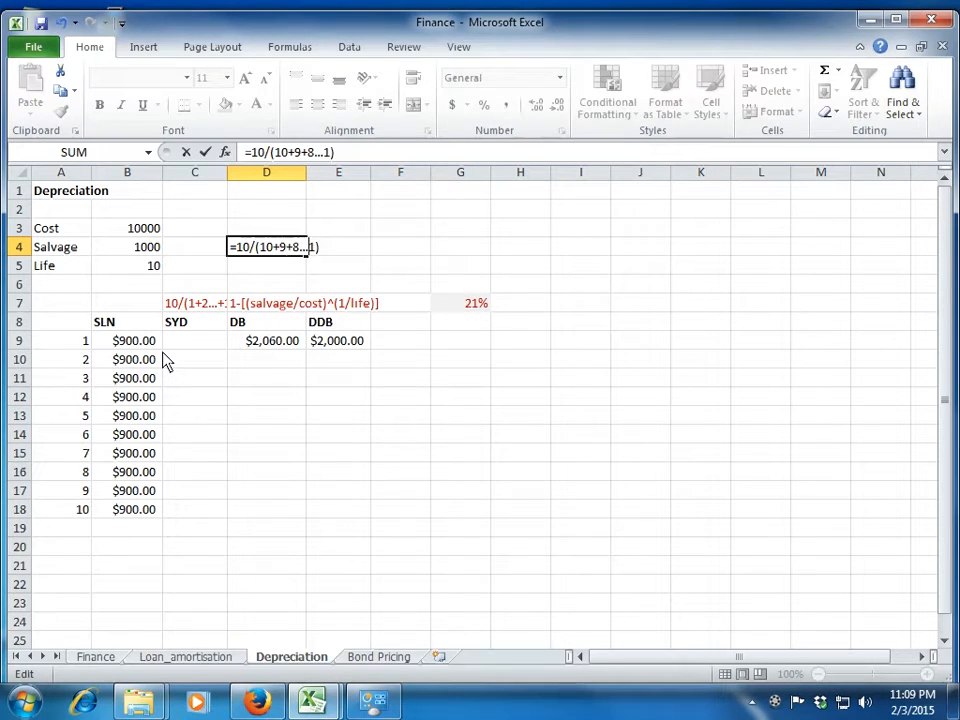
pyautogui.press('Left')
pyautogui.press('BackSpace')
pyautogui.press('Return')
pyautogui.press('Up')
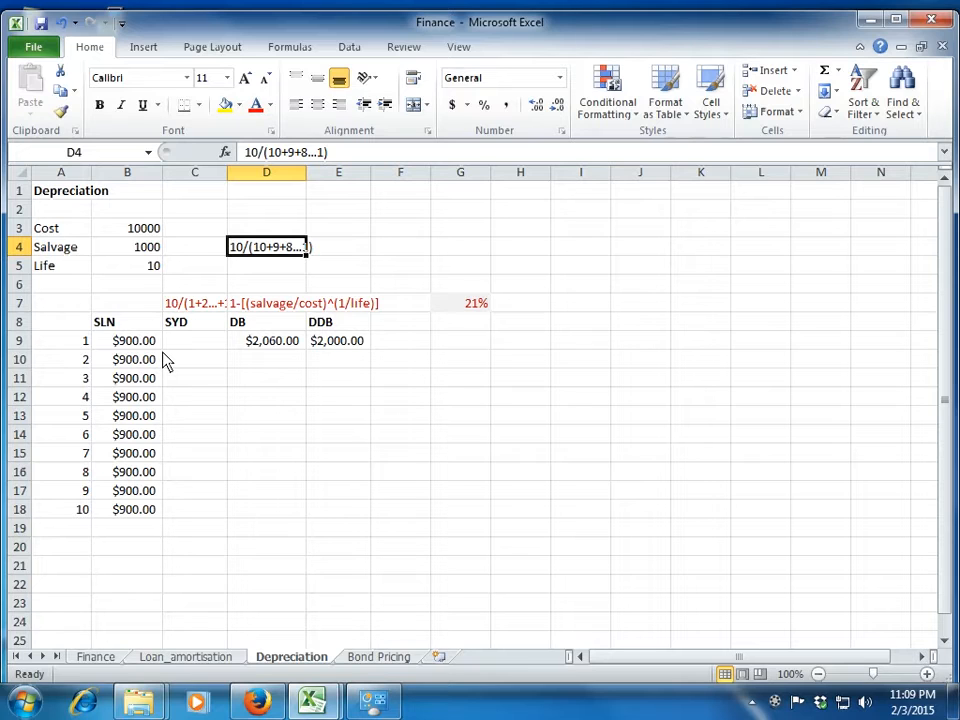
# Clear the sum-of-years fraction text from D4 and select C9 under the SYD heading.
pyautogui.press('Delete')
pyautogui.press('Left')
pyautogui.press('Left')
pyautogui.press('Down')
pyautogui.press('Right')
pyautogui.press('Down')
pyautogui.press('Down')
pyautogui.press('Down')
pyautogui.press('Down')
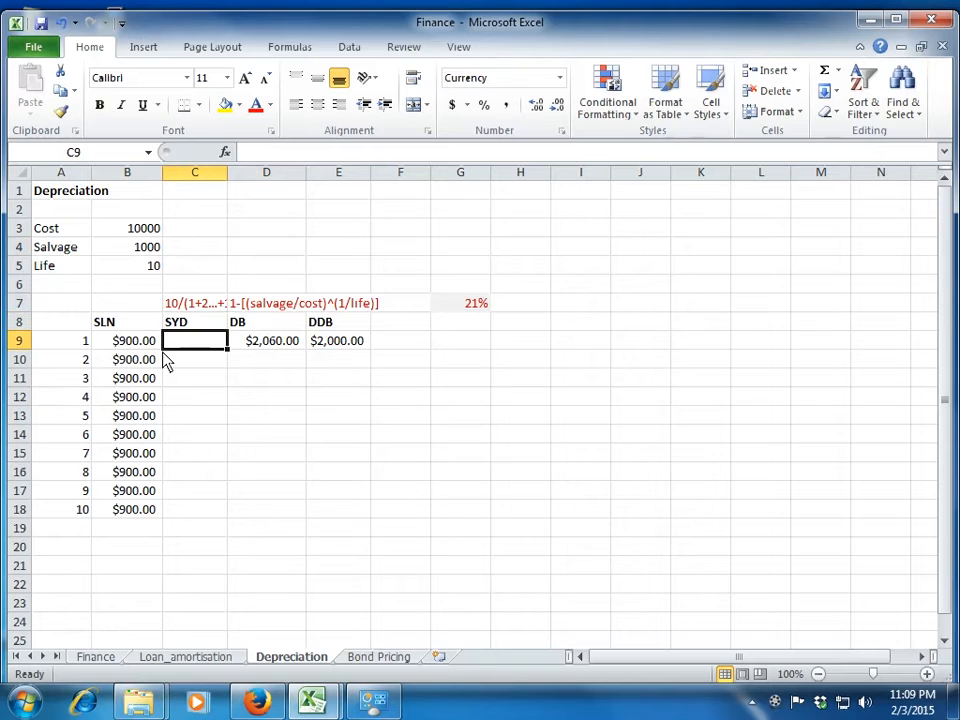
# Start a SYD formula in C9 with B3 as the cost and B4 as the salvage value.
pyautogui.write('=sy')
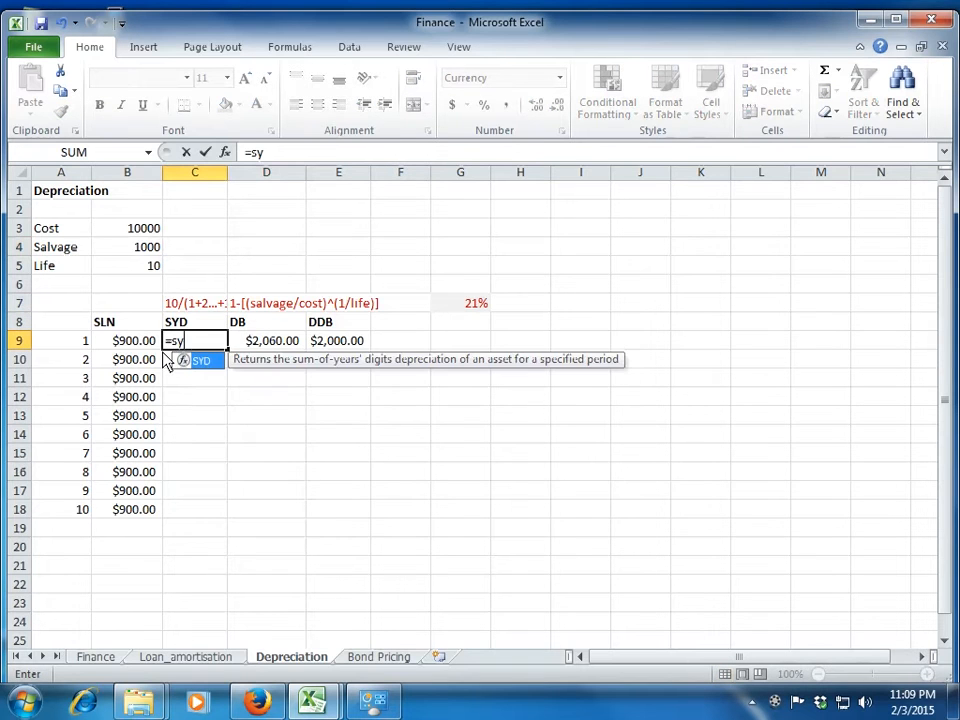
pyautogui.write('d(')
pyautogui.press('Up')
pyautogui.press('Up')
pyautogui.press('Up')
pyautogui.press('Up')
pyautogui.press('Up')
pyautogui.press('Up')
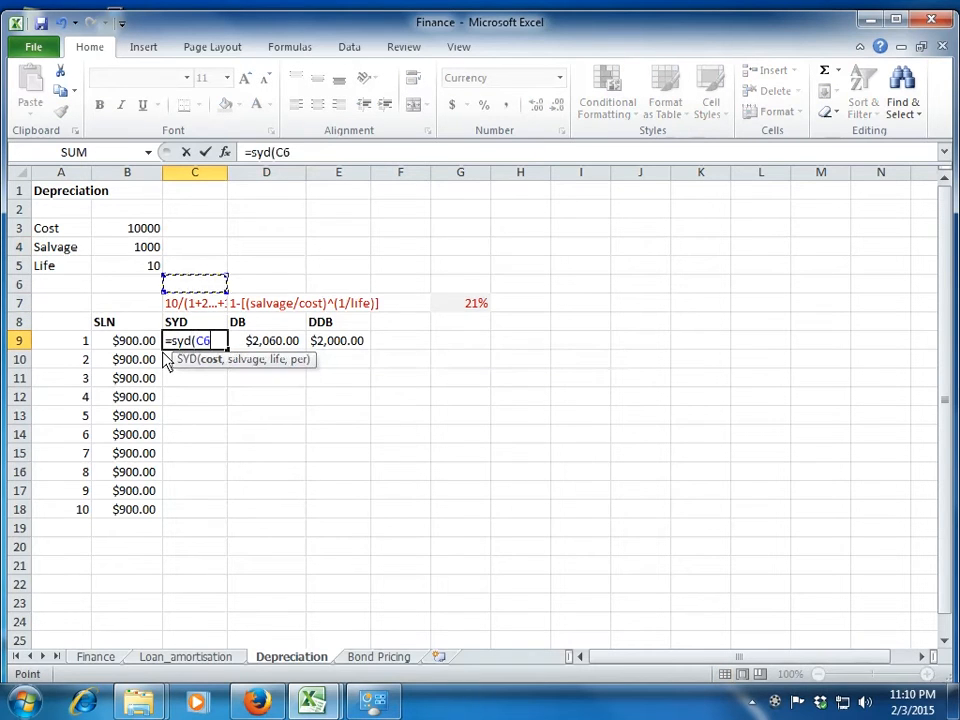
pyautogui.press('Left')
pyautogui.write(',')
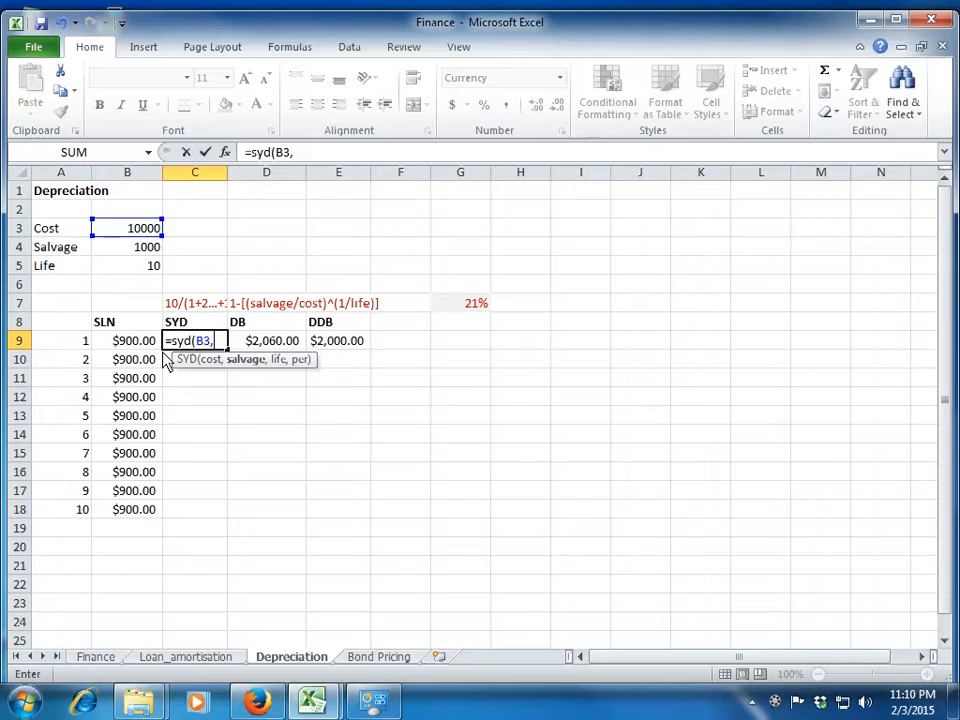
pyautogui.press('Up')
pyautogui.press('Up')
pyautogui.press('Up')
pyautogui.press('Up')
pyautogui.press('Up')
# Complete the formula in C9 with B5 as the life and A9 as the period, giving =SYD(B3,B4,B5,A9).
pyautogui.write(',')
pyautogui.press('Up')
pyautogui.press('Up')
pyautogui.press('Up')
pyautogui.press('Up')
pyautogui.press('Left')
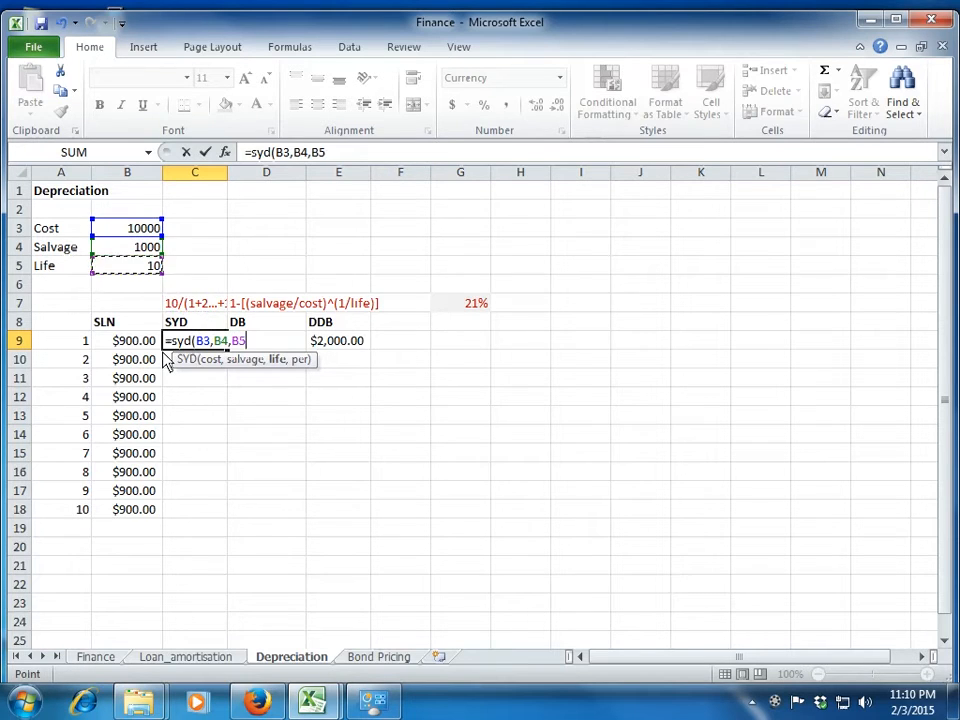
pyautogui.write(',')
pyautogui.press('Left')
pyautogui.press('Left')
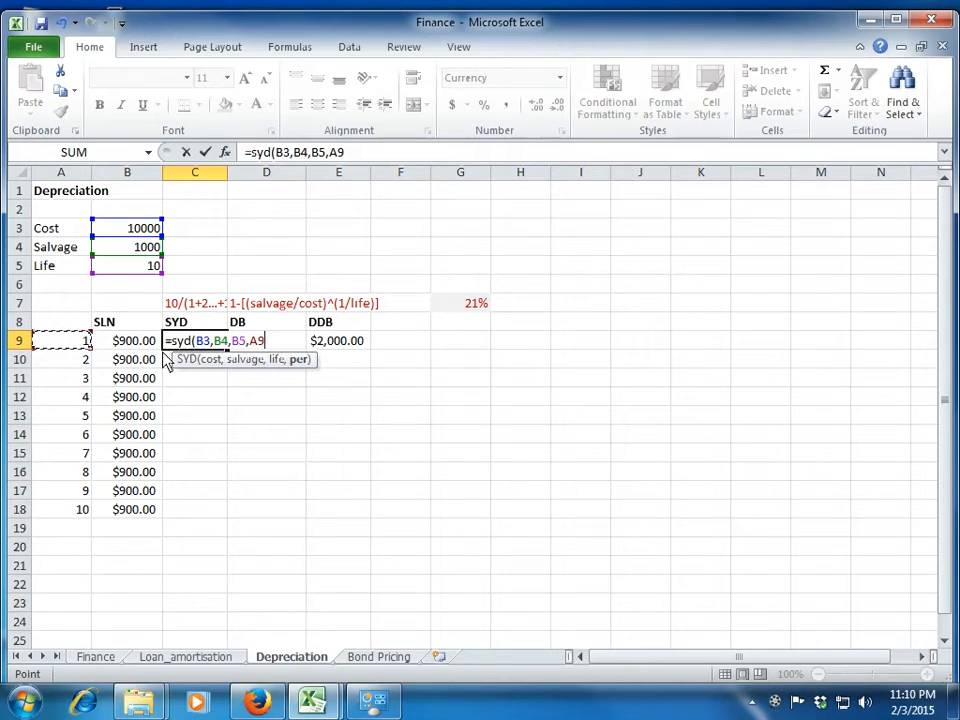
pyautogui.write(')')
pyautogui.press('Return')
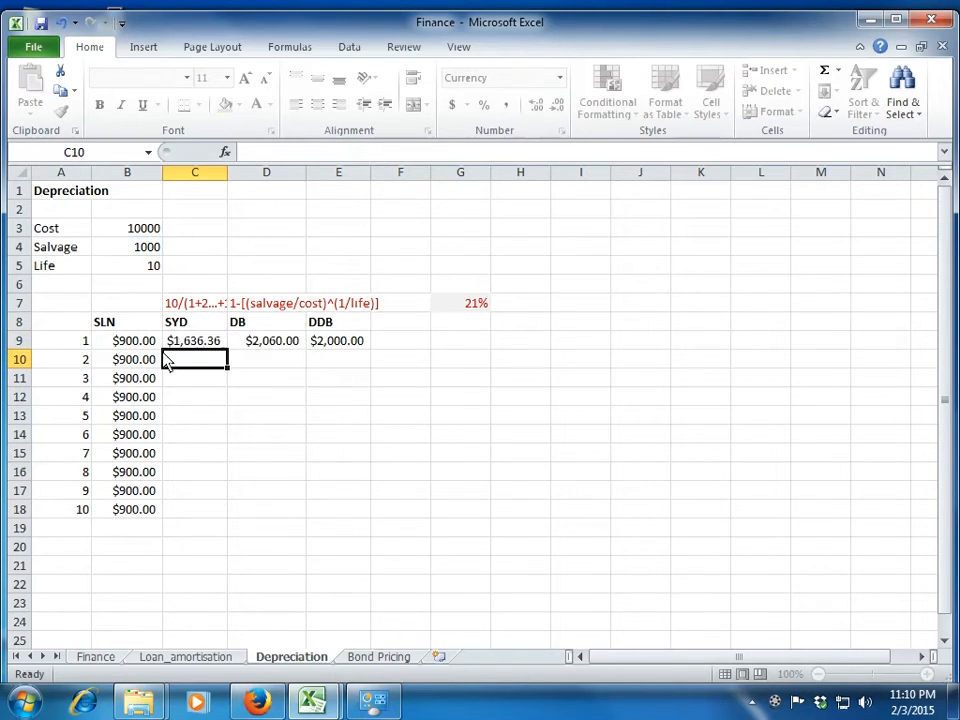
# Try to fill the SYD formula from C9 down to C18 with its relative references.
pyautogui.press('Up')
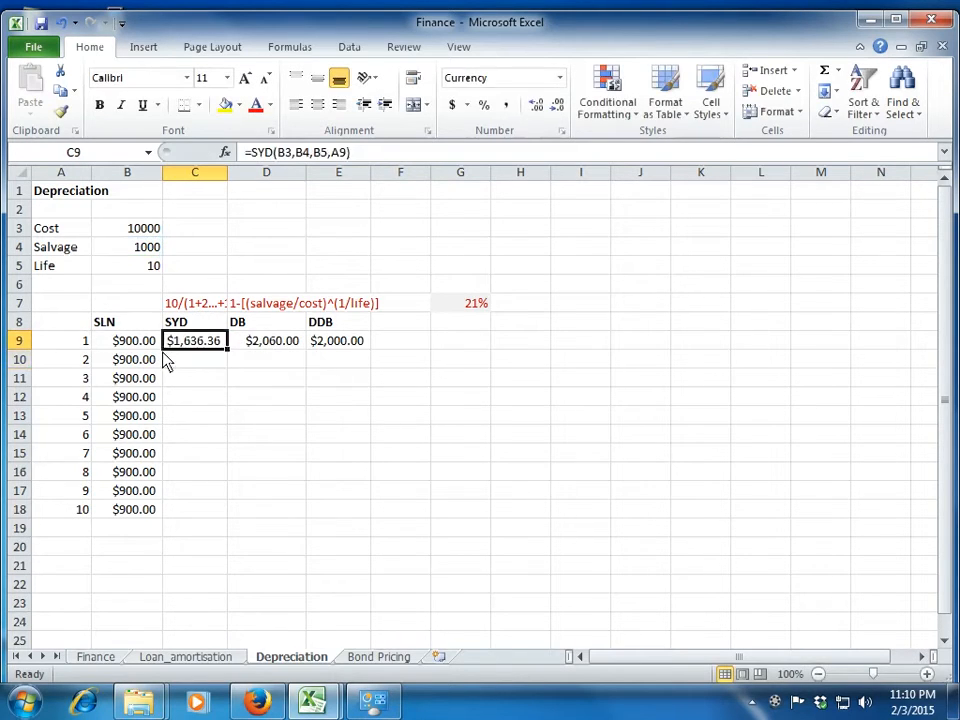
pyautogui.doubleClick(227, 350)
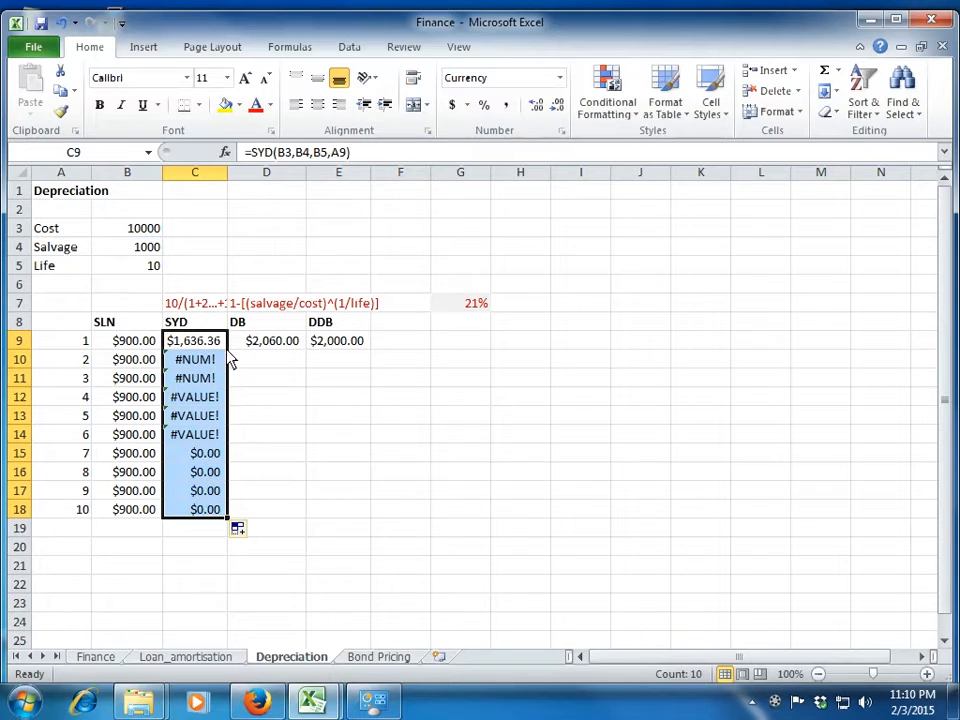
# Make the cost, salvage and life references in C9 absolute so the formula reads =SYD($B$3,$B$4,$B$5,A9).
pyautogui.click(204, 340)
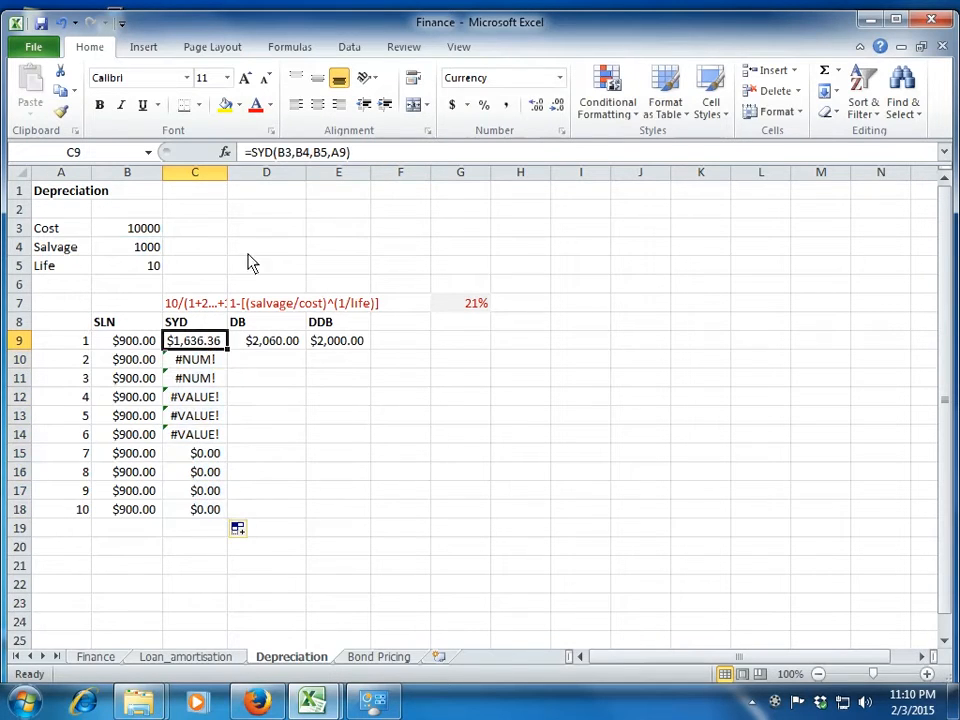
pyautogui.click(292, 155)
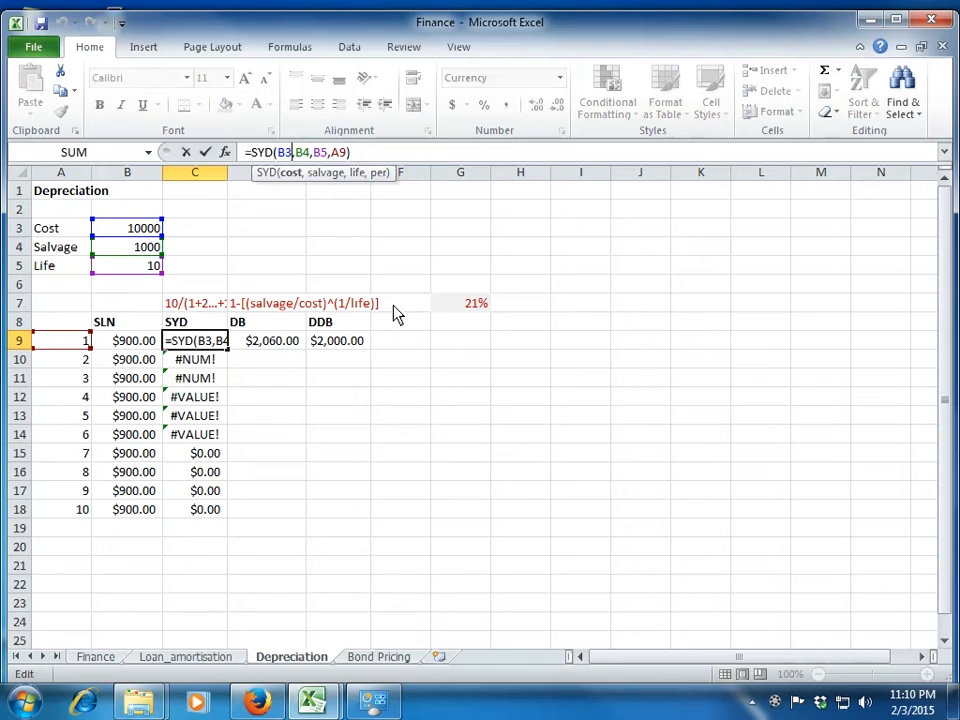
pyautogui.press('F4')
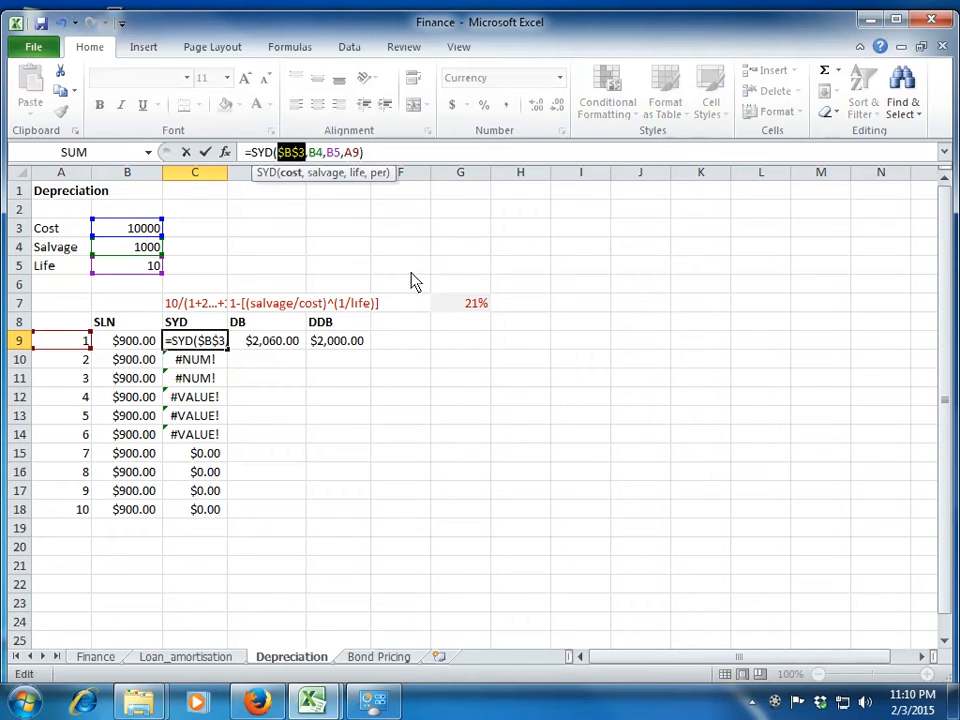
pyautogui.click(321, 154)
pyautogui.press('F4')
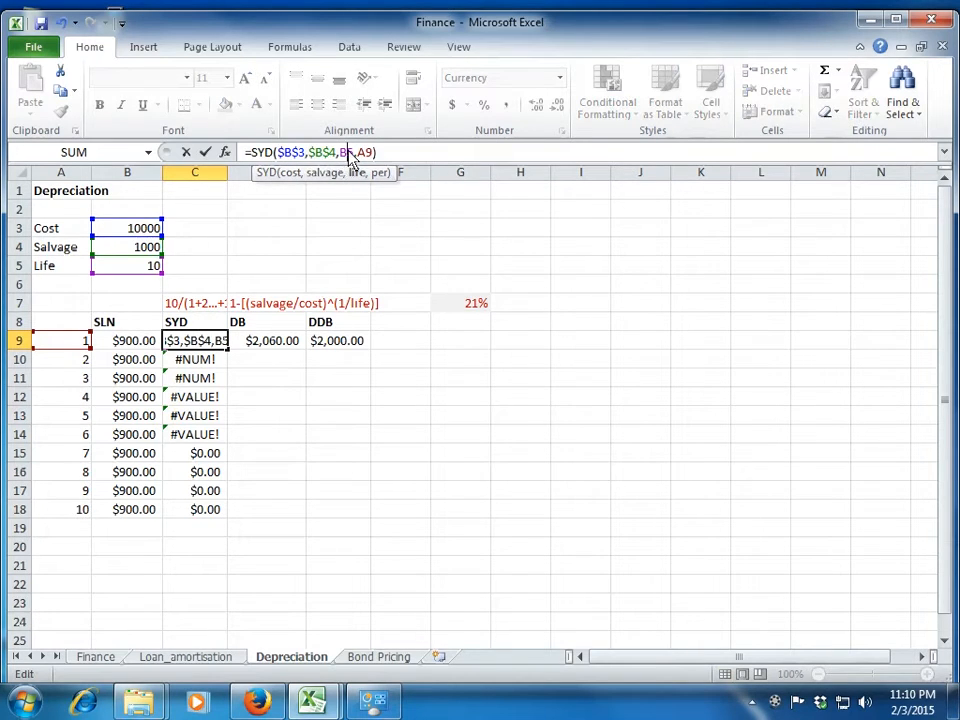
pyautogui.click(348, 153)
pyautogui.press('F4')
pyautogui.hotkey('ctrl', 'Return')
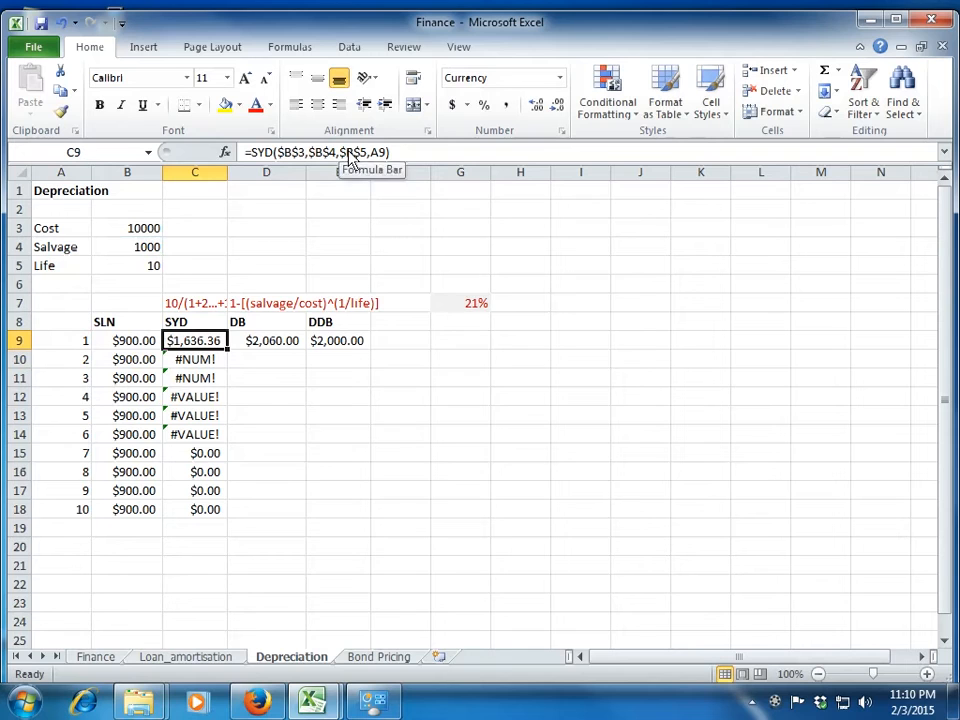
# Copy the corrected SYD formula from C9 down through C18.
pyautogui.hotkey('ctrl', 'c')
pyautogui.hotkey('ctrl', 'shift', 'Down')
pyautogui.press('Return')
# Check the copied SYD formulas down column C and compare them with the existing DB formula in D9.
pyautogui.press('Down')
pyautogui.press('Down')
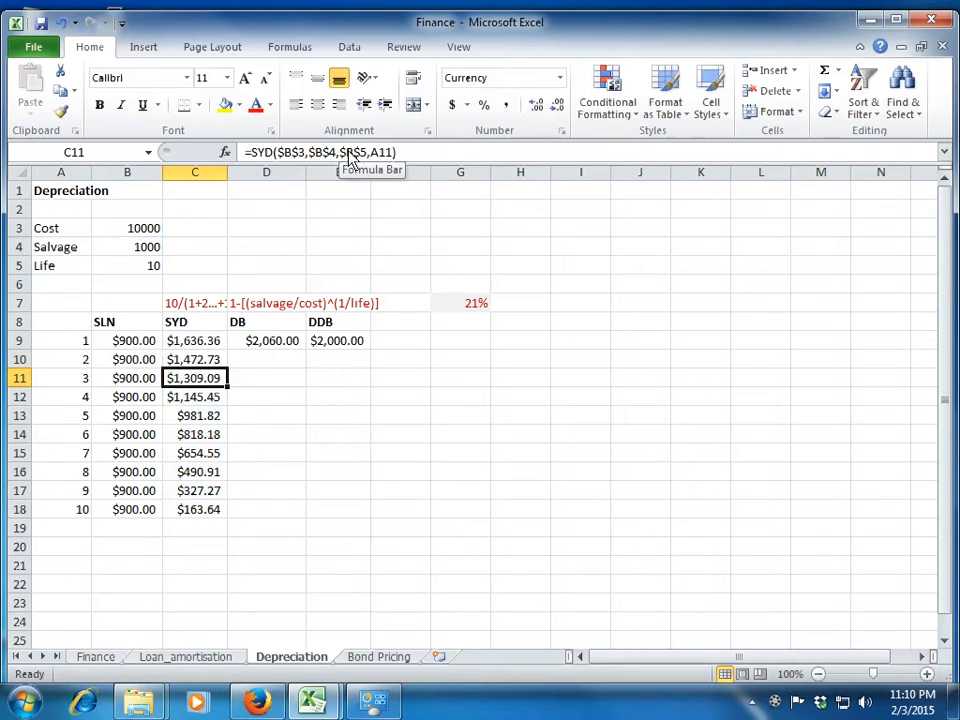
pyautogui.press('Up')
pyautogui.press('Up')
pyautogui.press('Down')
pyautogui.press('Down')
pyautogui.press('Down')
pyautogui.press('Down')
pyautogui.press('Down')
pyautogui.press('Down')
pyautogui.press('Down')
pyautogui.press('Down')
pyautogui.press('Down')
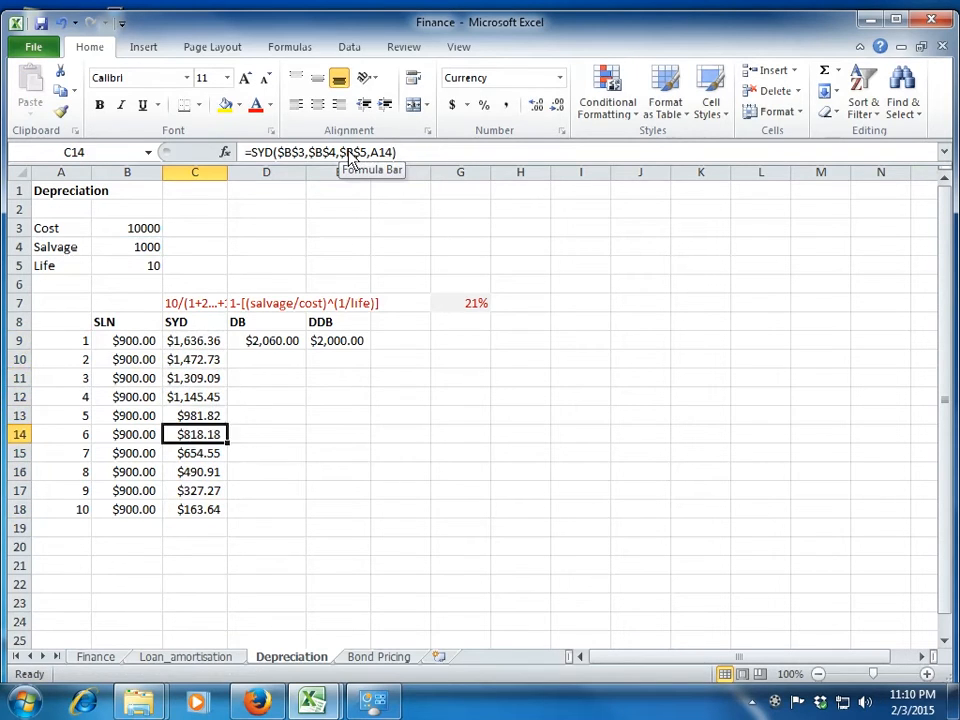
pyautogui.press('Up')
pyautogui.press('Right')
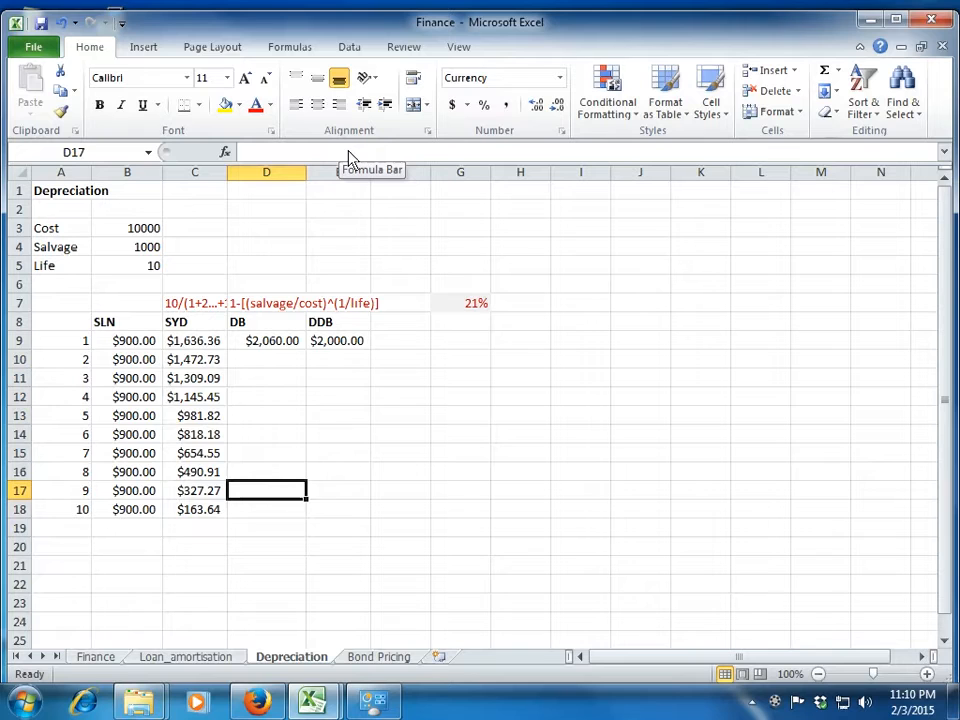
pyautogui.hotkey('ctrl', 'Up')
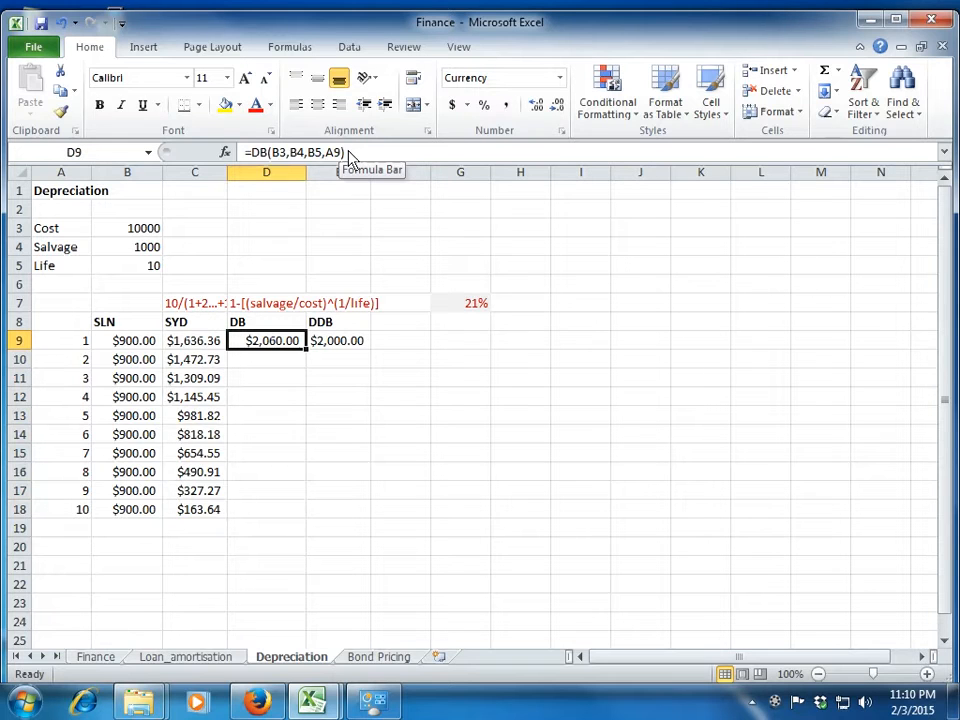
pyautogui.press('Left')
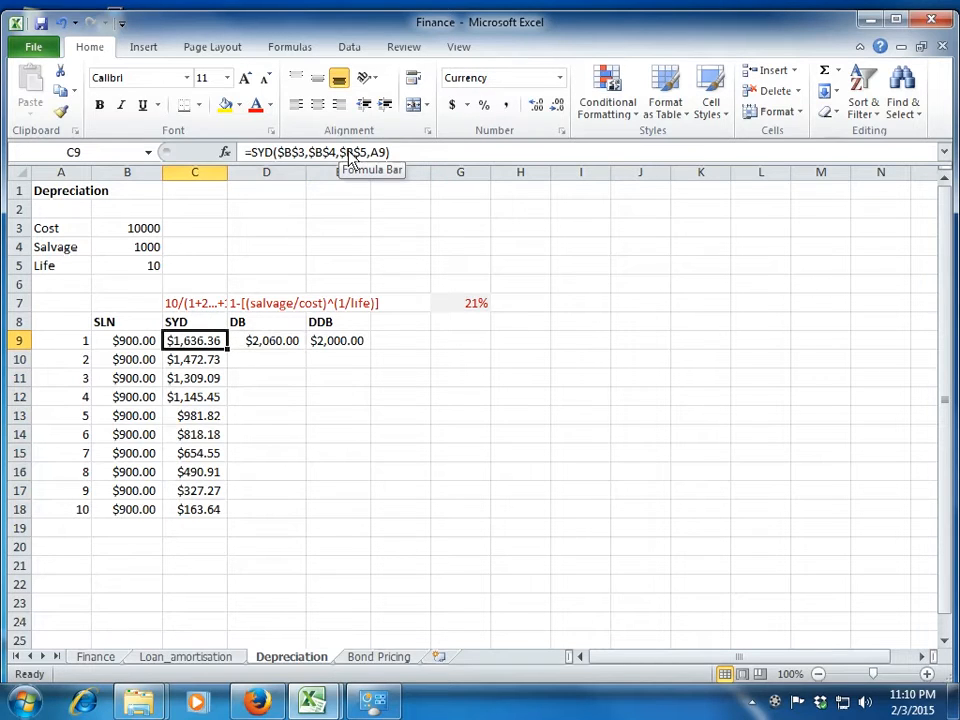
# Examine the DB rate expression in D7 alongside the cost, salvage and life inputs and the first-year formulas.
pyautogui.press('Right')
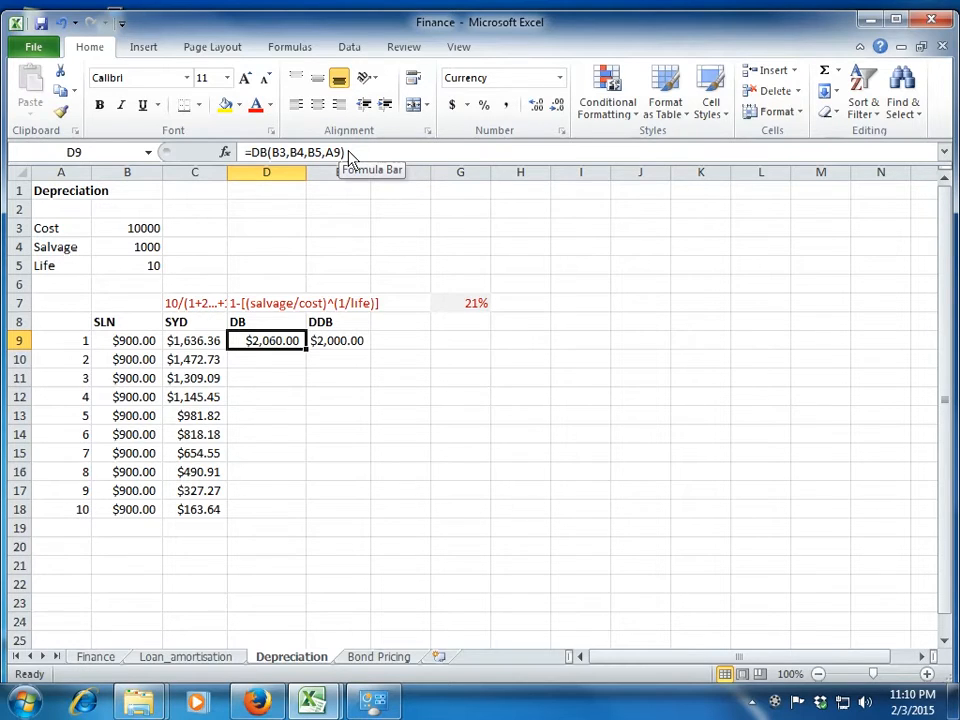
pyautogui.press('Up')
pyautogui.press('Up')
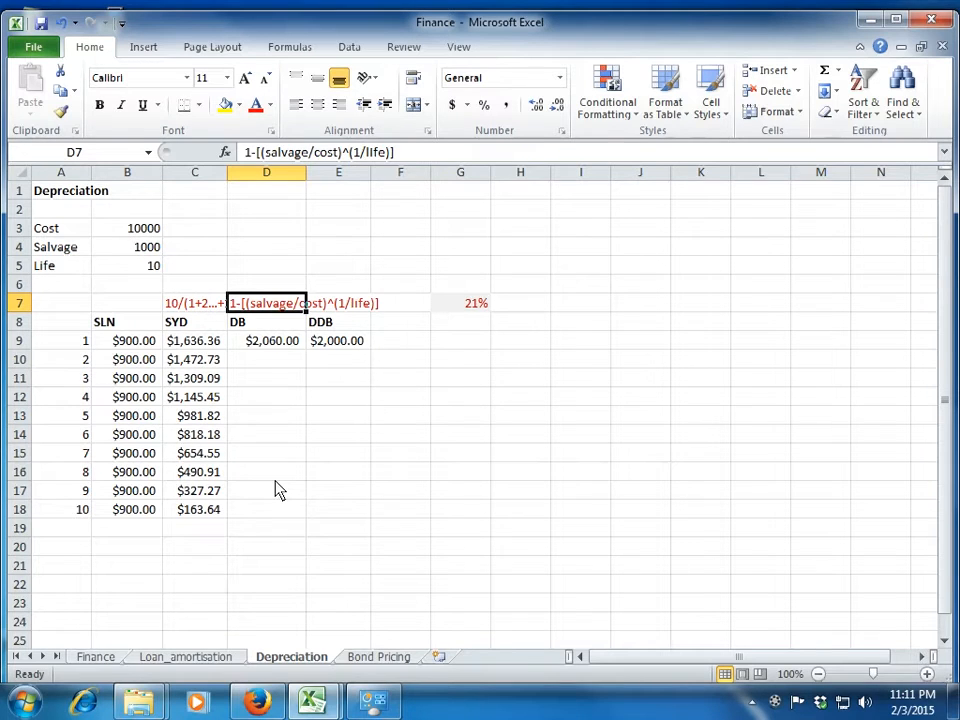
pyautogui.press('Down')
pyautogui.press('Down')
pyautogui.press('Left')
pyautogui.press('Left')
pyautogui.press('Up')
pyautogui.press('Right')
pyautogui.press('Right')
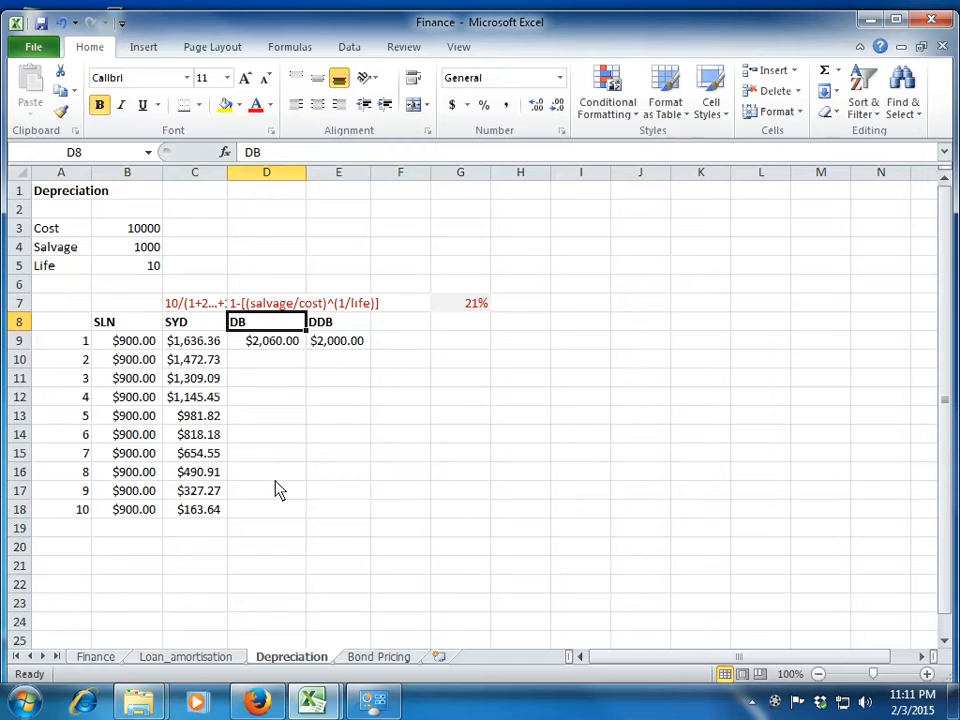
pyautogui.press('Down')
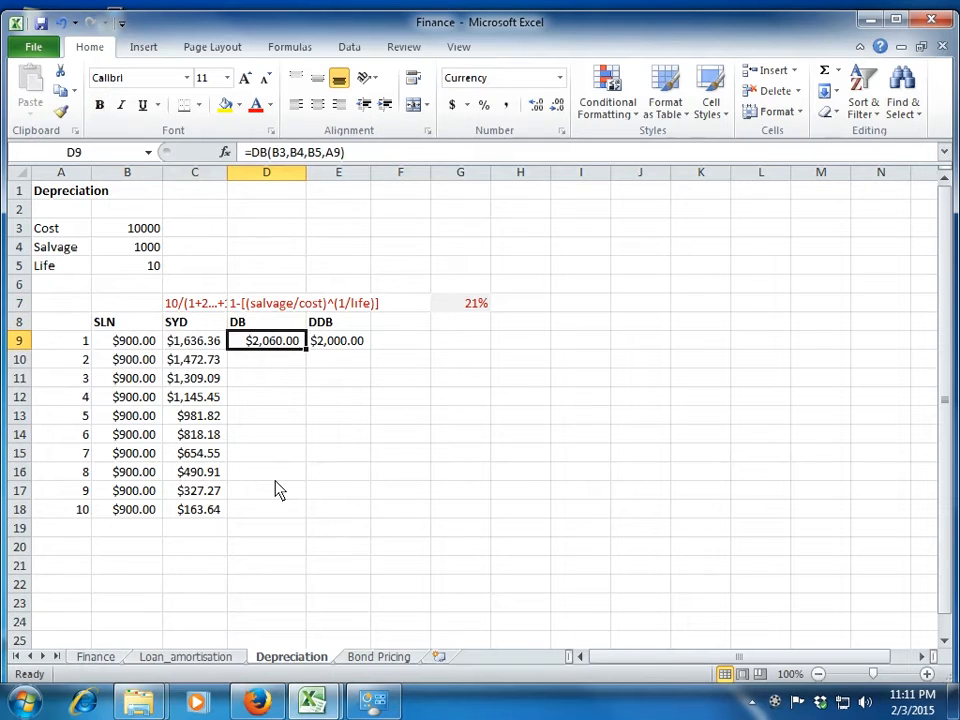
pyautogui.press('Left')
pyautogui.press('Left')
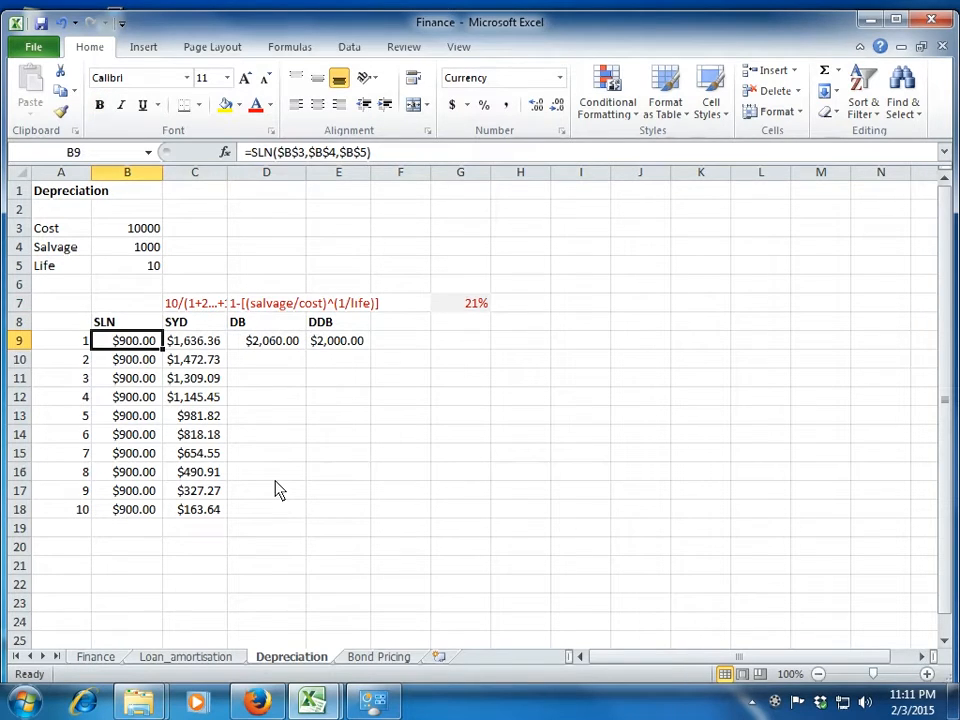
pyautogui.press('Up')
pyautogui.press('Up')
pyautogui.press('Up')
pyautogui.press('Up')
pyautogui.press('Up')
pyautogui.press('Up')
pyautogui.press('Up')
pyautogui.press('Up')
pyautogui.press('Down')
pyautogui.press('Down')
pyautogui.press('Right')
pyautogui.press('Down')
pyautogui.press('Down')
pyautogui.press('Down')
# Replace the formula in D9 with a DB formula taking B3 as the cost and absolute reference $B$4 as the salvage value.
pyautogui.press('Down')
pyautogui.press('Down')
pyautogui.press('Right')
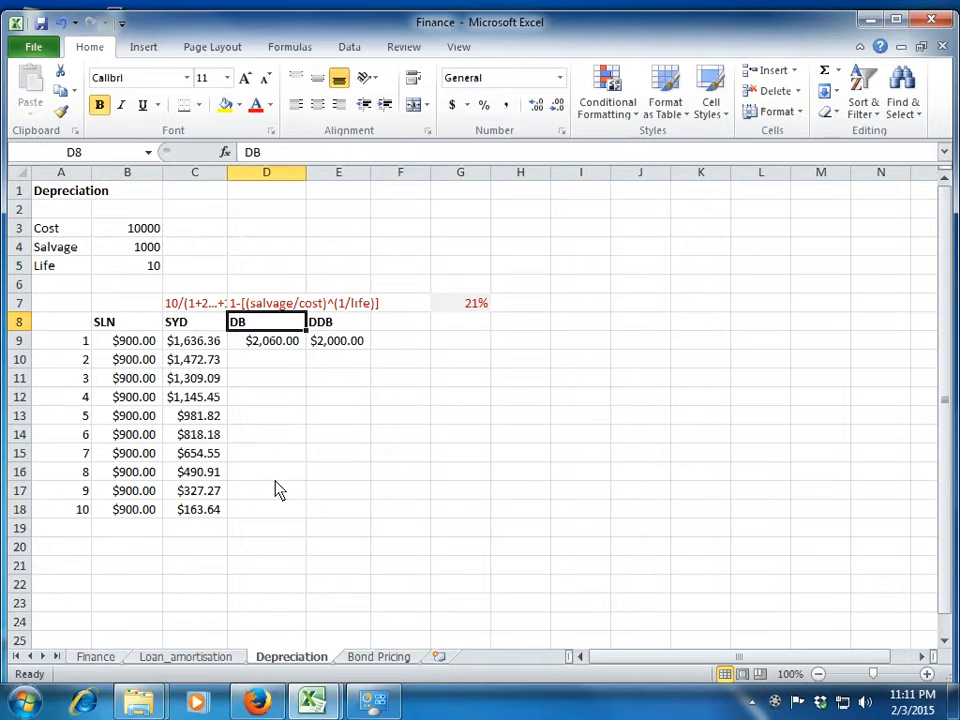
pyautogui.press('Down')
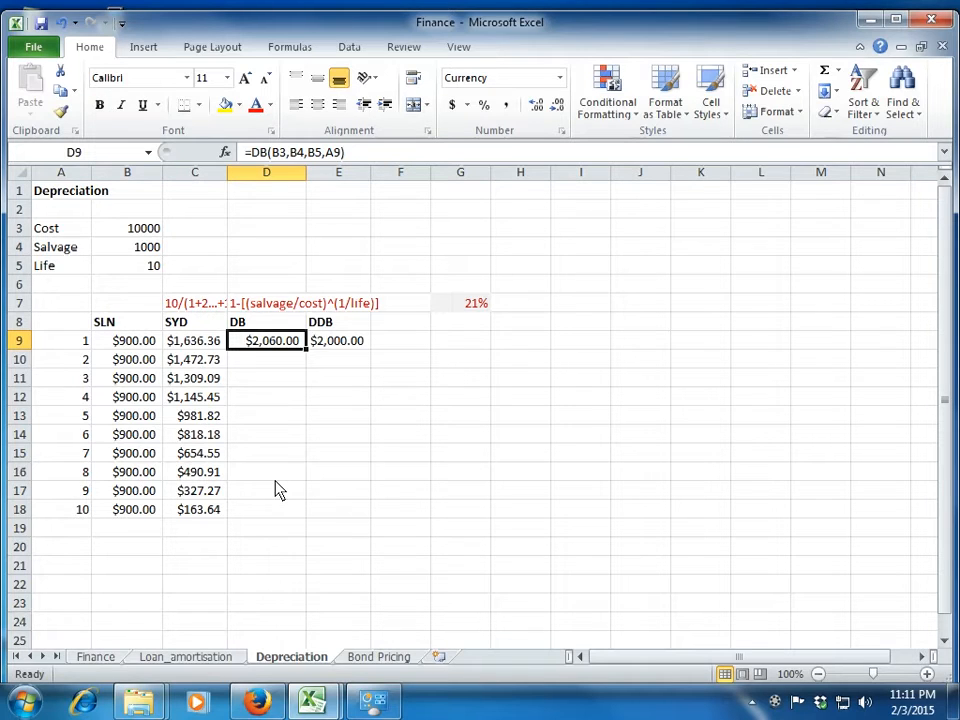
pyautogui.write('=')
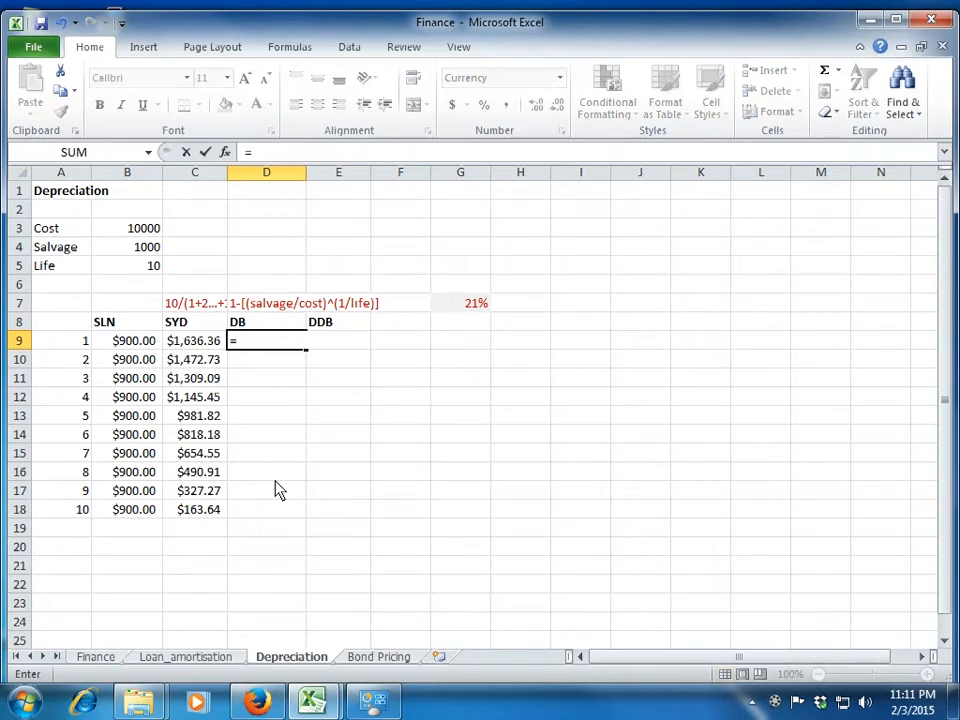
pyautogui.write('db(')
pyautogui.press('Up')
pyautogui.press('Up')
pyautogui.press('Up')
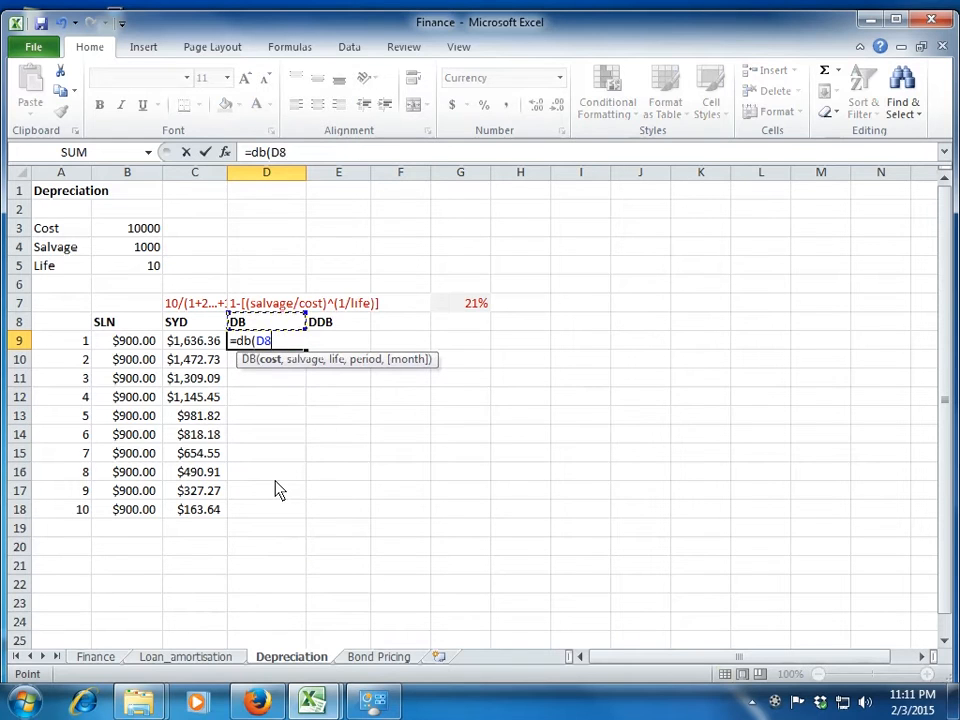
pyautogui.press('Up')
pyautogui.press('Up')
pyautogui.press('Up')
pyautogui.press('Left')
pyautogui.press('Left')
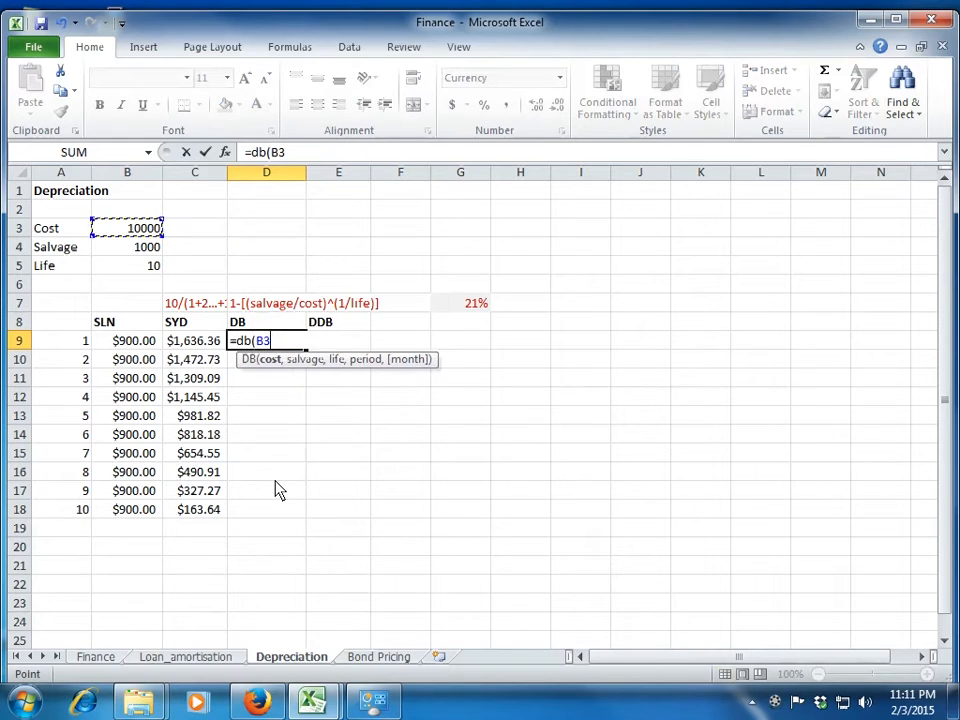
pyautogui.write(',')
pyautogui.press('Up')
pyautogui.press('Up')
pyautogui.press('Up')
pyautogui.press('Up')
pyautogui.press('Up')
pyautogui.press('Left')
pyautogui.press('Left')
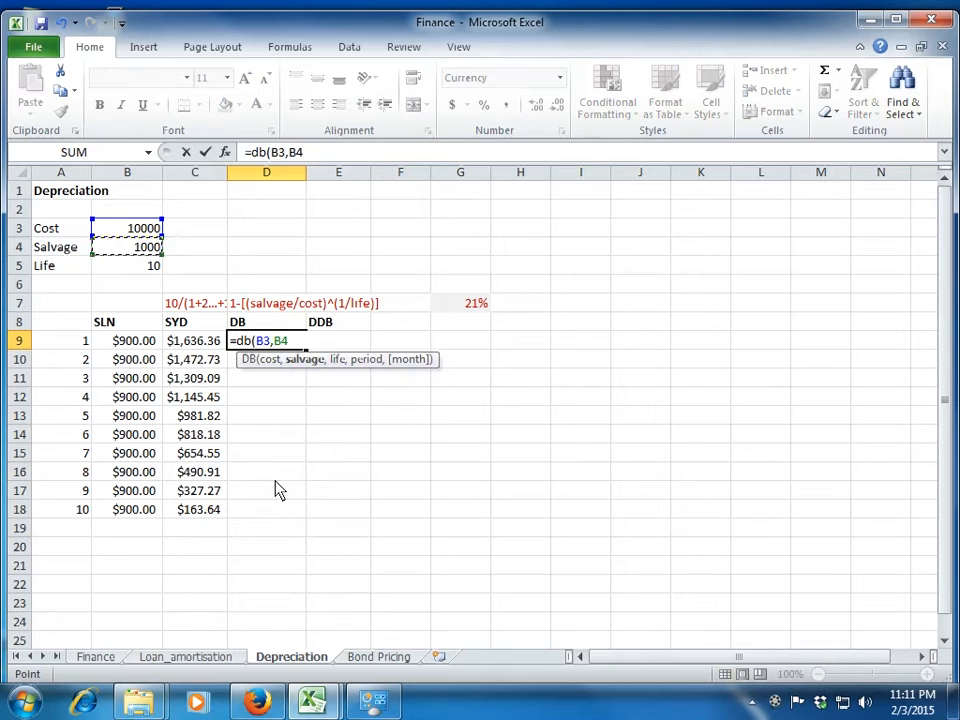
pyautogui.press('F3')
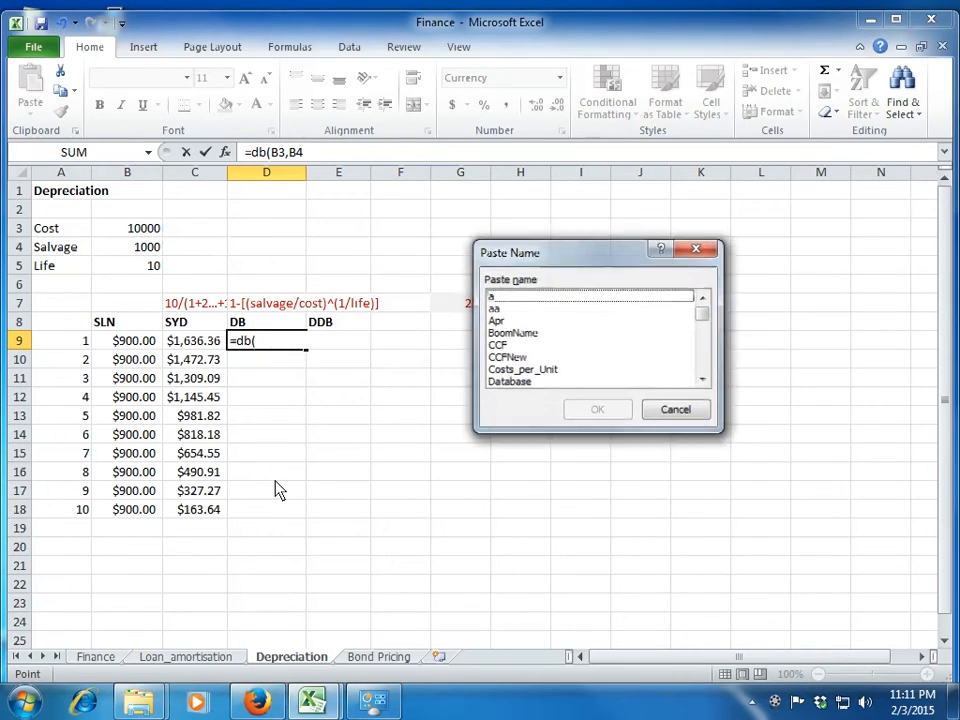
pyautogui.press('Escape')
pyautogui.press('F4')
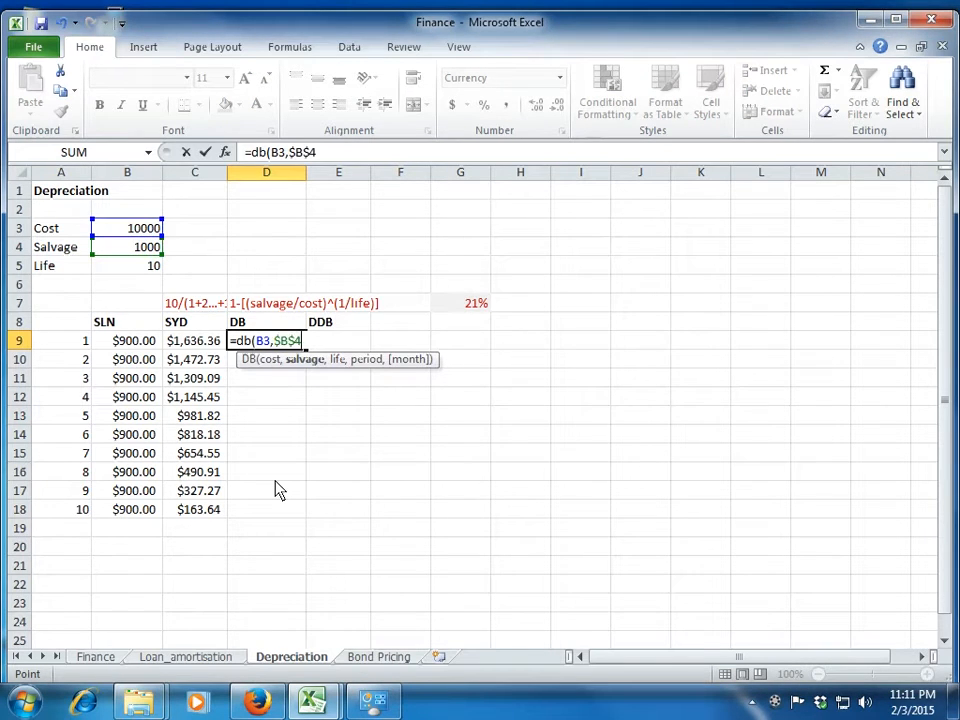
# Complete the arguments of the DB formula in D9 with B5 as the life and A9 as the period.
pyautogui.write(',')
pyautogui.press('Up')
pyautogui.press('Up')
pyautogui.press('Up')
pyautogui.press('Up')
pyautogui.press('Left')
pyautogui.press('Left')
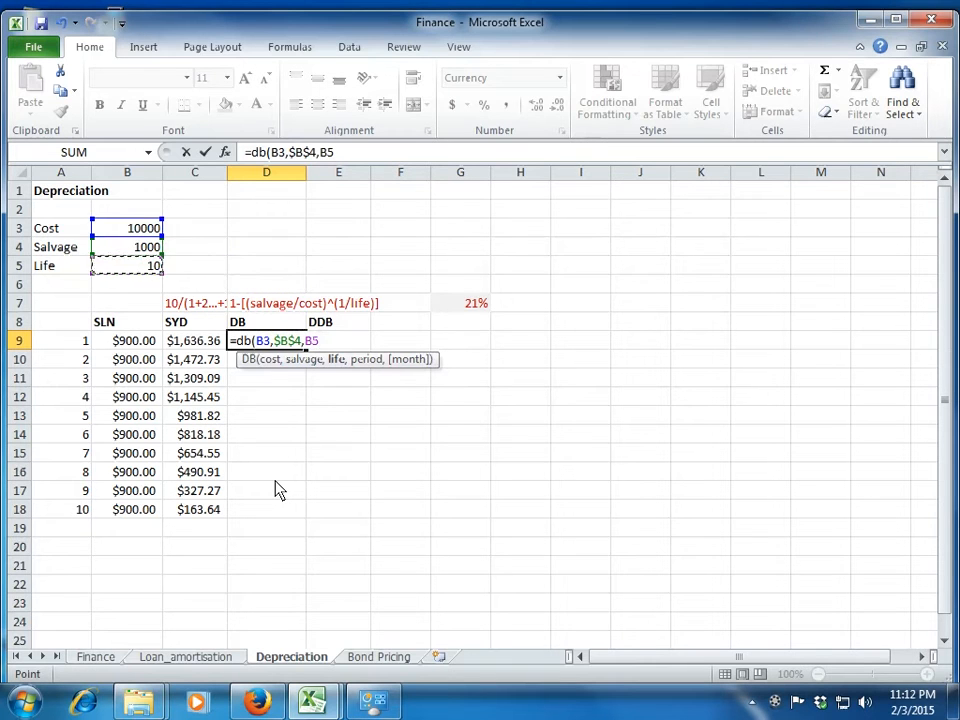
pyautogui.write(',')
pyautogui.press('Left')
pyautogui.press('Left')
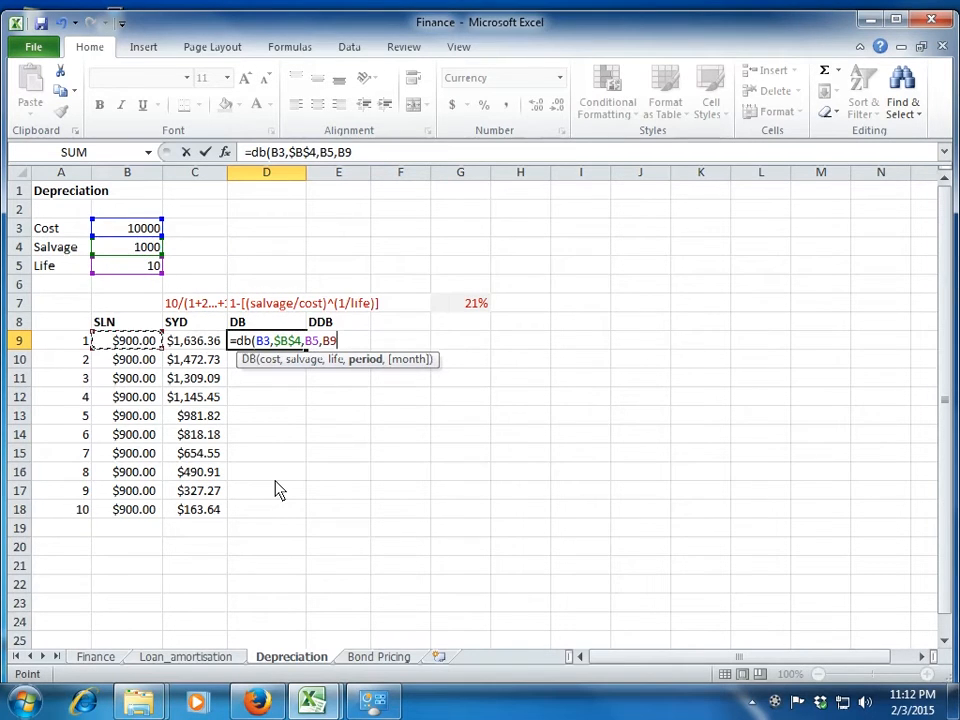
pyautogui.press('Left')
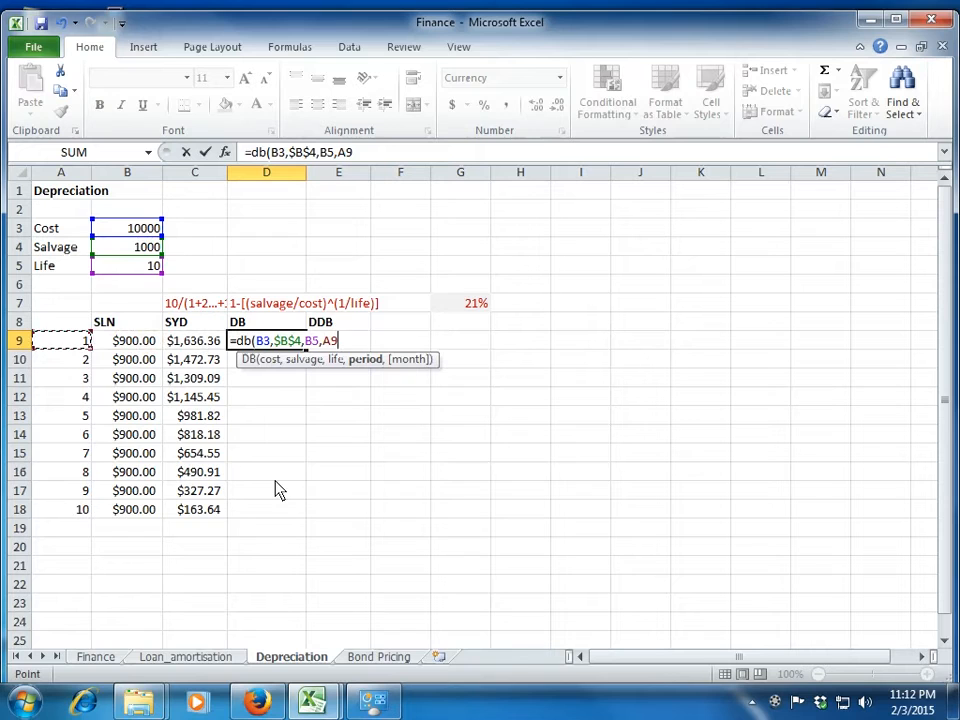
pyautogui.write(')')
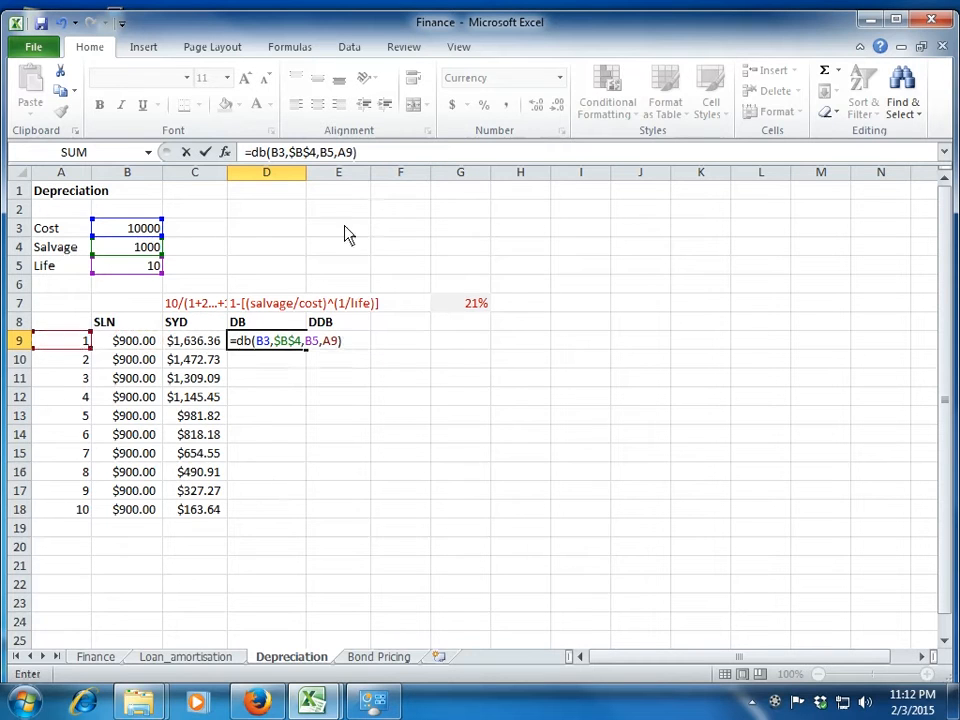
# Make the cost and life references in the D9 formula absolute as $B$3 and $B$5, and enter the formula.
pyautogui.click(279, 155)
pyautogui.press('F4')
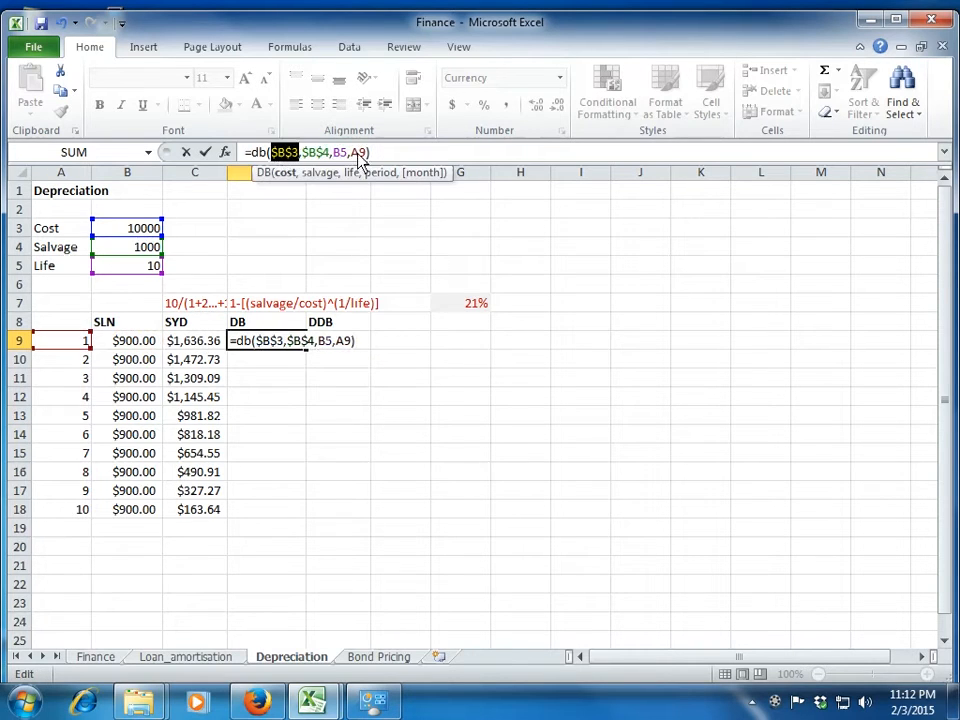
pyautogui.click(337, 153)
pyautogui.press('F4')
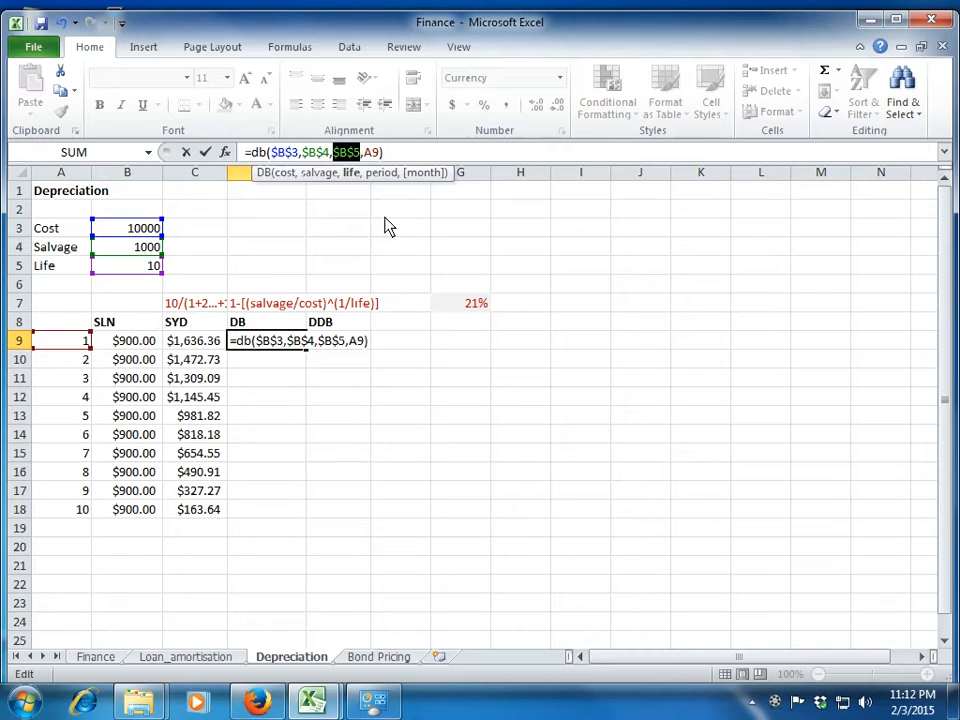
pyautogui.press('Return')
pyautogui.press('Up')
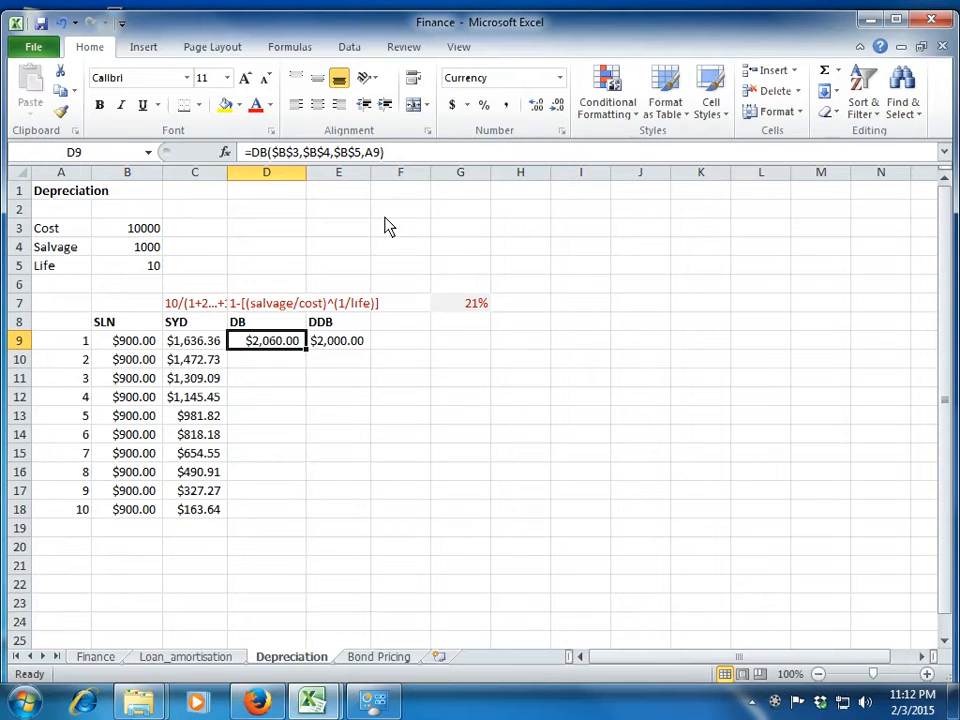
# Examine the depreciation rate formula in G7 that underlies the DB calculation.
pyautogui.press('Up')
pyautogui.press('Up')
pyautogui.press('Right')
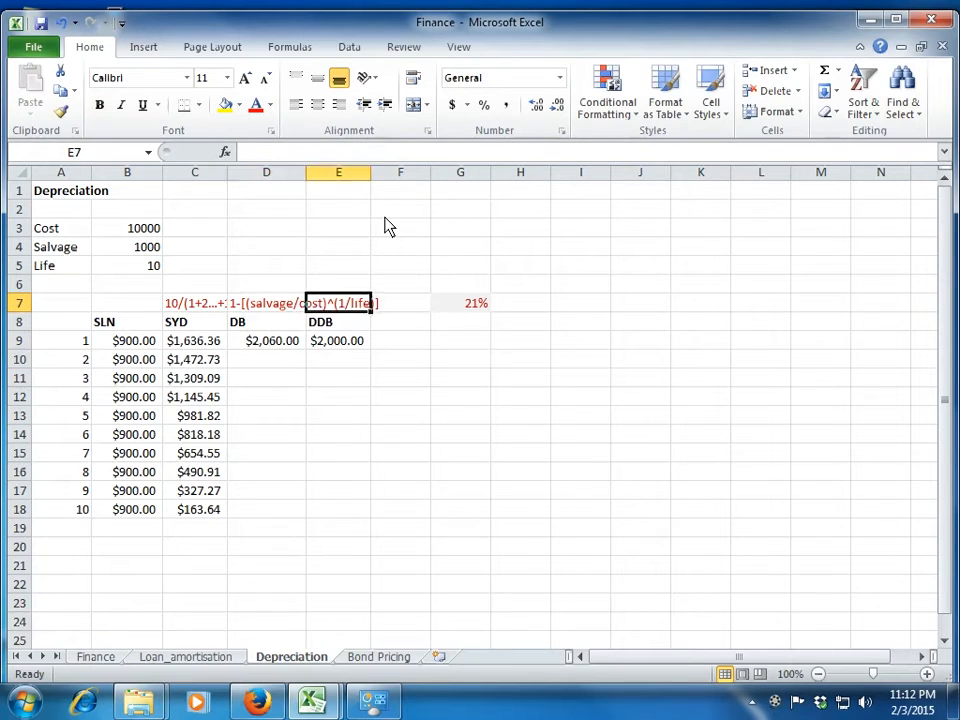
pyautogui.press('Right')
pyautogui.press('Right')
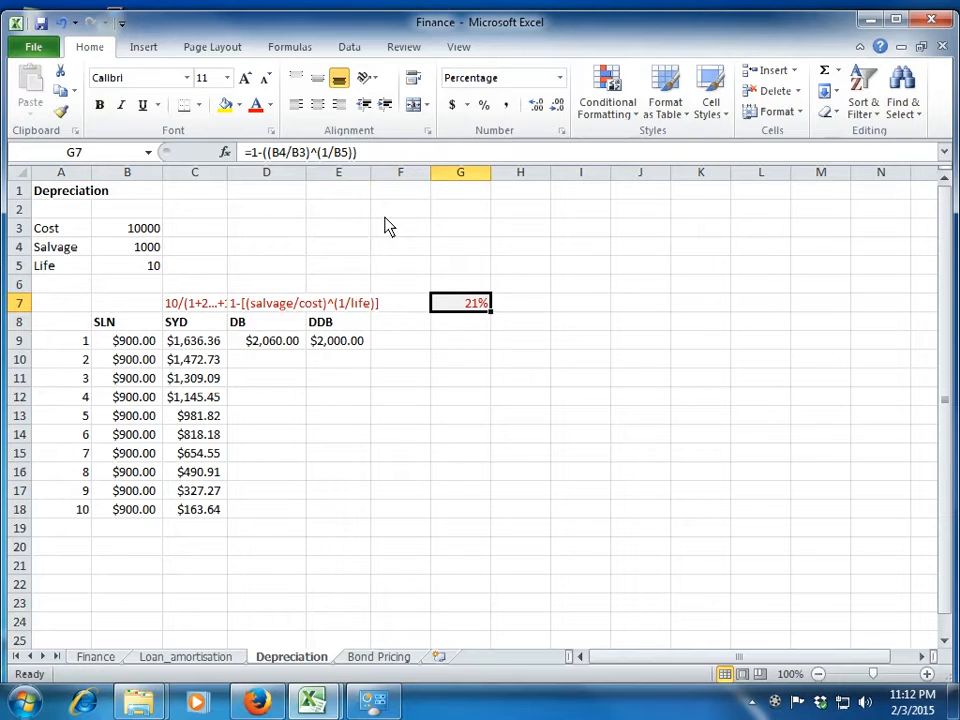
pyautogui.press('Left')
pyautogui.press('Left')
pyautogui.press('Left')
pyautogui.press('Down')
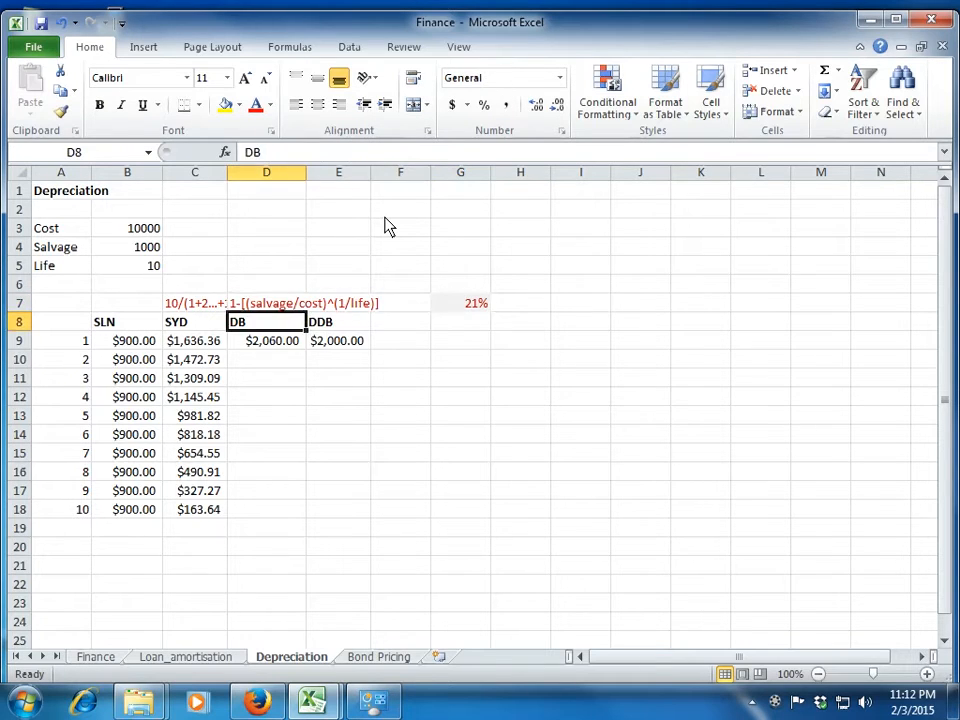
# Copy the DB formula from D9 down through D18.
pyautogui.press('Down')
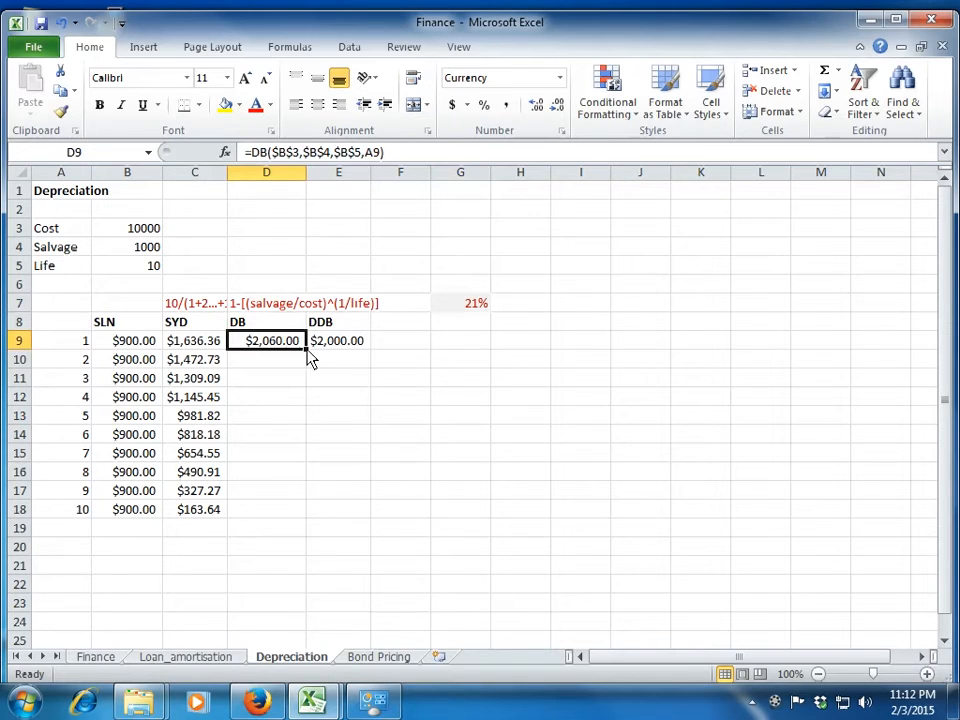
pyautogui.doubleClick(300, 352)
pyautogui.click(302, 362)
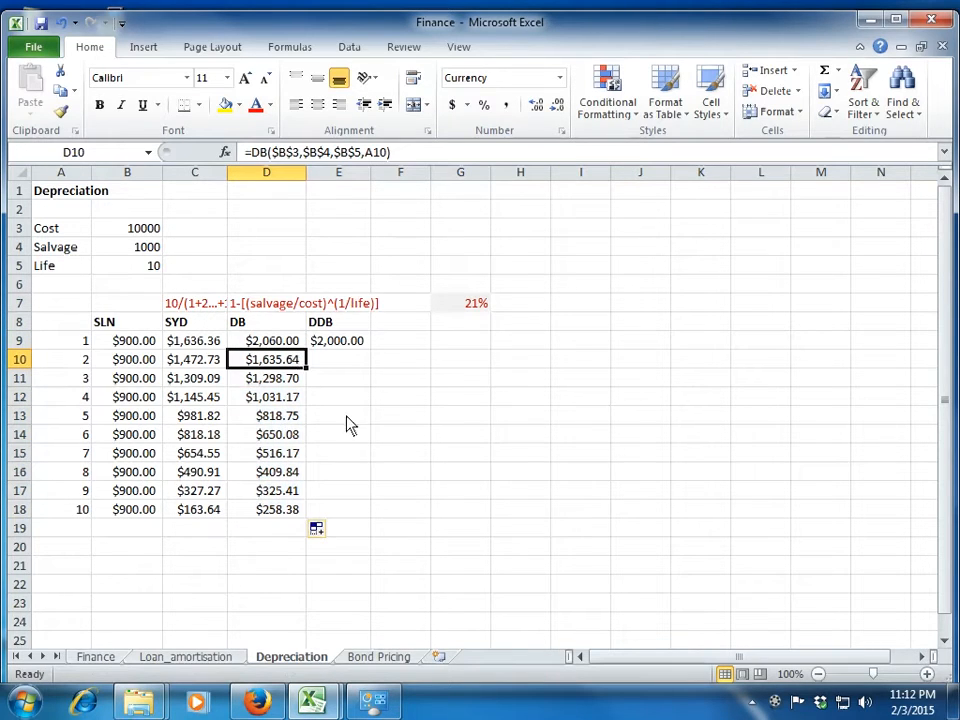
# Add the column heading WDV in F8, next to the DDB heading.
pyautogui.press('Up')
pyautogui.press('Right')
pyautogui.press('Right')
pyautogui.press('Up')
pyautogui.write('WDV')
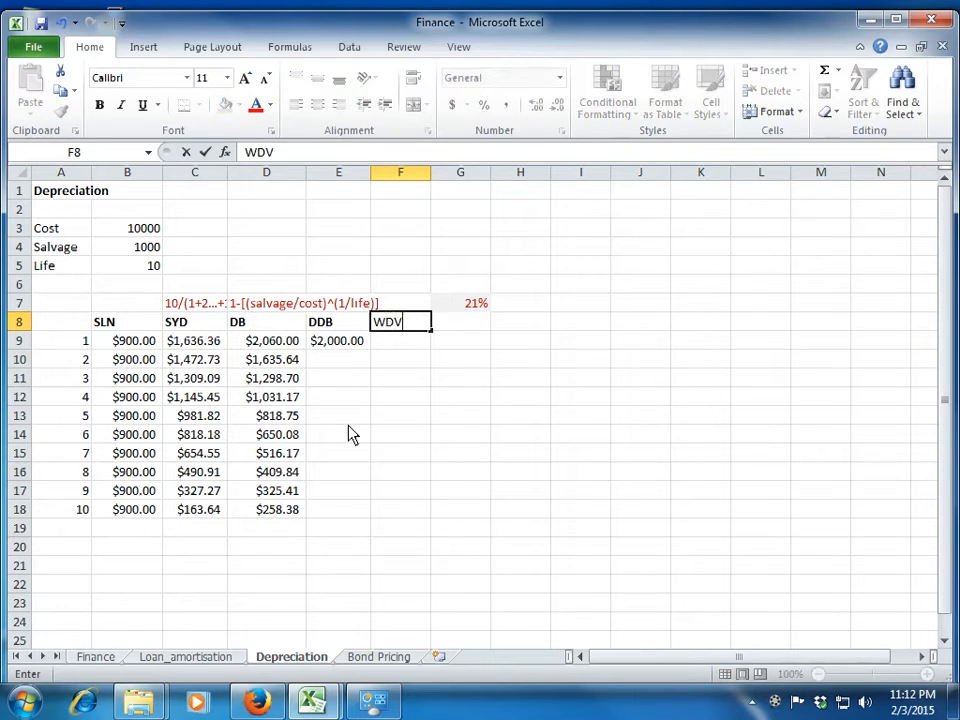
pyautogui.press('Return')
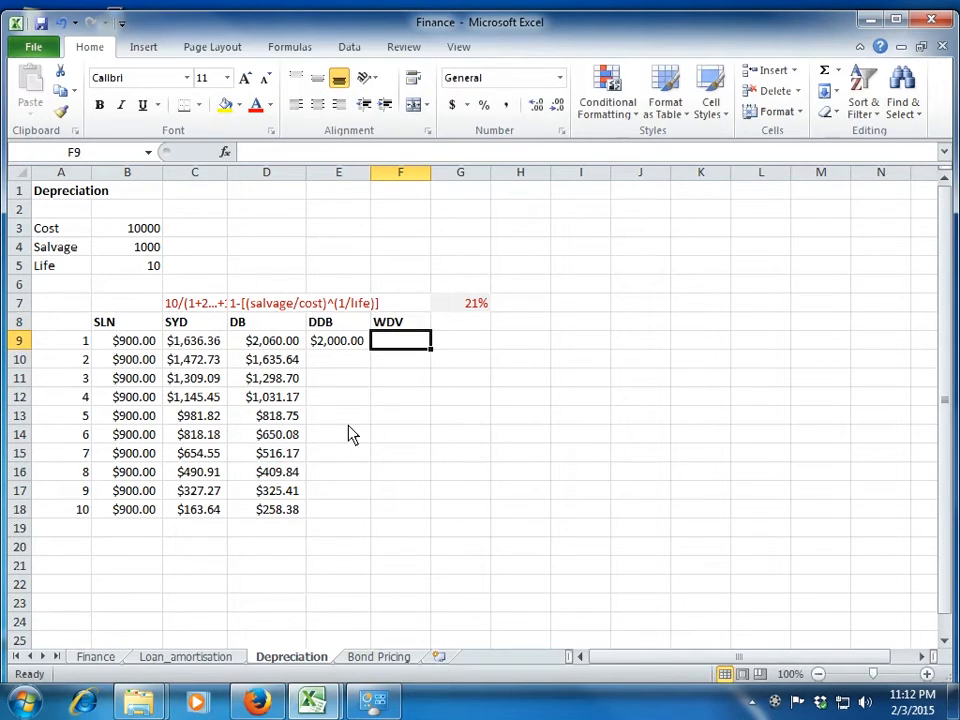
# Calculate the first-year written-down value in F9 by subtracting the DB depreciation from the cost with =B3-D9.
pyautogui.write('=')
pyautogui.press('Up')
pyautogui.press('Up')
pyautogui.press('Up')
pyautogui.press('Up')
pyautogui.press('Up')
pyautogui.press('Up')
pyautogui.press('Left')
pyautogui.press('Left')
pyautogui.press('Left')
pyautogui.press('Left')
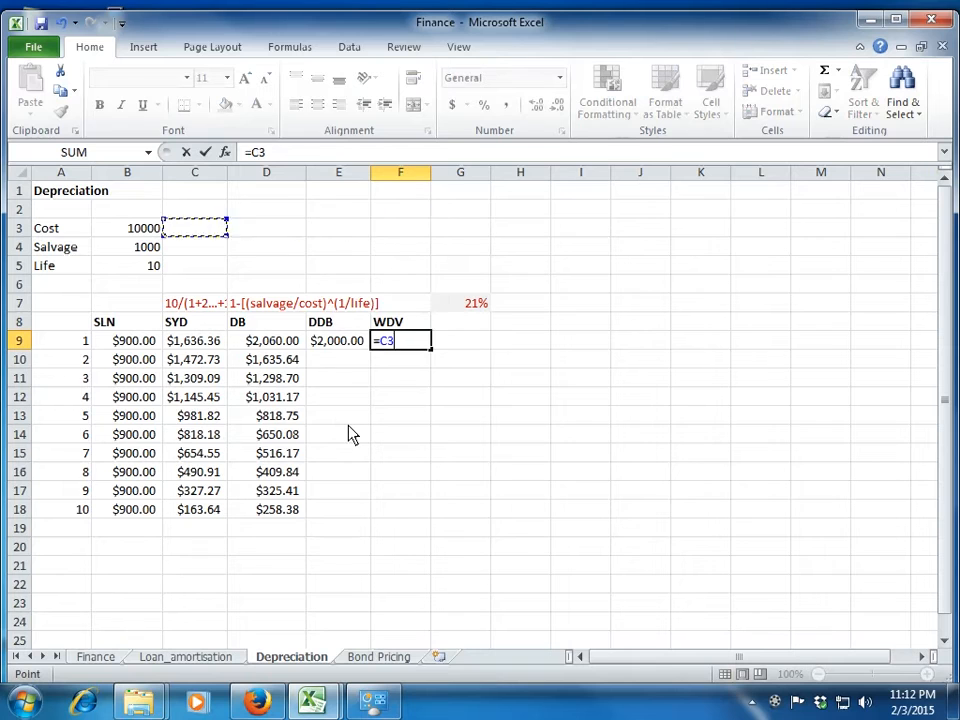
pyautogui.write('-')
pyautogui.press('Left')
pyautogui.press('Left')
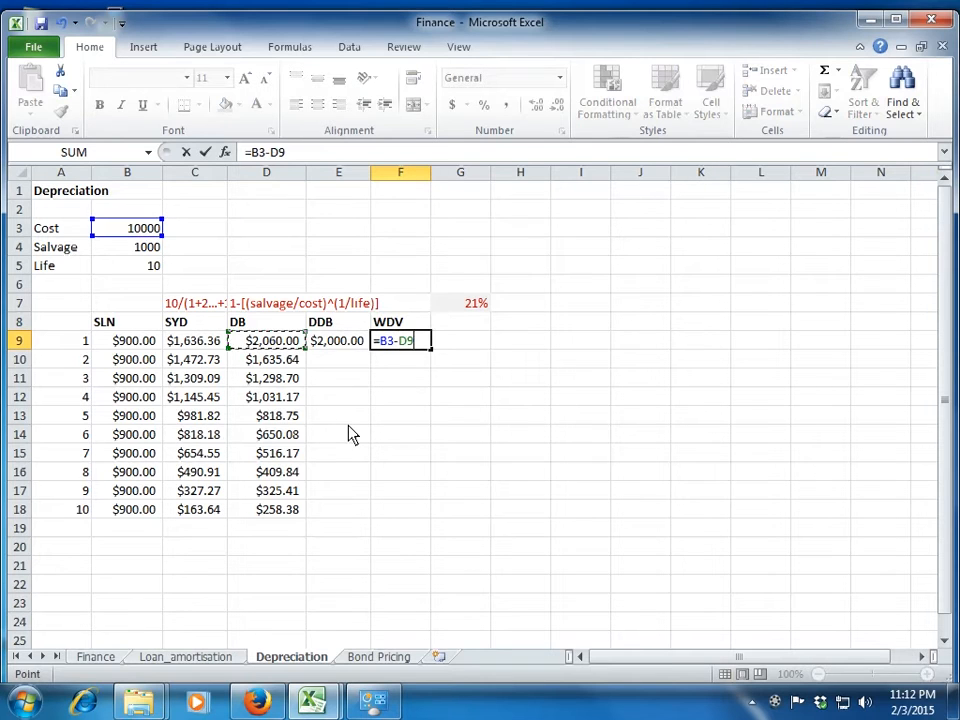
pyautogui.press('Return')
pyautogui.press('Up')
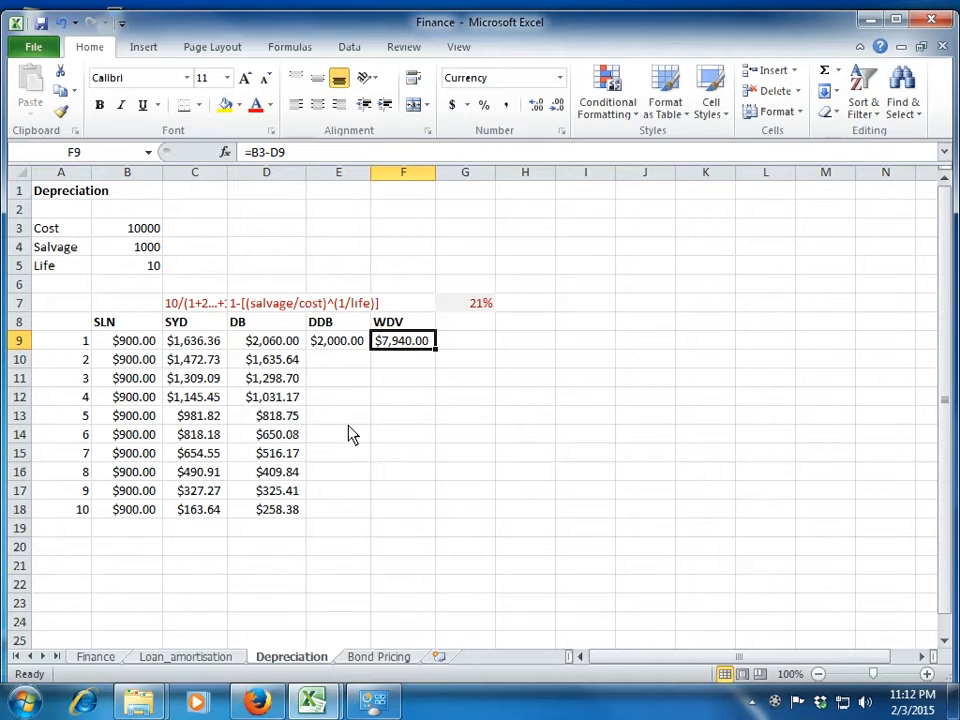
# Test the second-year declining-balance depreciation in G9 with =F9*G7, and clear that test cell.
pyautogui.press('Left')
pyautogui.press('Left')
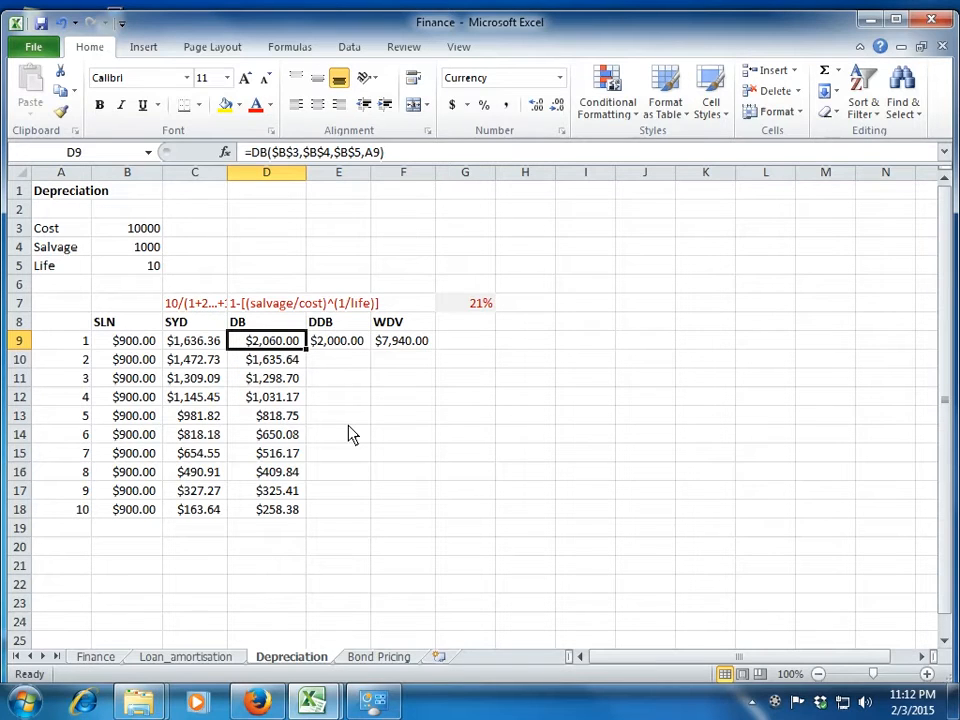
pyautogui.press('Right')
pyautogui.press('Right')
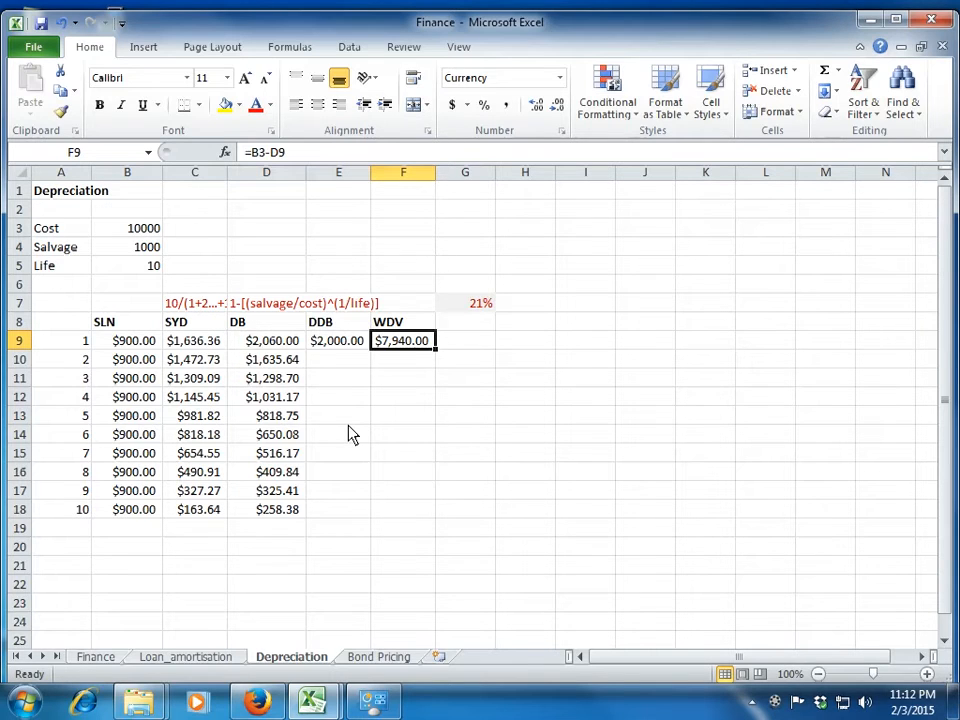
pyautogui.press('Right')
pyautogui.write('=')
pyautogui.press('Left')
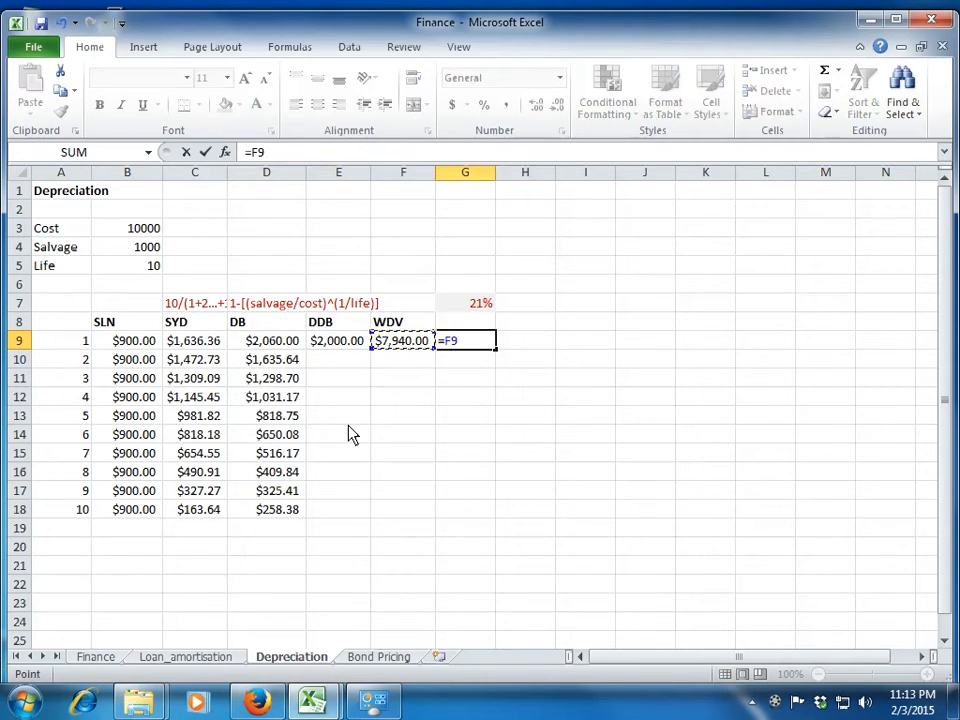
pyautogui.write('*')
pyautogui.press('Up')
pyautogui.press('Up')
pyautogui.press('Return')
pyautogui.press('Up')
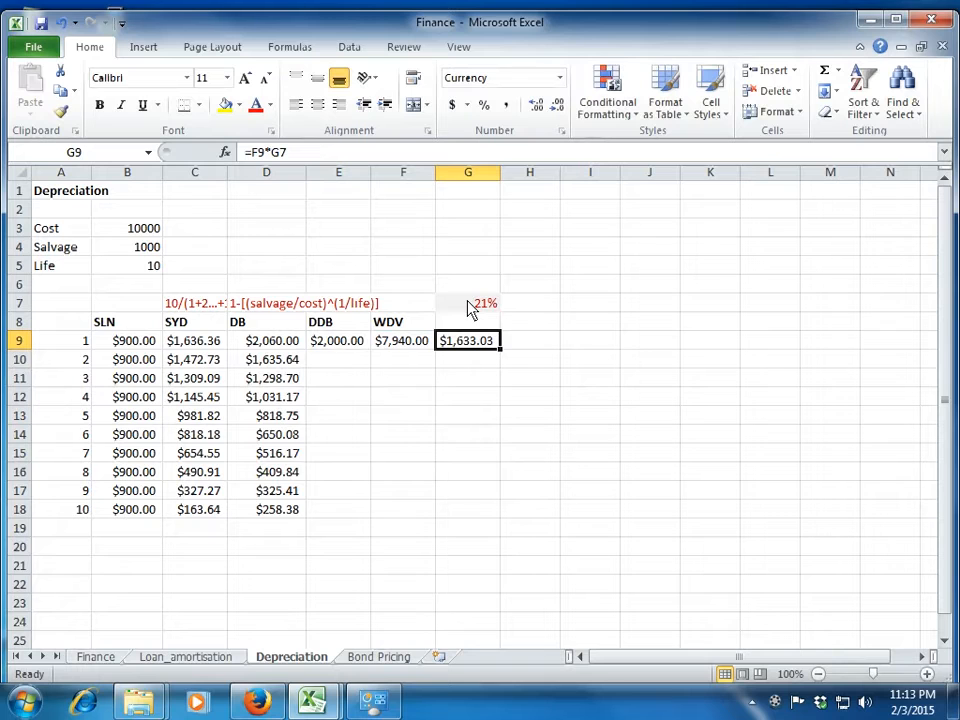
pyautogui.press('Delete')
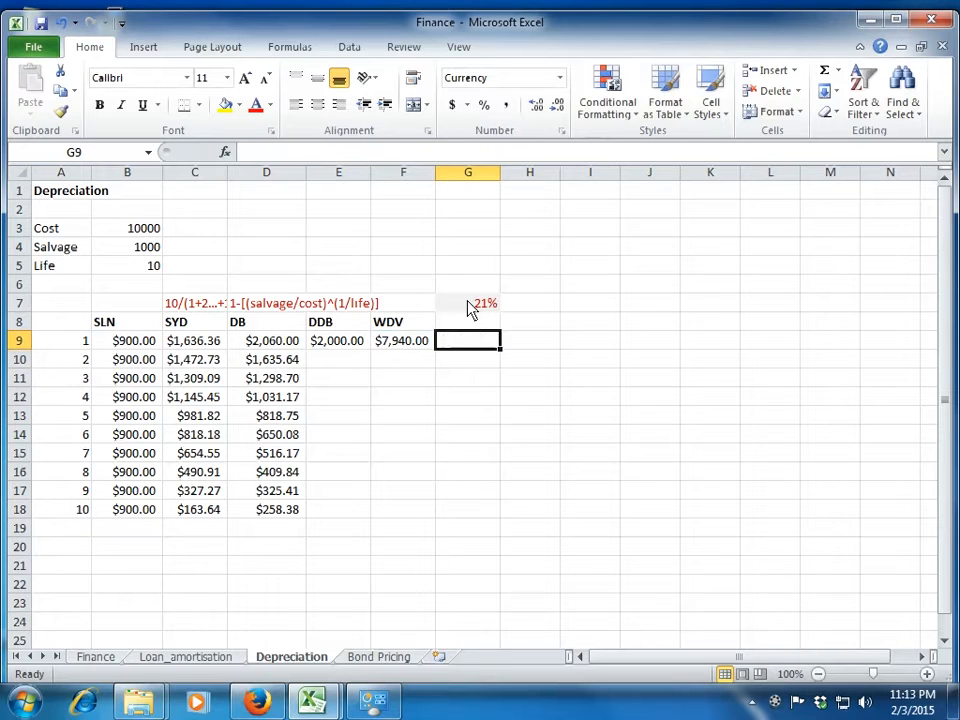
# Examine the DDB column heading alongside the cost, salvage and life inputs in column B.
pyautogui.press('Left')
pyautogui.press('Left')
pyautogui.press('Left')
pyautogui.press('Right')
pyautogui.press('Up')
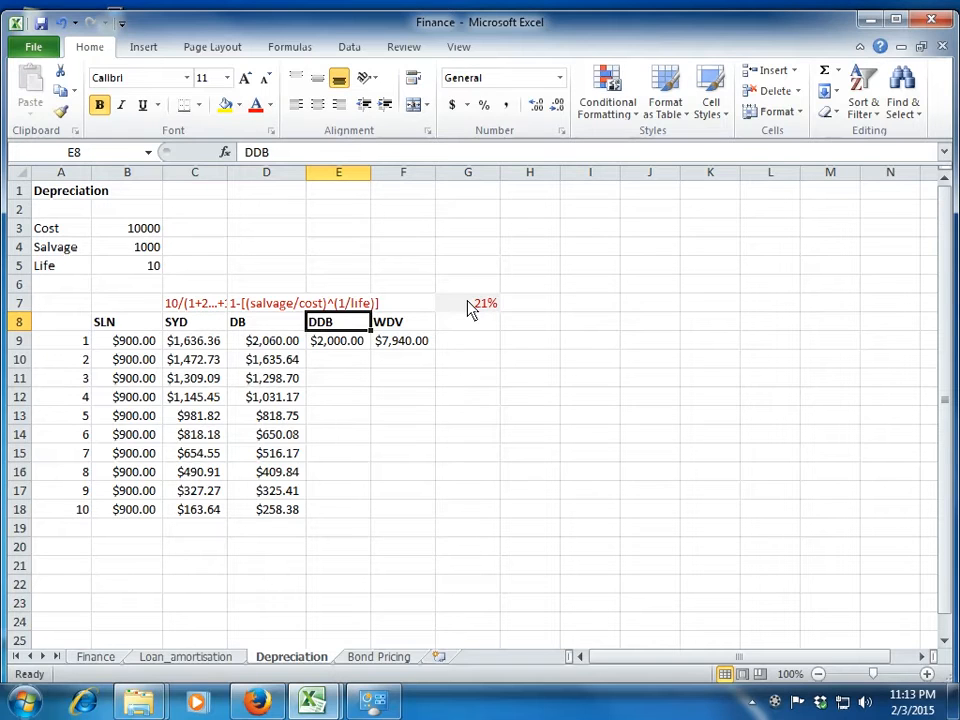
pyautogui.press('Up')
pyautogui.press('Up')
pyautogui.press('Up')
pyautogui.press('Up')
pyautogui.press('Left')
pyautogui.press('Left')
pyautogui.press('Left')
pyautogui.press('Down')
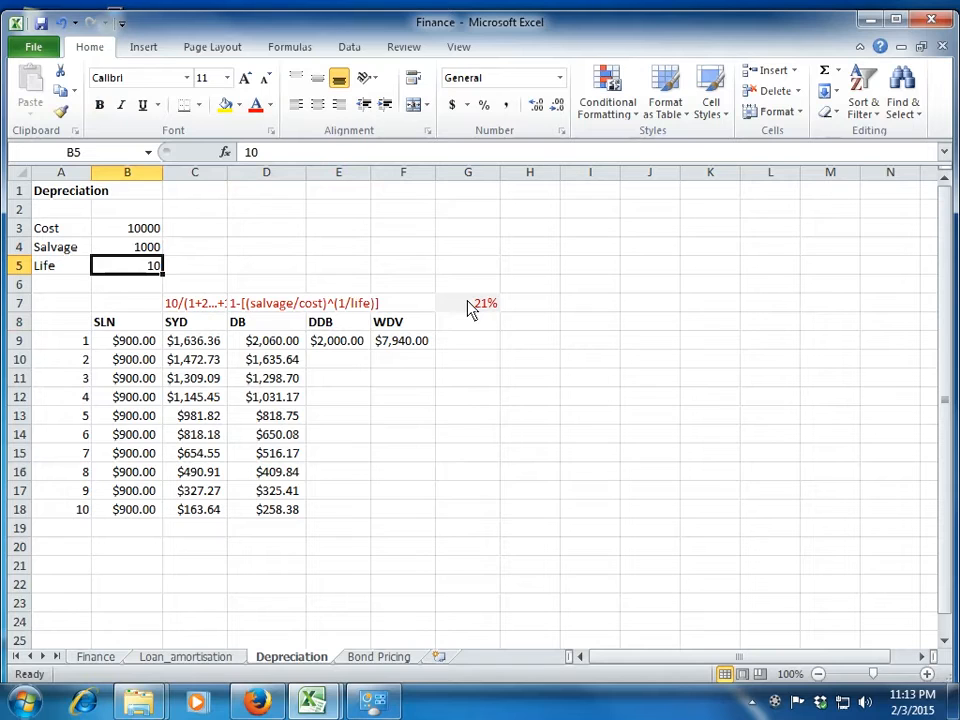
# Replace the formula in E9 with a DDB formula taking absolute reference $B$3 as the cost.
pyautogui.press('Right')
pyautogui.press('Right')
pyautogui.press('Right')
pyautogui.press('Down')
pyautogui.press('Down')
pyautogui.press('Down')
pyautogui.press('Down')
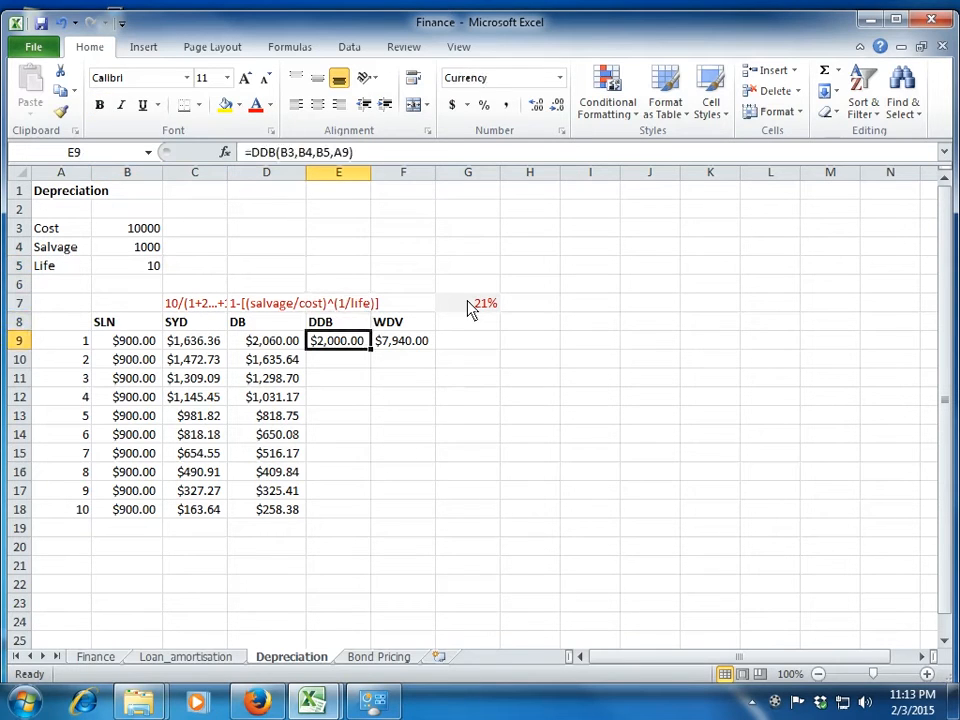
pyautogui.press('Delete')
pyautogui.write('=')
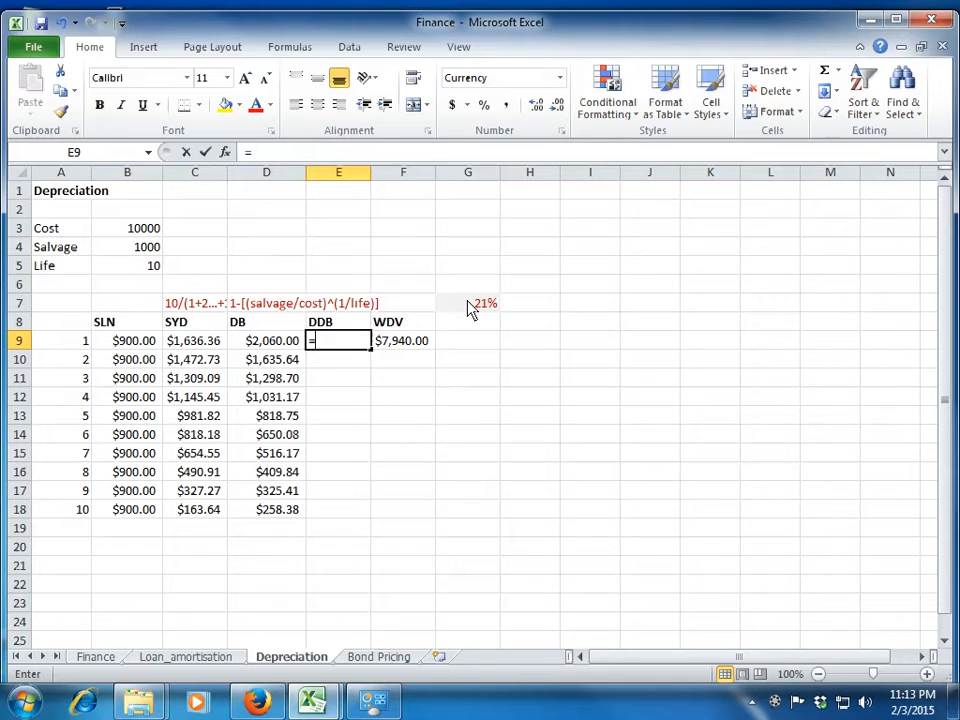
pyautogui.write('ddb(')
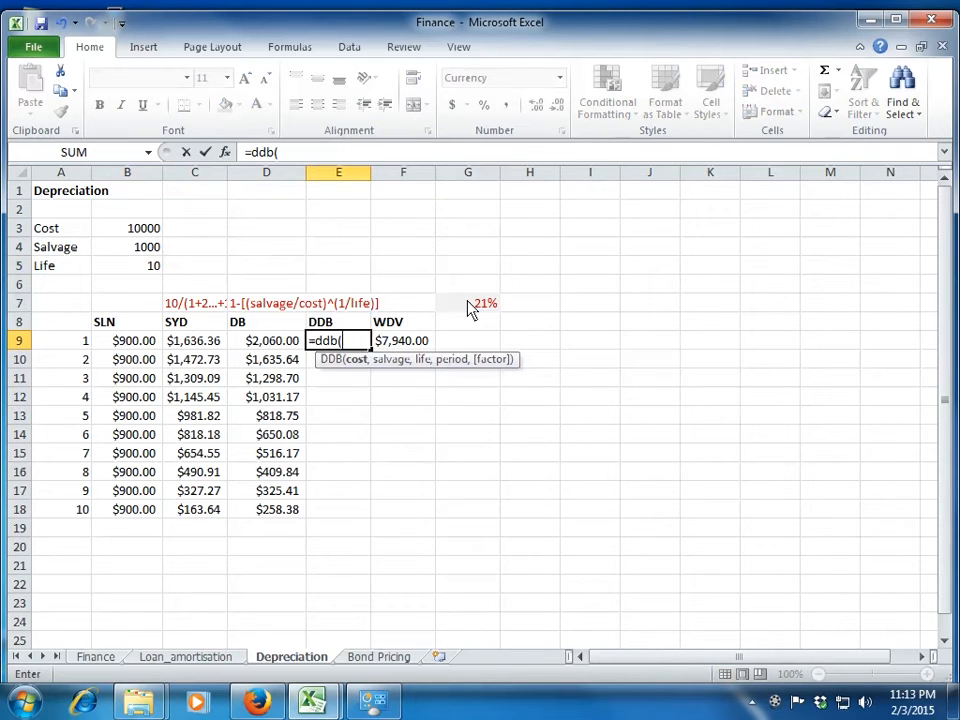
pyautogui.press('Up')
pyautogui.press('Up')
pyautogui.press('Up')
pyautogui.press('Up')
pyautogui.press('Up')
pyautogui.press('Up')
pyautogui.press('Left')
pyautogui.press('Left')
pyautogui.press('Left')
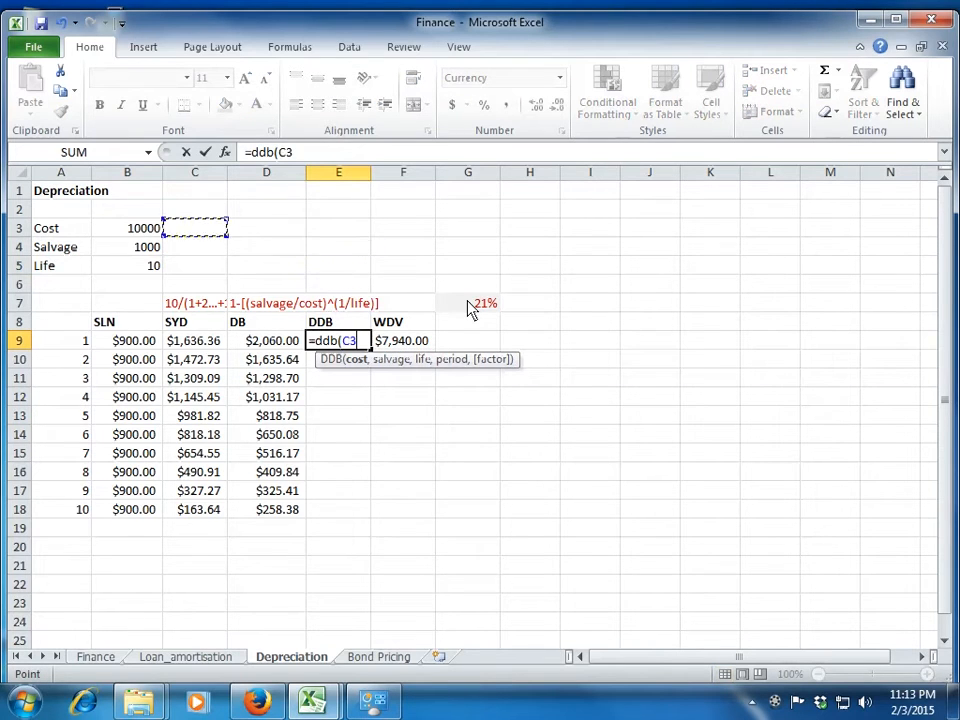
pyautogui.press('F4')
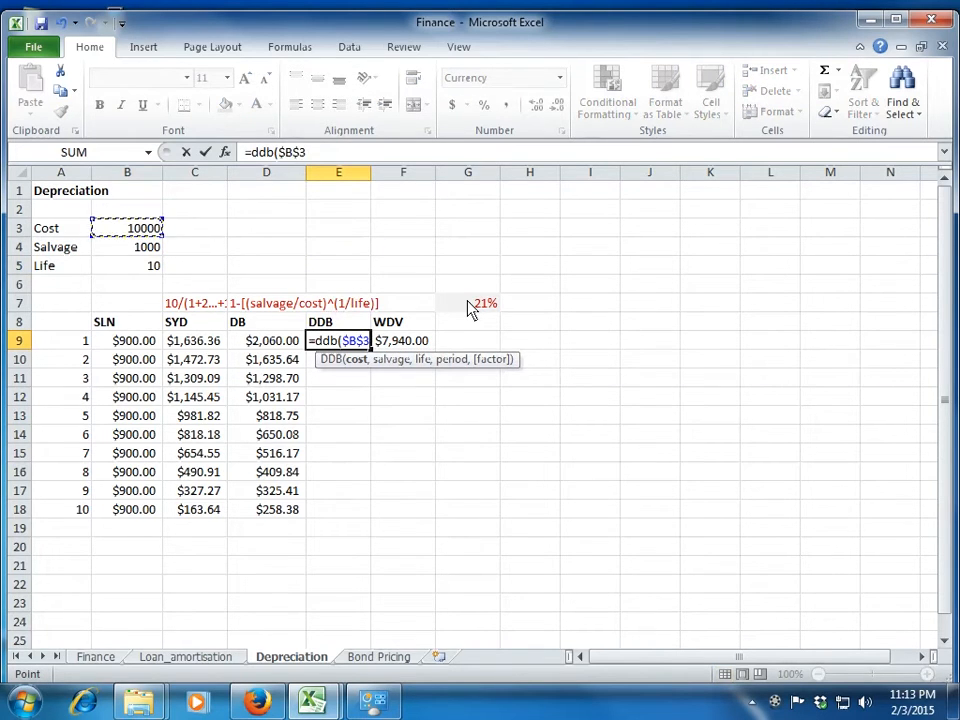
# Extend the DDB formula in E9 with B4 as the salvage value, B5 as the life and A9 as the period.
pyautogui.write(',')
pyautogui.press('Up')
pyautogui.press('Up')
pyautogui.press('Up')
pyautogui.press('Up')
pyautogui.press('Up')
pyautogui.press('Left')
pyautogui.press('Left')
pyautogui.press('Left')
pyautogui.write(',')
pyautogui.press('Up')
pyautogui.press('Up')
pyautogui.press('Up')
pyautogui.press('Up')
pyautogui.press('Left')
pyautogui.press('Left')
pyautogui.press('Left')
pyautogui.write(',')
pyautogui.press('Left')
pyautogui.press('Left')
pyautogui.press('Left')
pyautogui.press('Left')
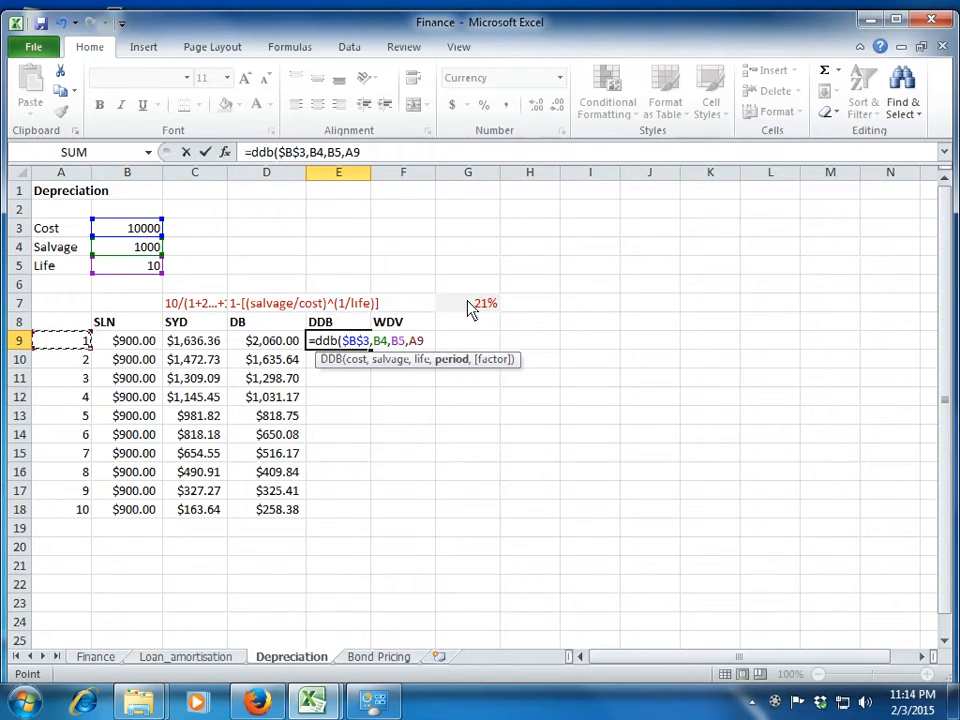
# Make the salvage and life references in the E9 formula absolute as $B$4 and $B$5, and enter the formula.
pyautogui.click(324, 155)
pyautogui.press('F4')
pyautogui.click(346, 155)
pyautogui.press('F4')
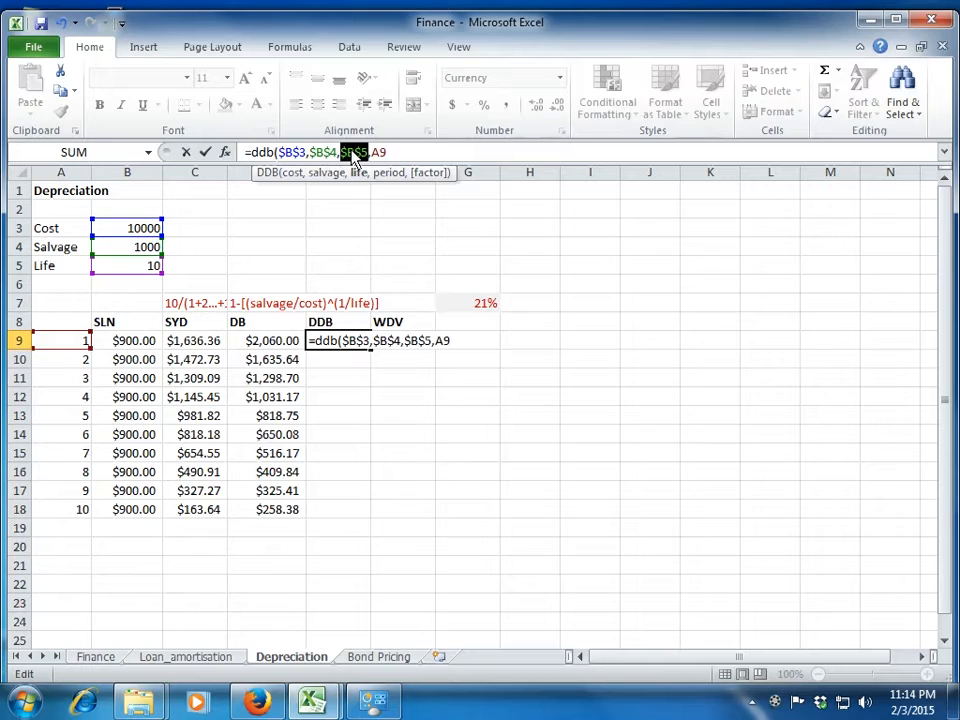
pyautogui.press('End')
pyautogui.press('Return')
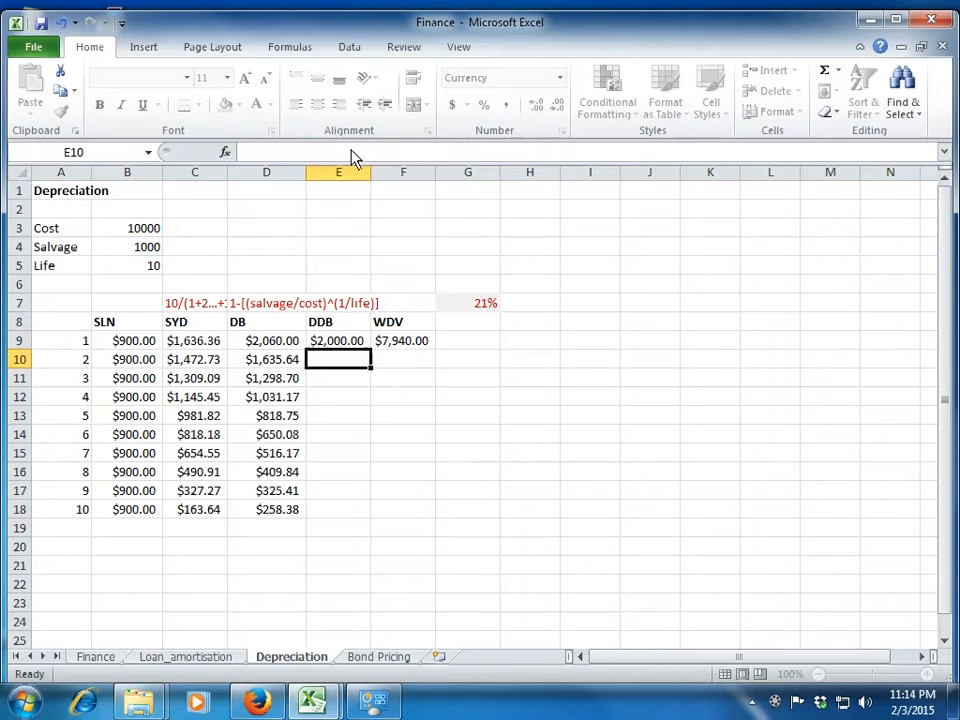
pyautogui.press('Up')
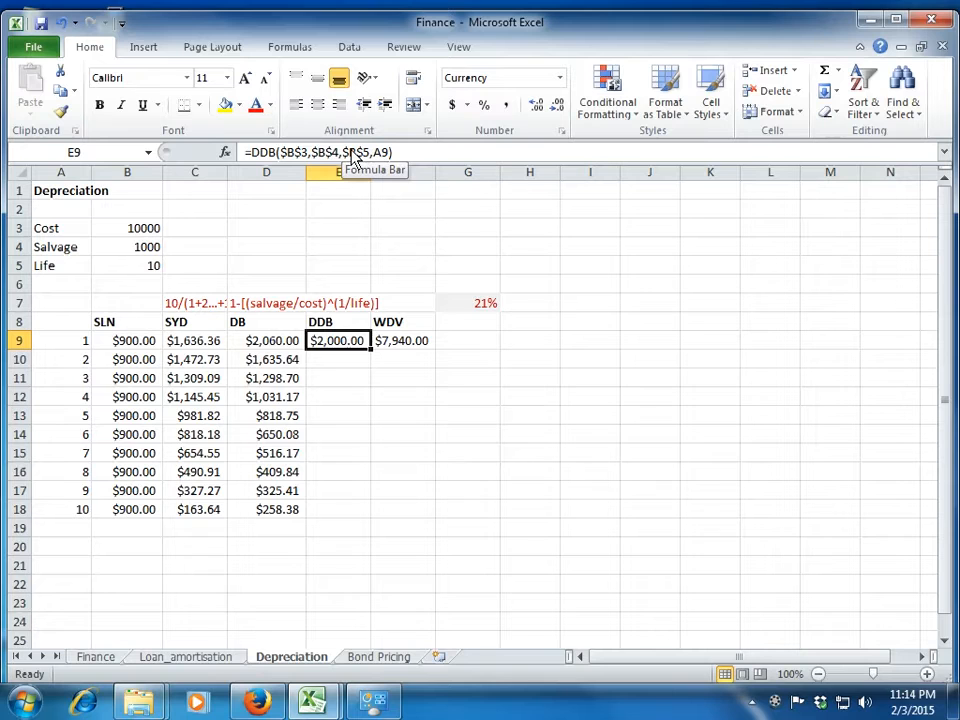
# Change the WDV formula in F9 to subtract the DDB amount in E9 from the cost in B3.
pyautogui.click(392, 338)
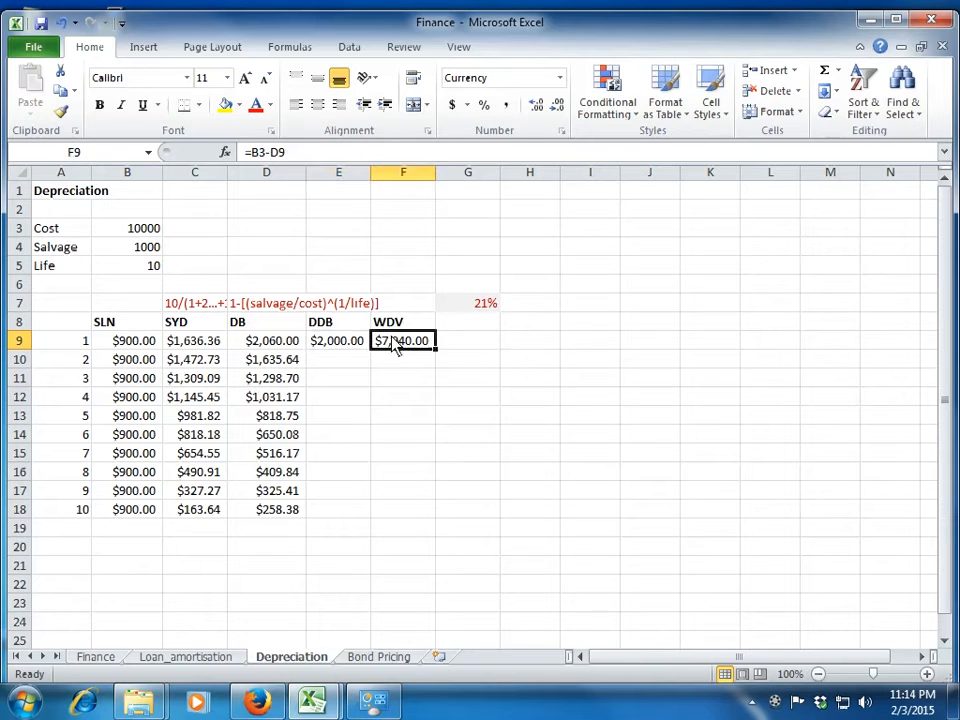
pyautogui.click(262, 154)
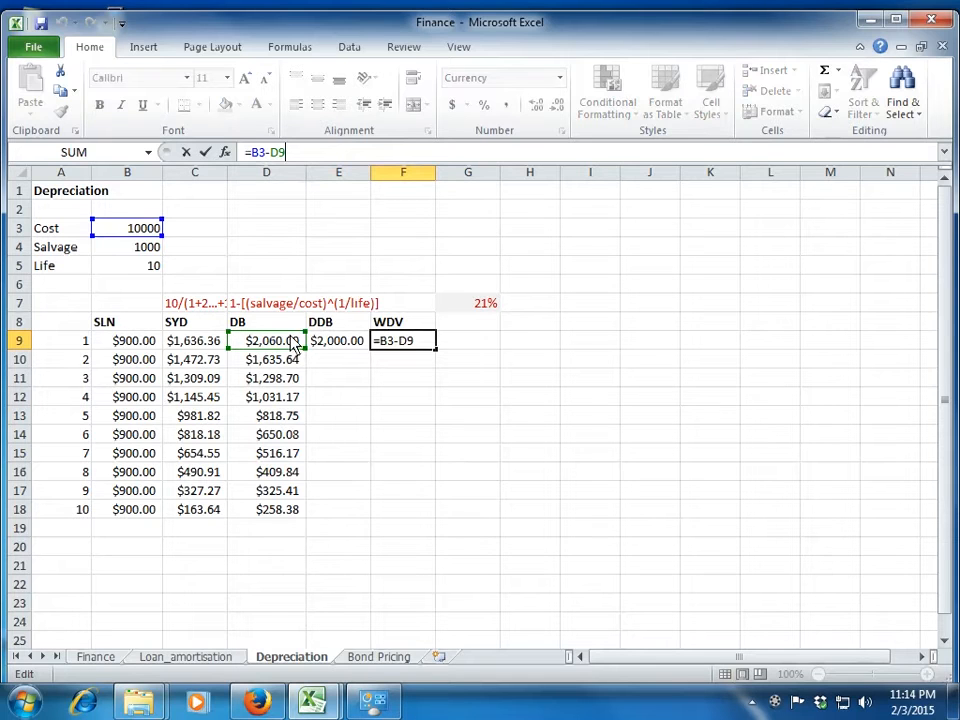
pyautogui.click(328, 324)
pyautogui.click(331, 343)
pyautogui.hotkey('ctrl', 'Return')
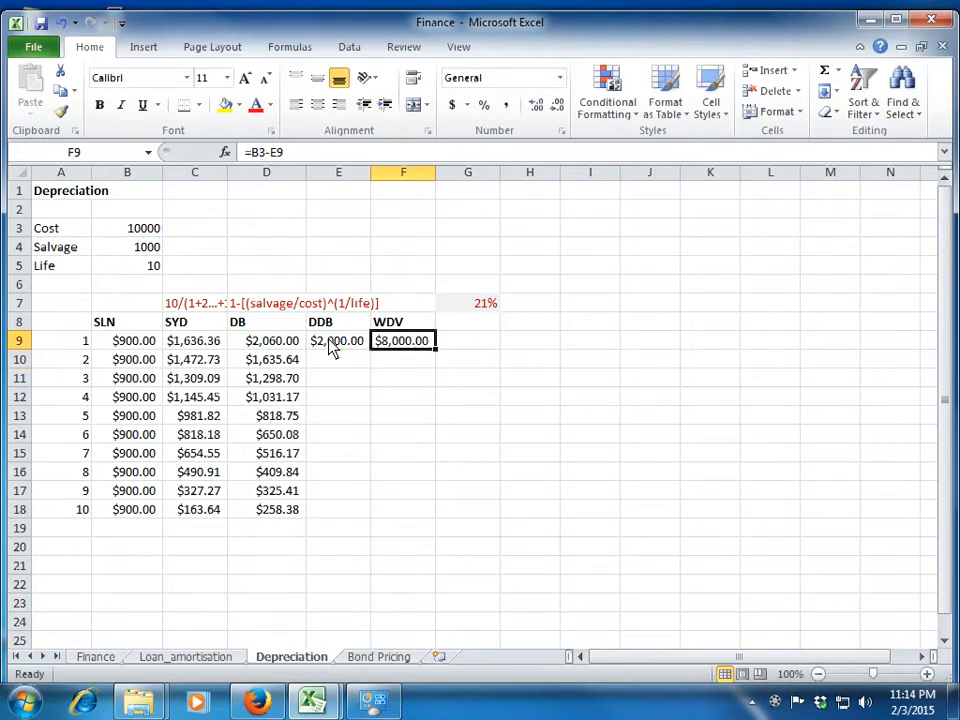
# Fill the DDB formula from E9 down through period 10 in E18.
pyautogui.click(333, 347)
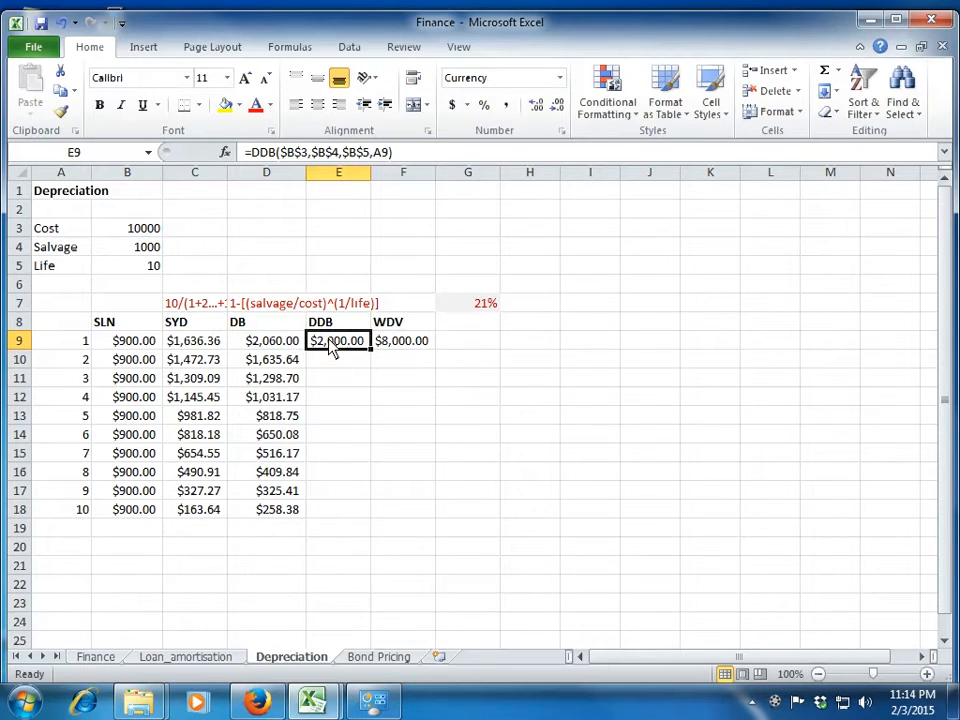
pyautogui.press('Right')
pyautogui.press('Left')
pyautogui.doubleClick(371, 350)
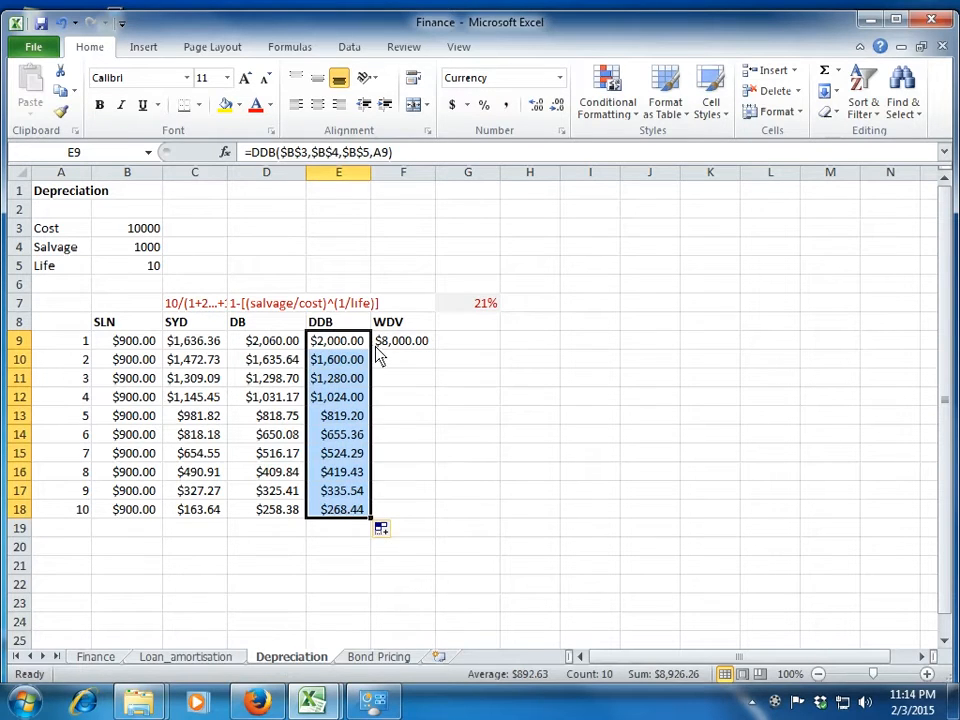
# Enter =F9-E10 in F10 and fill the written-down value formula down to F18.
pyautogui.click(397, 366)
pyautogui.write('=')
pyautogui.press('Up')
pyautogui.write('-')
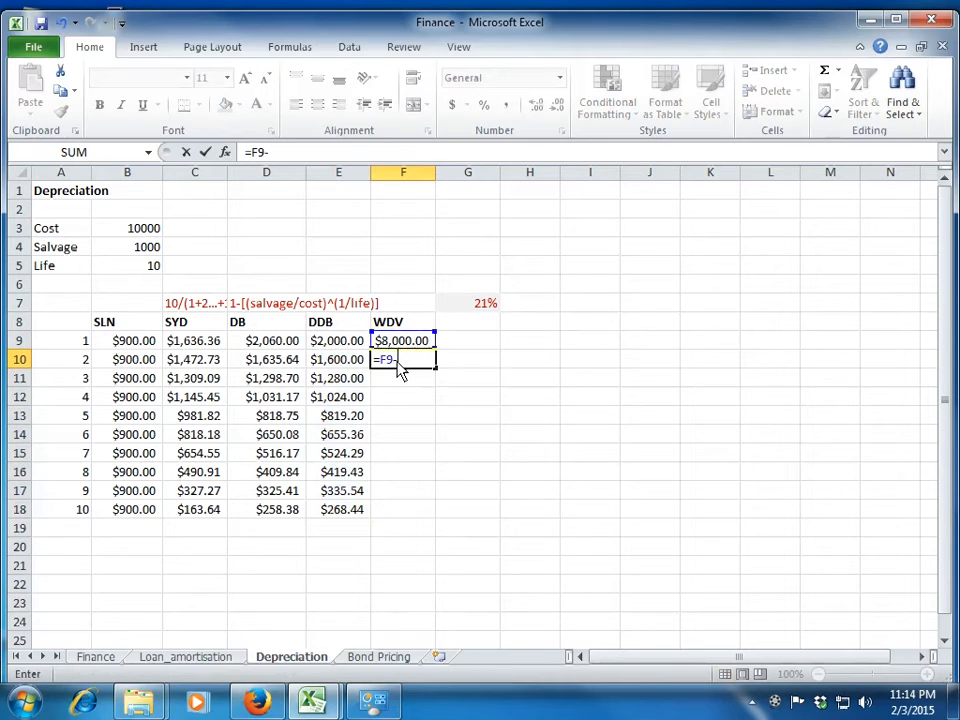
pyautogui.press('Left')
pyautogui.press('Return')
pyautogui.click(399, 370)
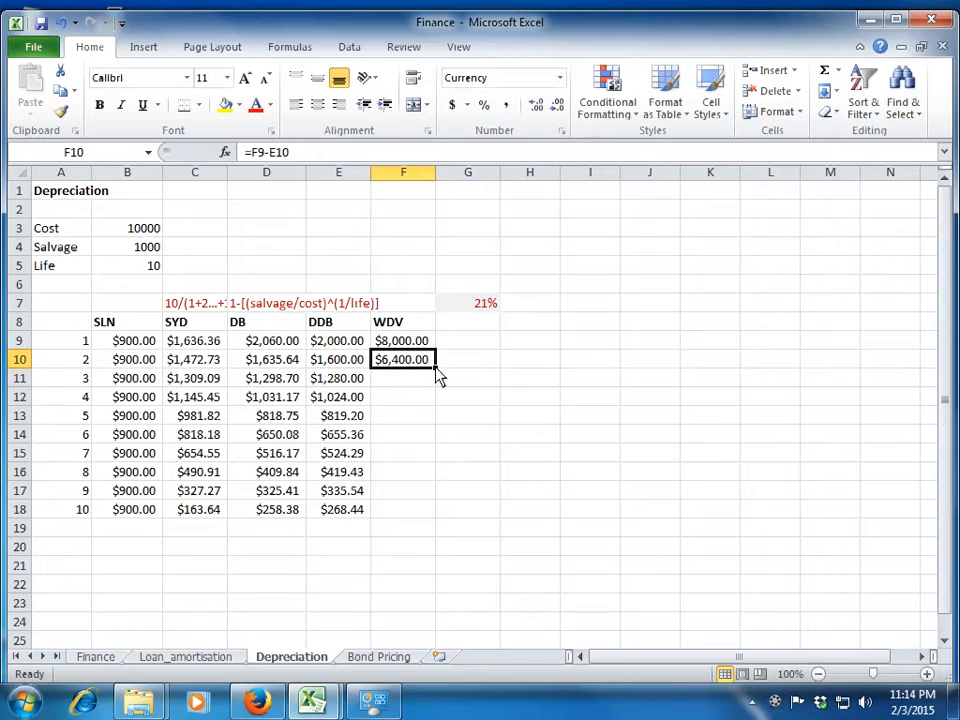
pyautogui.doubleClick(434, 370)
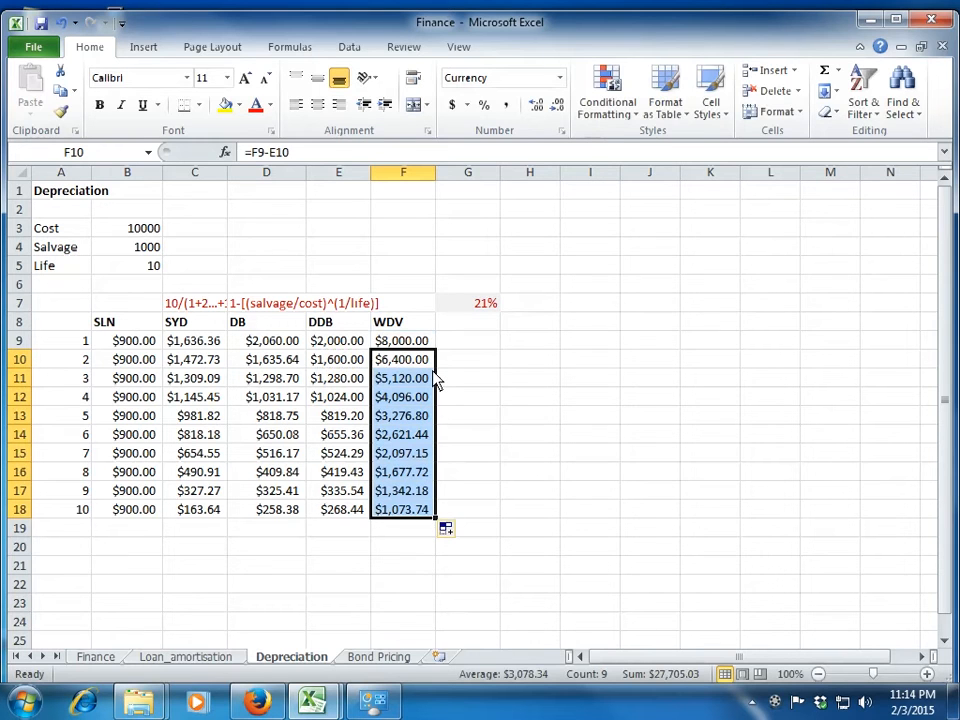
# Review the WDV column down to period 10 and compare its final value with the DDB amount in row 18.
pyautogui.press('Down')
pyautogui.press('Down')
pyautogui.press('Down')
pyautogui.press('Down')
pyautogui.press('Down')
pyautogui.press('Down')
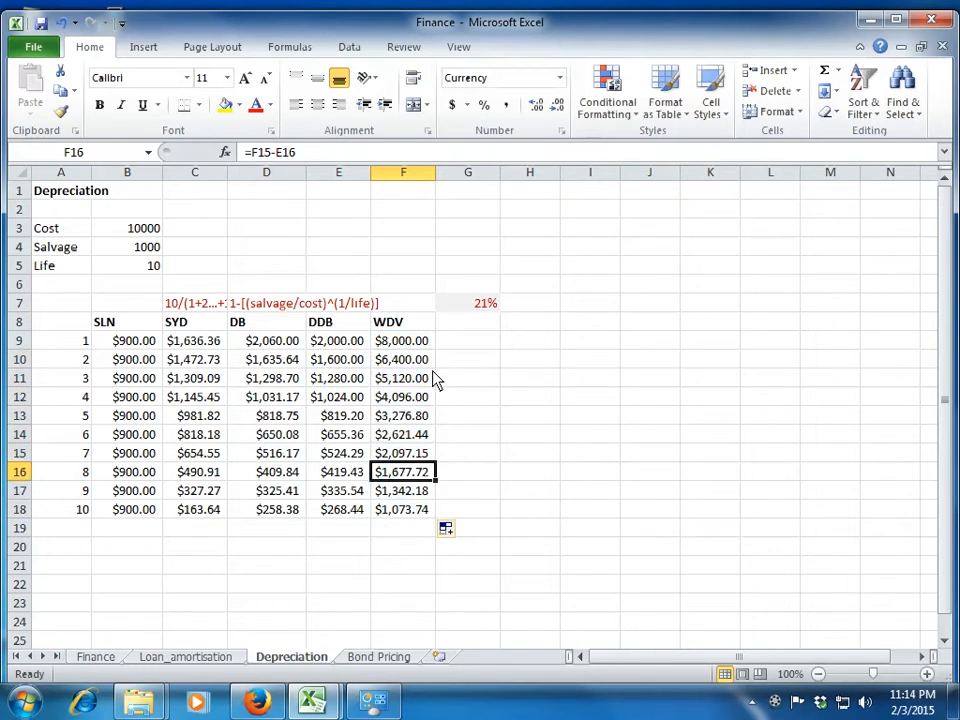
pyautogui.press('Down')
pyautogui.press('Down')
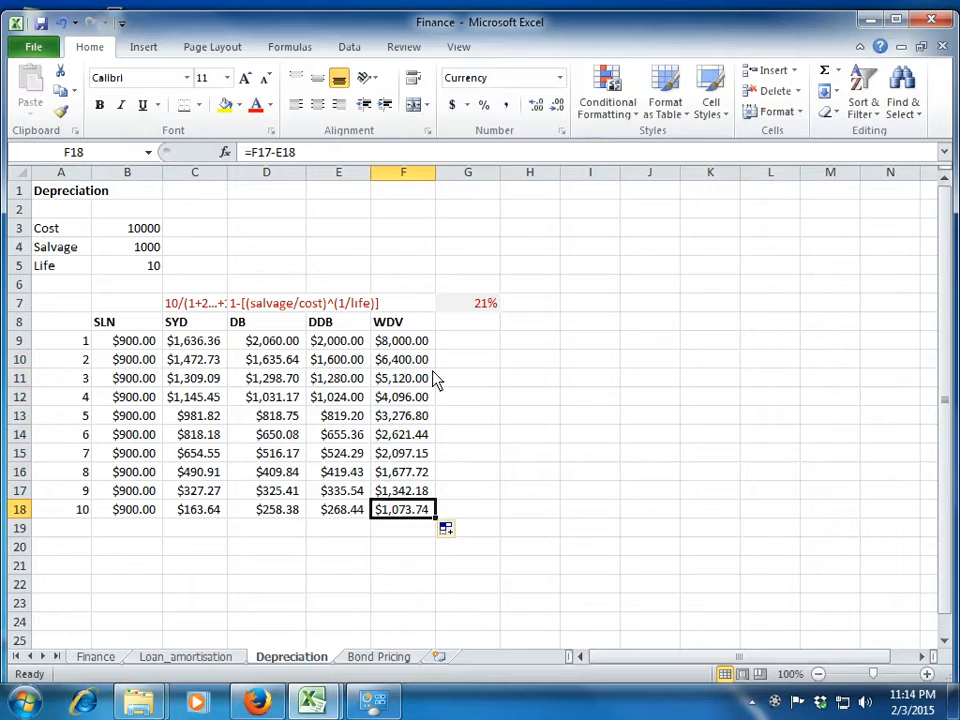
pyautogui.press('Left')
pyautogui.press('Right')
pyautogui.press('Left')
# Add periods 11 and 12 below the period list in A19 and A20.
pyautogui.press('Home')
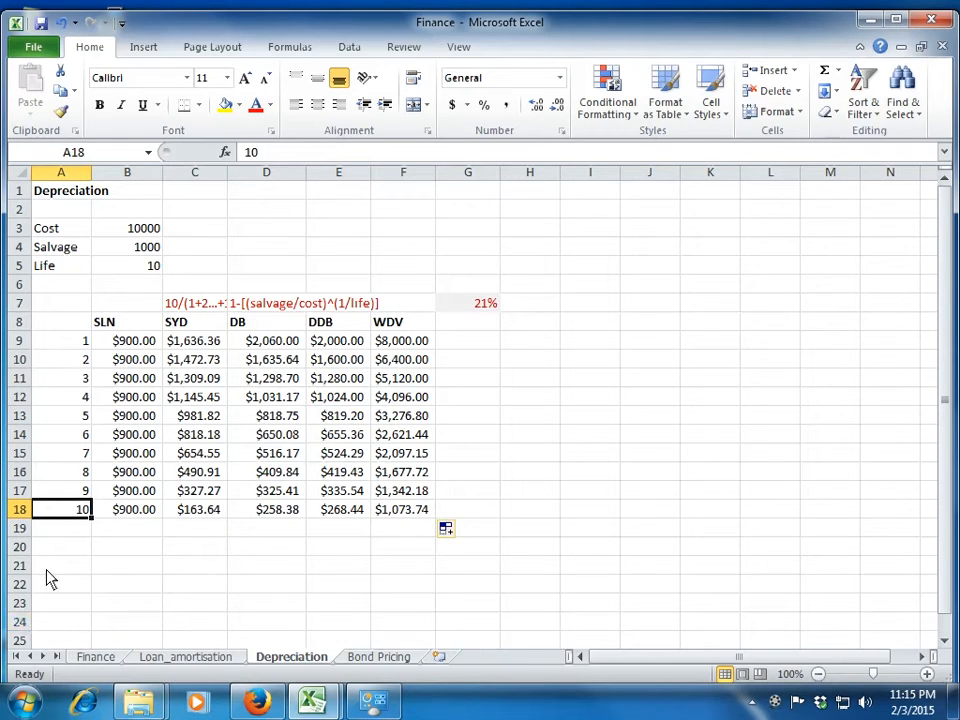
pyautogui.press('Down')
pyautogui.write('11')
pyautogui.press('Return')
pyautogui.write('12')
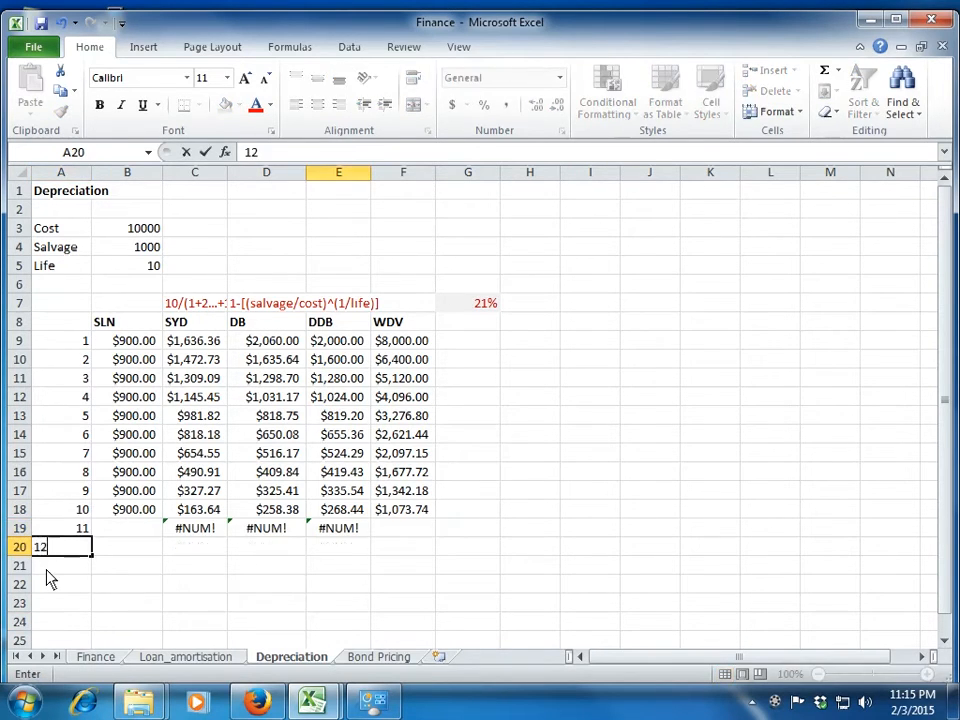
pyautogui.hotkey('ctrl', 'Return')
# Copy the SLN formula from B18 into B19:B20 for periods 11 and 12.
pyautogui.press('Up')
pyautogui.press('Right')
pyautogui.press('Right')
pyautogui.press('Right')
pyautogui.press('Right')
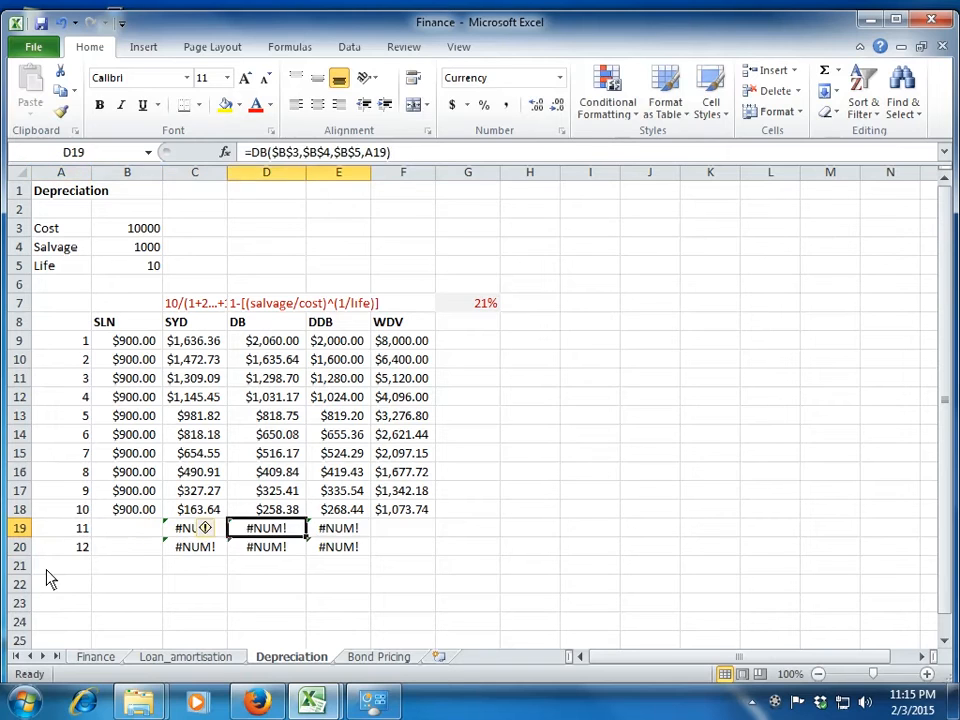
pyautogui.press('Left')
pyautogui.press('Left')
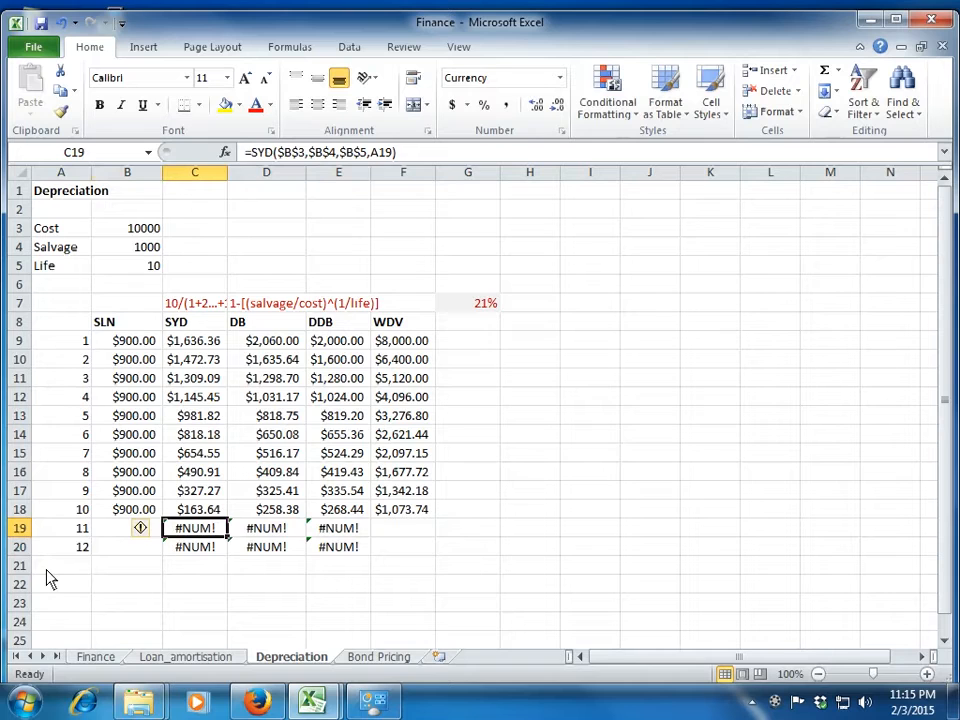
pyautogui.press('Left')
pyautogui.press('Up')
pyautogui.hotkey('ctrl', 'c')
pyautogui.press('Down')
pyautogui.hotkey('shift', 'Down')
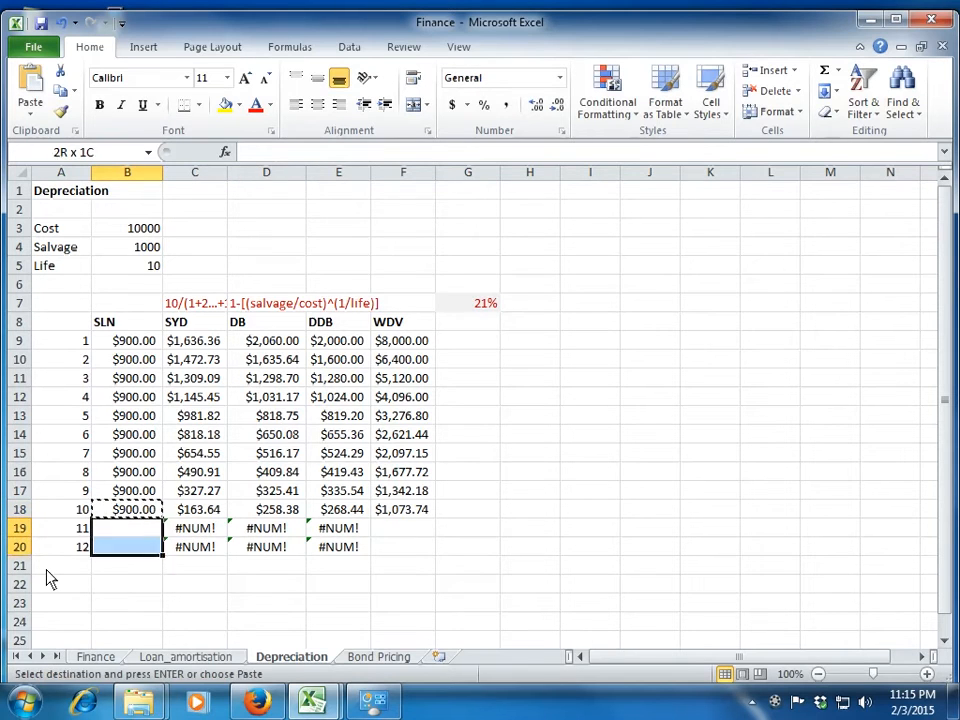
pyautogui.press('Return')
pyautogui.press('Down')
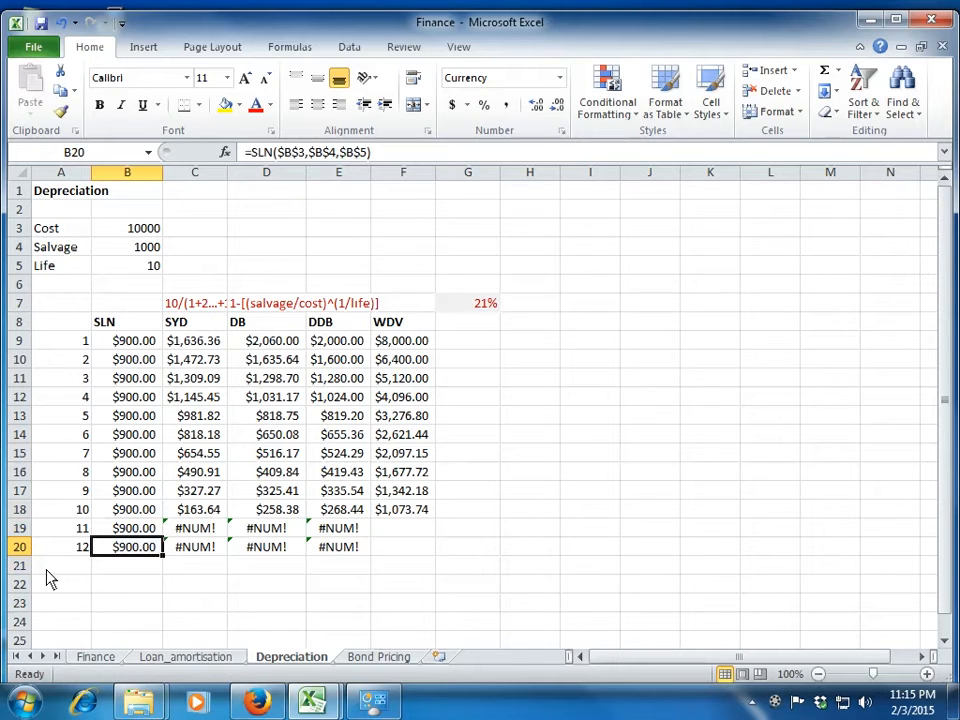
# Review the SLN column upward and compare the SLN, SYD, DB and DDB headings in row 8.
pyautogui.press('Up')
pyautogui.press('Up')
pyautogui.press('Up')
pyautogui.press('Up')
pyautogui.press('Up')
pyautogui.press('Up')
pyautogui.press('Up')
pyautogui.press('Up')
pyautogui.press('Up')
pyautogui.press('Up')
pyautogui.press('Up')
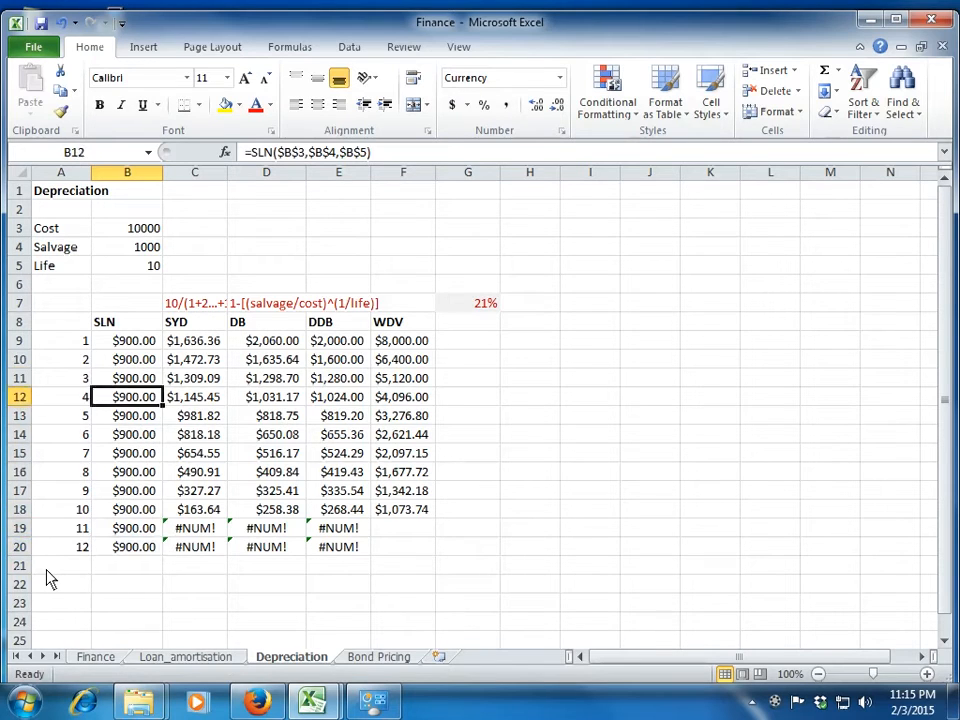
pyautogui.press('Right')
pyautogui.press('Left')
pyautogui.press('Right')
pyautogui.press('Left')
pyautogui.press('Up')
pyautogui.press('Right')
pyautogui.press('Right')
pyautogui.press('Right')
pyautogui.press('Right')
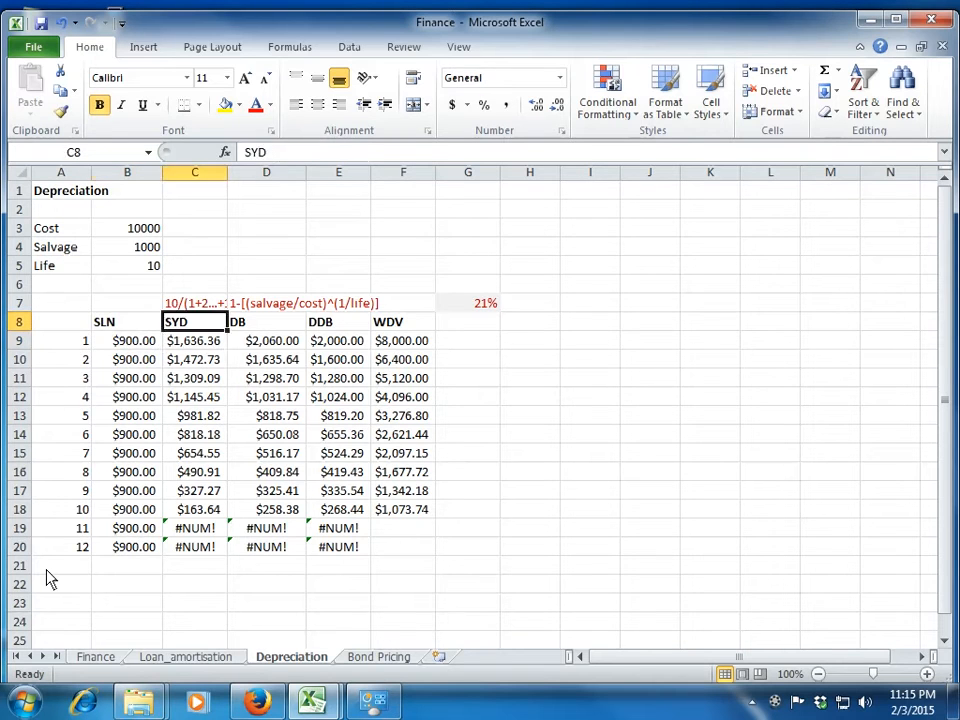
pyautogui.press('Left')
pyautogui.press('Left')
pyautogui.press('Left')
pyautogui.press('Left')
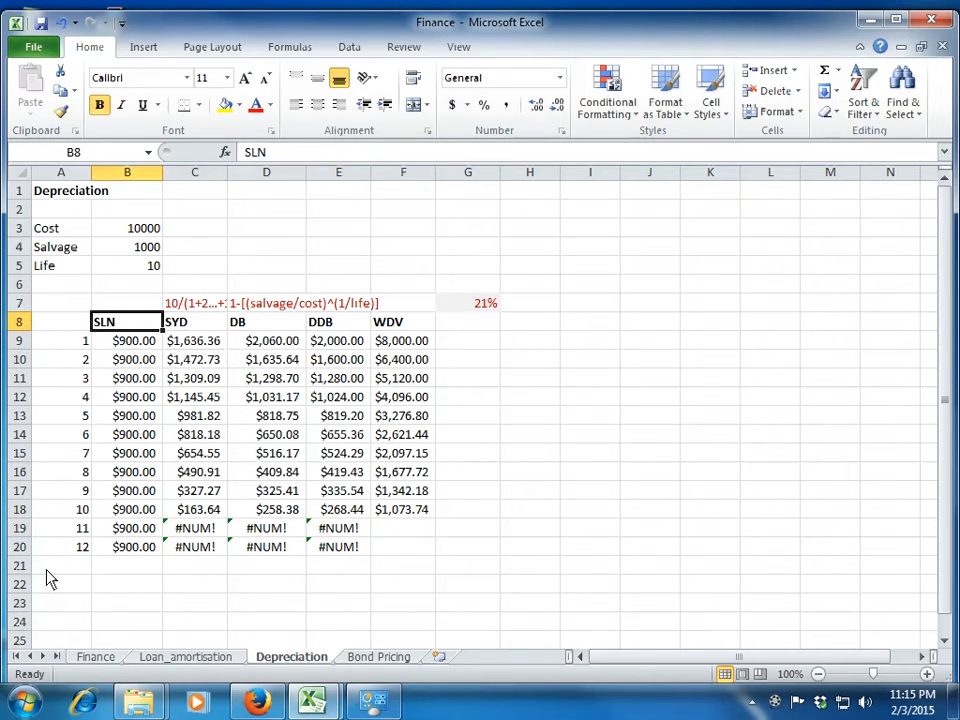
# Set the asset life in B5 to 5.
pyautogui.press('Up')
pyautogui.press('Up')
pyautogui.press('Up')
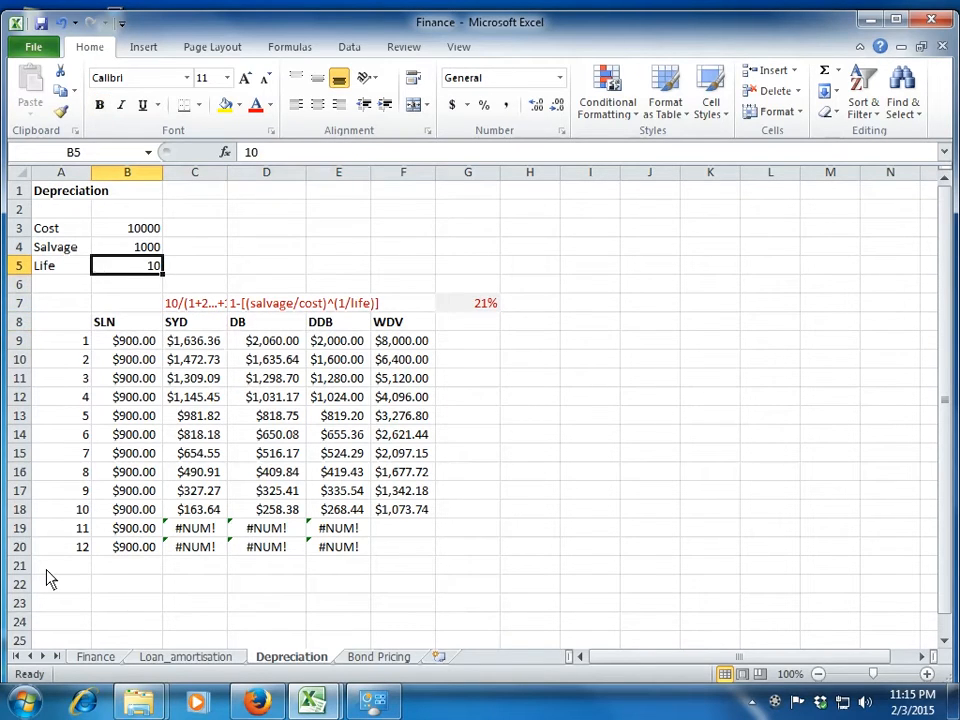
pyautogui.write('5')
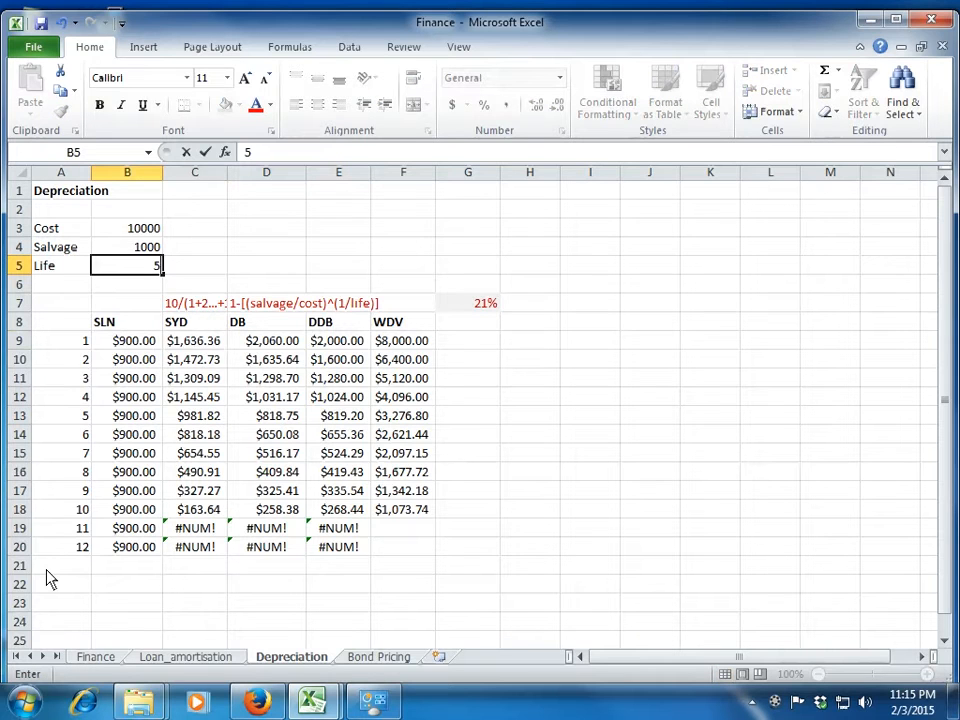
pyautogui.press('Return')
# Examine the recalculated depreciation for period 5 and the period 6 results across the SLN, SYD, DB and DDB columns.
pyautogui.press('Down')
pyautogui.press('Down')
pyautogui.press('Down')
pyautogui.press('Down')
pyautogui.press('Down')
pyautogui.press('Down')
pyautogui.press('Down')
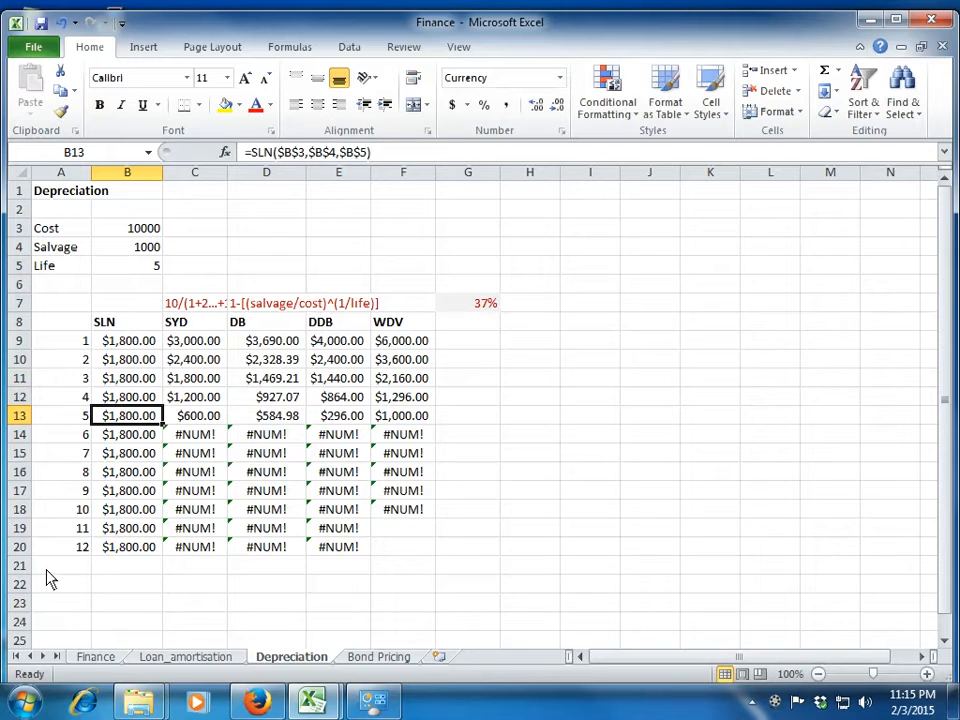
pyautogui.press('Down')
pyautogui.press('Right')
pyautogui.press('Right')
pyautogui.press('Right')
pyautogui.press('Right')
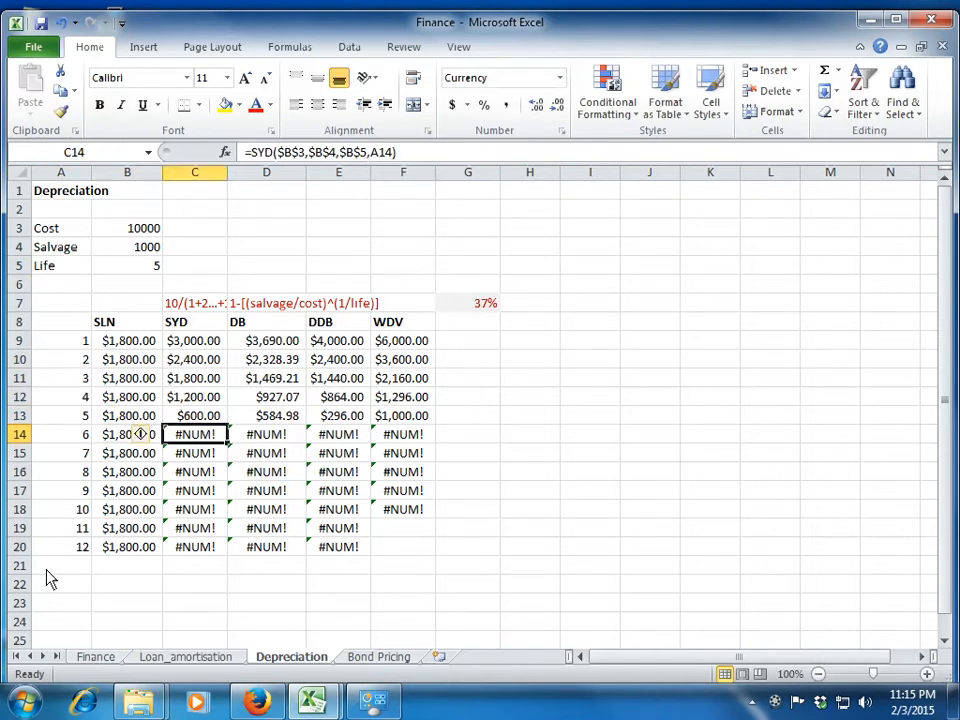
pyautogui.press('Left')
pyautogui.press('Left')
pyautogui.press('Left')
pyautogui.press('Left')
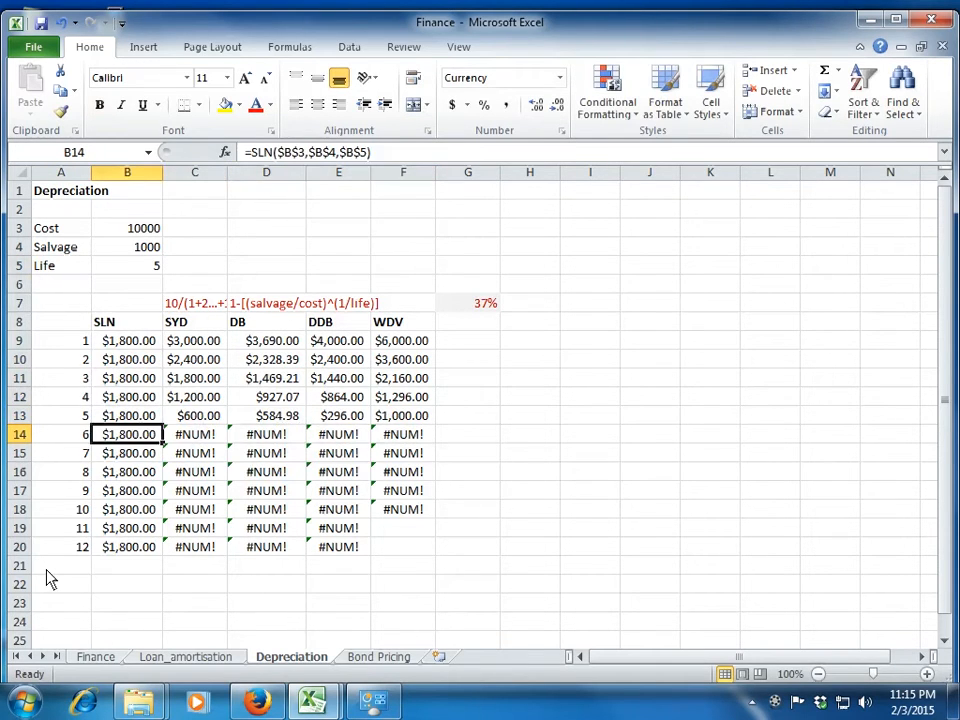
# Check the SLN amounts around the end of the asset's life, and read period 4 across to the WDV column.
pyautogui.press('Up')
pyautogui.press('Down')
pyautogui.press('Down')
pyautogui.press('Down')
pyautogui.press('Down')
pyautogui.press('Down')
pyautogui.press('Down')
pyautogui.press('Down')
pyautogui.press('Up')
pyautogui.press('Up')
pyautogui.press('Up')
pyautogui.press('Up')
pyautogui.press('Up')
pyautogui.press('Up')
pyautogui.press('Up')
pyautogui.press('Up')
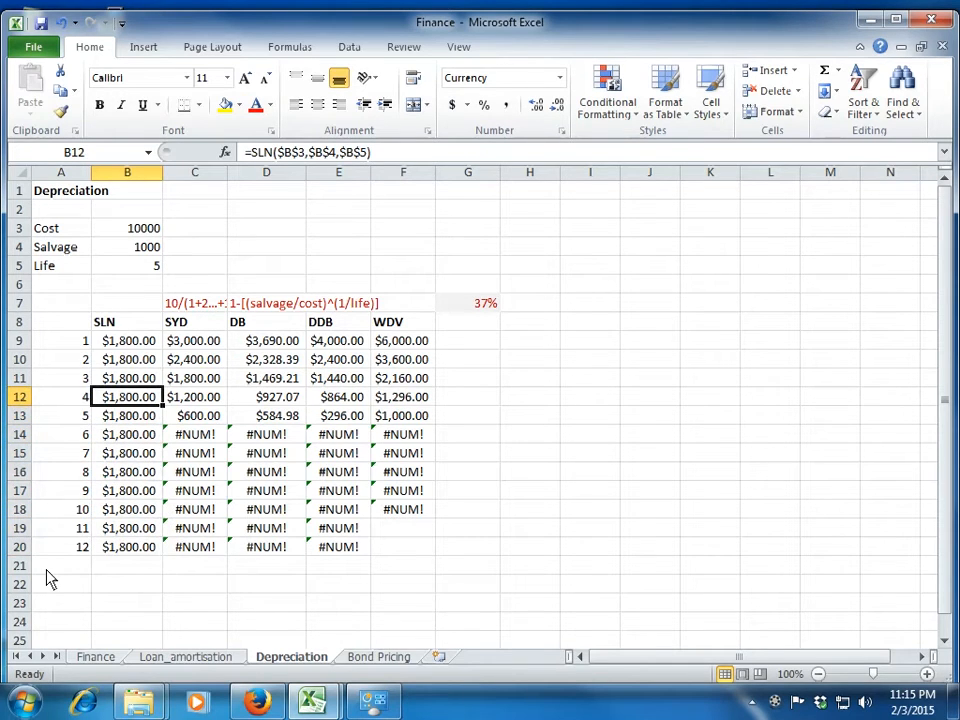
pyautogui.press('Right')
pyautogui.press('Right')
pyautogui.press('Right')
pyautogui.press('Right')
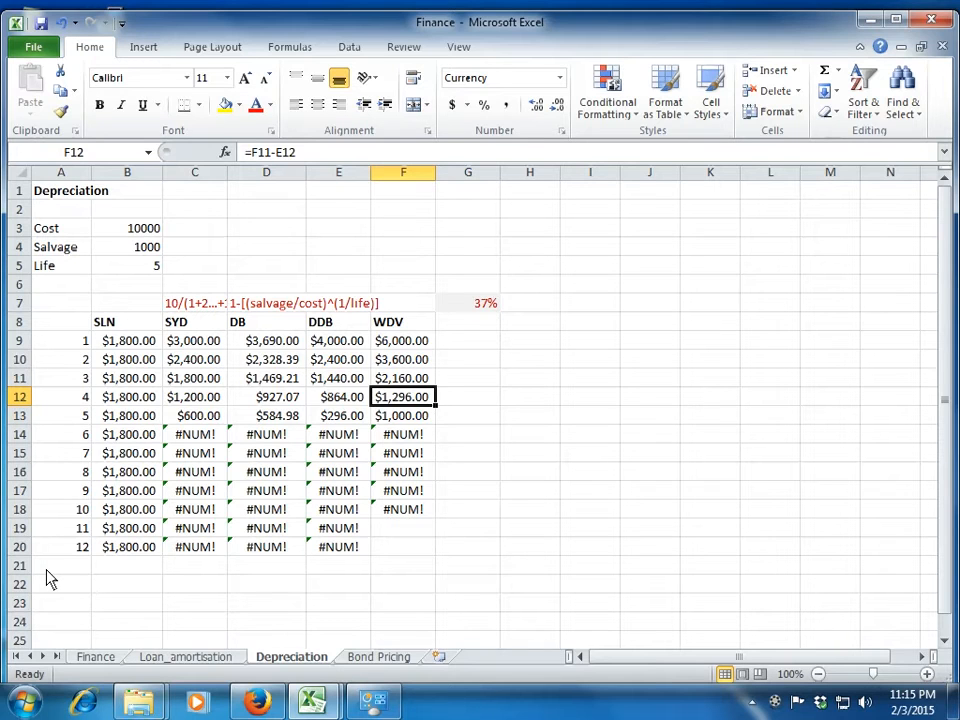
pyautogui.press('Left')
# Enter a depreciation rate of 40% in H9.
pyautogui.press('Right')
pyautogui.press('Right')
pyautogui.press('Right')
pyautogui.press('Up')
pyautogui.press('Up')
pyautogui.press('Up')
pyautogui.press('Left')
pyautogui.press('Right')
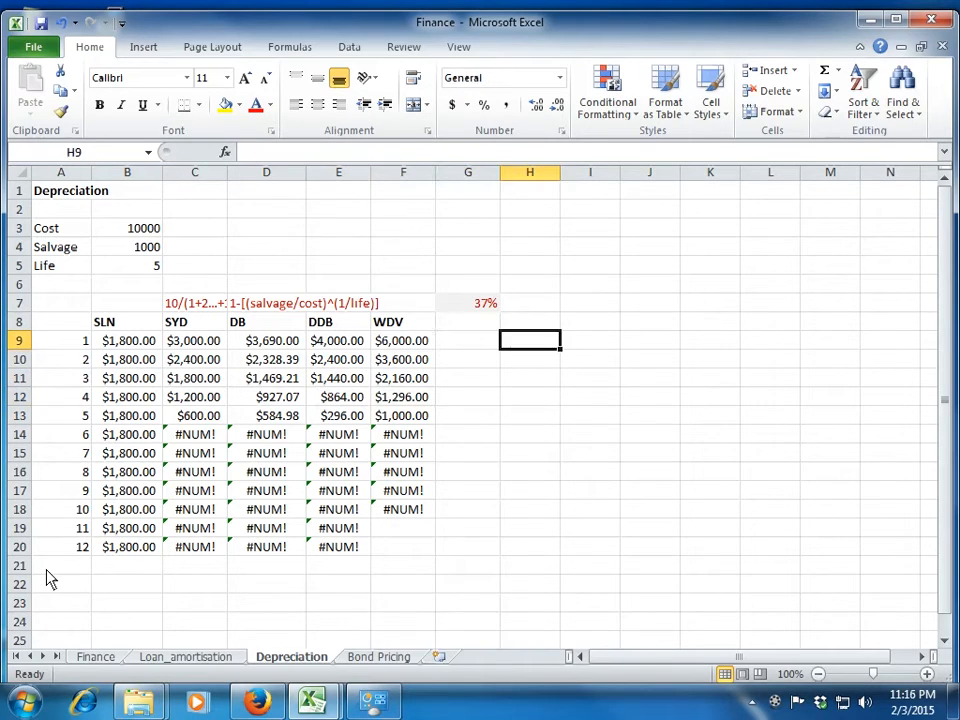
pyautogui.write('40%')
pyautogui.press('Return')
# Calculate period 5's unrestricted depreciation in G12 with the formula =F12*H9.
pyautogui.press('Up')
pyautogui.press('Left')
pyautogui.press('Left')
pyautogui.press('Down')
pyautogui.press('Down')
pyautogui.press('Down')
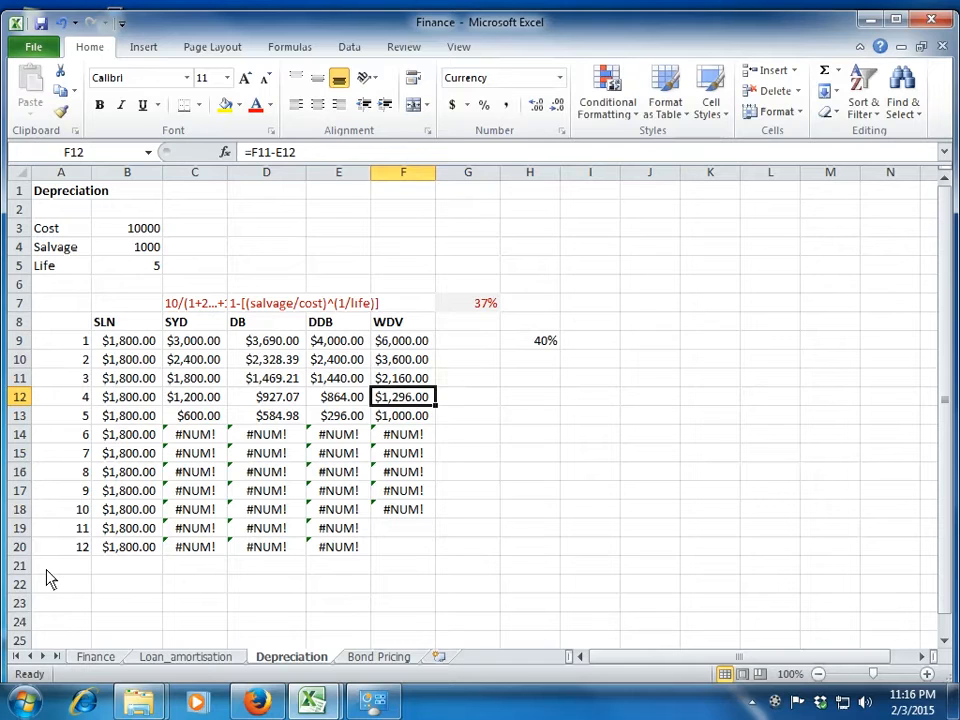
pyautogui.press('Right')
pyautogui.write('=')
pyautogui.press('Left')
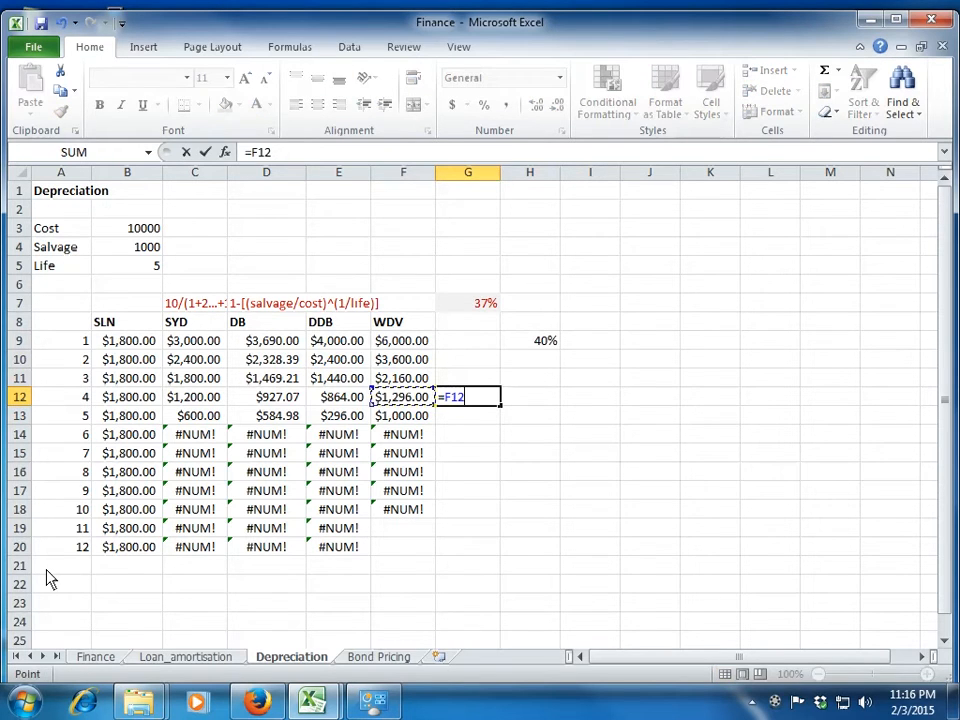
pyautogui.write('*')
pyautogui.press('Up')
pyautogui.press('Up')
pyautogui.press('Up')
pyautogui.press('Right')
pyautogui.press('Return')
pyautogui.press('Up')
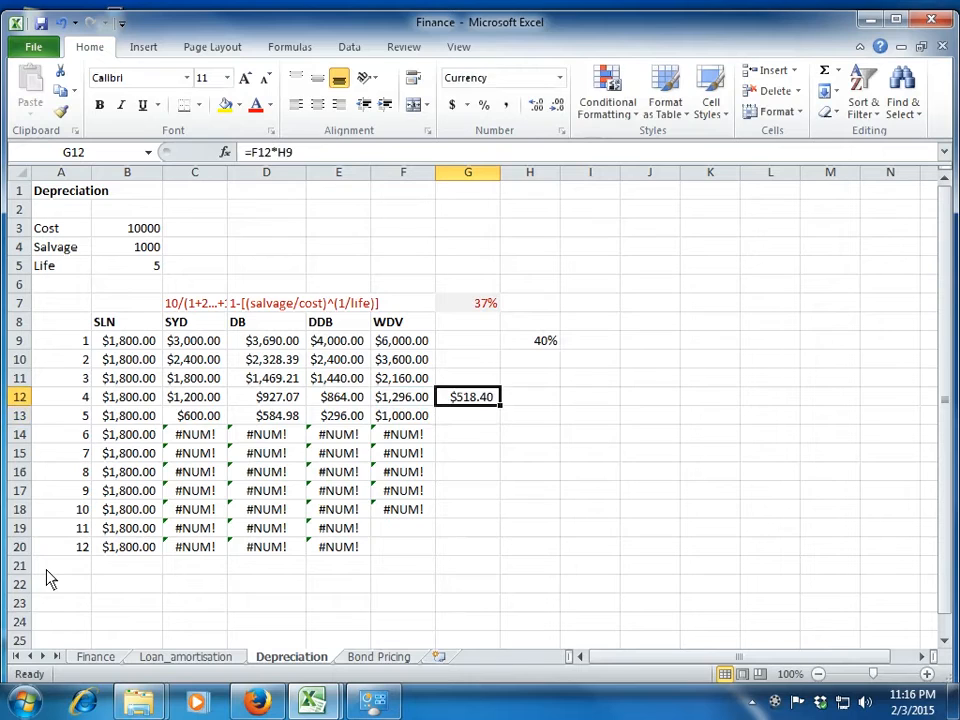
# Compare the G12 amount with the period 5 DDB depreciation in E13 and the WDV values in F12 and F13.
pyautogui.press('Left')
pyautogui.press('Left')
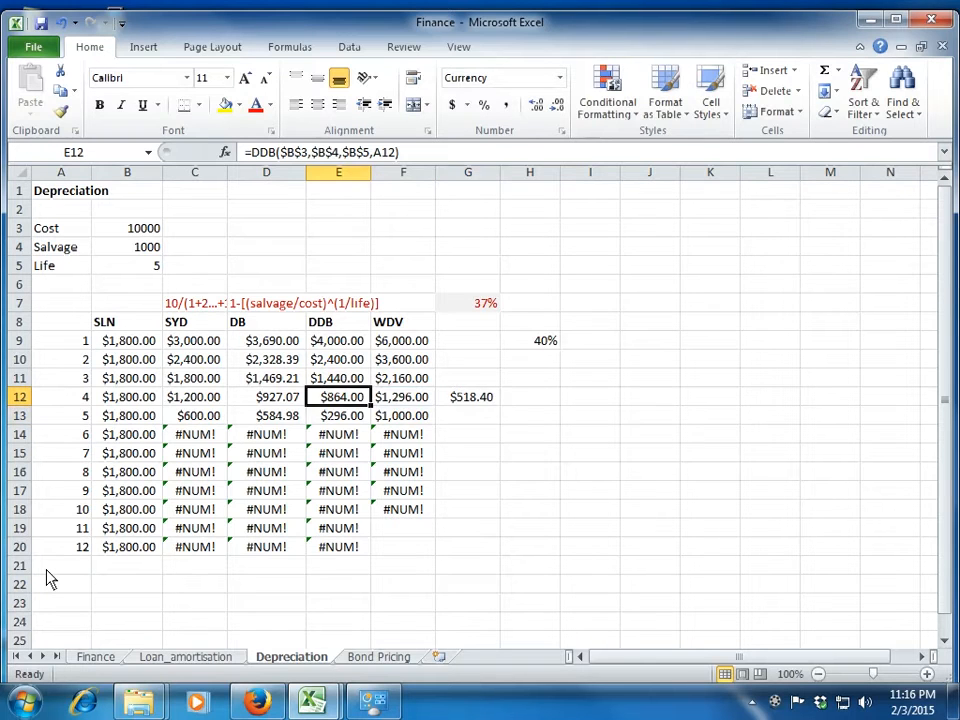
pyautogui.press('Down')
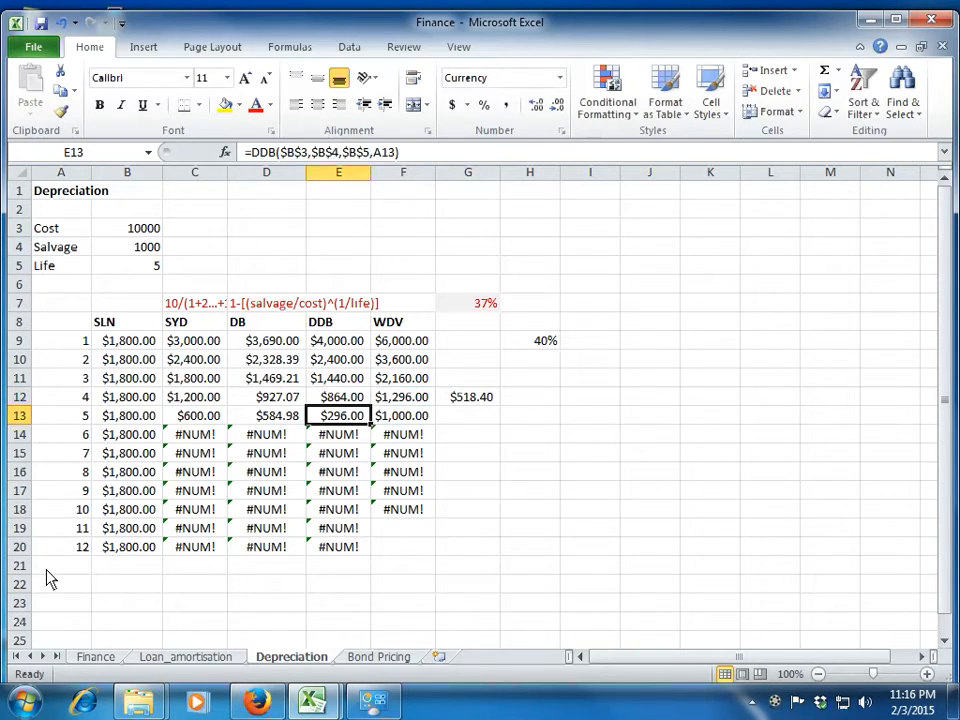
pyautogui.press('Right')
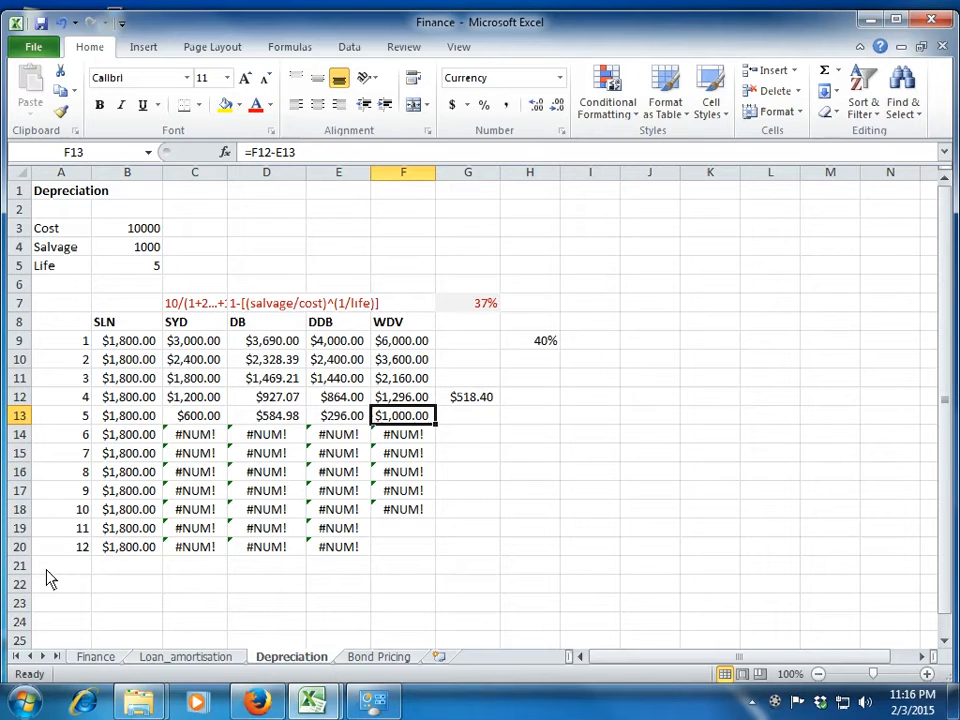
pyautogui.press('Up')
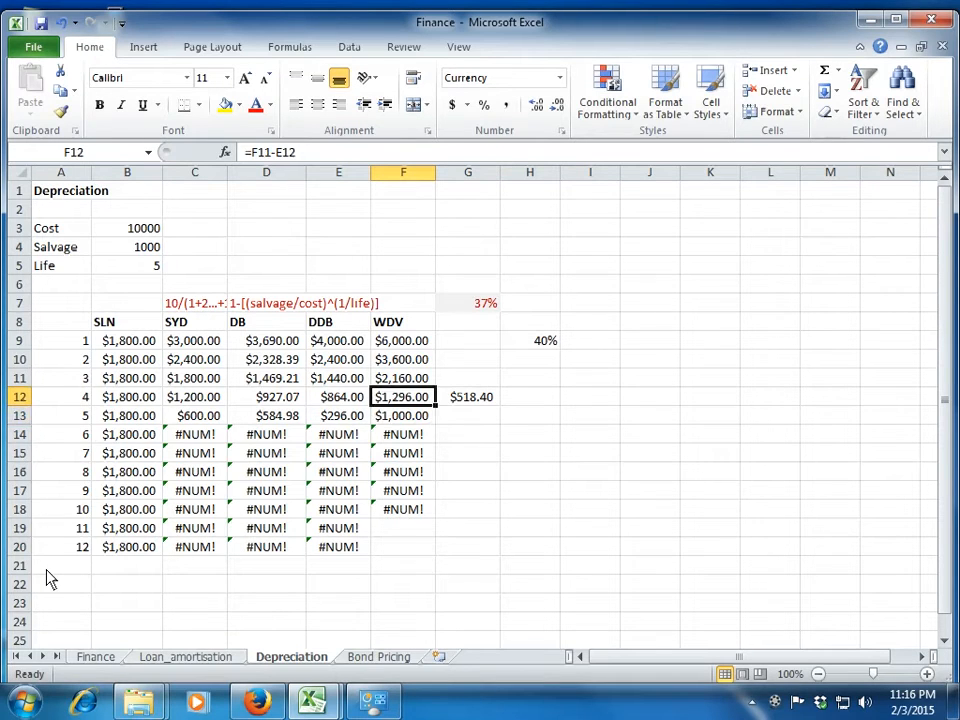
pyautogui.press('Right')
pyautogui.press('Left')
pyautogui.press('Down')
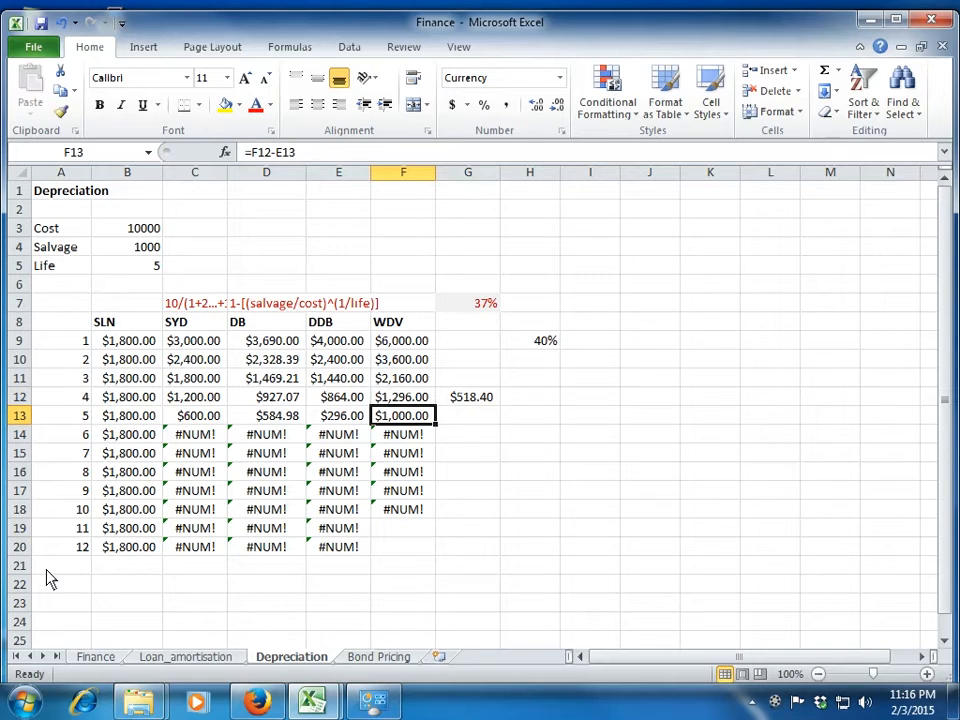
# Recheck the period 5 DDB amount against the WDV values, and clear the trial depreciation in G12.
pyautogui.press('Left')
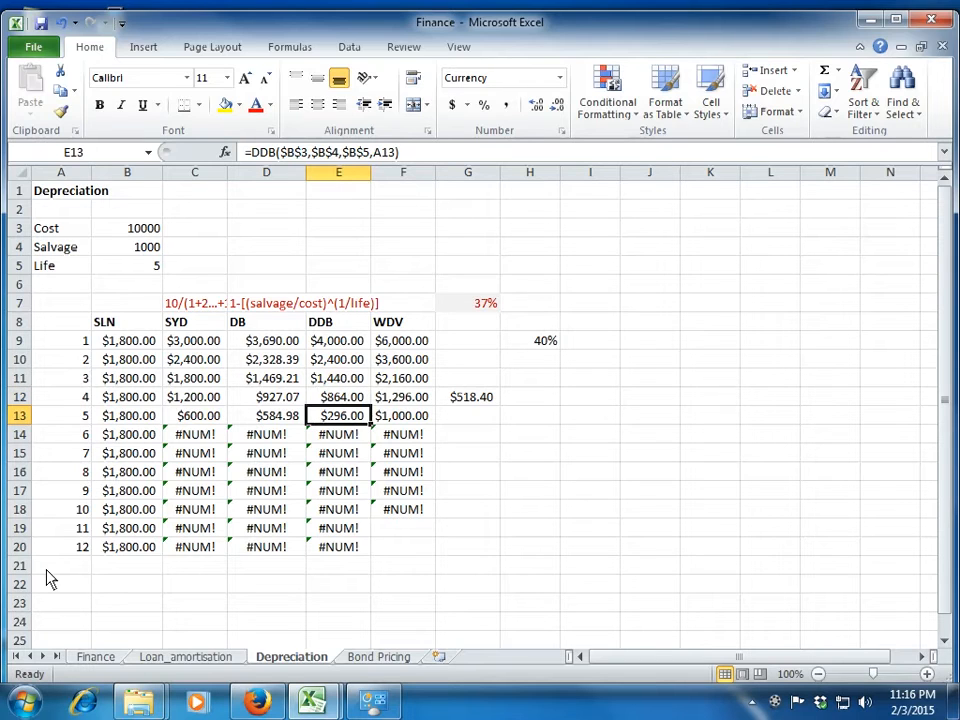
pyautogui.press('Up')
pyautogui.press('Down')
pyautogui.press('Right')
pyautogui.press('Up')
pyautogui.press('Right')
pyautogui.press('Delete')
# Clear the helper depreciation rates from the range G7:H9.
pyautogui.press('Right')
pyautogui.press('Up')
pyautogui.press('Up')
pyautogui.press('Up')
pyautogui.hotkey('shift', 'Up')
pyautogui.hotkey('shift', 'Left')
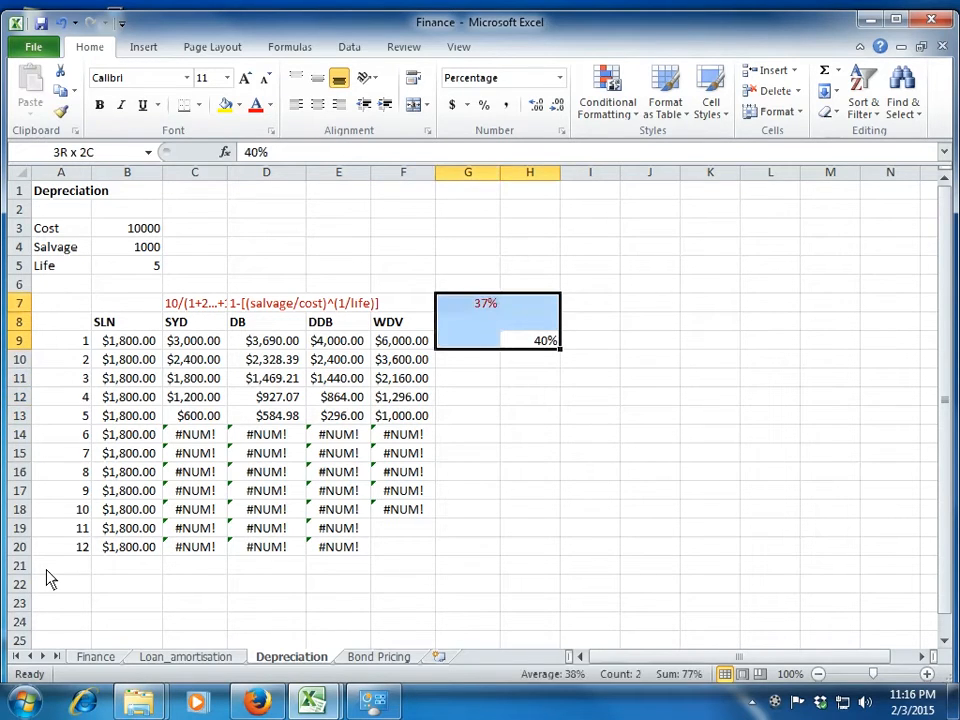
pyautogui.press('Delete')
# Set the asset's life in B5 to 10 years.
pyautogui.press('Left')
pyautogui.press('Left')
pyautogui.press('Left')
pyautogui.press('Left')
pyautogui.press('Left')
pyautogui.press('Left')
pyautogui.press('Left')
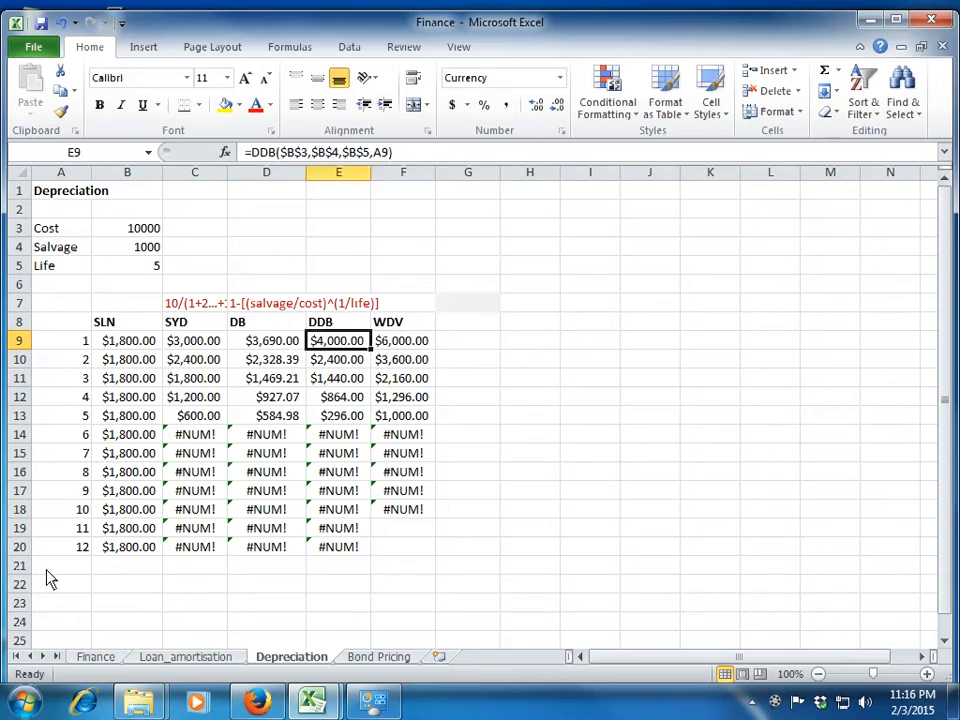
pyautogui.press('Up')
pyautogui.press('Up')
pyautogui.press('Up')
pyautogui.press('Up')
pyautogui.press('Right')
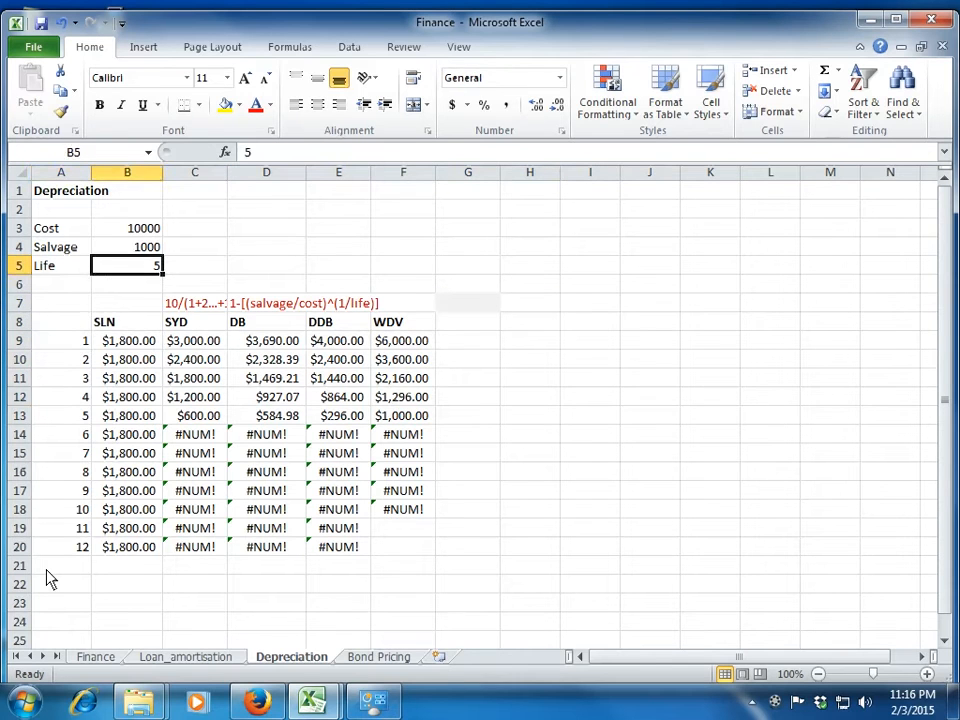
pyautogui.write('10')
pyautogui.press('Return')
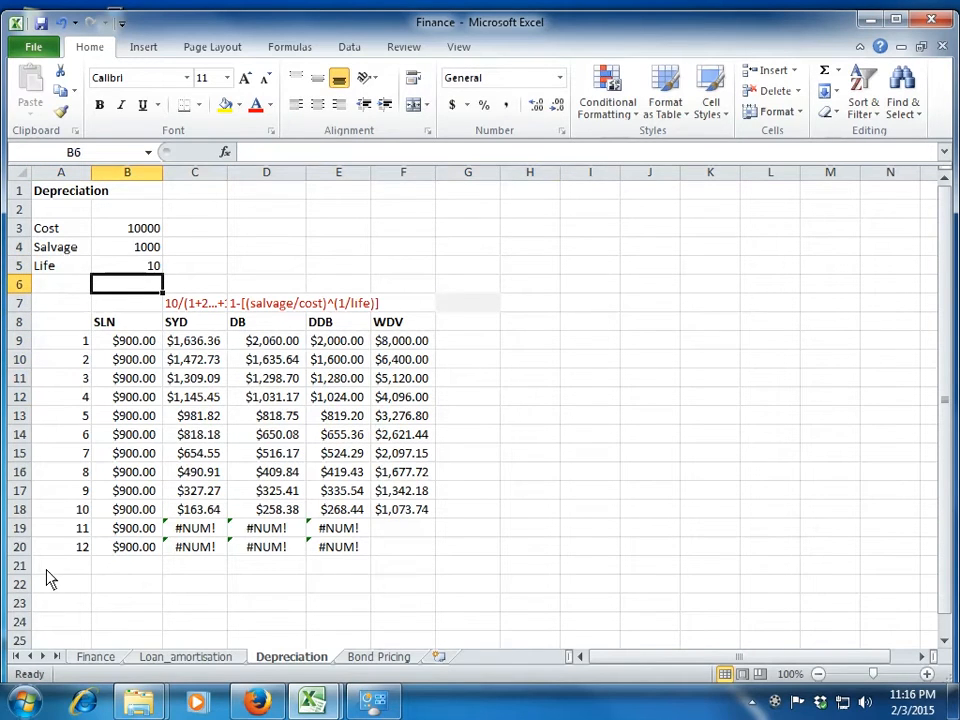
# Clear the contents of rows 19 and 20, which hold periods 11 and 12.
pyautogui.press('Down')
pyautogui.hotkey('ctrl', 'Down')
pyautogui.hotkey('ctrl', 'Down')
pyautogui.press('Up')
pyautogui.hotkey('shift', 'space')
pyautogui.hotkey('shift', 'Down')
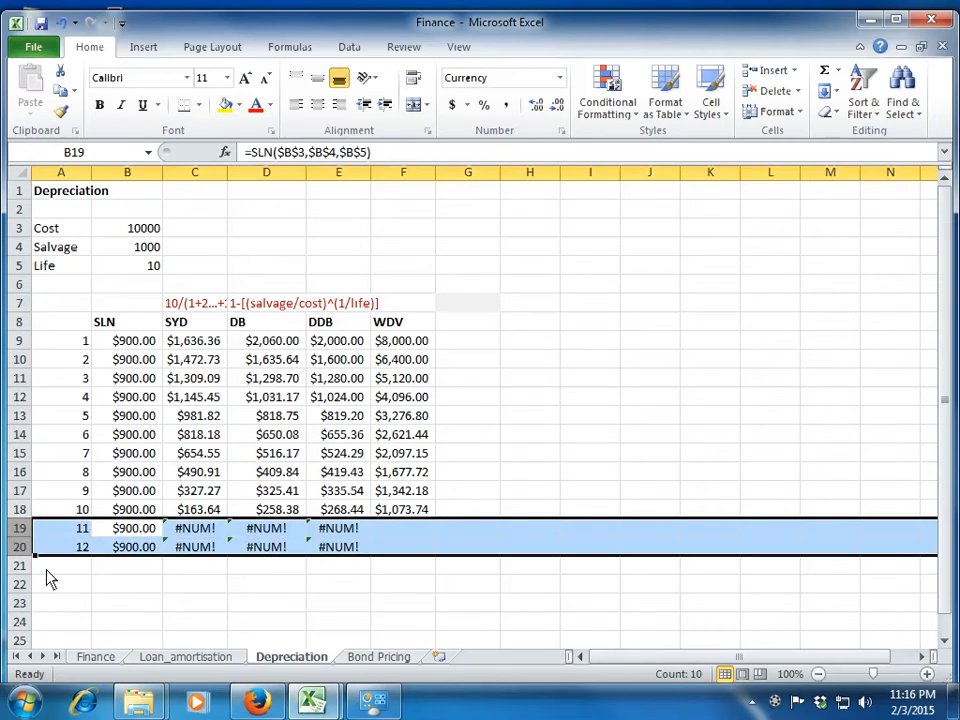
pyautogui.press('Delete')
# Try a factor of 3 in the arguments of the period 1 DDB formula in E9, and remove it again.
pyautogui.press('Up')
pyautogui.press('Right')
pyautogui.press('Right')
pyautogui.press('Right')
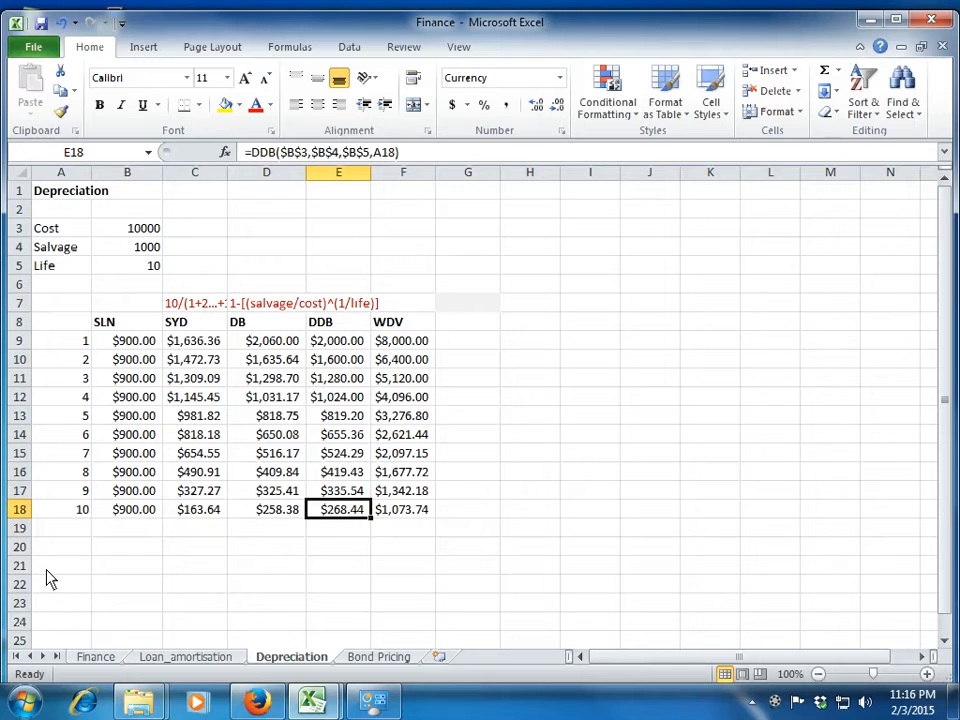
pyautogui.press('Up')
pyautogui.press('Up')
pyautogui.press('Up')
pyautogui.press('Up')
pyautogui.press('Up')
pyautogui.press('Up')
pyautogui.press('Up')
pyautogui.press('Up')
pyautogui.press('Up')
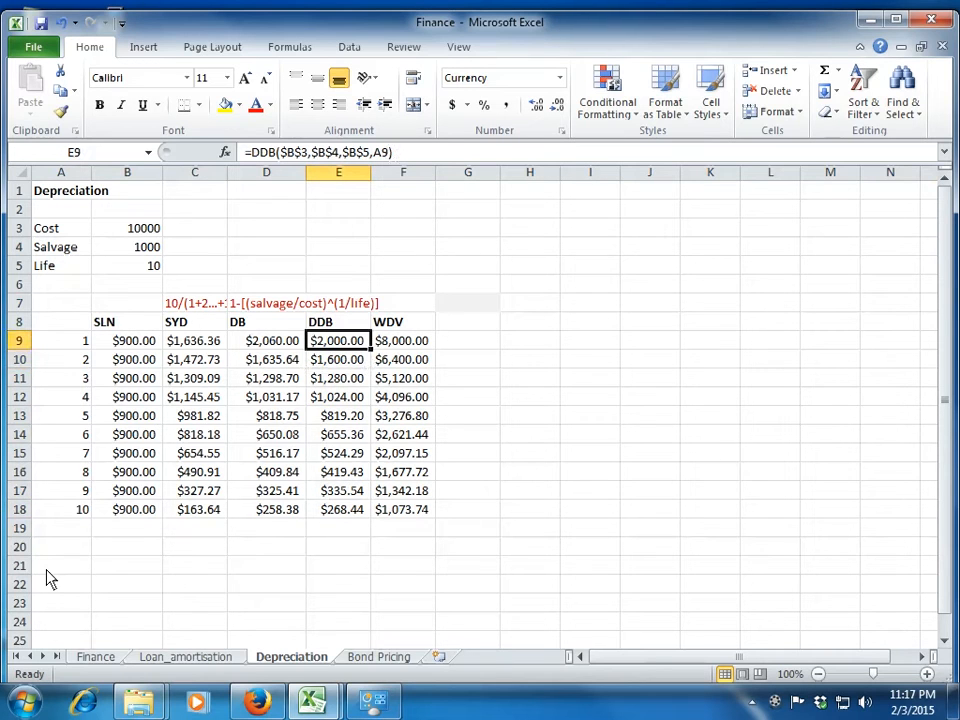
pyautogui.click(389, 156)
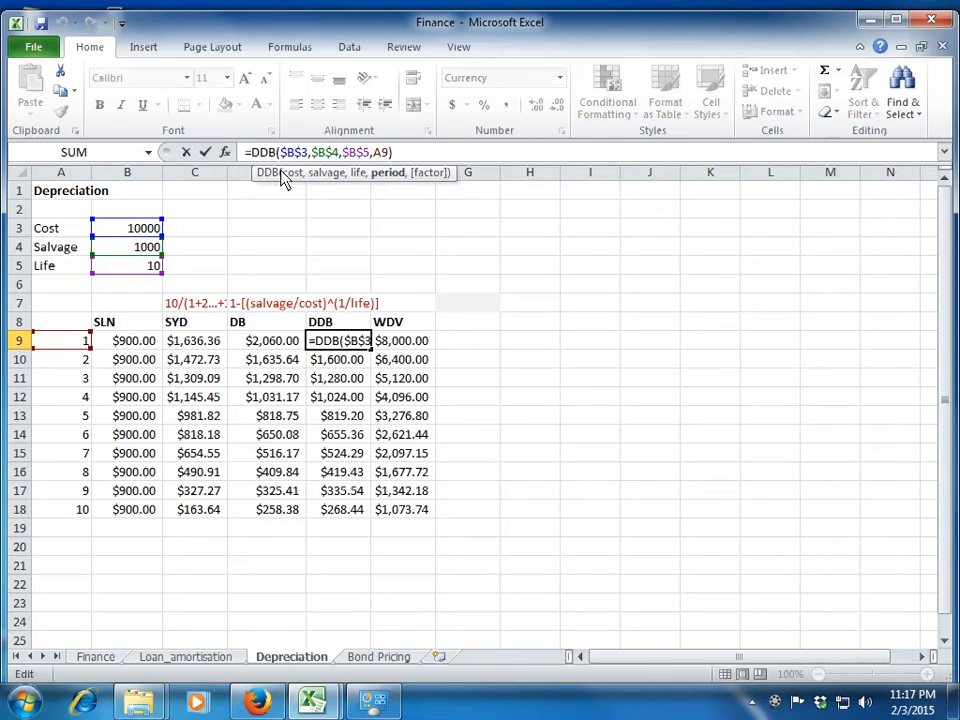
pyautogui.click(225, 153)
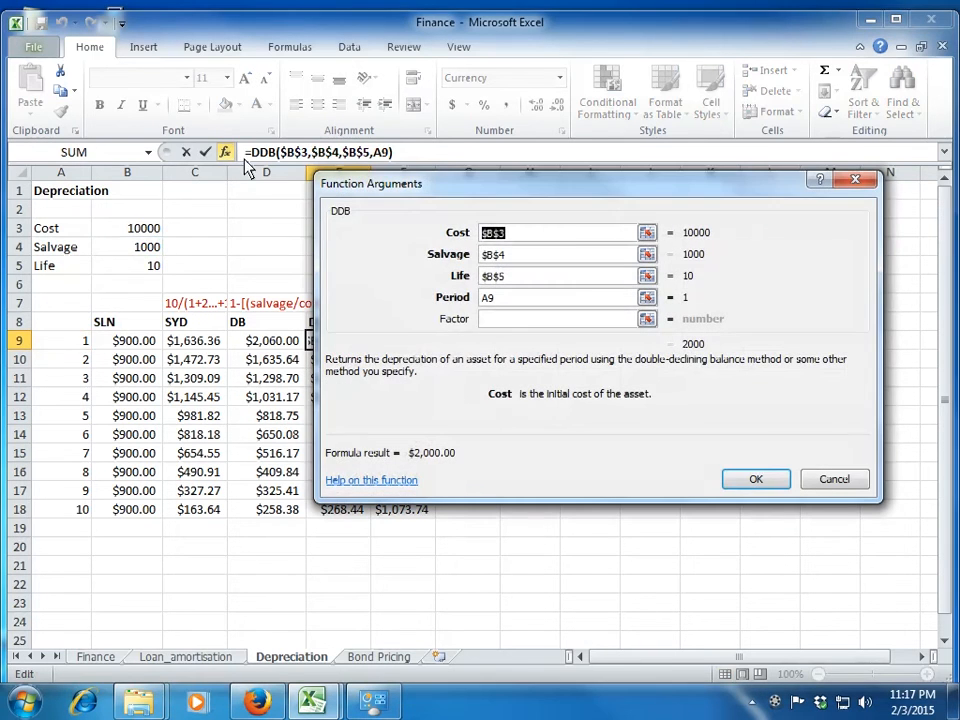
pyautogui.click(498, 320)
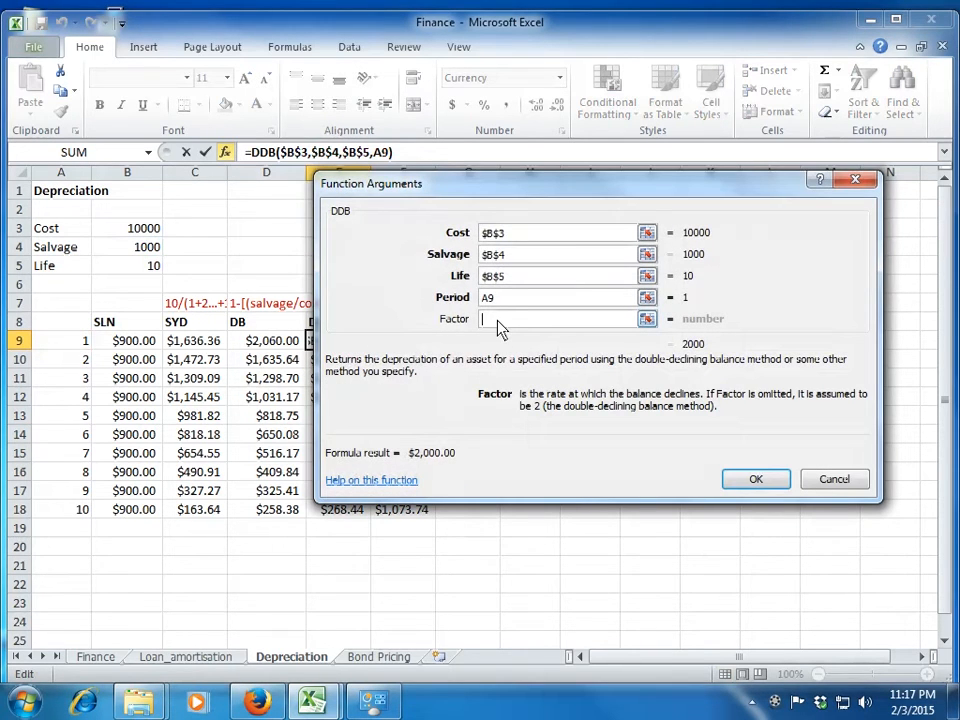
pyautogui.write('3')
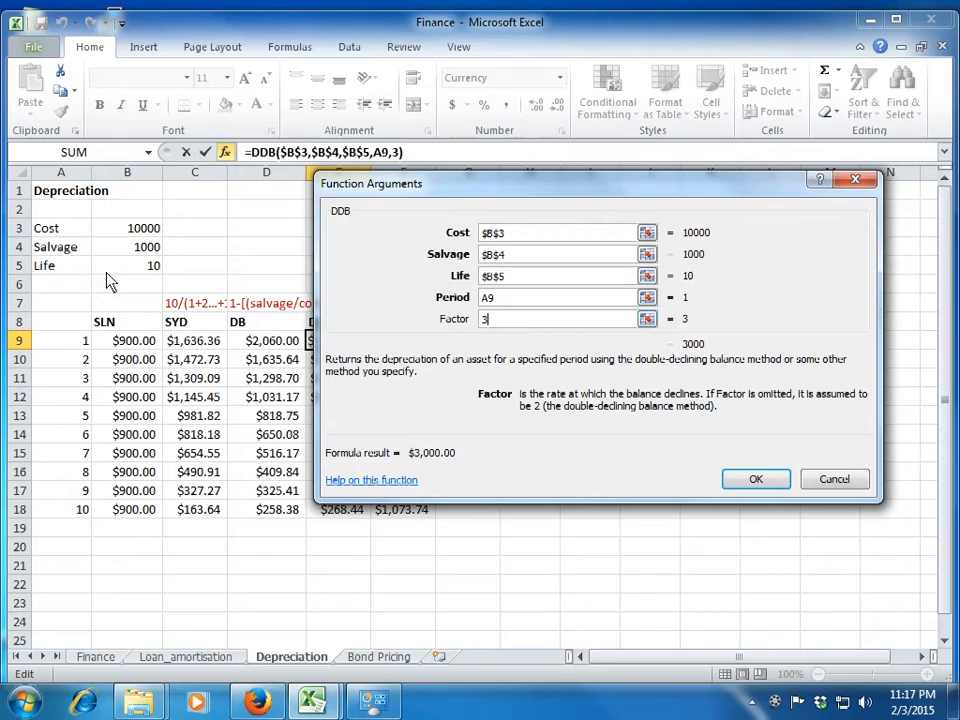
pyautogui.press('BackSpace')
pyautogui.press('Return')
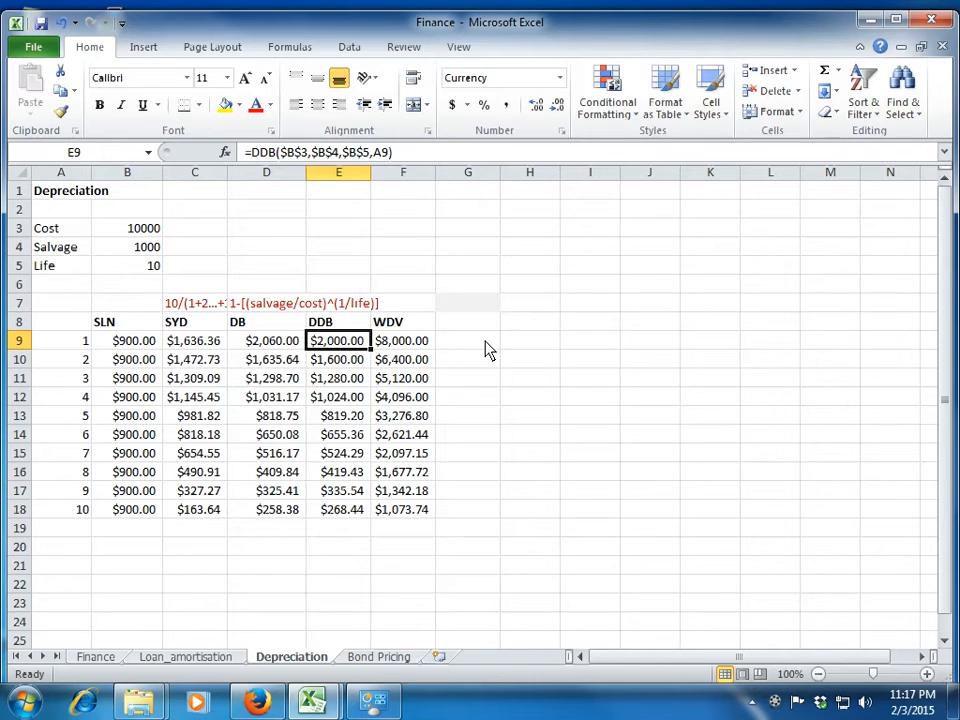
# On the Bond Pricing sheet, clear the two day-count results in B10:B11.
pyautogui.hotkey('ctrl', 'pagedown')
pyautogui.press('Down')
pyautogui.press('Down')
pyautogui.press('Down')
pyautogui.press('Down')
pyautogui.press('Down')
pyautogui.press('Right')
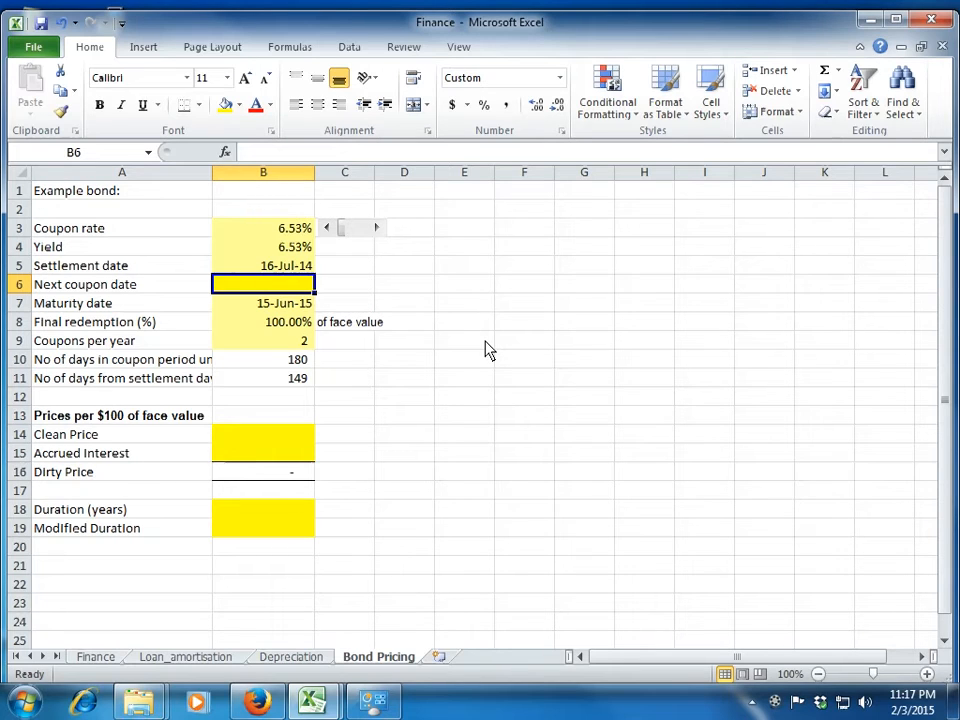
pyautogui.press('Down')
pyautogui.press('Down')
pyautogui.press('Down')
pyautogui.press('Down')
pyautogui.press('Down')
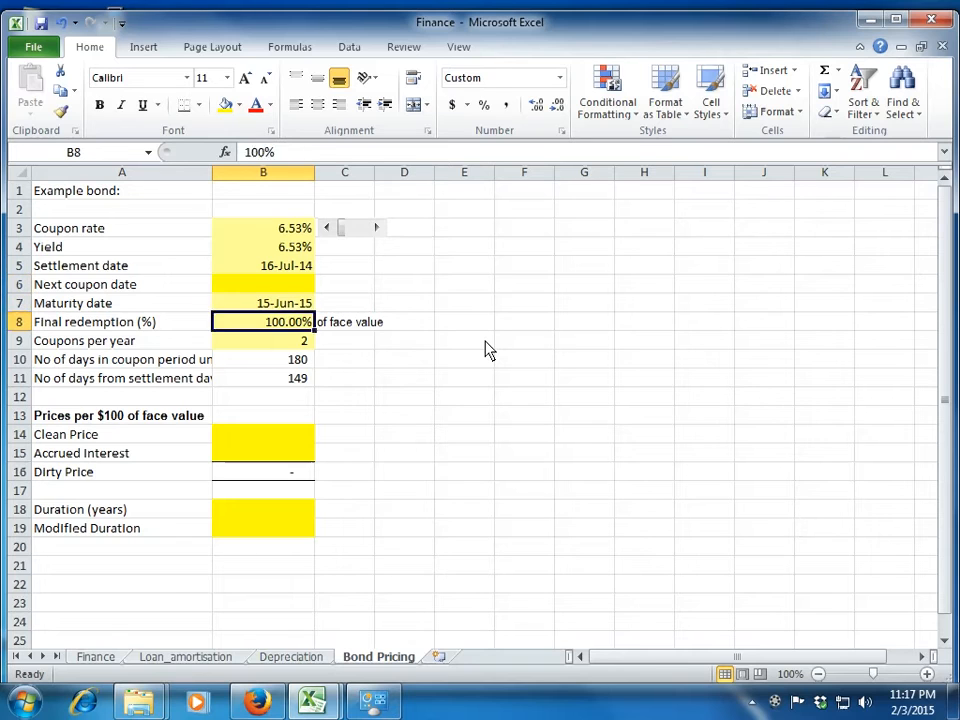
pyautogui.press('Up')
pyautogui.hotkey('shift', 'Down')
pyautogui.press('Delete')
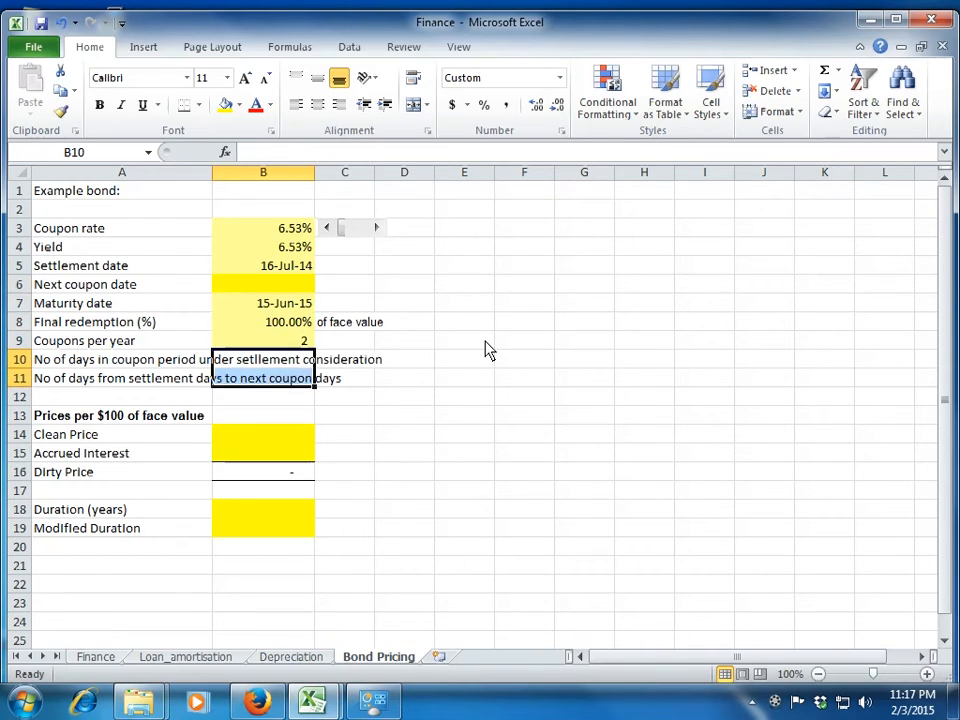
# Check the coupon rate formula in B3, and set the bond's yield in B4 to 7%.
pyautogui.press('Up')
pyautogui.press('Up')
pyautogui.press('Up')
pyautogui.press('Up')
pyautogui.press('Up')
pyautogui.press('Down')
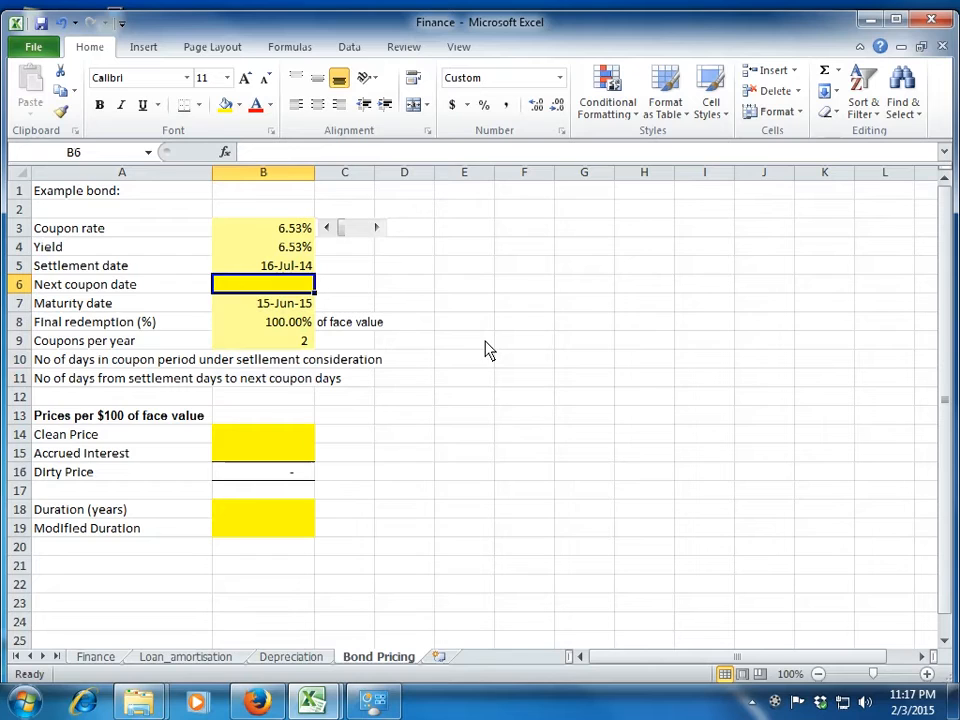
pyautogui.press('Up')
pyautogui.press('Up')
pyautogui.press('Up')
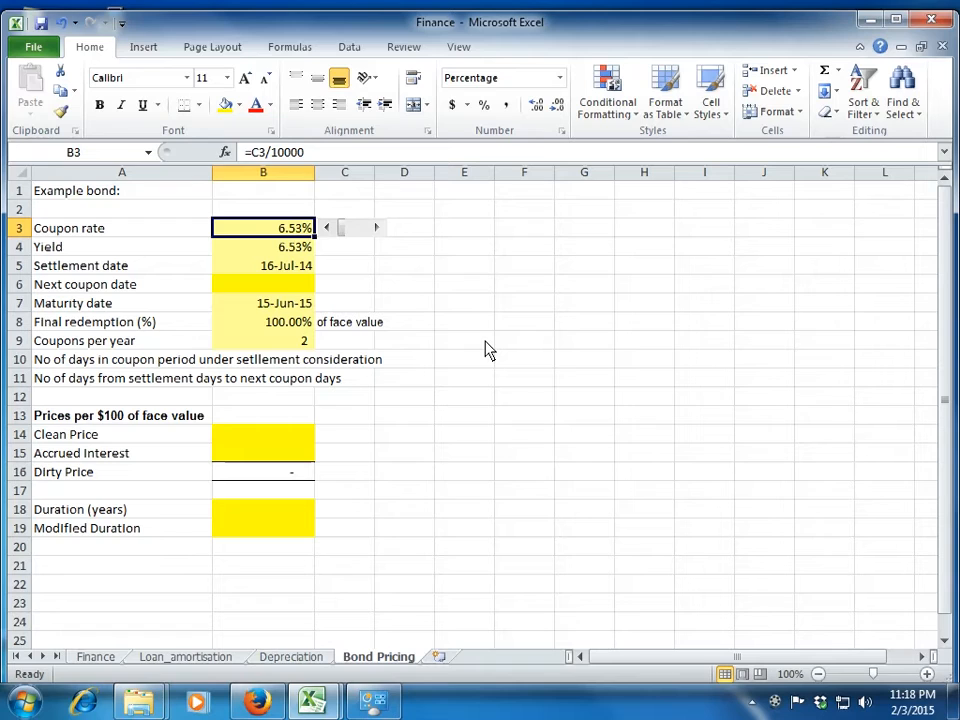
pyautogui.press('Down')
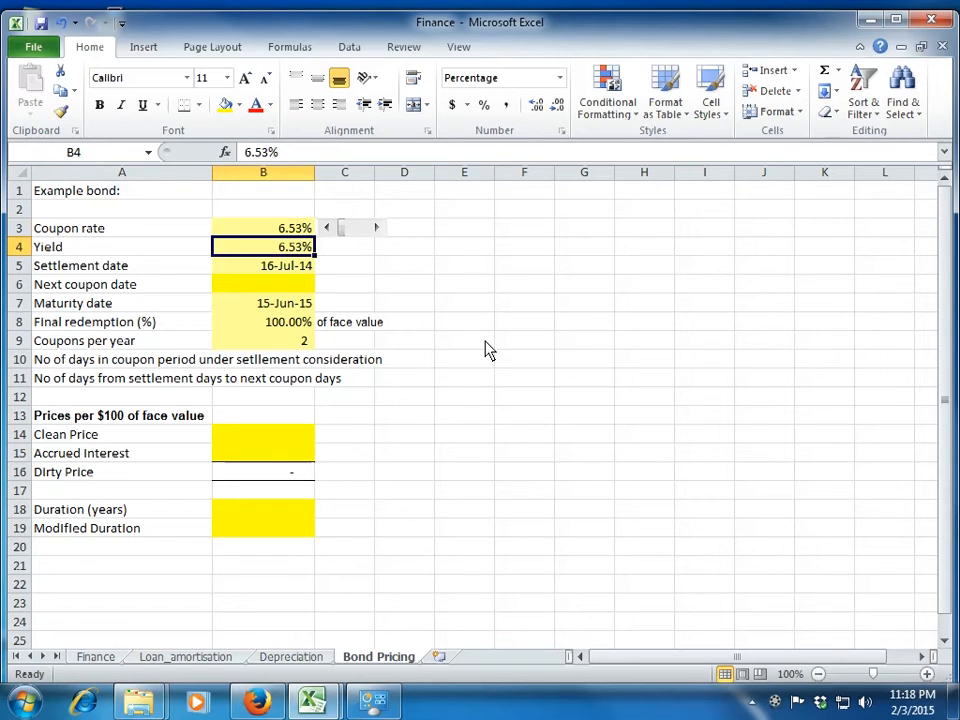
pyautogui.write('7')
pyautogui.press('Return')
# Review the bond's settlement date, maturity date, final redemption and coupons per year inputs in B5:B9.
pyautogui.press('Up')
pyautogui.press('Down')
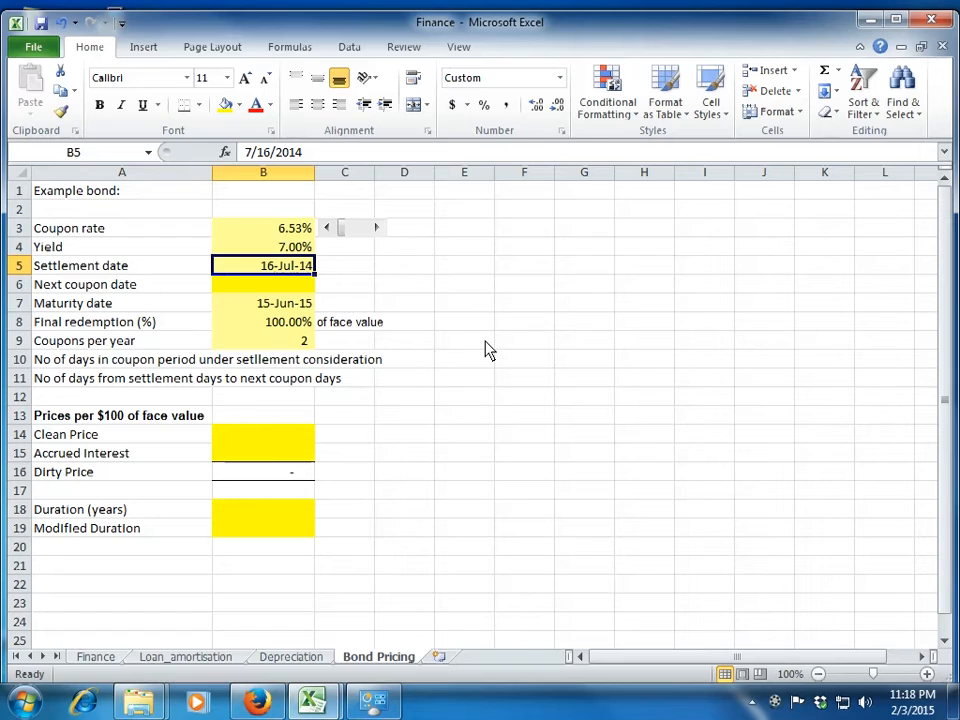
pyautogui.press('Left')
pyautogui.press('Right')
pyautogui.press('Down')
pyautogui.press('Down')
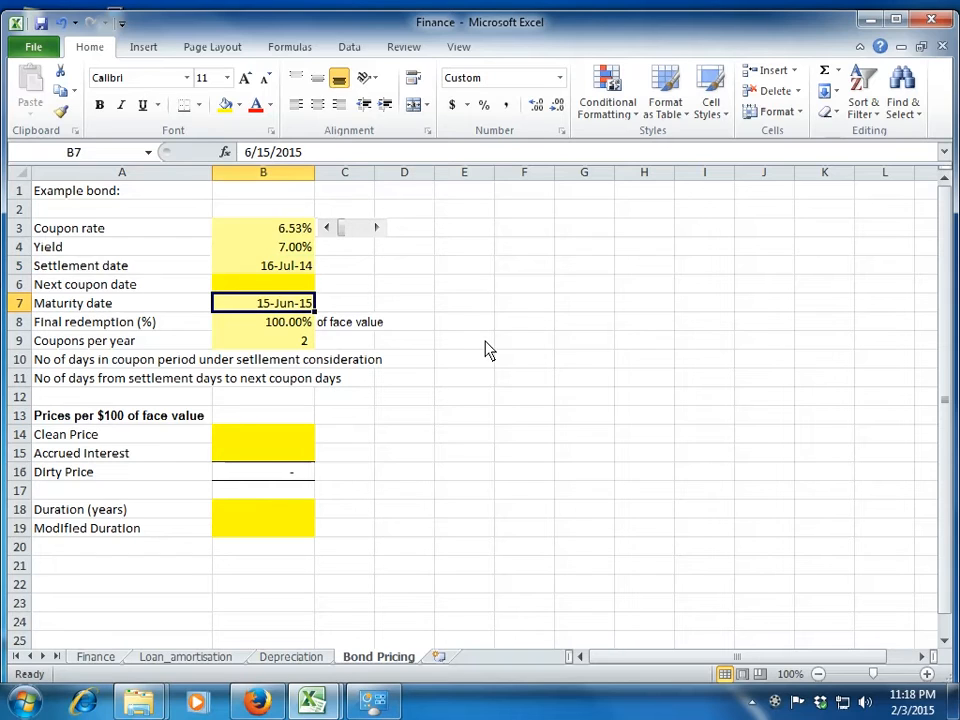
pyautogui.press('Down')
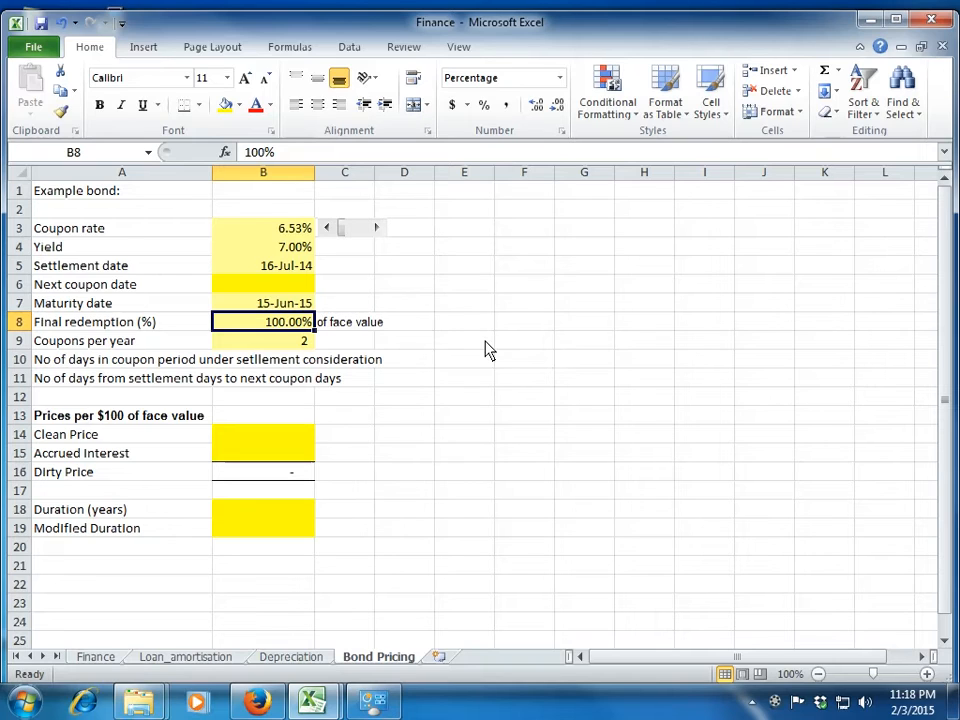
pyautogui.press('Down')
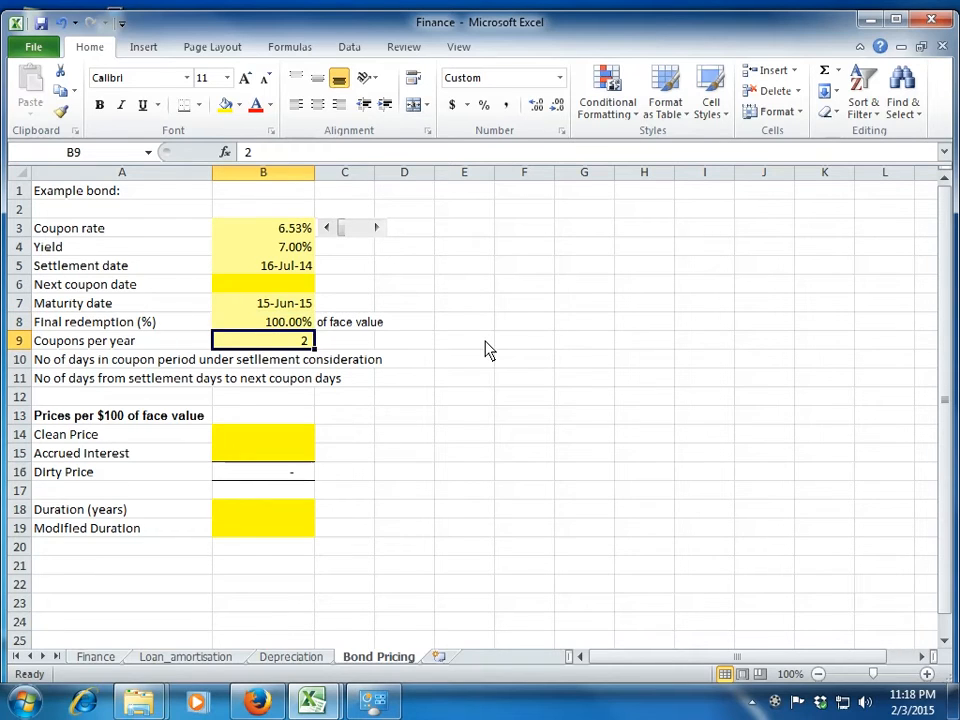
# Start a formula in the Next coupon date cell B6, compare the available coupon functions and choose COUPNCD.
pyautogui.press('Up')
pyautogui.press('Up')
pyautogui.press('Up')
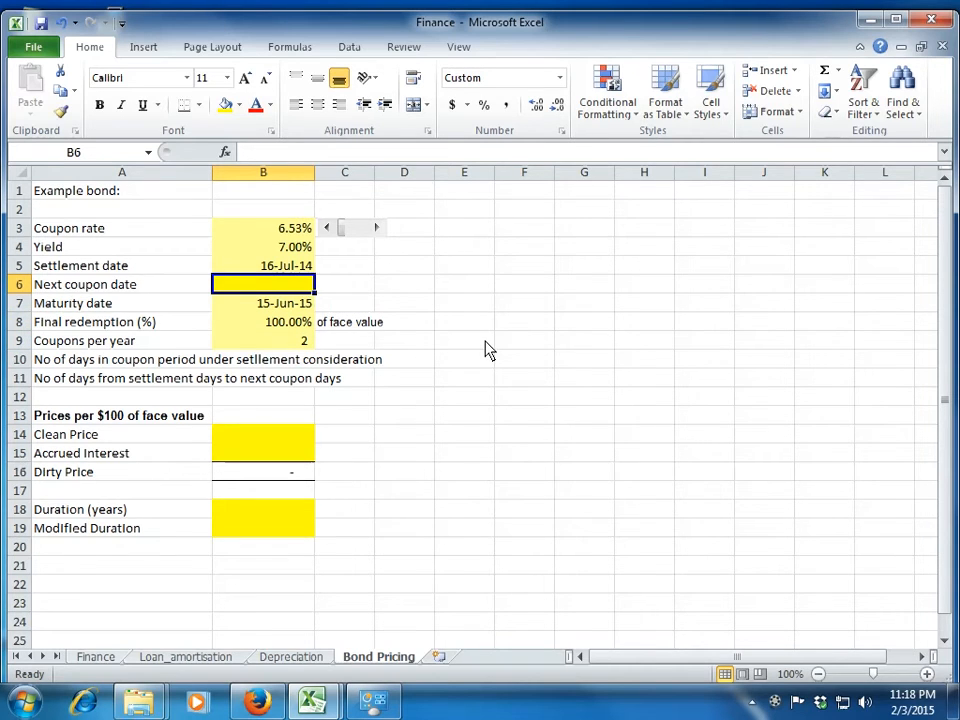
pyautogui.write('coup')
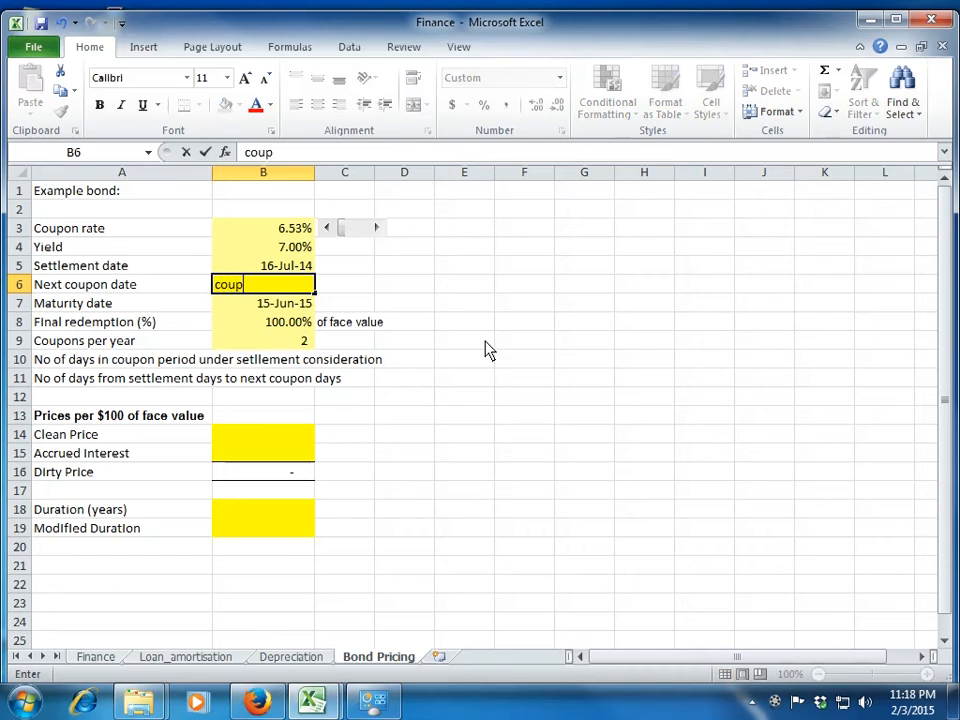
pyautogui.press('BackSpace')
pyautogui.press('BackSpace')
pyautogui.press('BackSpace')
pyautogui.press('BackSpace')
pyautogui.write('=coup')
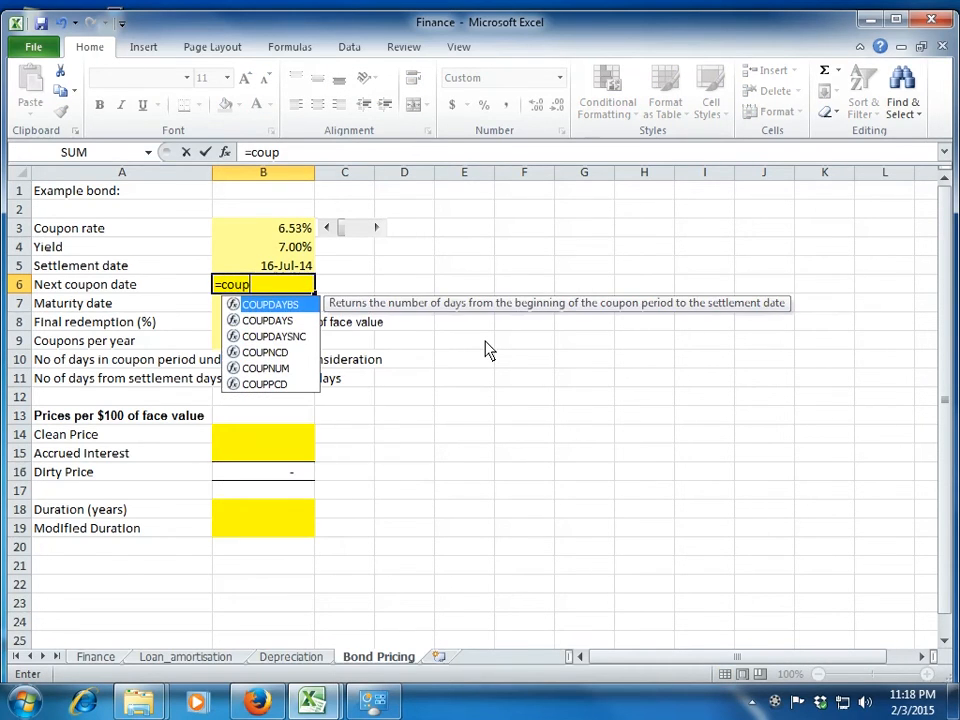
pyautogui.press('Down')
pyautogui.press('Down')
pyautogui.press('Down')
pyautogui.press('Down')
pyautogui.press('Down')
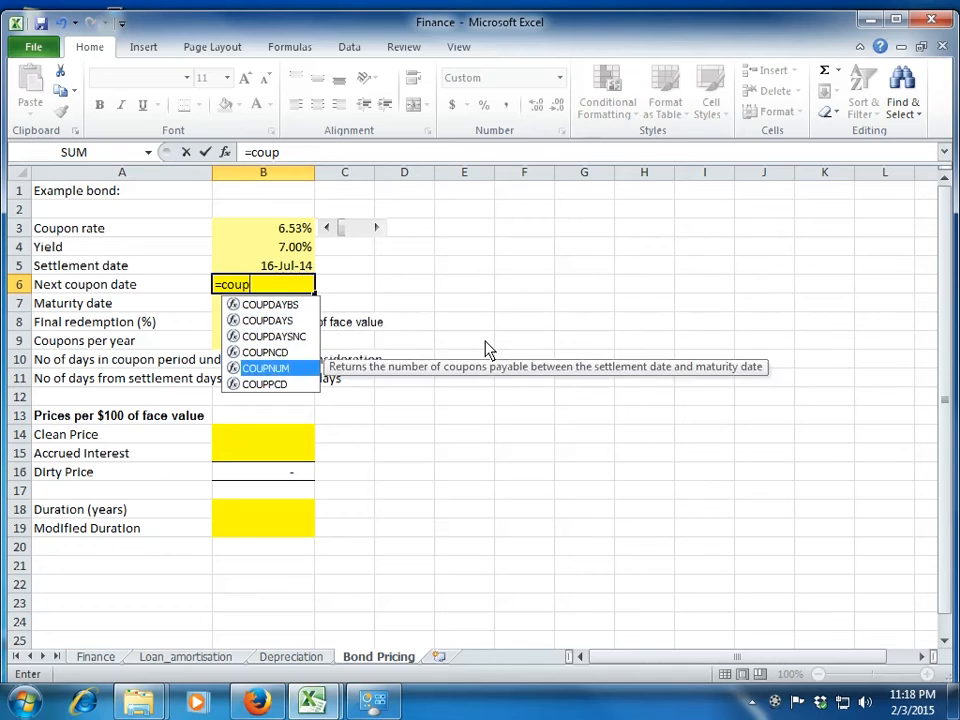
pyautogui.press('Up')
pyautogui.press('Up')
pyautogui.press('Up')
pyautogui.press('Up')
pyautogui.press('Up')
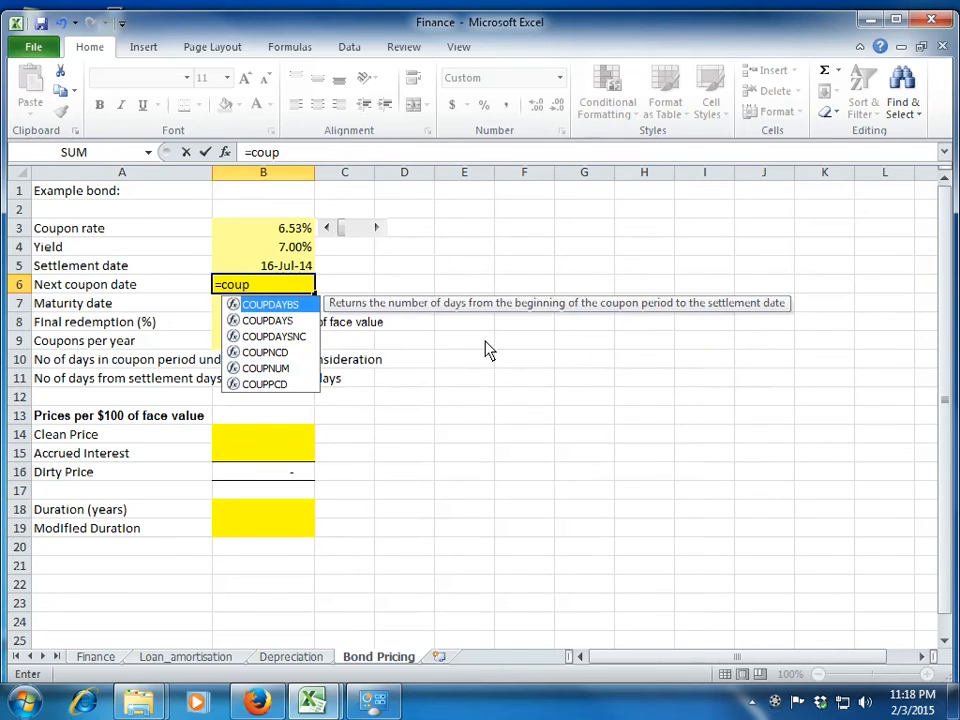
pyautogui.press('Down')
pyautogui.press('Down')
pyautogui.press('Down')
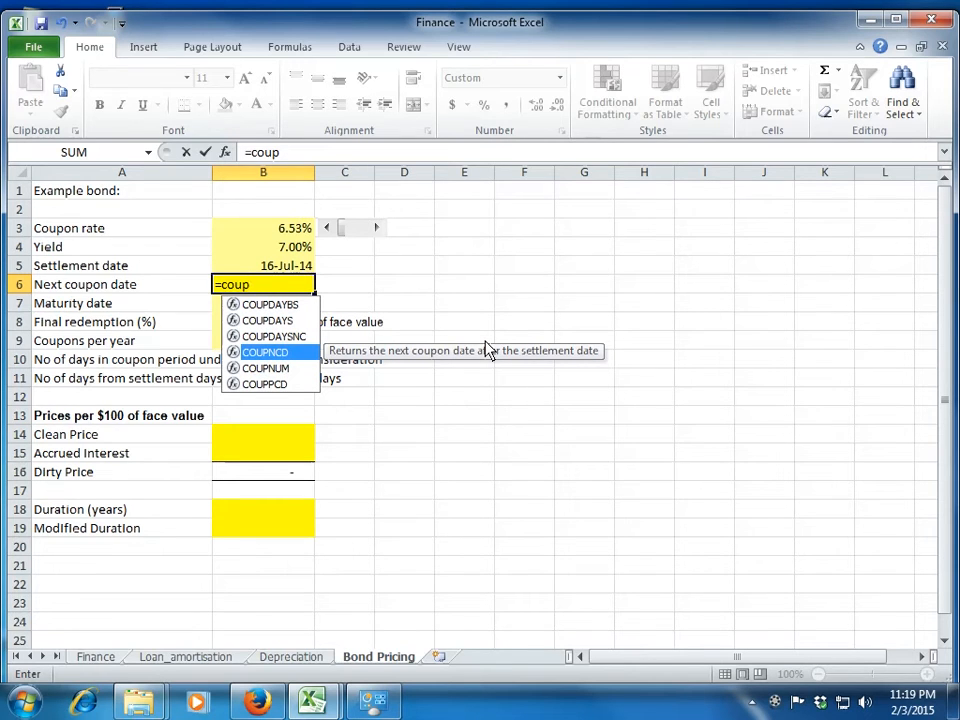
pyautogui.press('Tab')
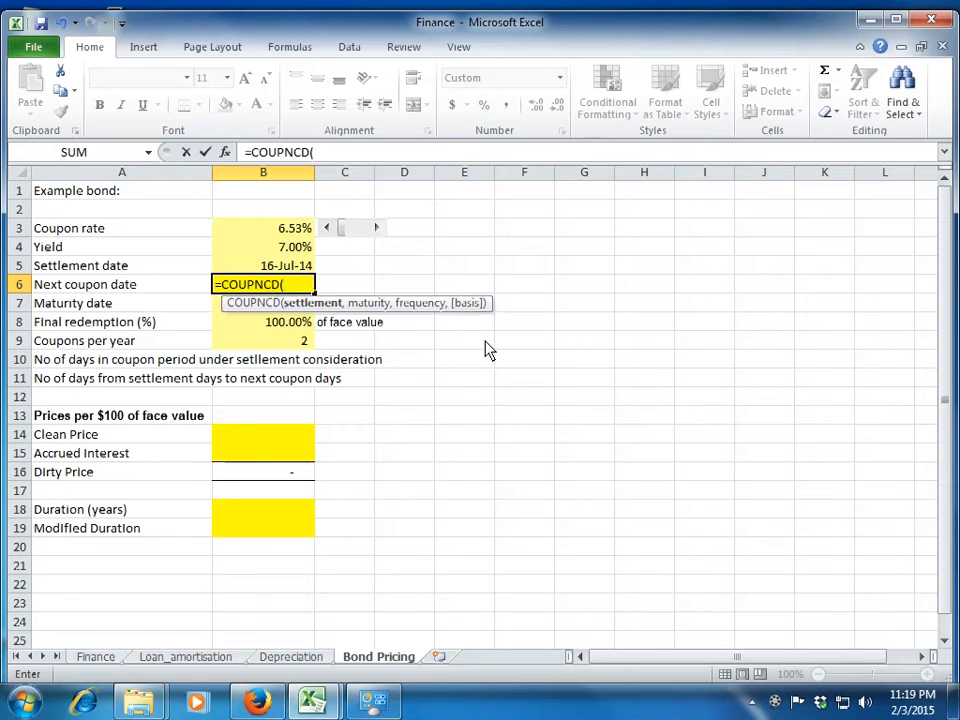
# Complete the B6 formula as =COUPNCD(B5,B7,2), using the settlement date, maturity date and semiannual frequency.
pyautogui.press('Up')
pyautogui.write(',')
pyautogui.press('Down')
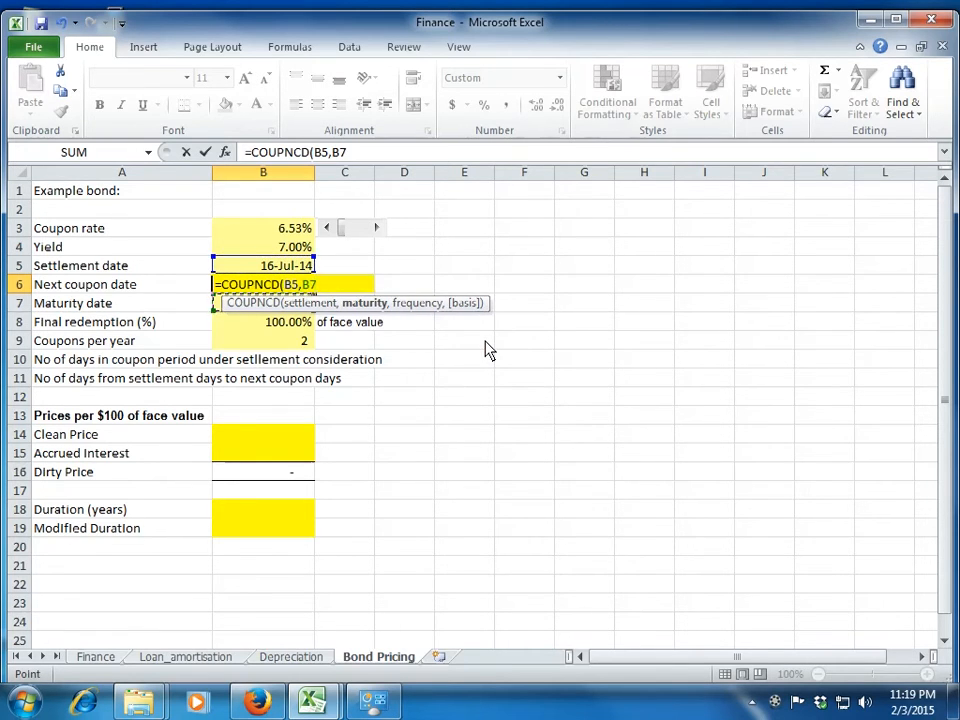
pyautogui.write(',')
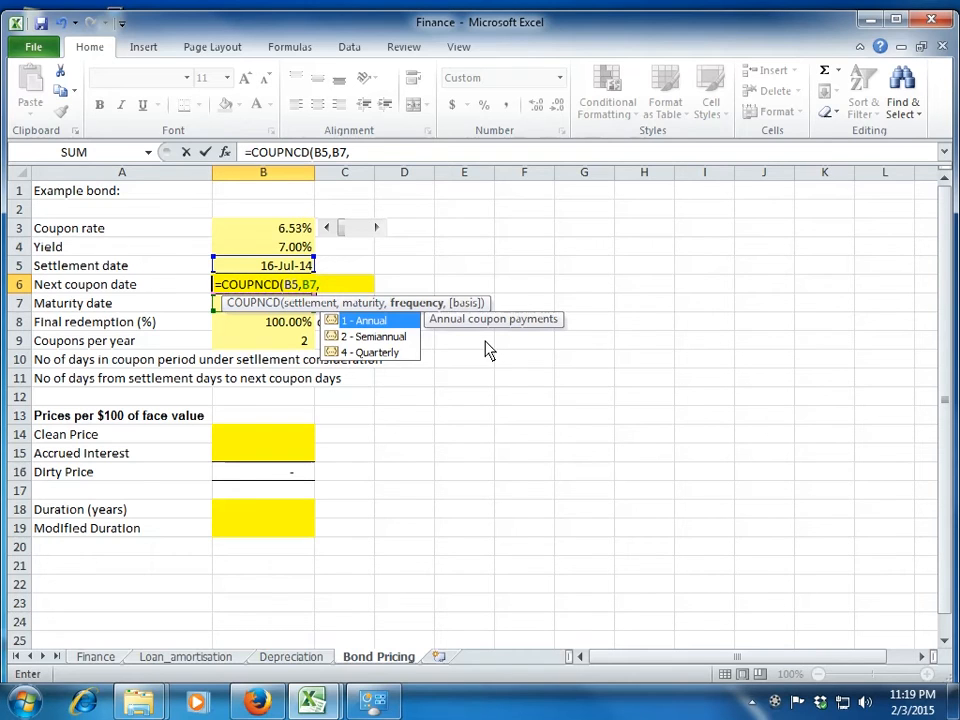
pyautogui.press('Down')
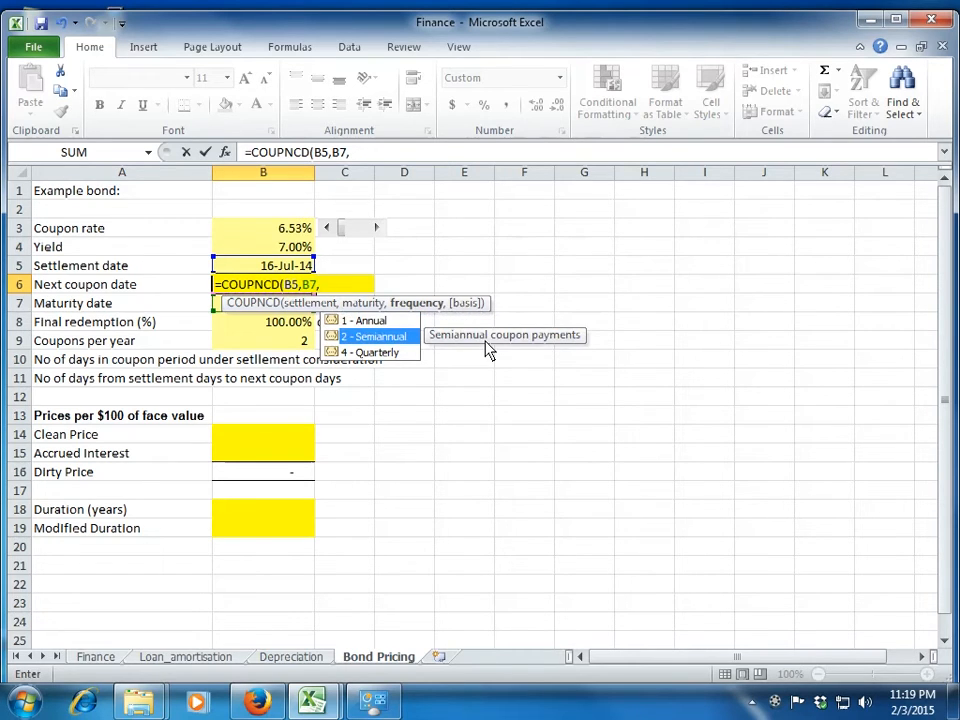
pyautogui.write('2')
pyautogui.click(252, 345)
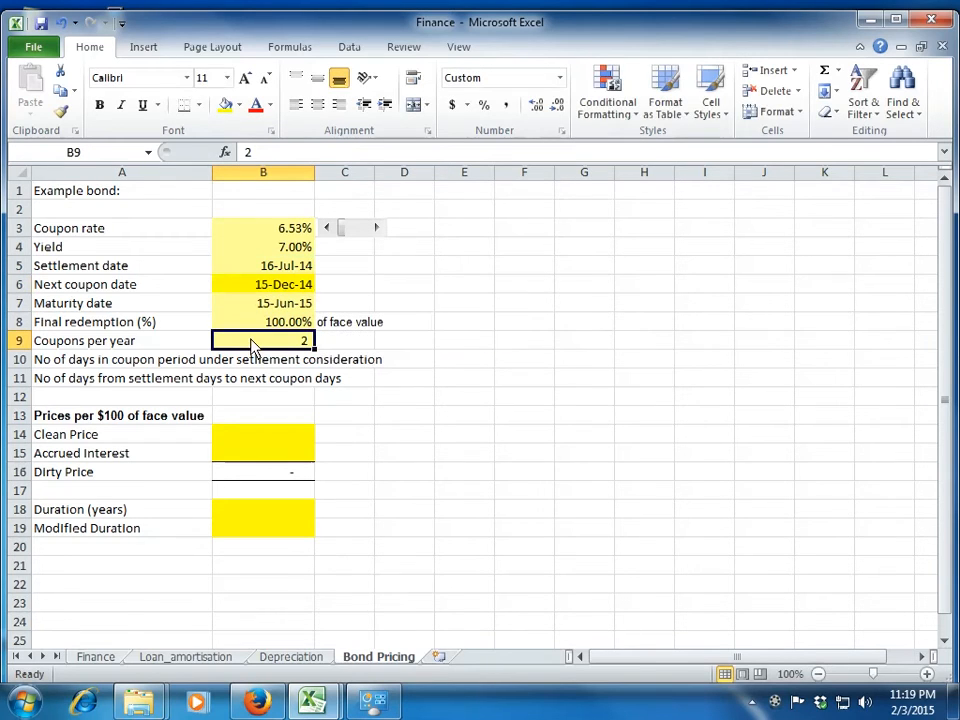
# Examine the optional day-count basis choices for the COUPNCD formula in B6, keeping the formula as =COUPNCD(B5,B7,2).
pyautogui.click(270, 288)
pyautogui.click(355, 153)
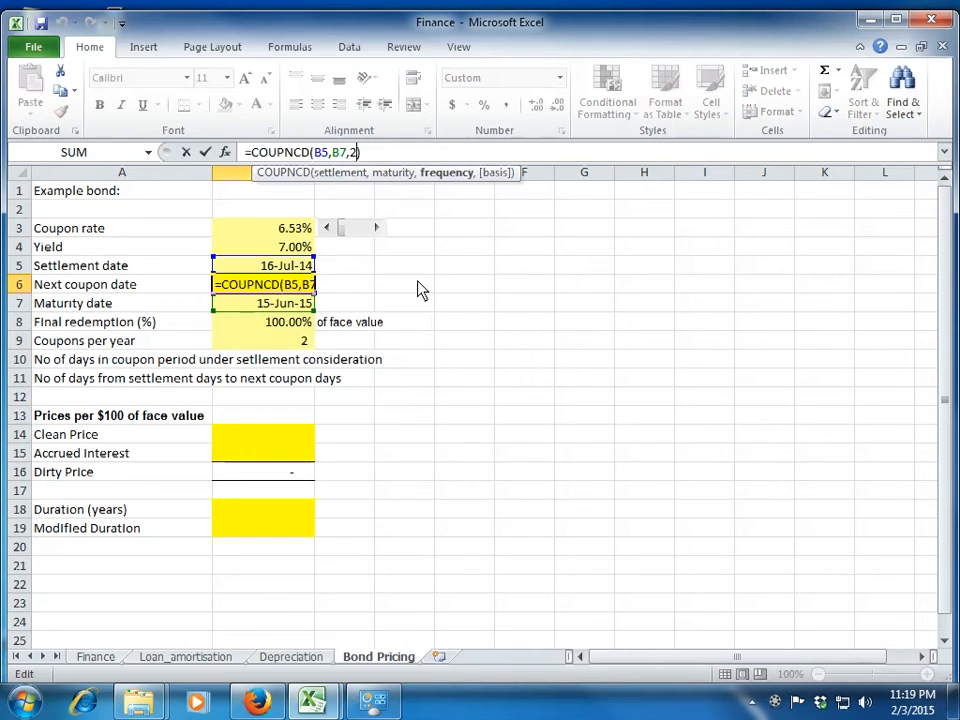
pyautogui.write(',')
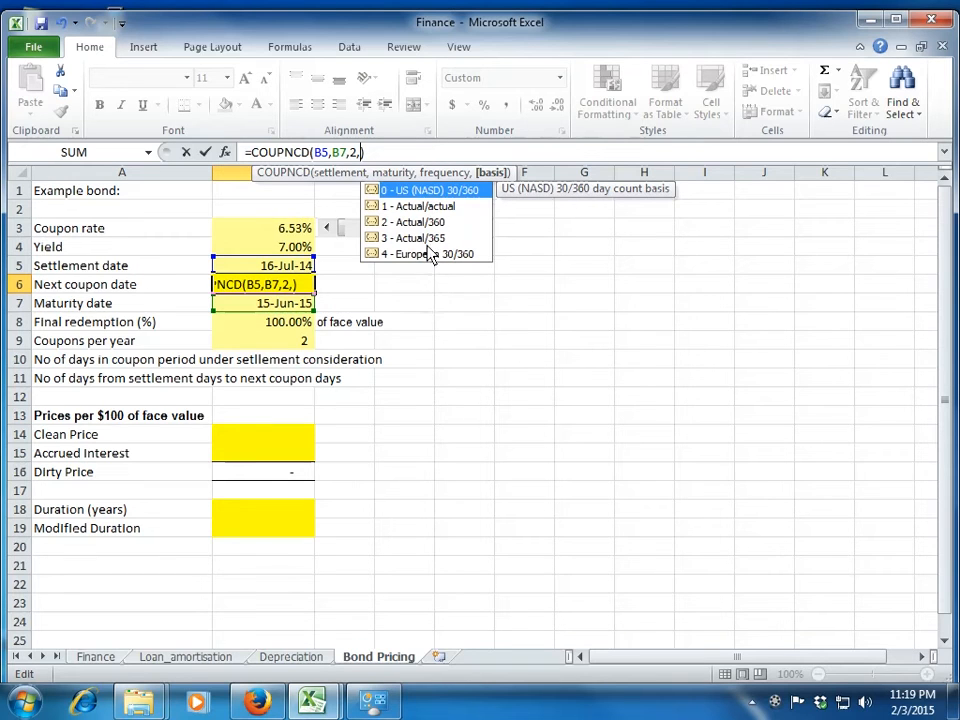
pyautogui.press('BackSpace')
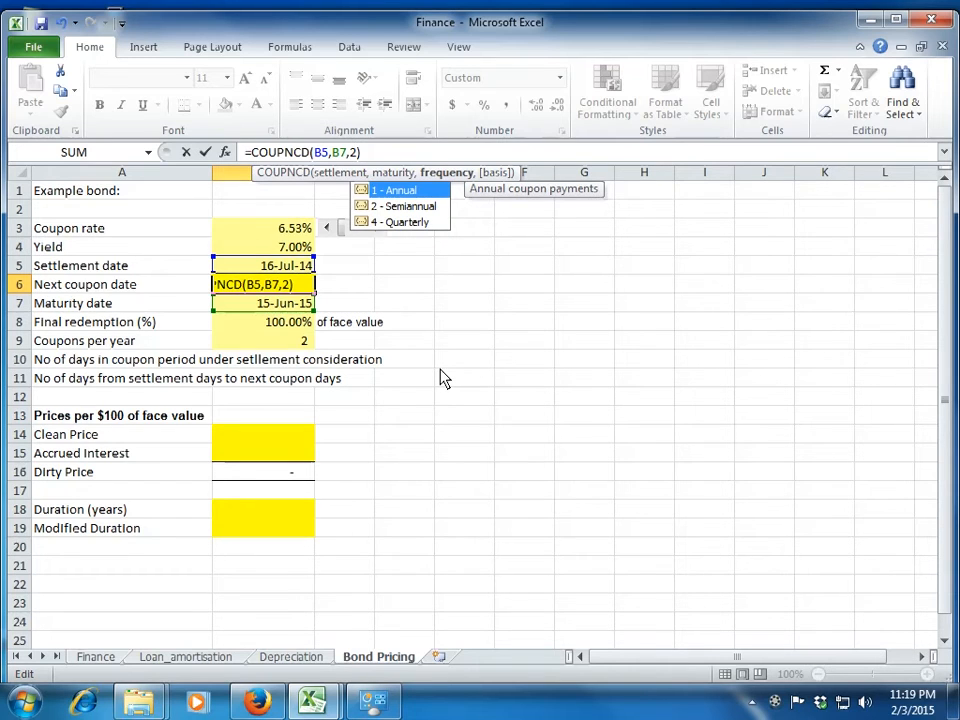
pyautogui.write(',')
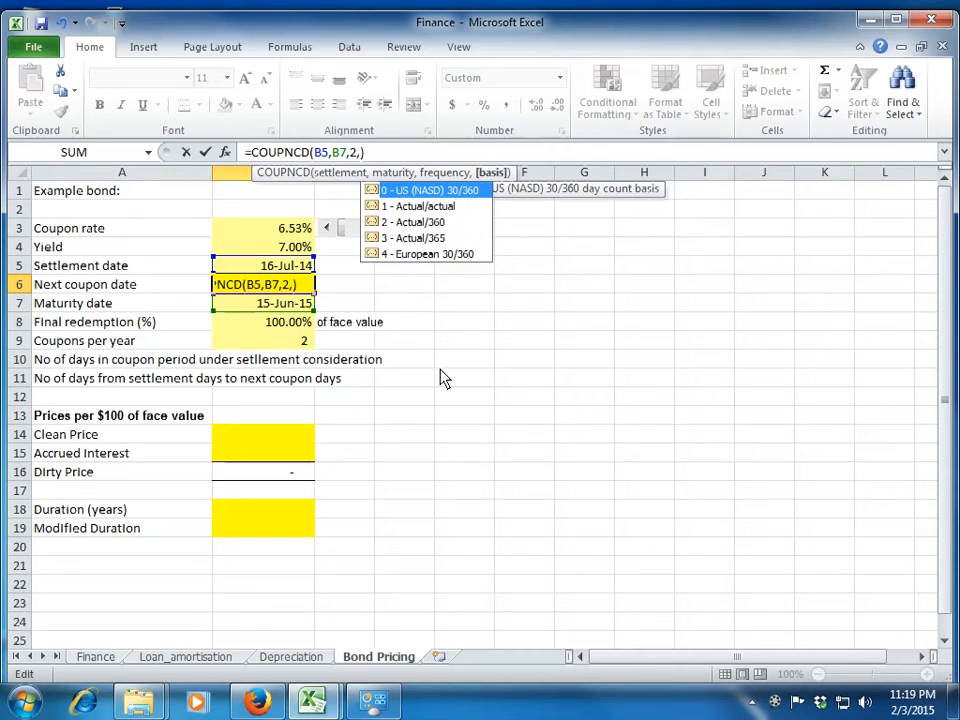
pyautogui.press('BackSpace')
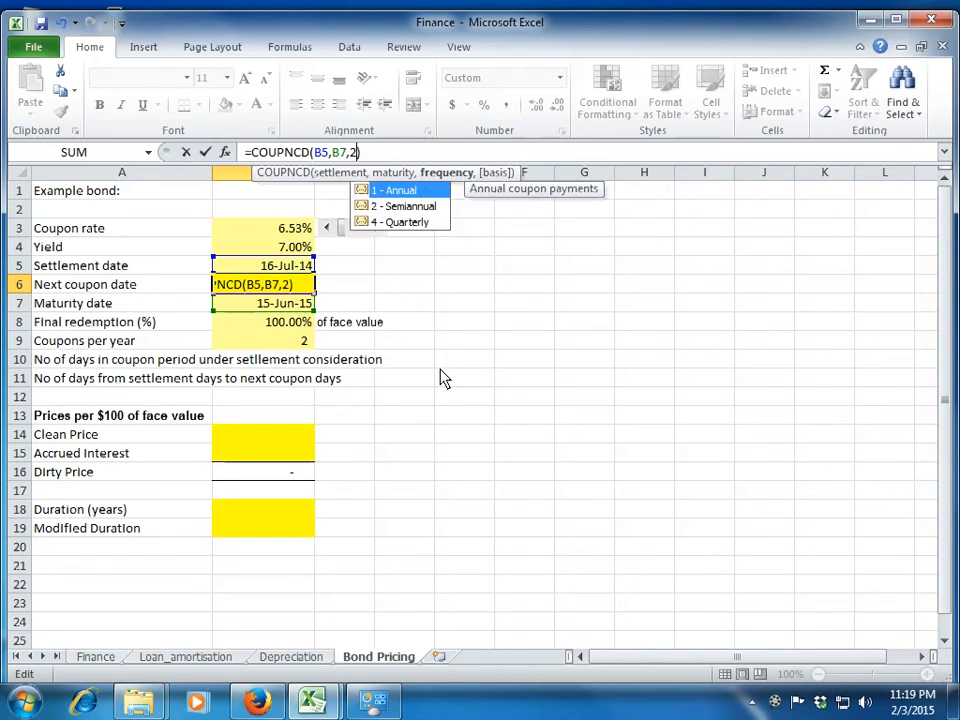
pyautogui.press('Return')
pyautogui.press('Up')
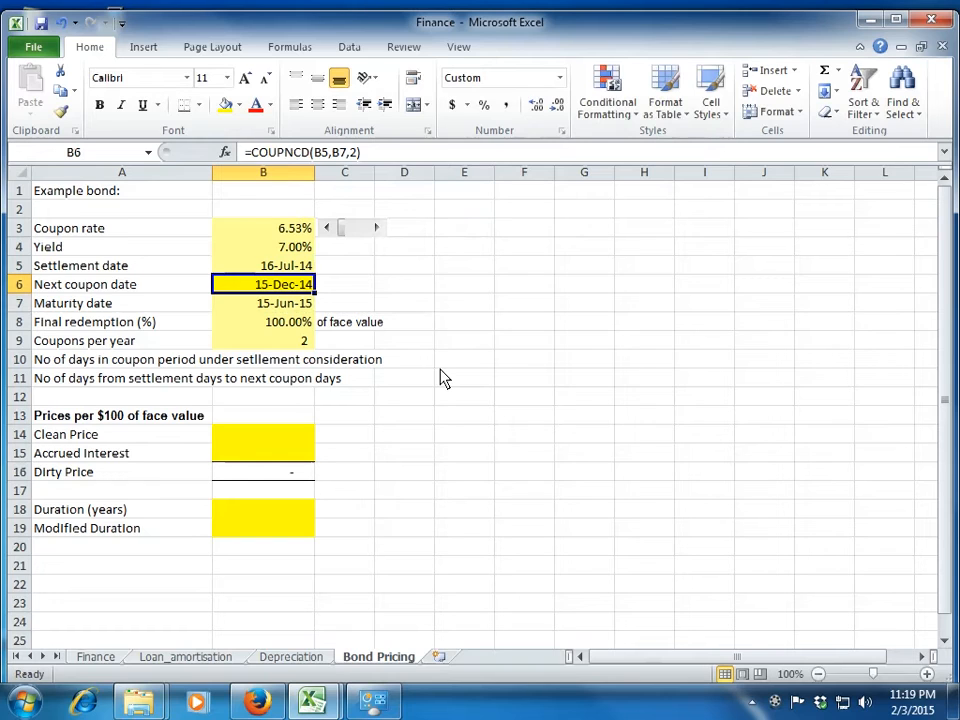
# Start a formula in B10 for the number of days in the coupon period containing settlement, choosing the COUPDAYS function.
pyautogui.press('Down')
pyautogui.press('Down')
pyautogui.press('Down')
pyautogui.press('Down')
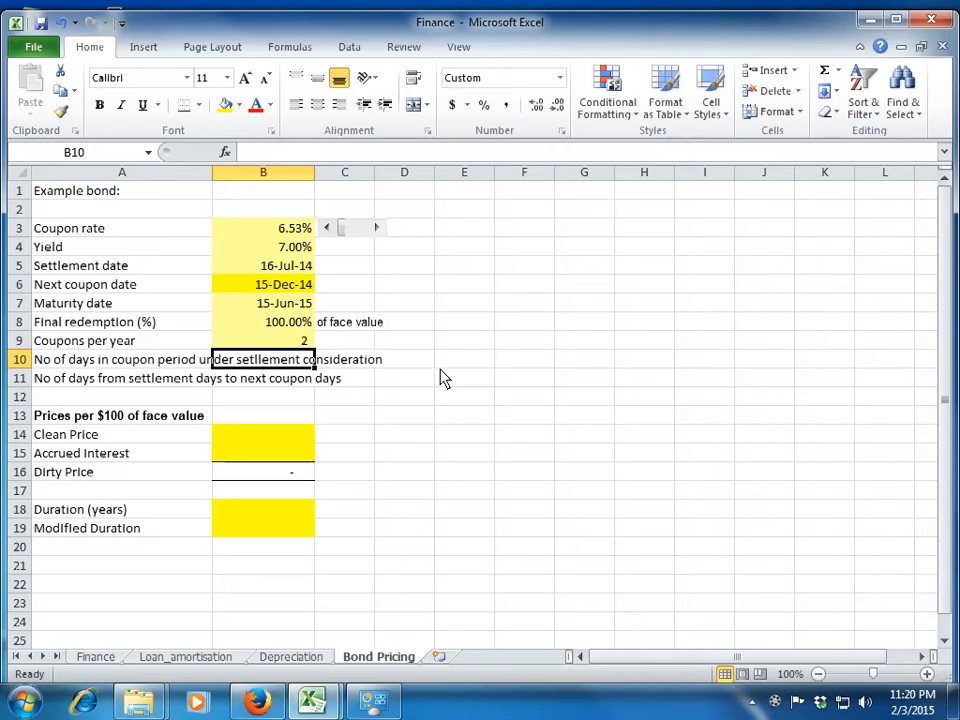
pyautogui.press('Up')
pyautogui.press('Up')
pyautogui.press('Up')
pyautogui.press('Up')
pyautogui.press('Up')
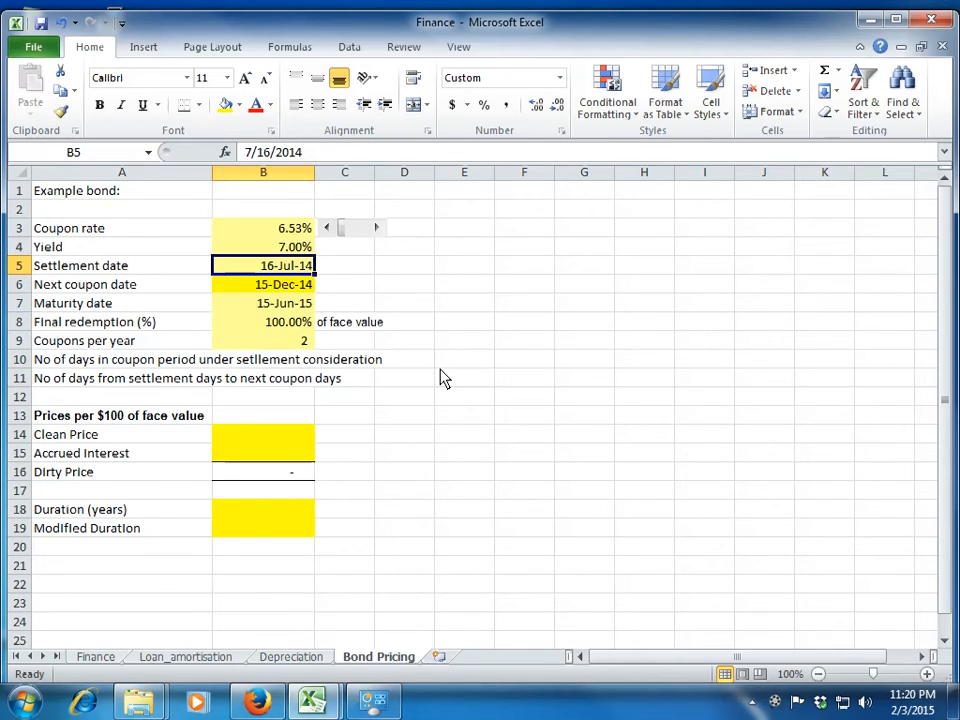
pyautogui.press('Down')
pyautogui.press('Down')
pyautogui.press('Down')
pyautogui.press('Down')
pyautogui.press('Down')
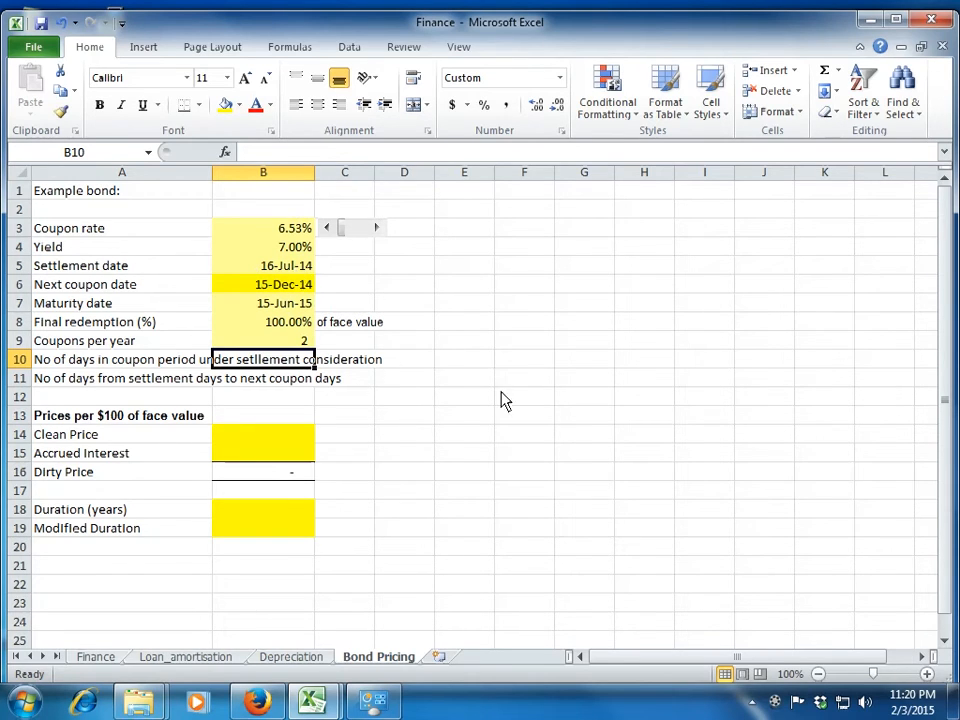
pyautogui.write('=coup')
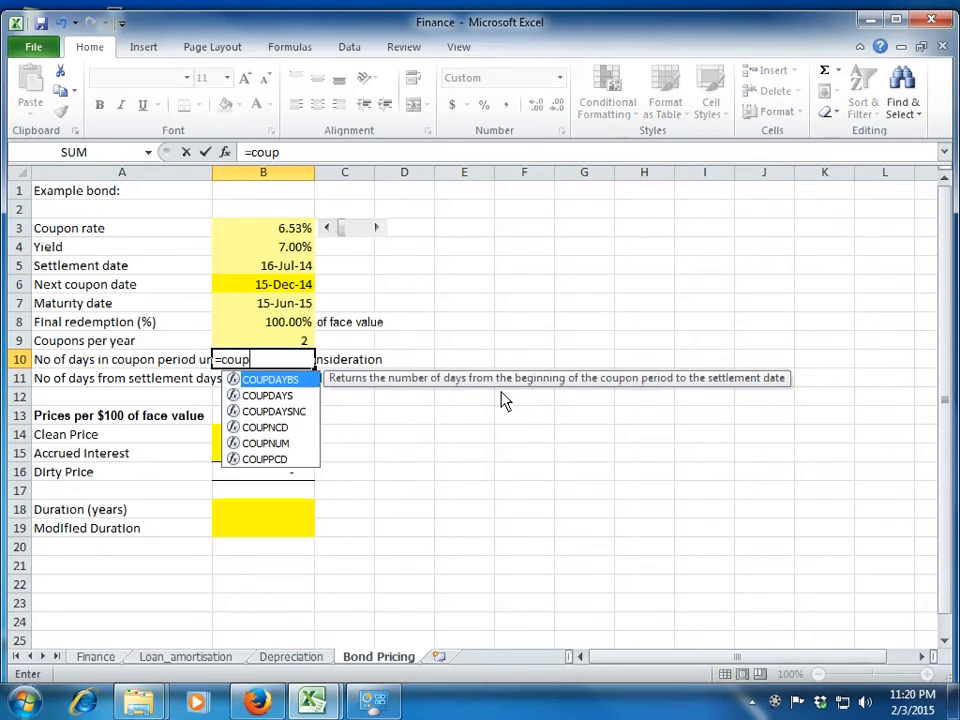
pyautogui.press('Down')
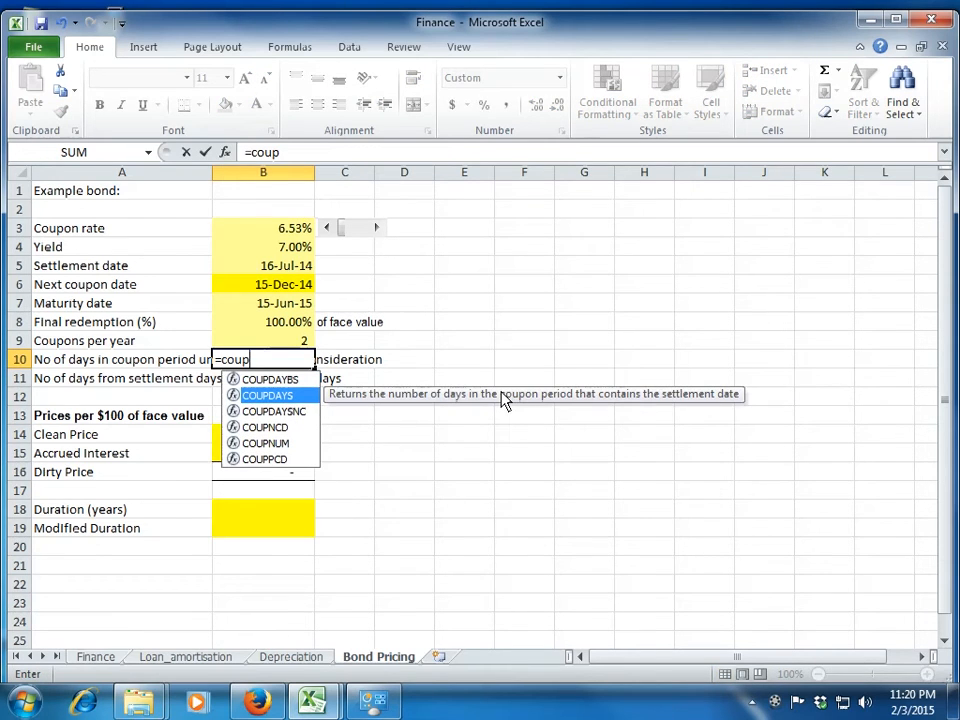
pyautogui.press('Tab')
# Give the COUPDAYS formula the settlement date B5 and maturity date B7, and enter it in B10 with the frequency left empty.
pyautogui.press('Up')
pyautogui.press('Up')
pyautogui.press('Up')
pyautogui.press('Up')
pyautogui.press('Up')
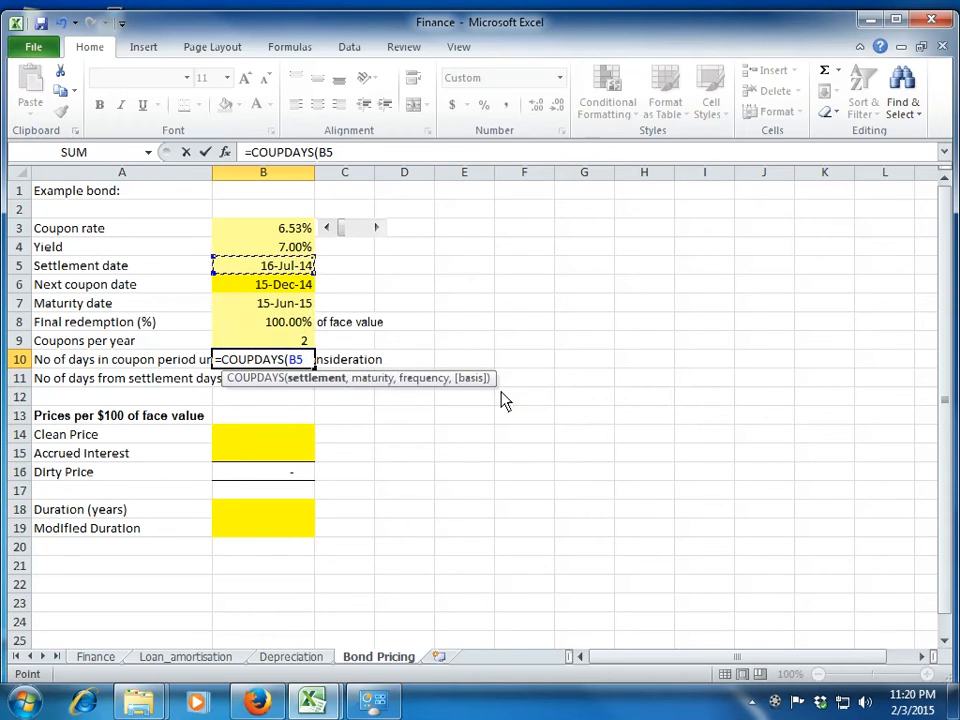
pyautogui.write(',')
pyautogui.press('Up')
pyautogui.press('Up')
pyautogui.press('Up')
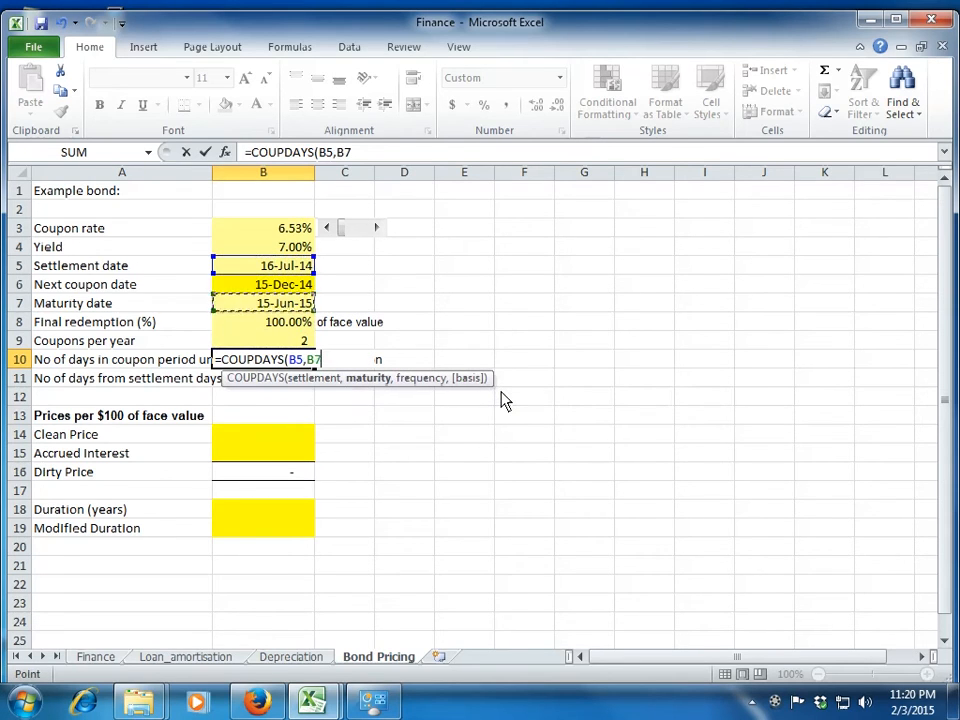
pyautogui.write(',')
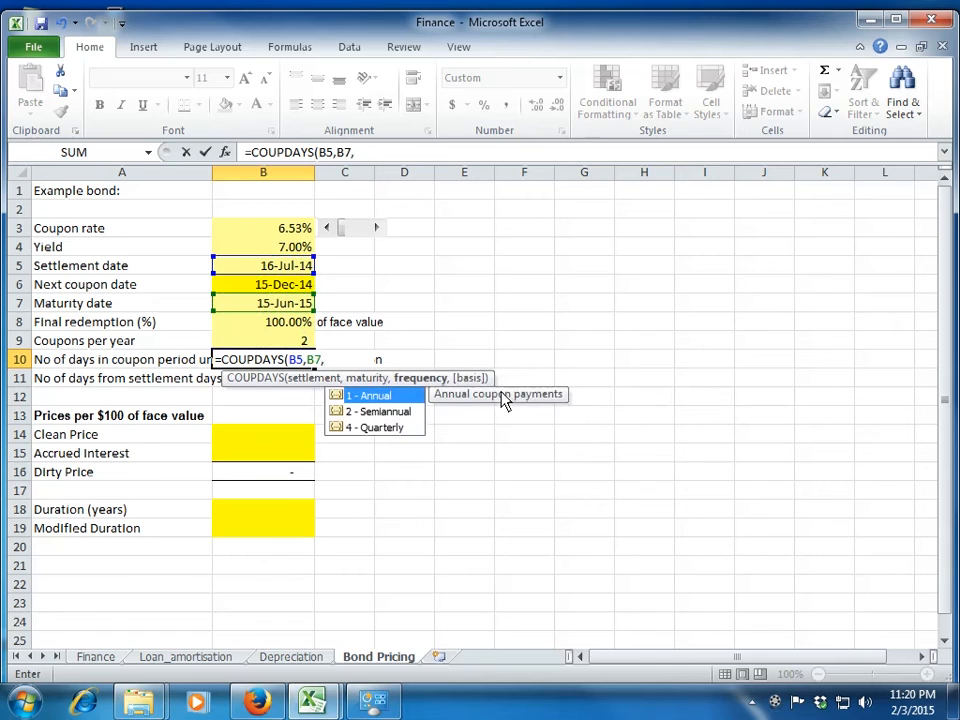
pyautogui.press('Down')
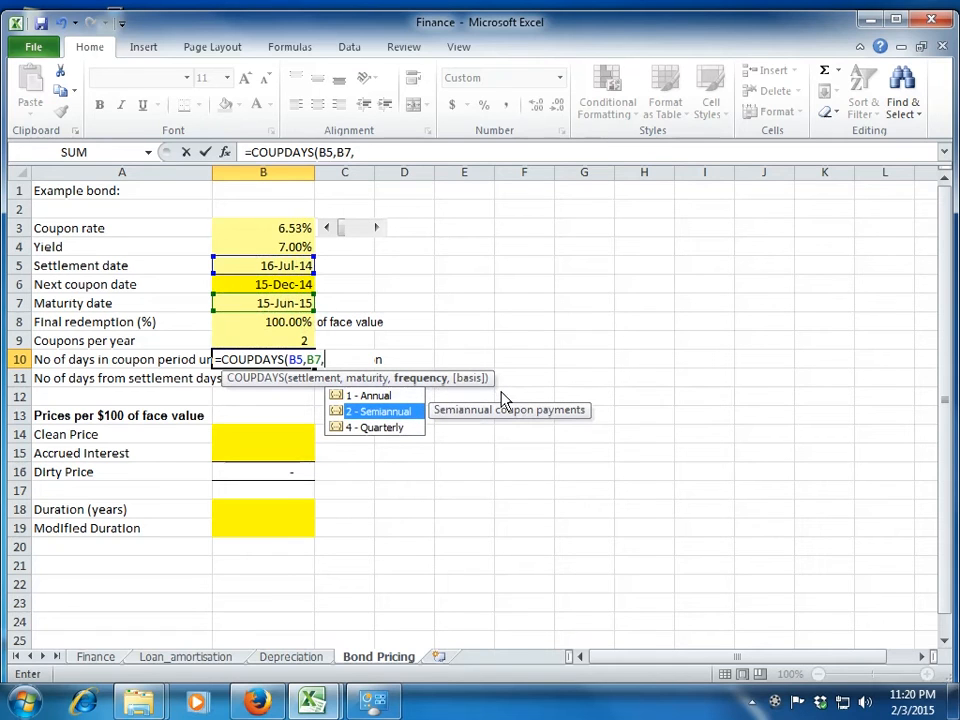
pyautogui.write(')')
pyautogui.press('Return')
pyautogui.press('Up')
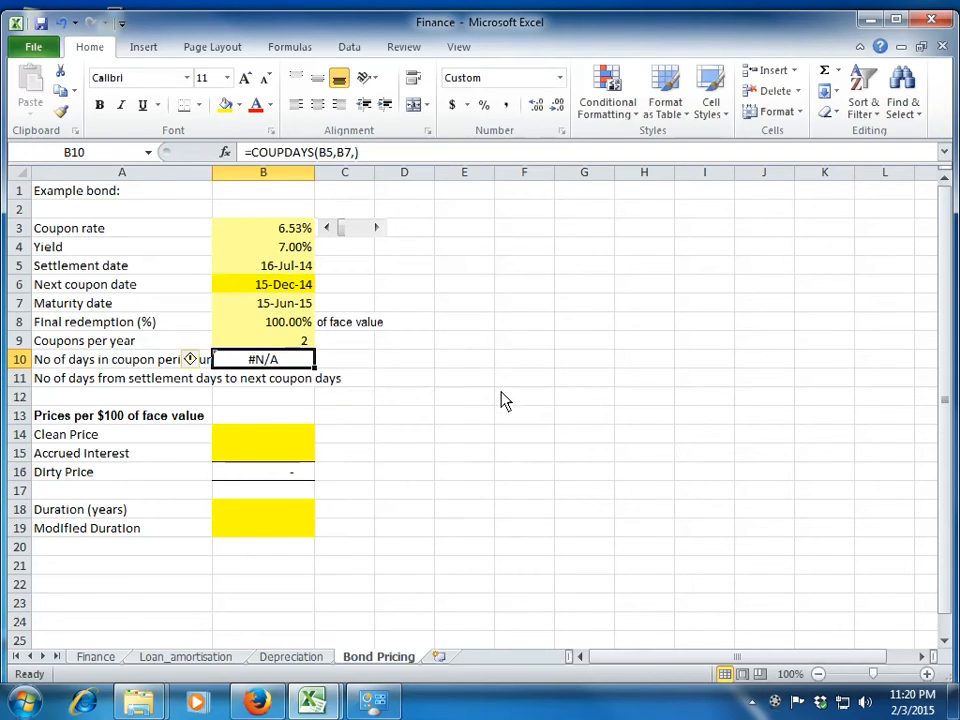
# Add the semiannual frequency to the B10 formula so that it reads =COUPDAYS(B5,B7,2).
pyautogui.click(353, 158)
pyautogui.press('Right')
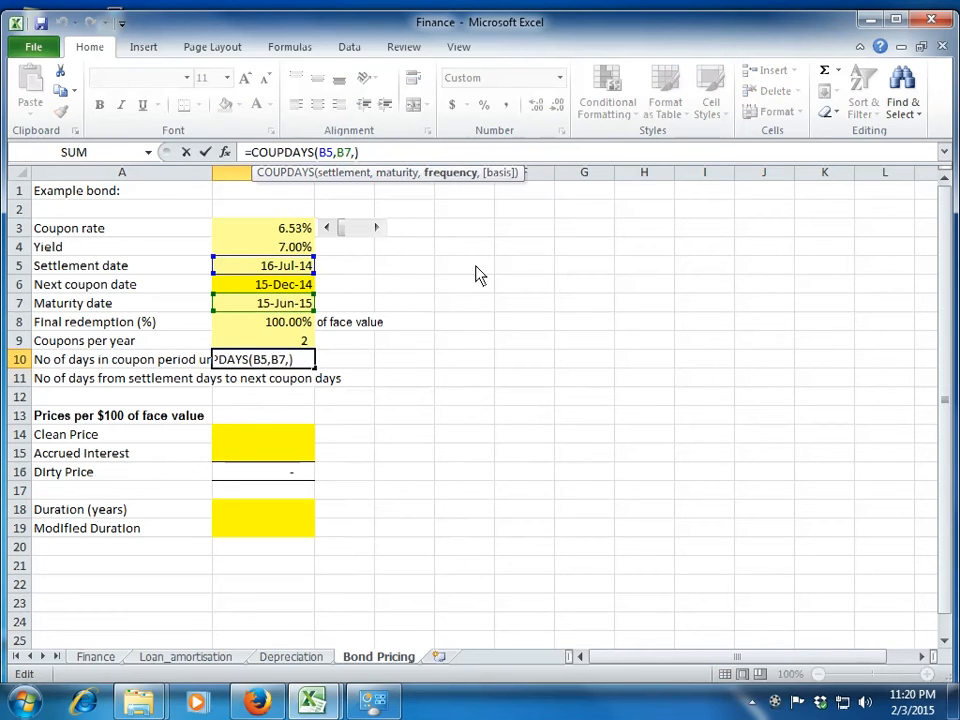
pyautogui.write('2')
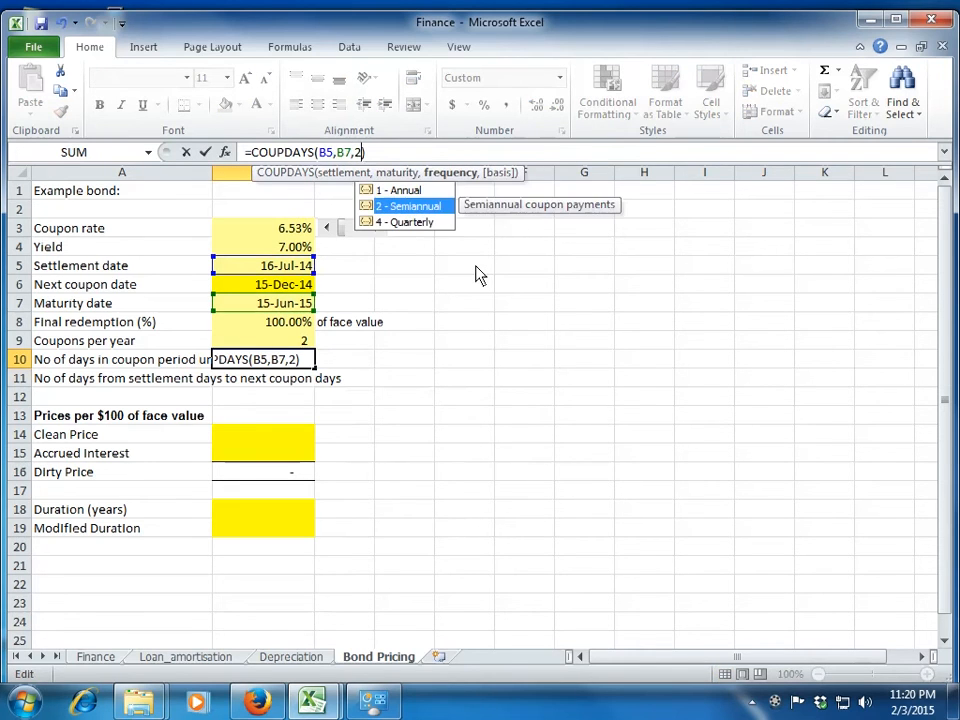
pyautogui.press('Right')
pyautogui.press('Return')
pyautogui.press('Up')
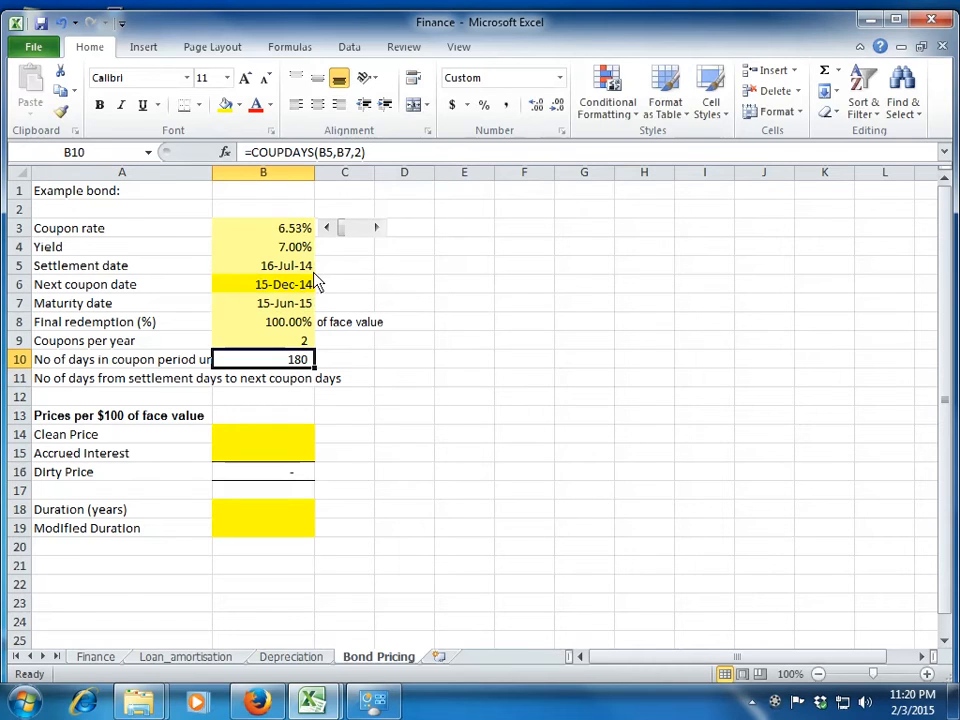
# Start a formula in B11 for the days from settlement to the next coupon, choosing the COUPDAYSNC function.
pyautogui.press('Down')
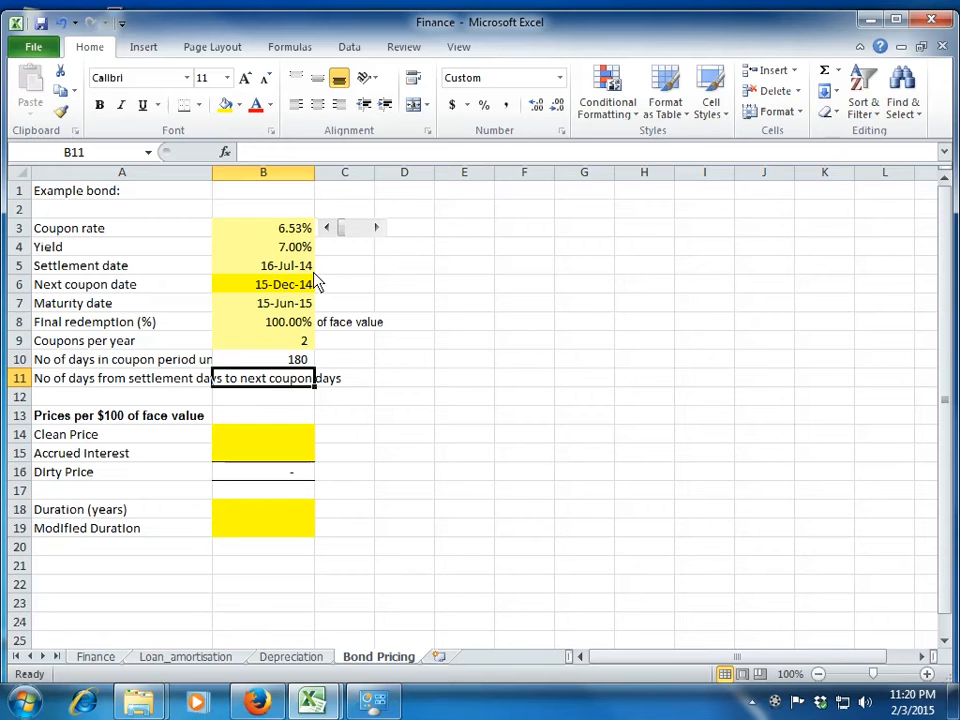
pyautogui.write('=')
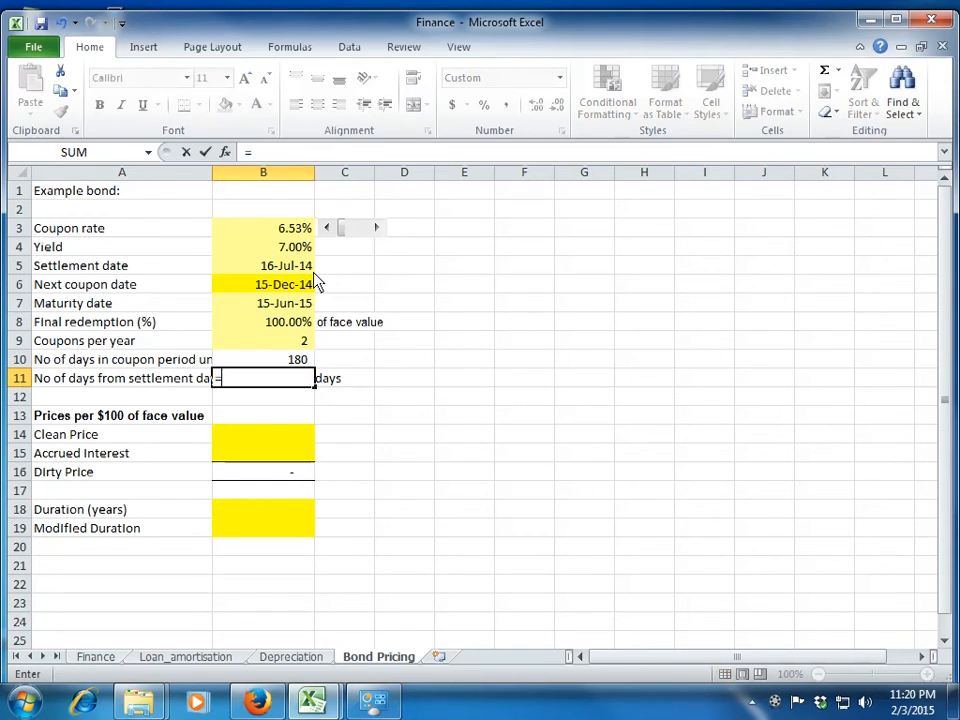
pyautogui.write('coupda')
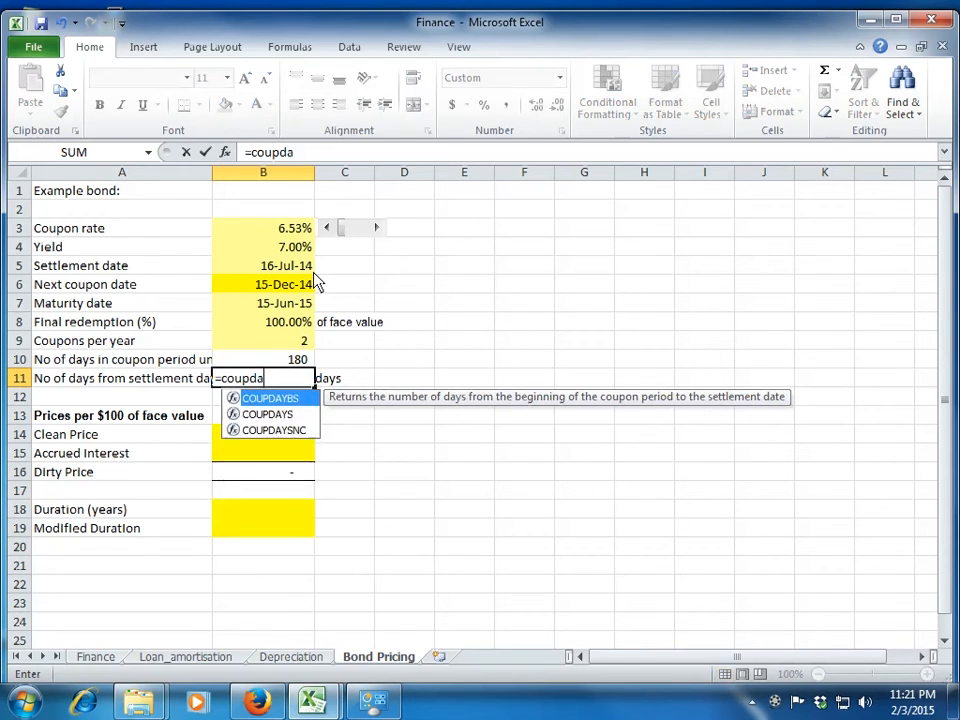
pyautogui.press('Down')
pyautogui.press('Down')
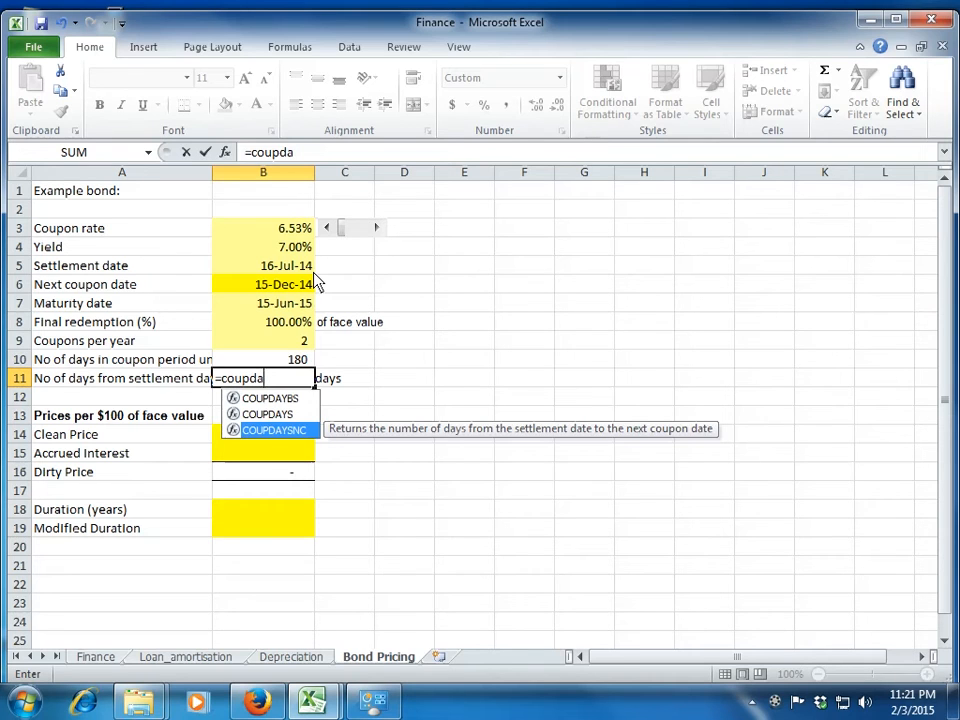
pyautogui.press('Tab')
# Complete the B11 formula as =COUPDAYSNC(B5,B7,2), using the settlement date, maturity date and semiannual frequency.
pyautogui.press('Up')
pyautogui.press('Up')
pyautogui.press('Up')
pyautogui.press('Up')
pyautogui.press('Up')
pyautogui.press('Up')
pyautogui.write(',')
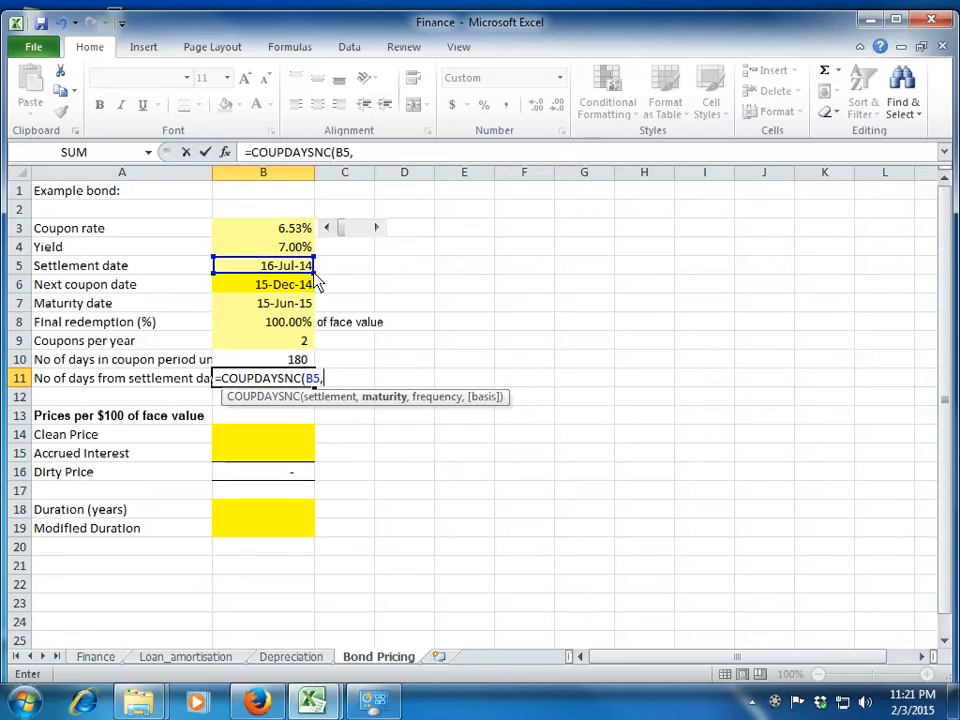
pyautogui.press('Up')
pyautogui.press('Up')
pyautogui.press('Up')
pyautogui.press('Up')
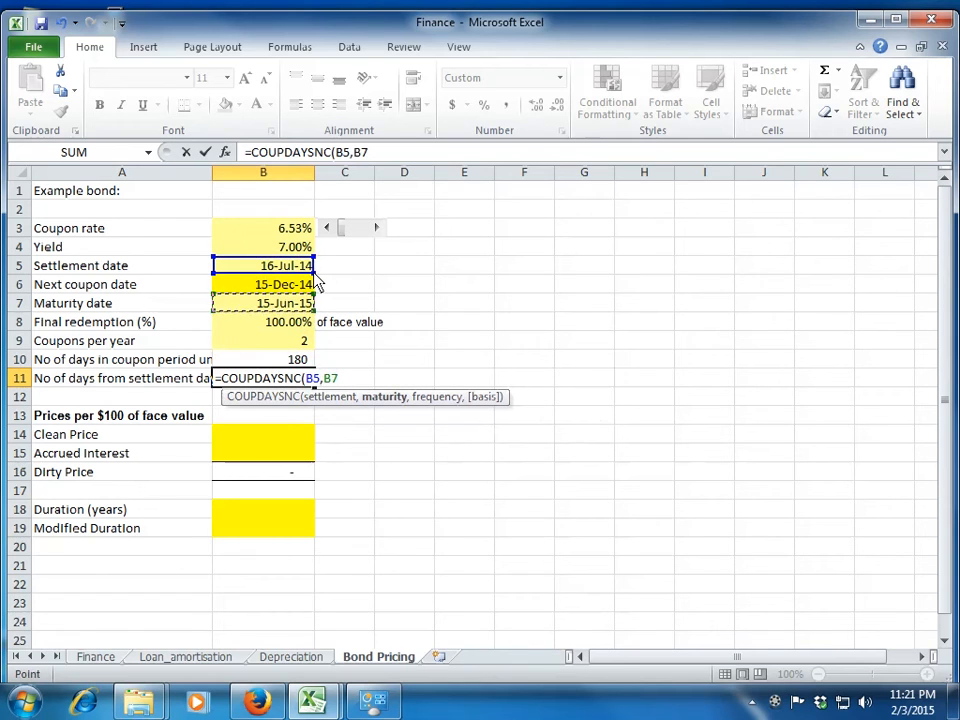
pyautogui.write(',')
pyautogui.press('Down')
pyautogui.press('Tab')
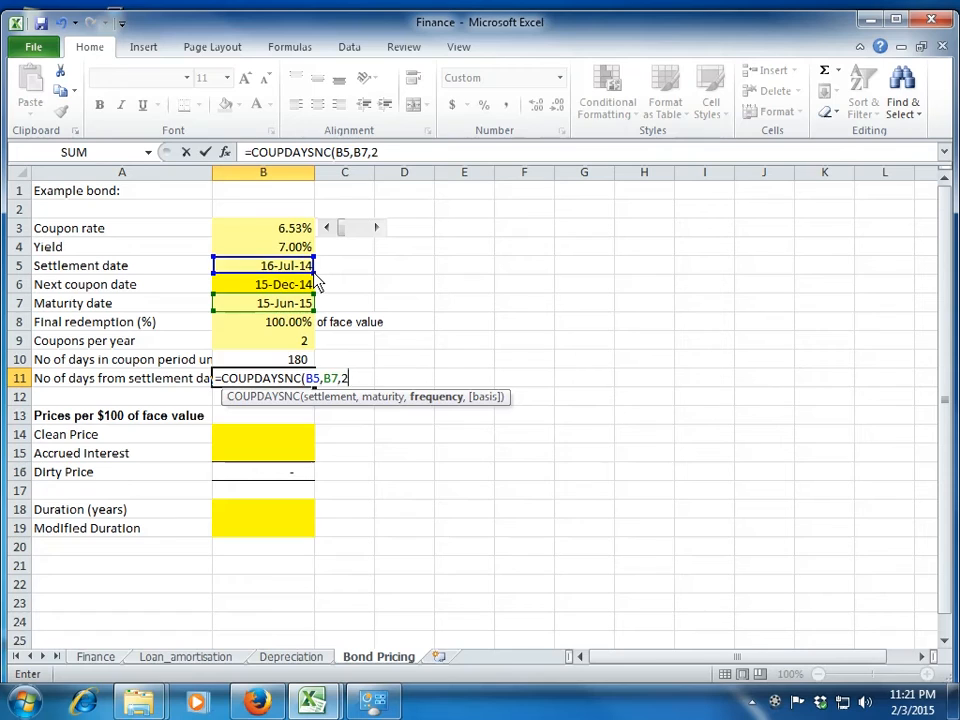
pyautogui.press('Return')
pyautogui.press('Up')
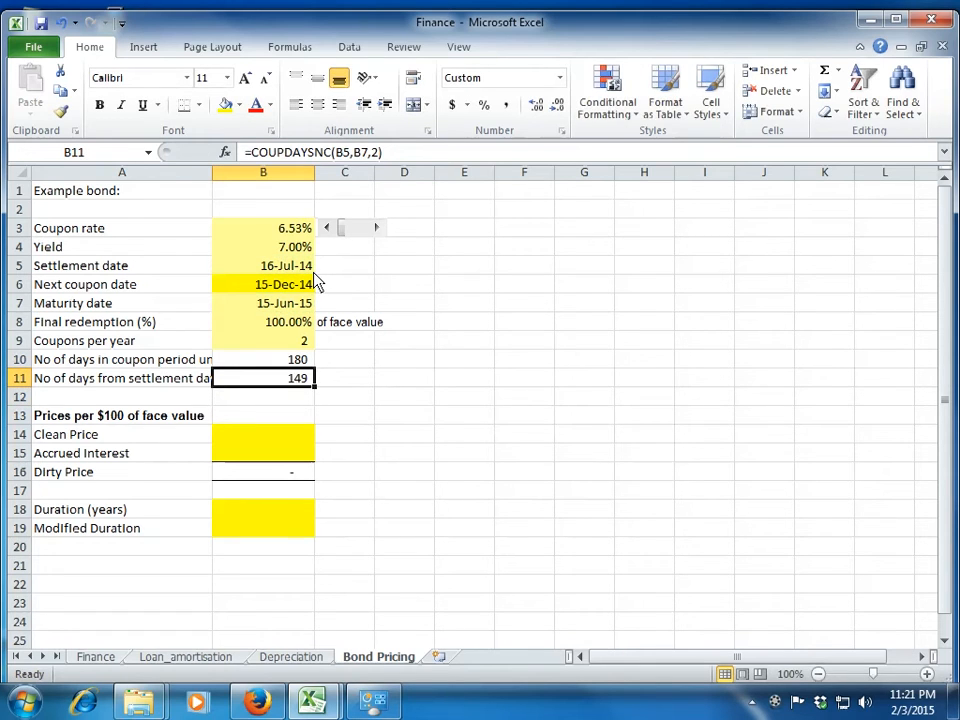
# Examine the Prices per $100 of face value section, including the Clean Price and Accrued Interest cells.
pyautogui.press('Down')
pyautogui.press('Down')
pyautogui.press('Down')
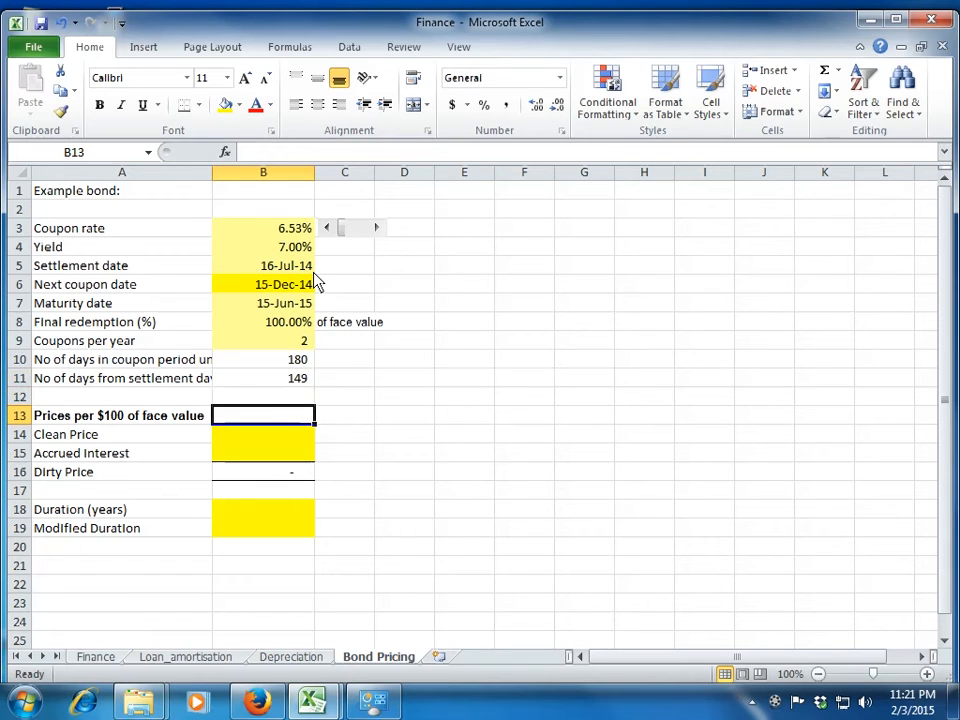
pyautogui.press('Left')
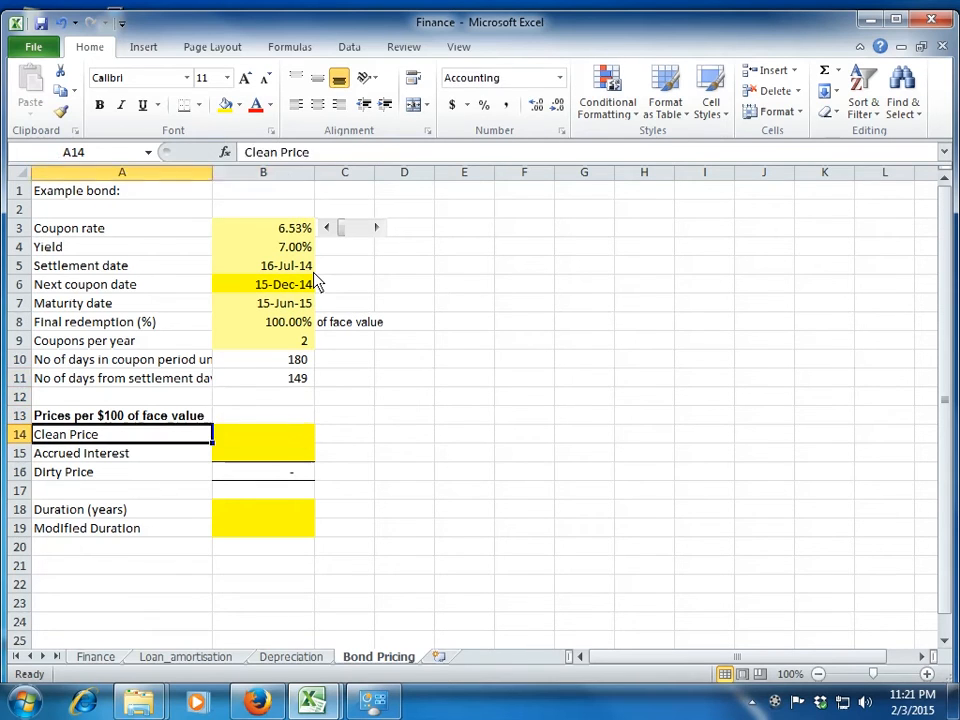
pyautogui.press('Up')
pyautogui.press('Down')
pyautogui.press('Right')
pyautogui.press('Up')
pyautogui.press('Up')
pyautogui.press('Up')
pyautogui.press('Up')
pyautogui.press('Up')
pyautogui.press('Up')
pyautogui.press('Up')
pyautogui.press('Up')
pyautogui.press('Up')
pyautogui.press('Up')
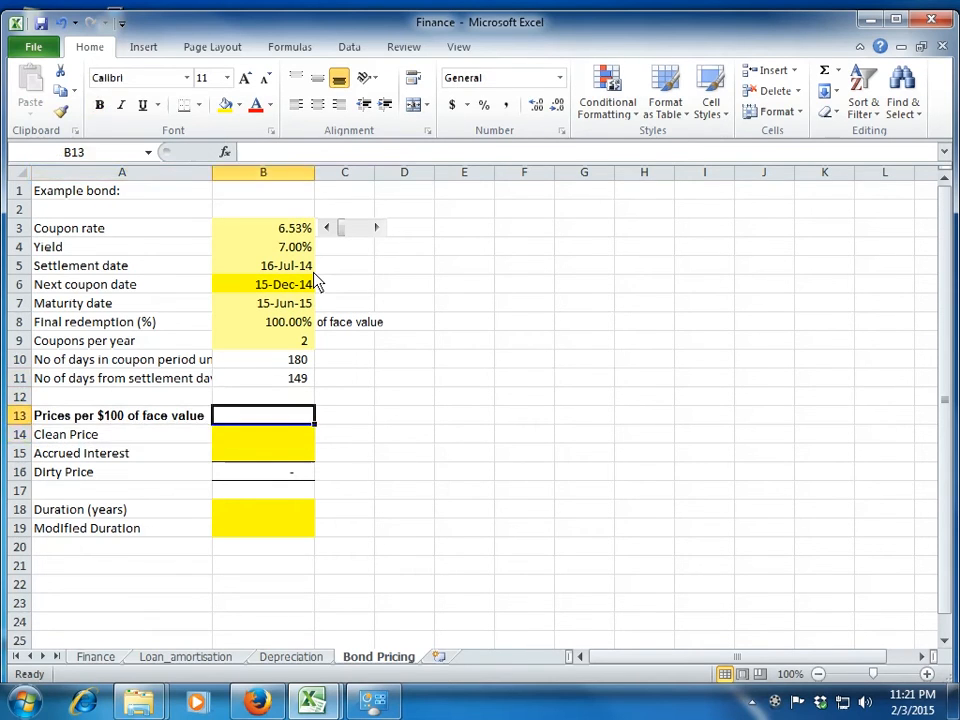
pyautogui.press('Down')
pyautogui.press('Up')
pyautogui.press('Up')
pyautogui.press('Down')
pyautogui.press('Down')
pyautogui.press('Down')
pyautogui.press('Down')
pyautogui.press('Down')
pyautogui.press('Down')
pyautogui.press('Down')
pyautogui.press('Down')
pyautogui.press('Down')
pyautogui.press('Down')
pyautogui.press('Down')
pyautogui.press('Down')
pyautogui.press('Up')
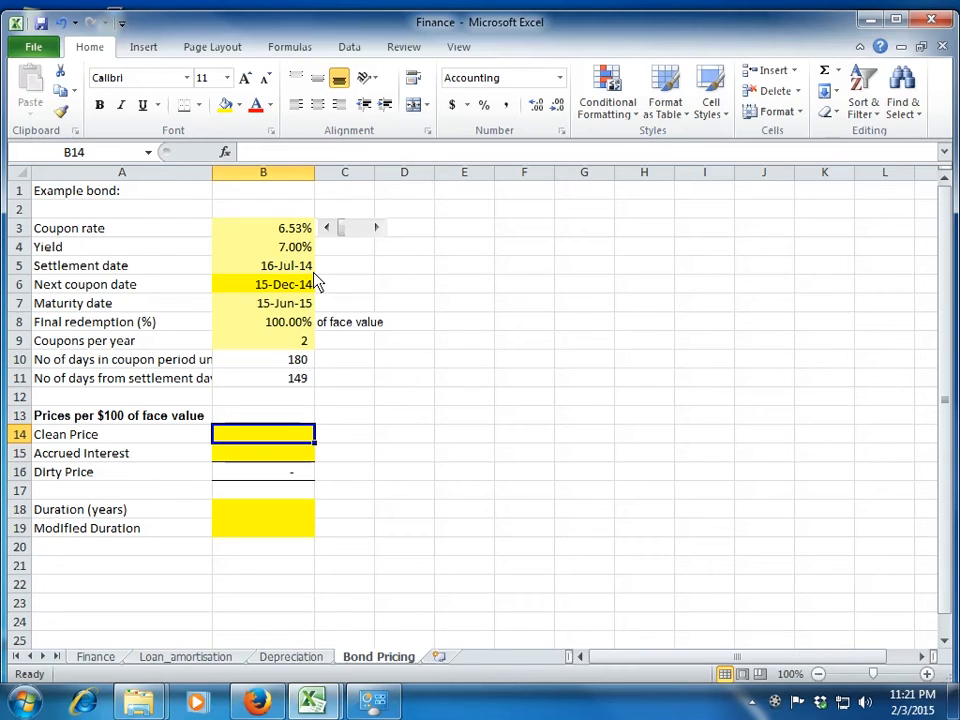
pyautogui.press('Down')
pyautogui.press('Down')
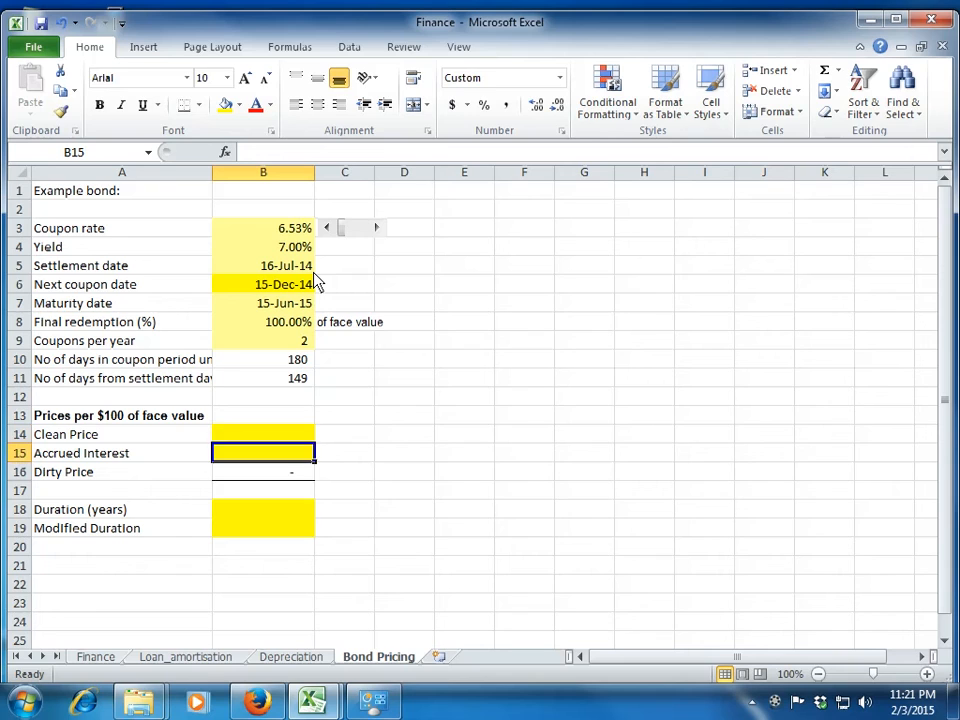
pyautogui.press('Up')
pyautogui.press('Up')
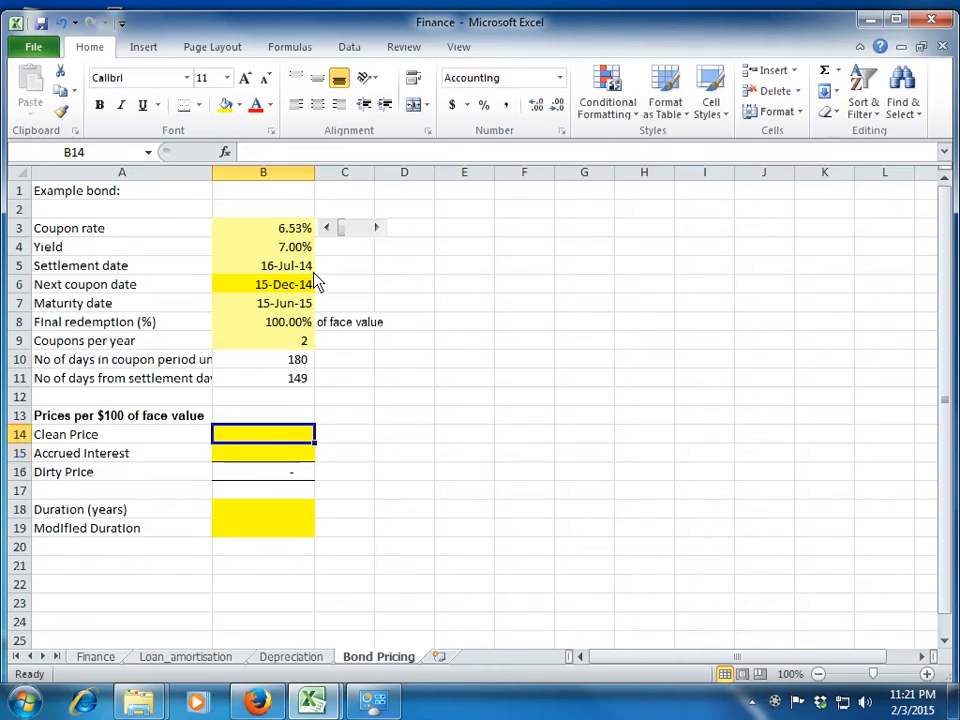
# Start a PRICE formula in the Clean Price cell B14 with the settlement date B5 and maturity date B7.
pyautogui.write('=pr')
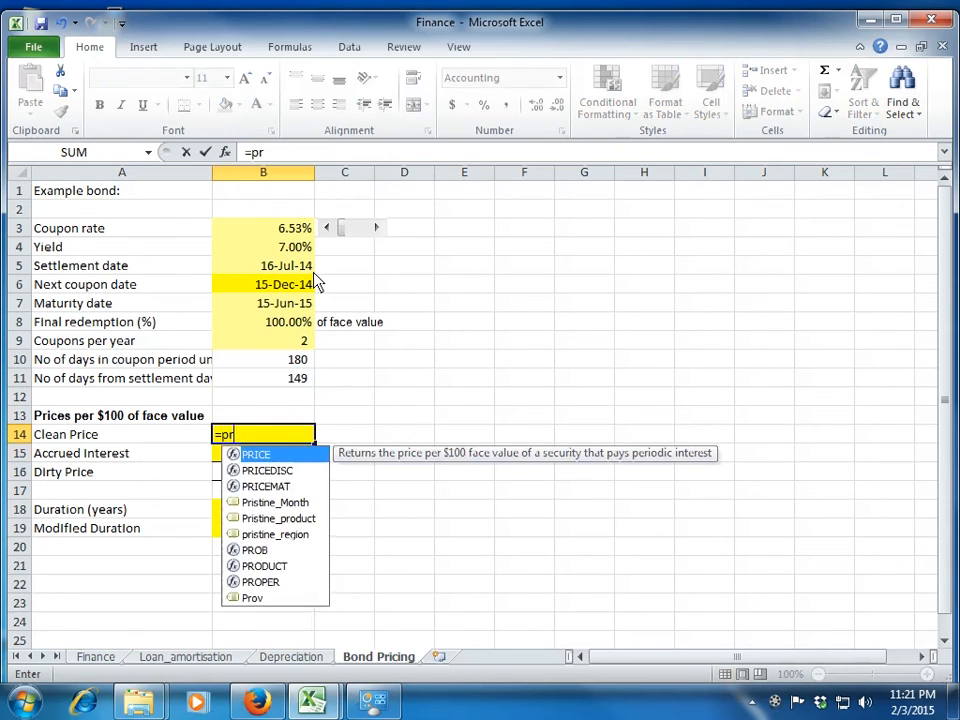
pyautogui.write('ice(')
pyautogui.press('Up')
pyautogui.press('Up')
pyautogui.press('Up')
pyautogui.press('Up')
pyautogui.press('Up')
pyautogui.press('Up')
pyautogui.press('Up')
pyautogui.press('Up')
pyautogui.press('Up')
pyautogui.write(',')
pyautogui.press('Up')
pyautogui.press('Up')
pyautogui.press('Up')
pyautogui.press('Up')
pyautogui.press('Up')
pyautogui.press('Up')
pyautogui.press('Up')
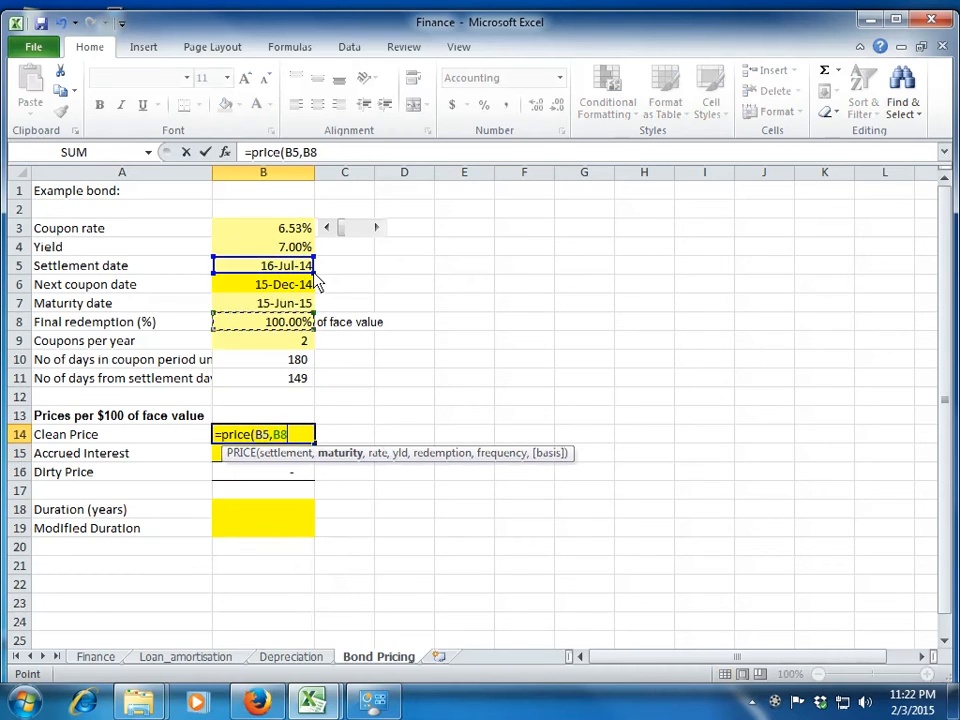
pyautogui.write(',')
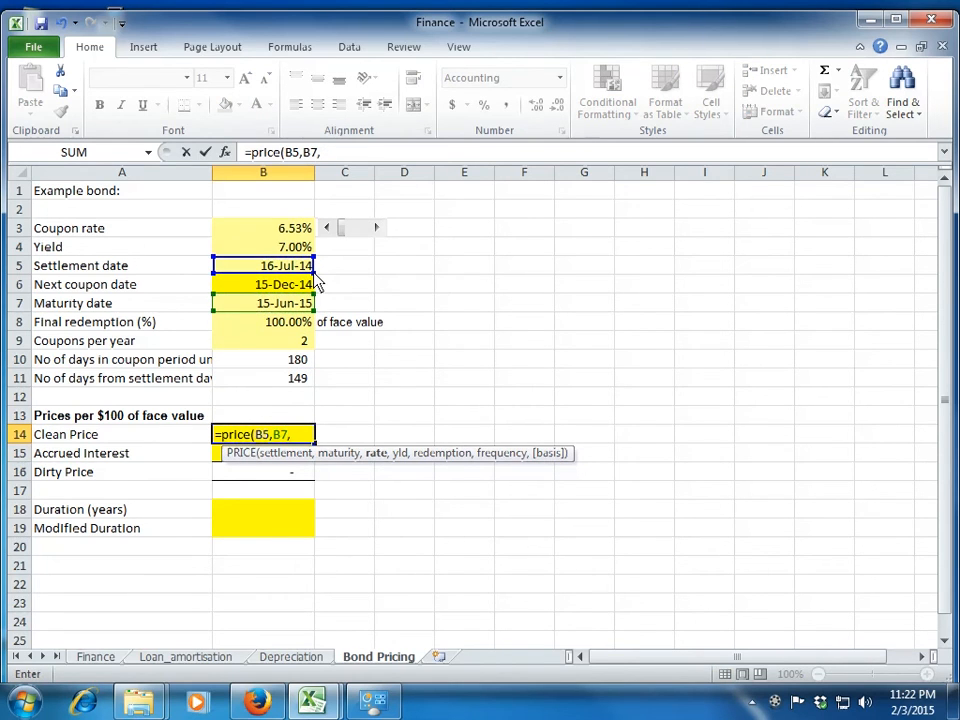
# Add the coupon rate B3 and the yield B4 as the rate and yld arguments of the B14 formula.
pyautogui.press('Up')
pyautogui.press('Up')
pyautogui.press('Up')
pyautogui.press('Up')
pyautogui.press('Up')
pyautogui.press('Up')
pyautogui.press('Up')
pyautogui.press('Up')
pyautogui.press('Up')
pyautogui.press('Up')
pyautogui.press('Up')
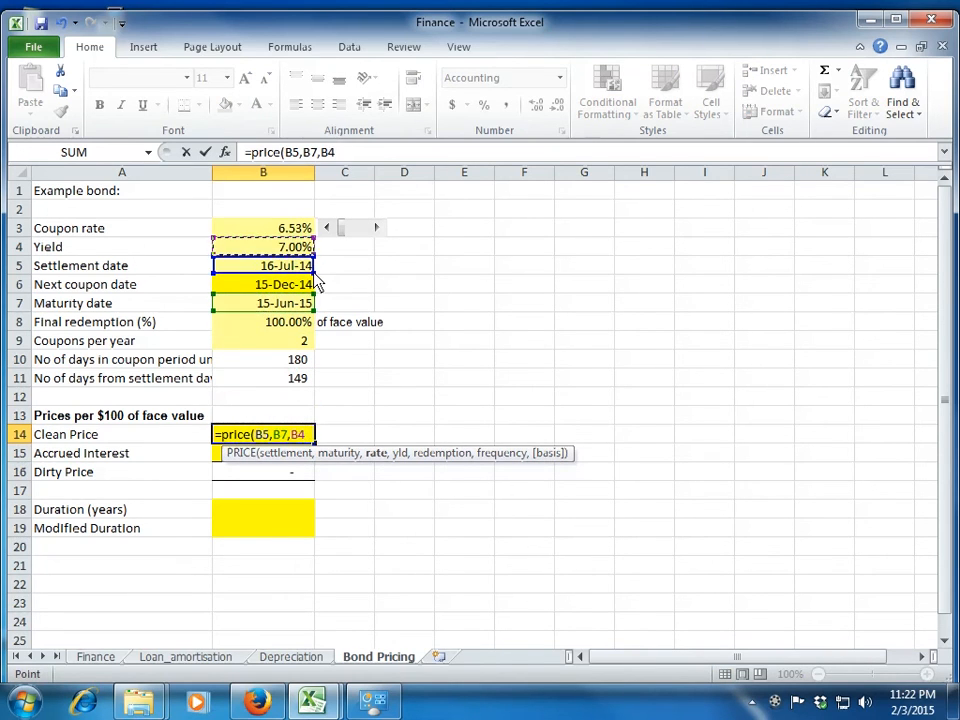
pyautogui.write(',')
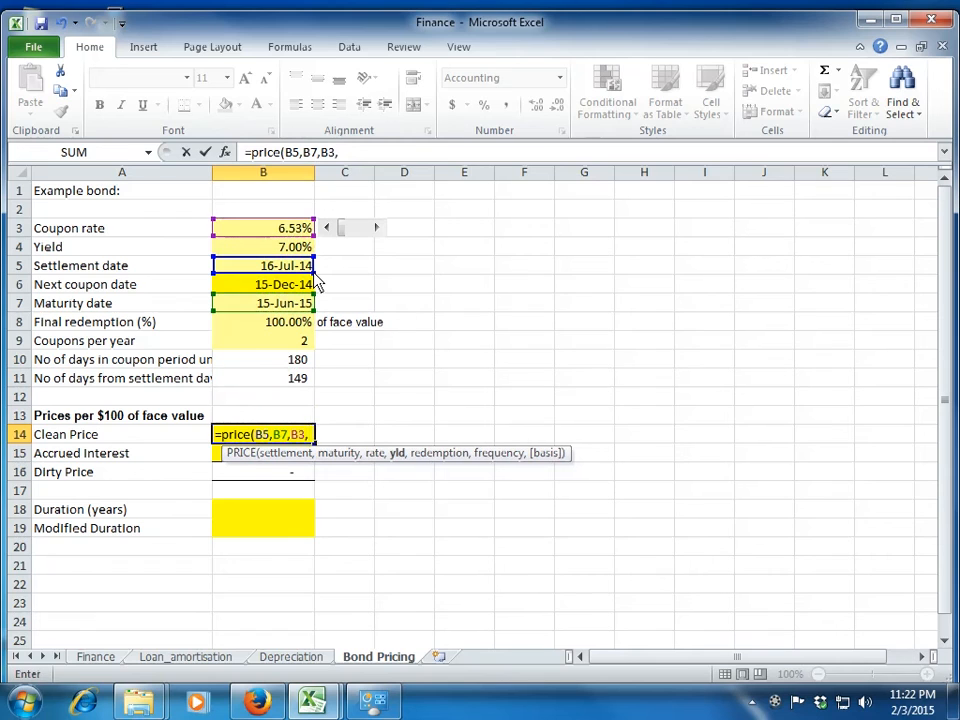
pyautogui.press('Up')
pyautogui.press('Up')
pyautogui.press('Up')
pyautogui.press('Up')
pyautogui.press('Up')
pyautogui.press('Up')
pyautogui.press('Up')
pyautogui.press('Up')
pyautogui.press('Up')
pyautogui.press('Up')
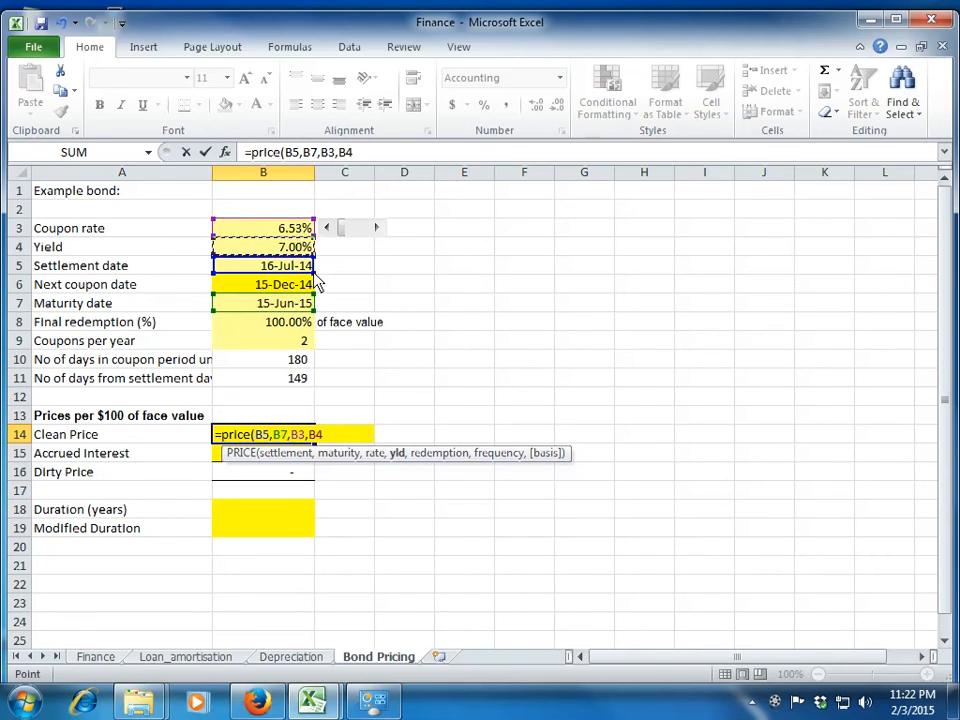
pyautogui.write(',')
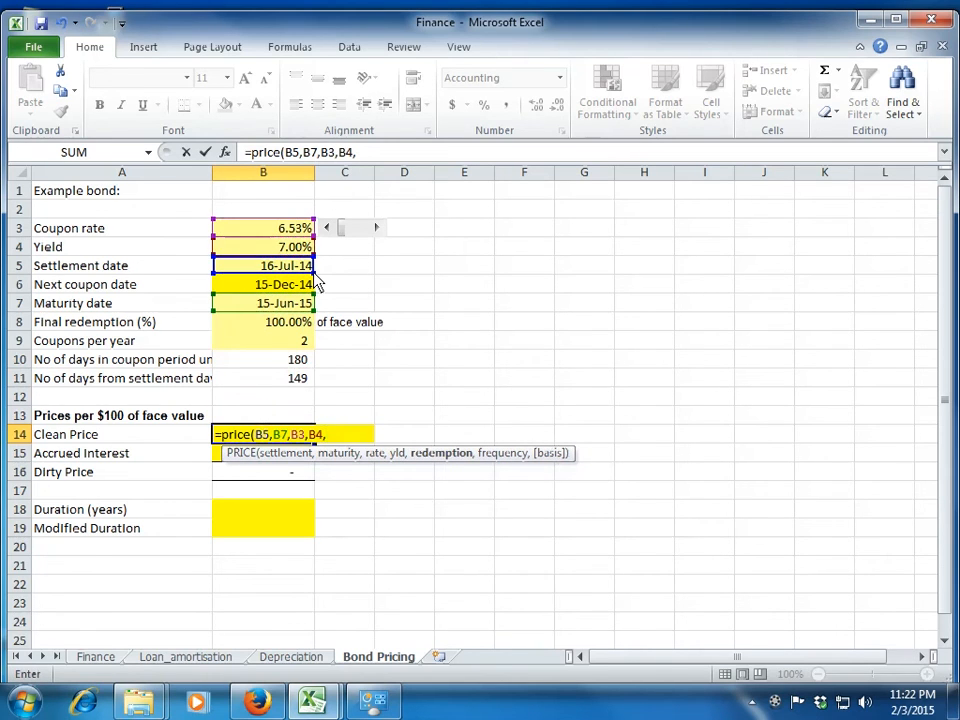
pyautogui.write('100,')
# Complete the B14 formula as =PRICE(B5,B7,B3,B4,100,2), with a redemption of 100 and semiannual frequency.
pyautogui.press('Down')
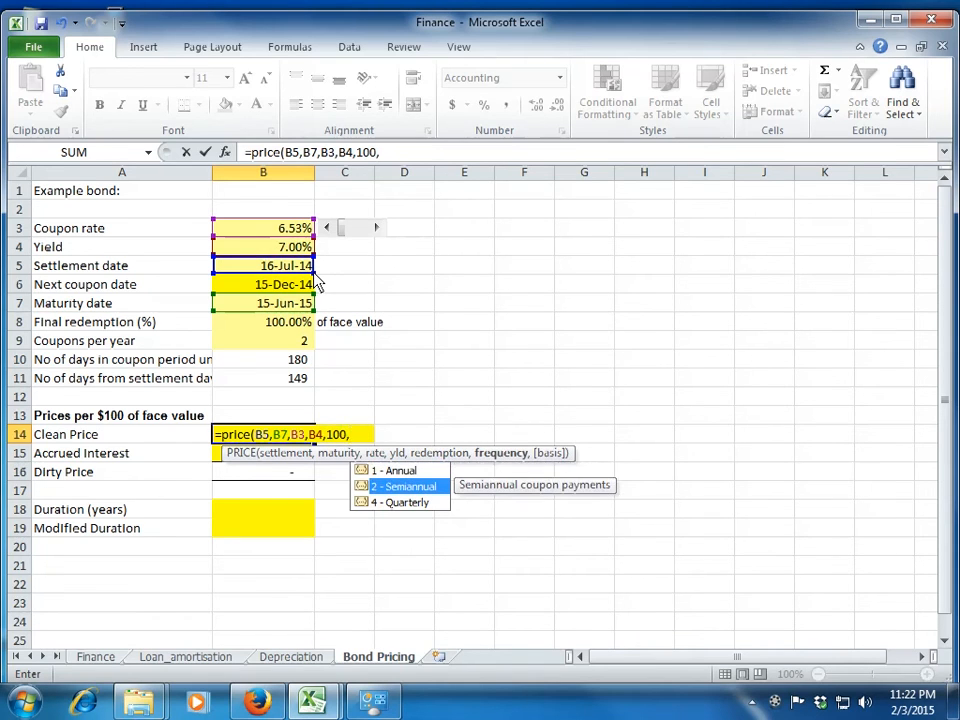
pyautogui.press('Tab')
pyautogui.write(')')
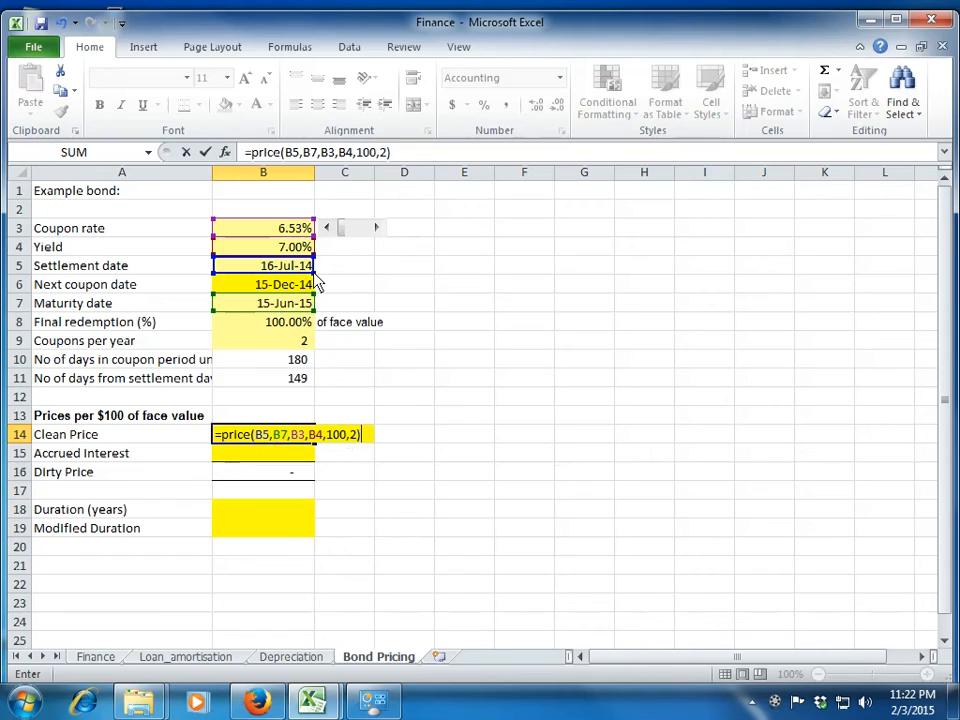
pyautogui.press('Return')
pyautogui.press('Up')
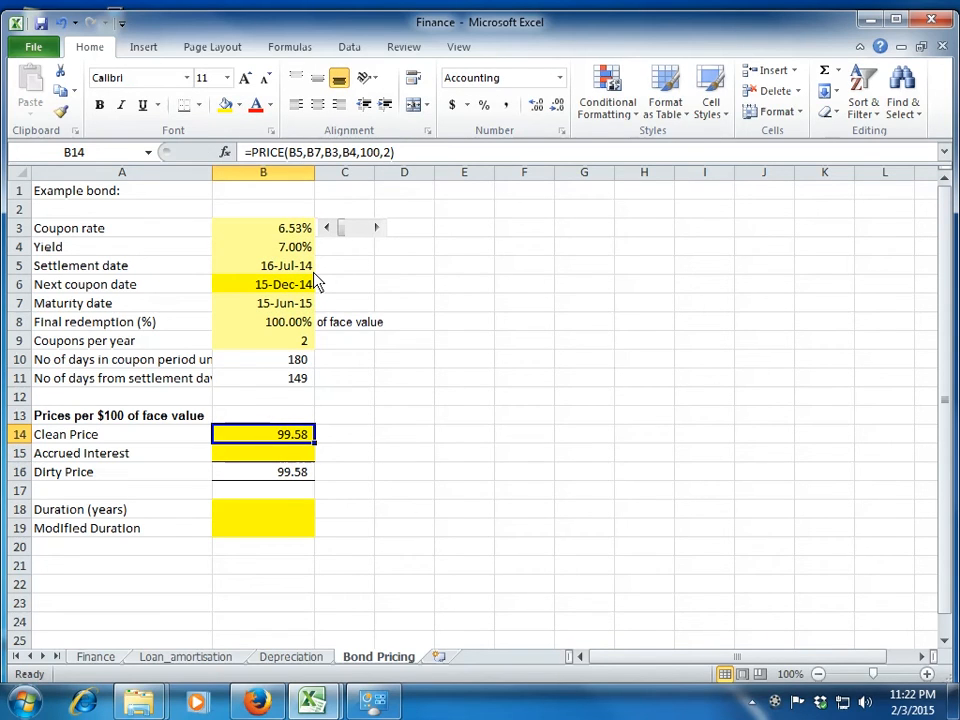
pyautogui.press('Down')
pyautogui.press('Up')
pyautogui.press('Down')
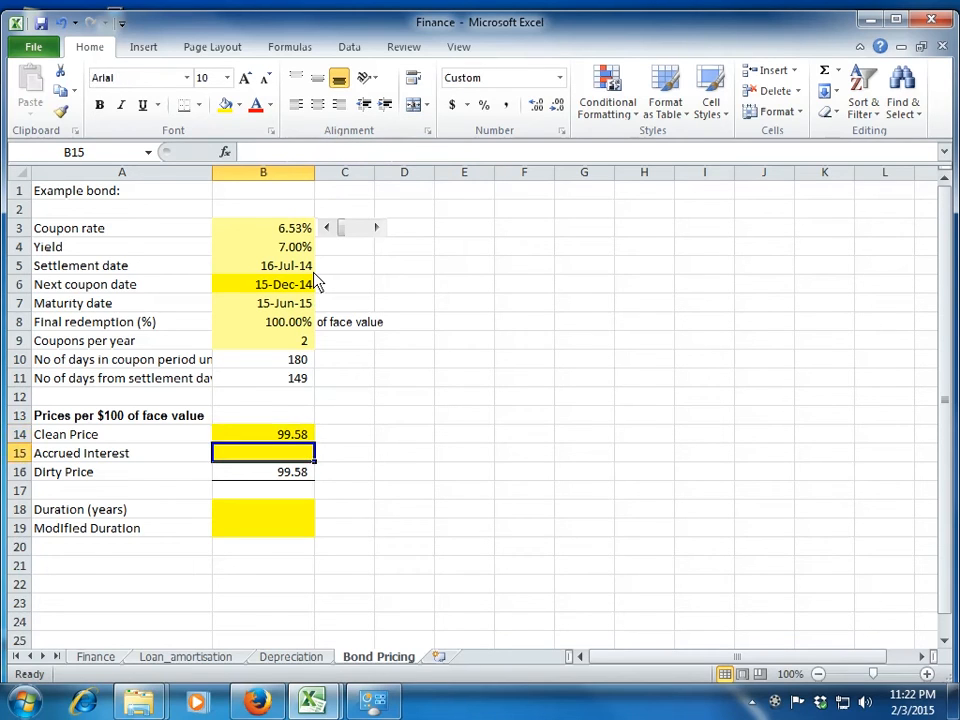
pyautogui.press('Up')
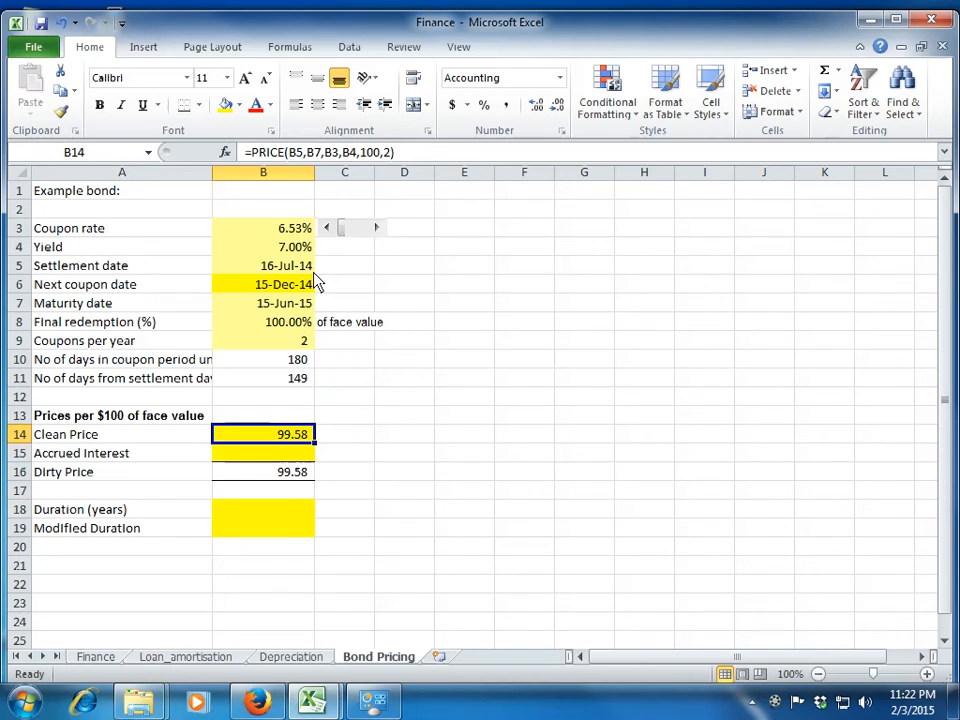
# Start the Accrued Interest formula in B15 as =B3*100*, multiplying the coupon rate by the face value.
pyautogui.click(279, 455)
pyautogui.write('=')
pyautogui.press('Up')
pyautogui.press('Up')
pyautogui.press('Up')
pyautogui.press('Up')
pyautogui.press('Up')
pyautogui.press('Up')
pyautogui.press('Up')
pyautogui.press('Up')
pyautogui.press('Up')
pyautogui.press('Up')
pyautogui.press('Up')
pyautogui.press('Up')
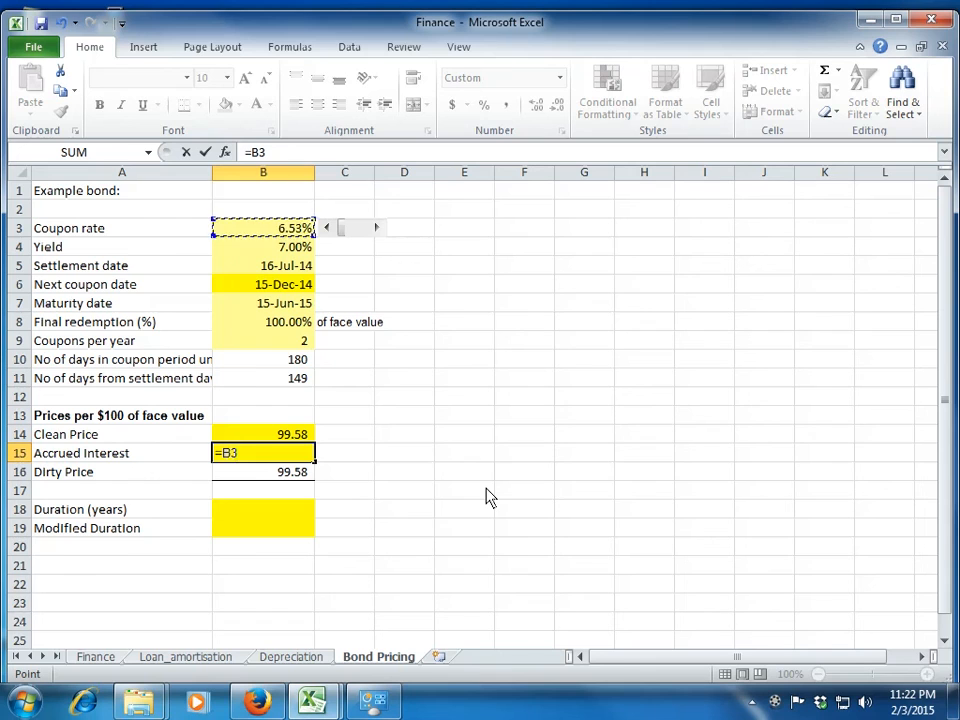
pyautogui.write('*')
pyautogui.press('Up')
pyautogui.press('Up')
pyautogui.press('Up')
pyautogui.press('Up')
pyautogui.press('Up')
pyautogui.press('Up')
pyautogui.press('Up')
pyautogui.press('Up')
pyautogui.press('Up')
pyautogui.press('Up')
pyautogui.press('Up')
pyautogui.press('Up')
pyautogui.press('Up')
pyautogui.press('Up')
pyautogui.press('BackSpace')
pyautogui.press('BackSpace')
pyautogui.write('100')
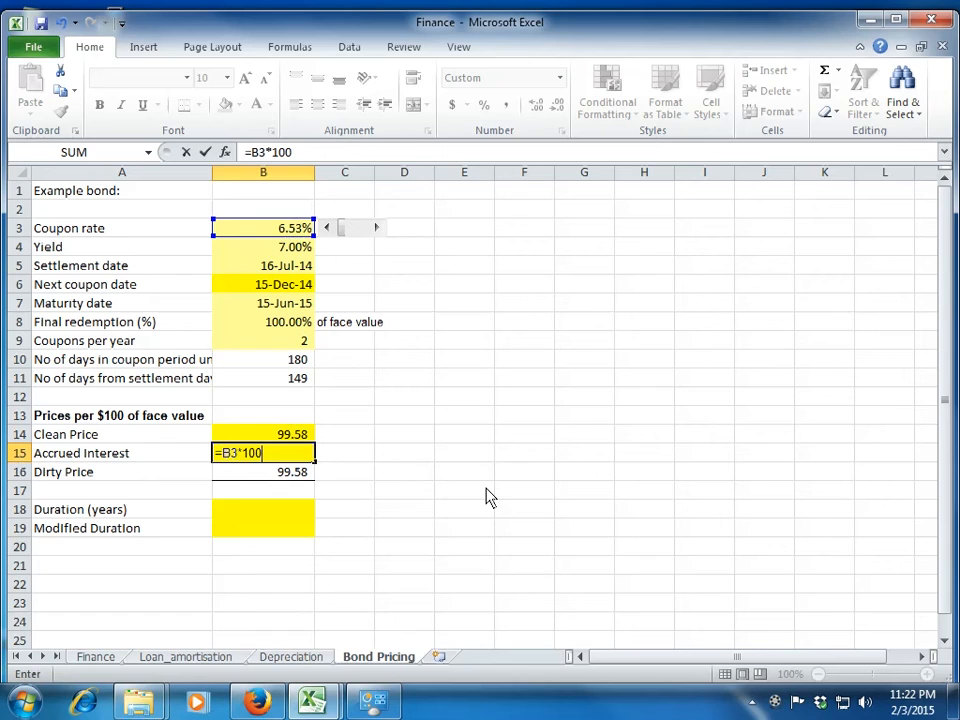
pyautogui.write('*')
pyautogui.press('Up')
pyautogui.press('Up')
pyautogui.press('Up')
pyautogui.press('Up')
pyautogui.press('Up')
pyautogui.press('Down')
pyautogui.press('Up')
pyautogui.press('BackSpace')
pyautogui.press('BackSpace')
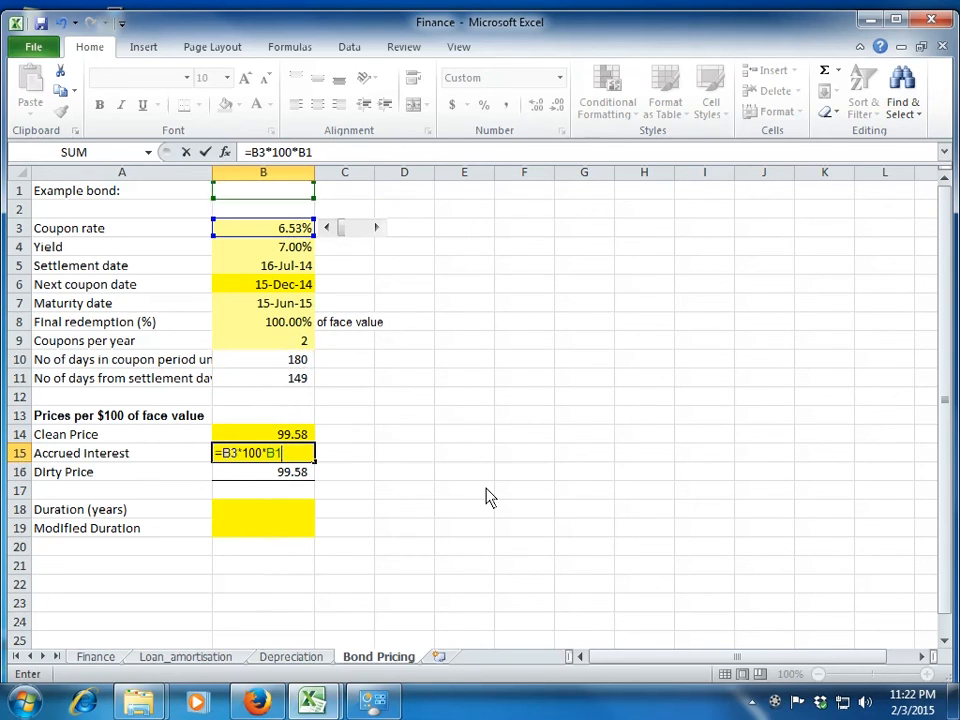
pyautogui.press('BackSpace')
pyautogui.press('Up')
pyautogui.press('Up')
pyautogui.press('Up')
pyautogui.press('Up')
pyautogui.write('/')
pyautogui.press('Up')
pyautogui.press('Up')
pyautogui.press('Up')
pyautogui.press('Up')
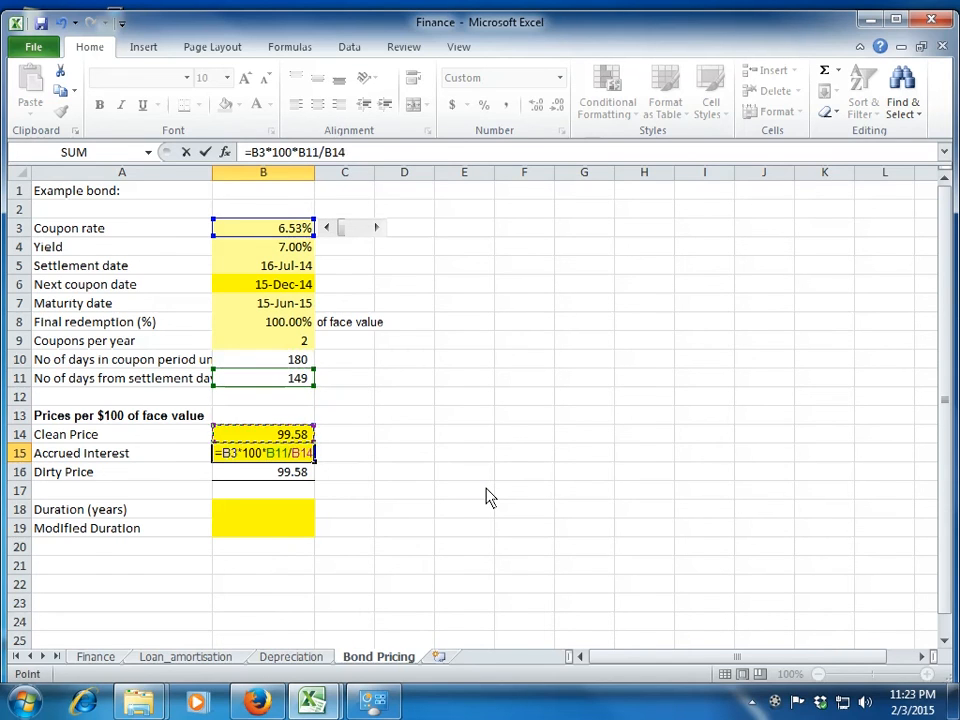
pyautogui.press('Up')
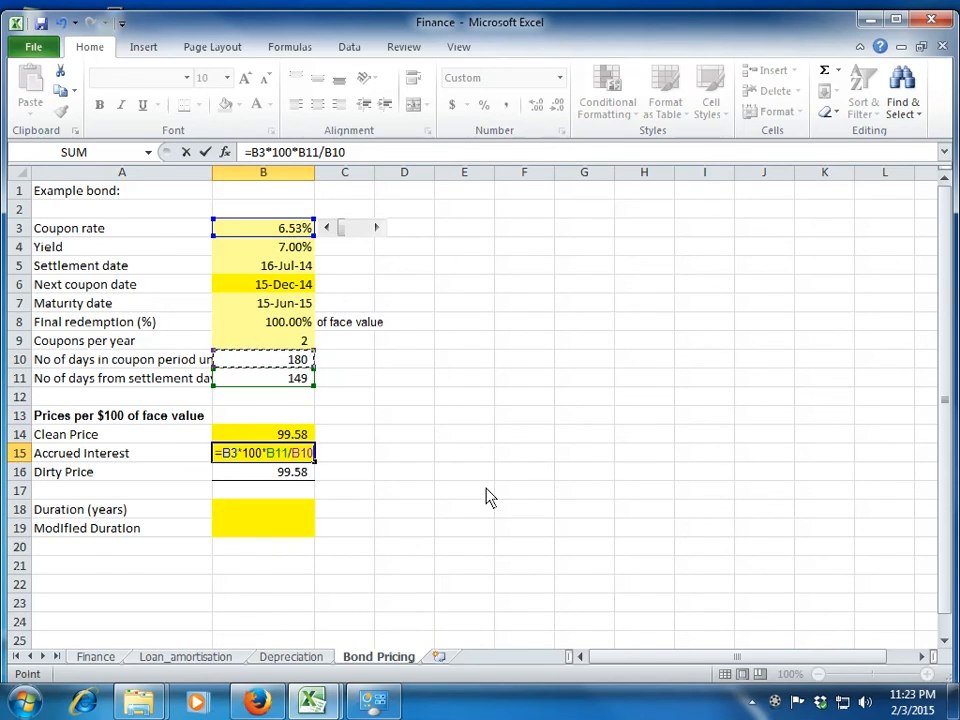
pyautogui.press('BackSpace')
pyautogui.press('BackSpace')
pyautogui.press('BackSpace')
pyautogui.press('BackSpace')
pyautogui.press('BackSpace')
pyautogui.press('BackSpace')
pyautogui.press('BackSpace')
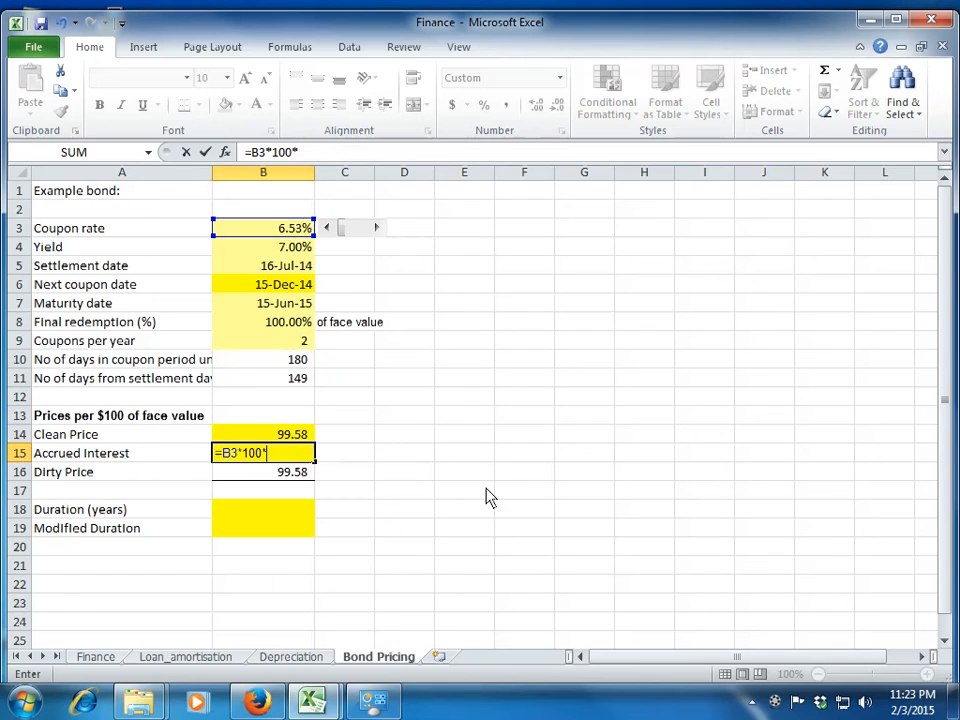
# Extend the B15 formula with an opening parenthesis and the elapsed coupon days B10-B11.
pyautogui.write('(')
pyautogui.press('Up')
pyautogui.press('Up')
pyautogui.press('Up')
pyautogui.press('Up')
pyautogui.press('Up')
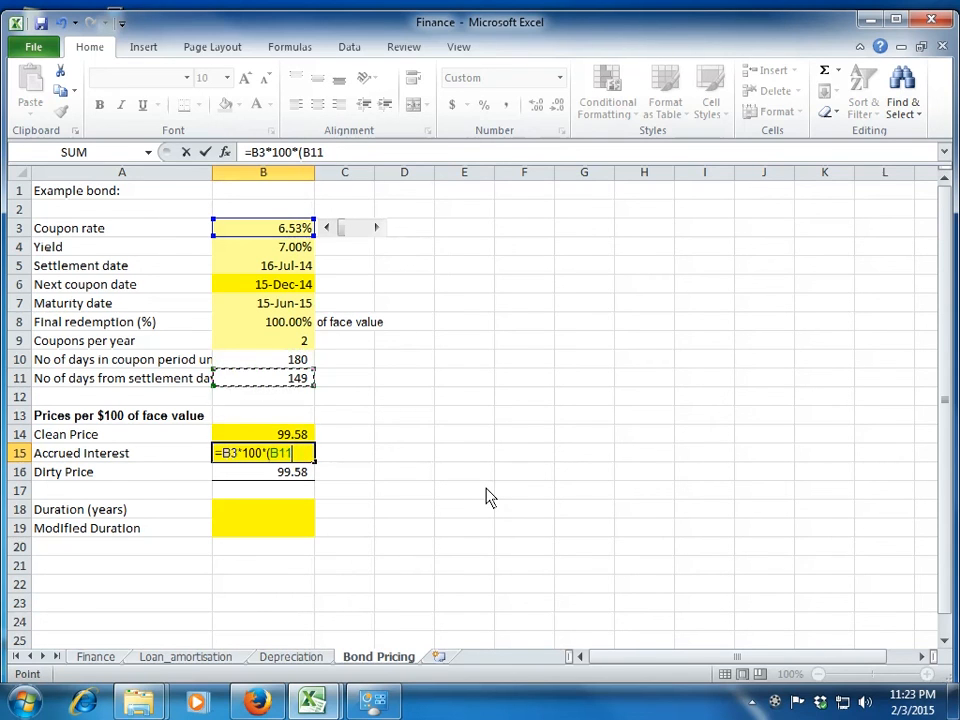
pyautogui.write('-')
pyautogui.press('Up')
pyautogui.press('Up')
pyautogui.press('Up')
pyautogui.press('Up')
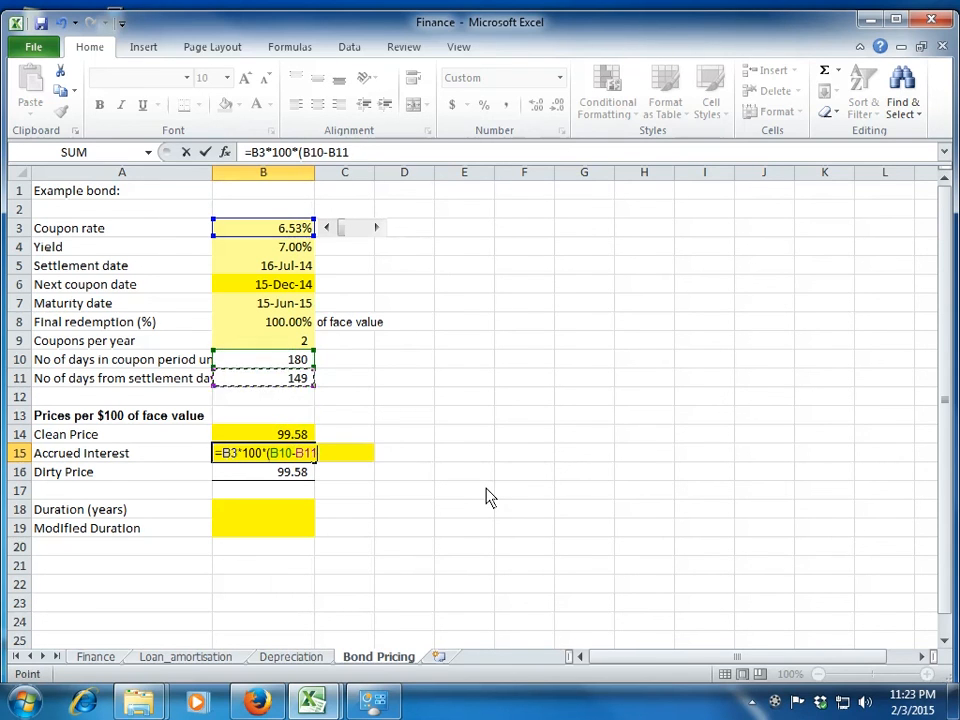
# Complete the Accrued Interest formula in B15 as =B3*100*(B10-B11)/B10, dividing by the days in the coupon period.
pyautogui.write(')/')
pyautogui.press('Up')
pyautogui.press('Up')
pyautogui.press('Up')
pyautogui.press('Up')
pyautogui.press('Up')
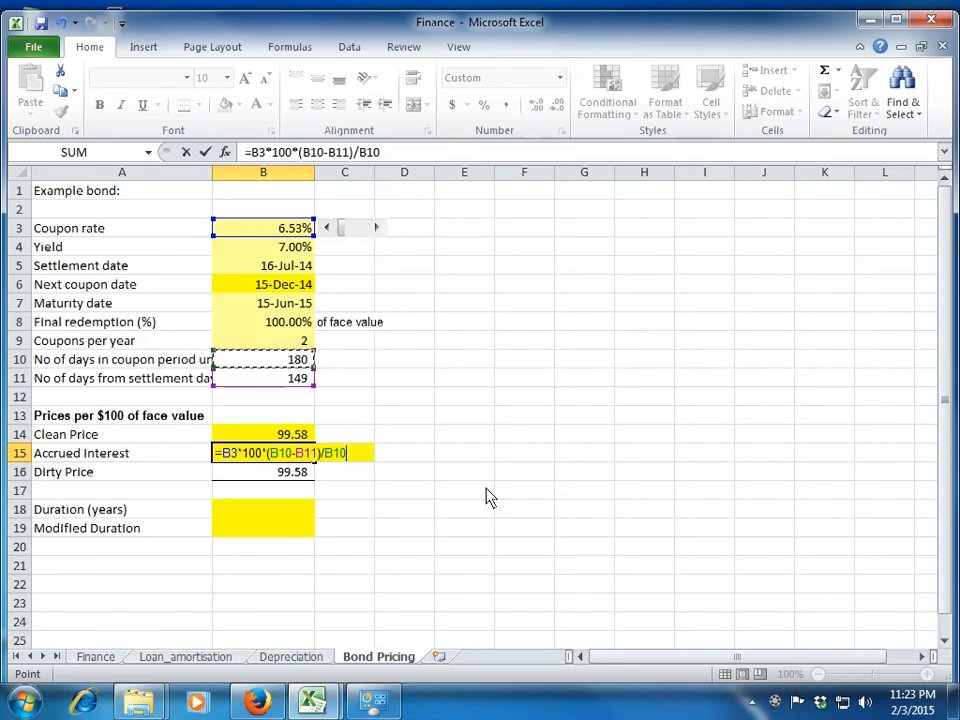
pyautogui.press('Return')
pyautogui.press('Up')
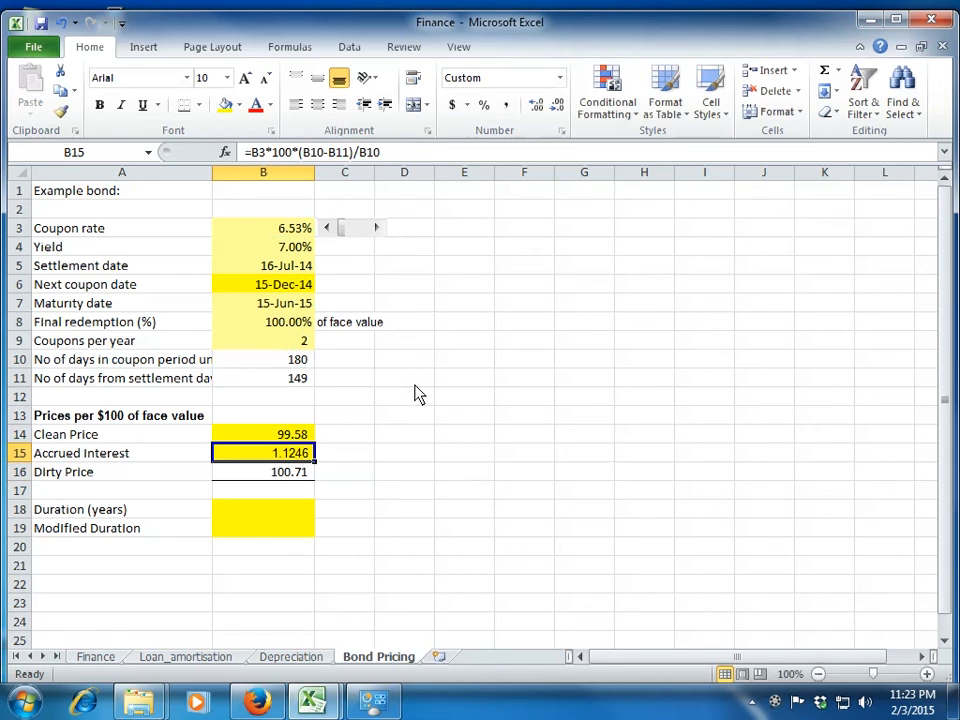
# Set the yield in B4 to 6.53% and check the Clean Price cell.
pyautogui.press('Down')
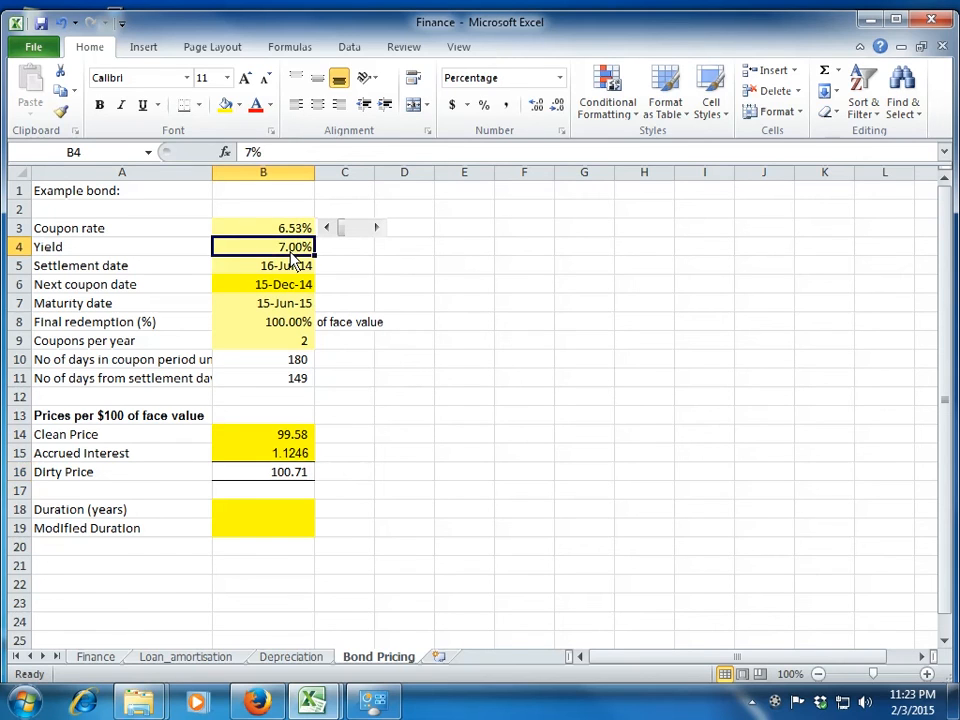
pyautogui.write('6.53')
pyautogui.press('Return')
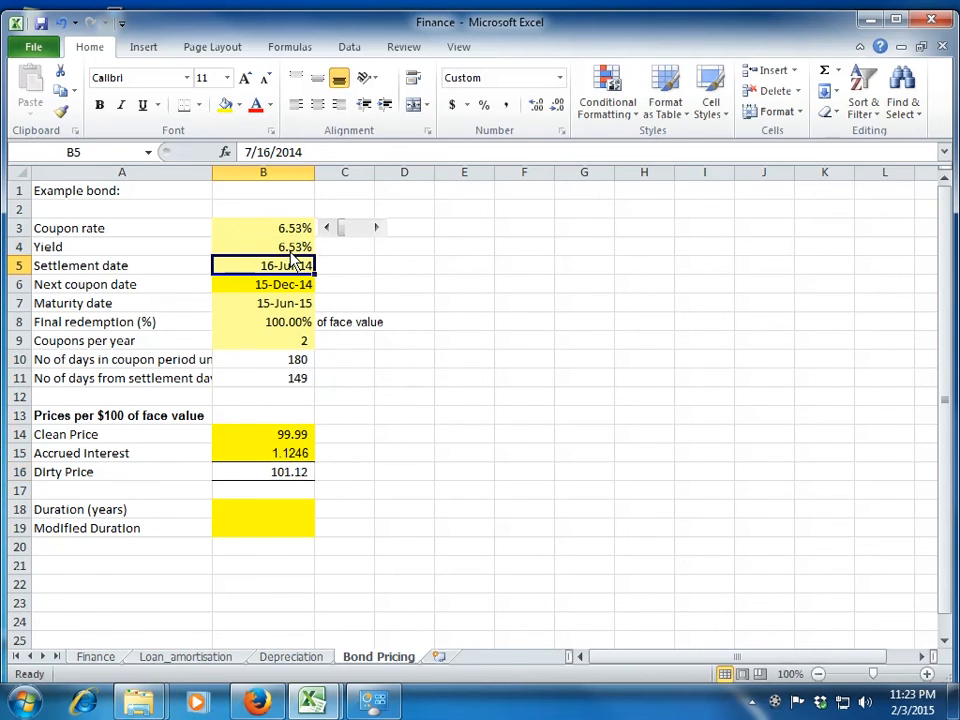
pyautogui.click(292, 254)
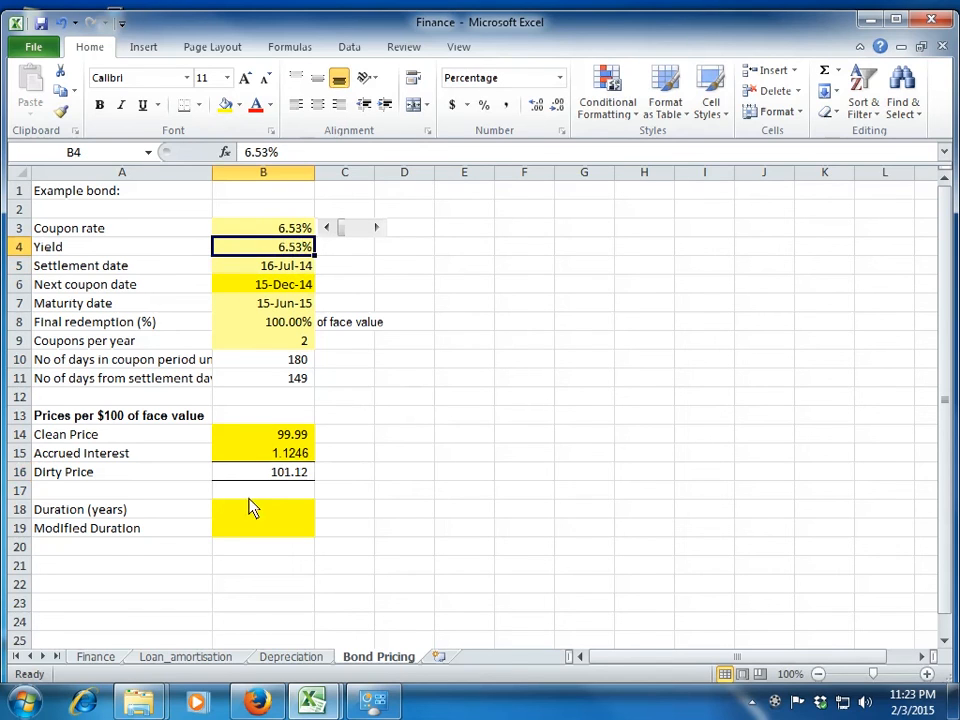
pyautogui.click(267, 440)
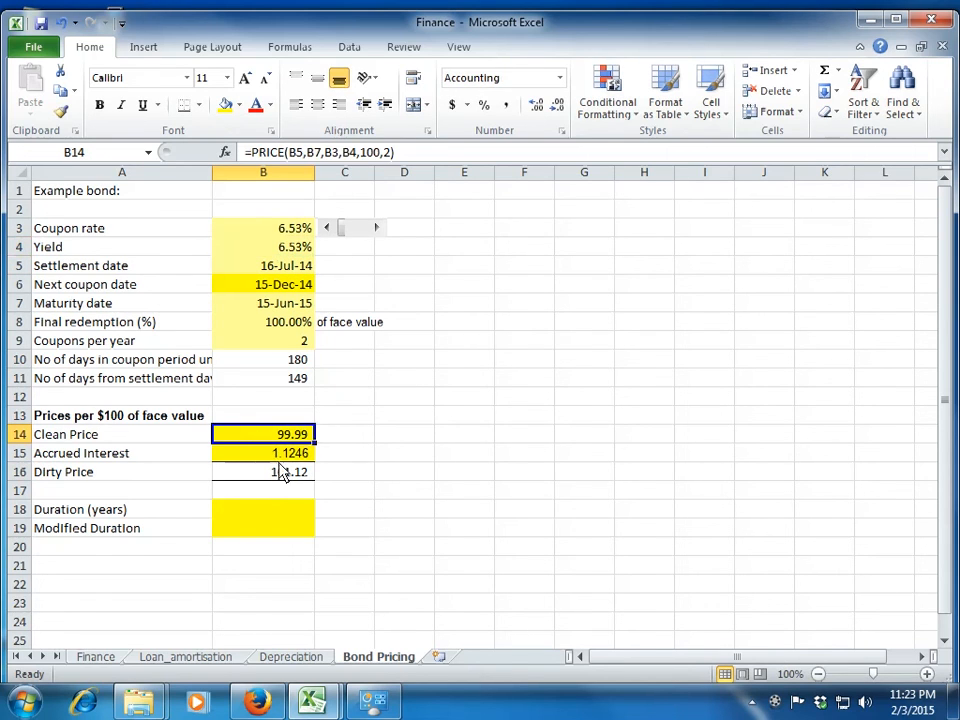
# Replace the coupon rate reference in the B15 formula with the yield, so that it reads =B4*100*(B10-B11)/B10.
pyautogui.click(281, 453)
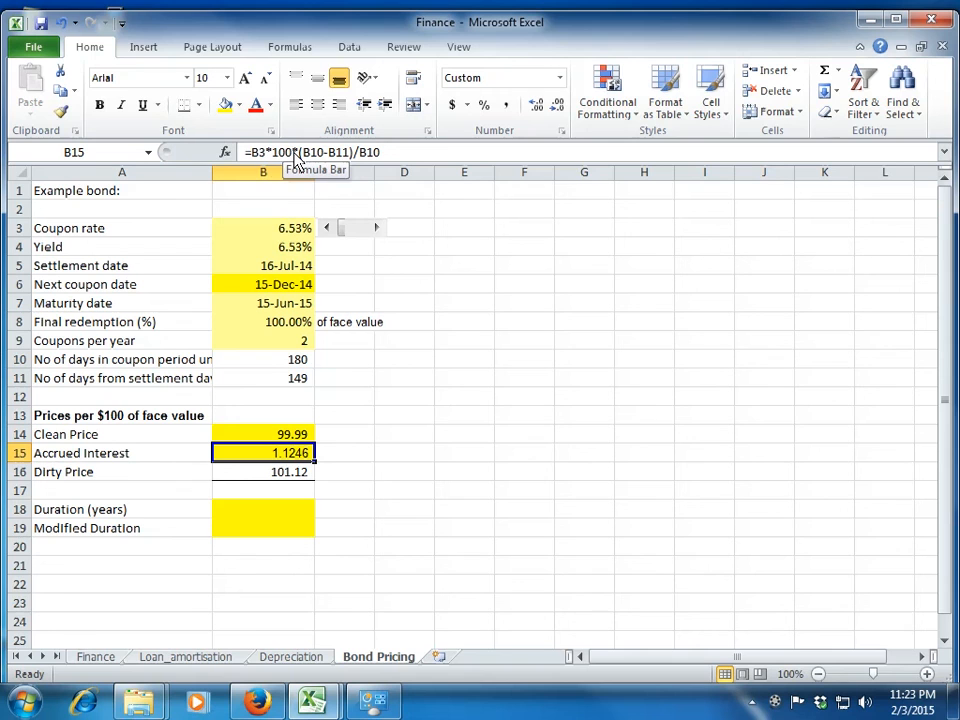
pyautogui.click(264, 154)
pyautogui.press('BackSpace')
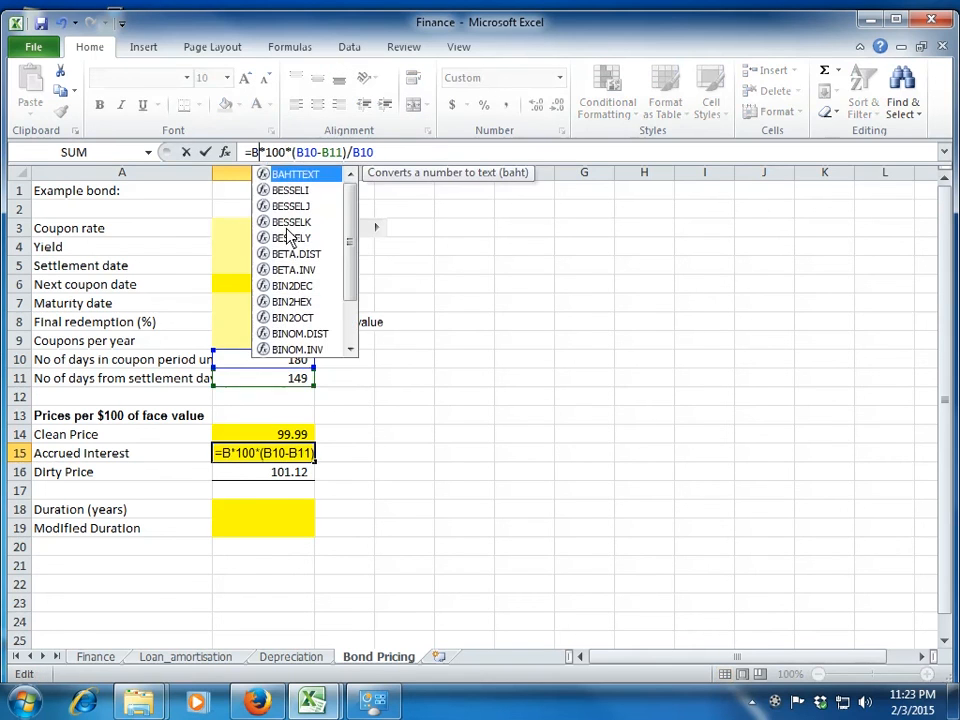
pyautogui.write('4')
pyautogui.press('Return')
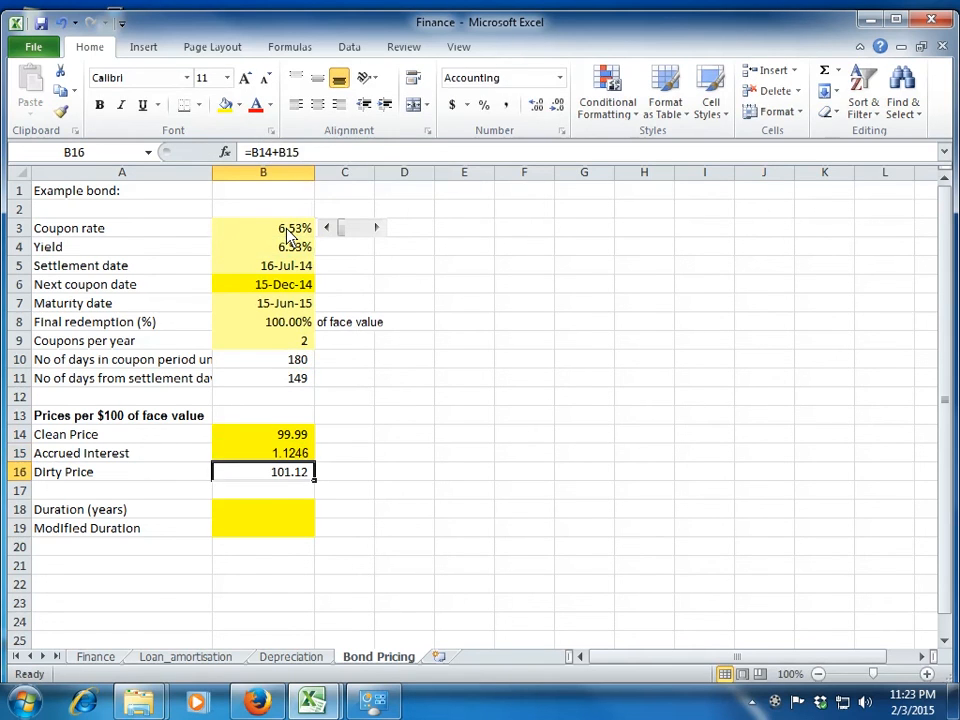
# Review the formulas in the Accrued Interest and Dirty Price cells.
pyautogui.press('Up')
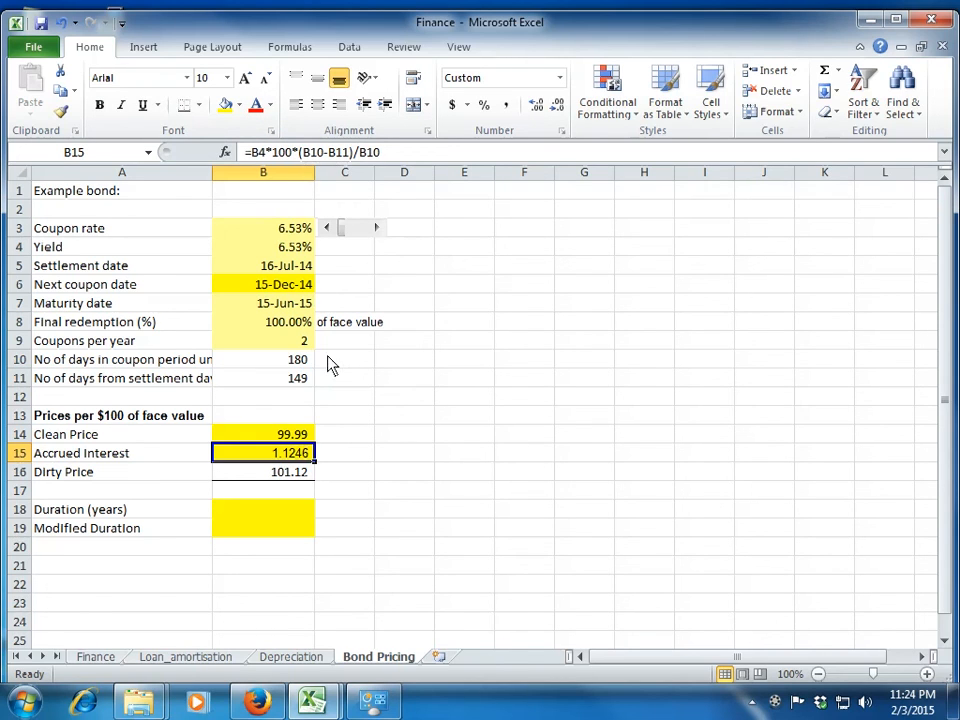
pyautogui.press('Down')
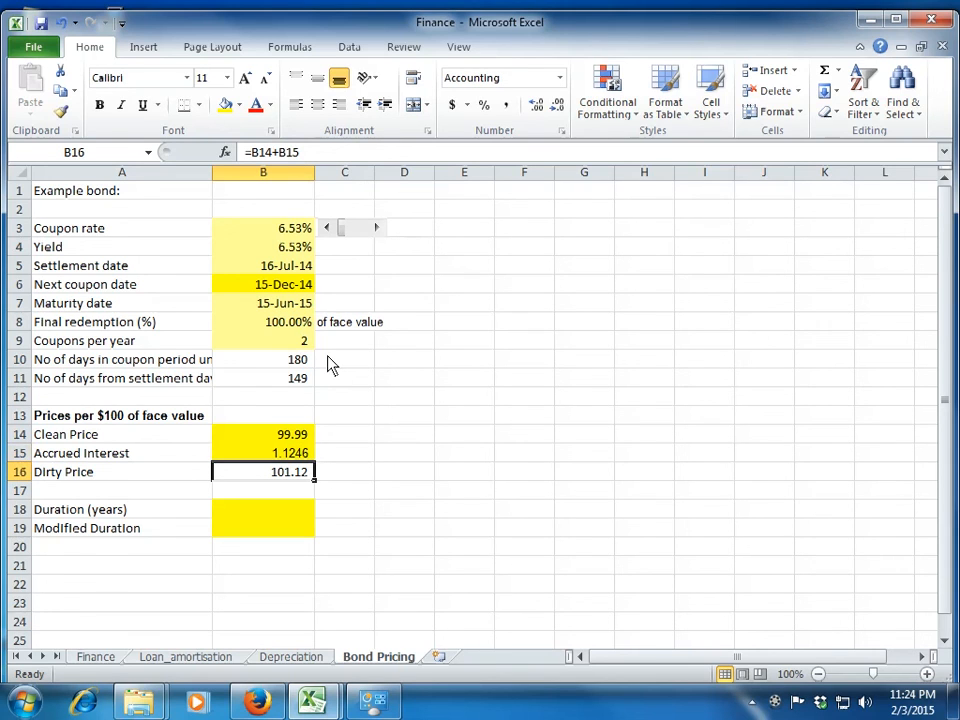
pyautogui.press('Up')
pyautogui.press('Up')
pyautogui.press('Up')
pyautogui.press('Up')
pyautogui.press('Up')
pyautogui.press('Up')
pyautogui.press('Up')
pyautogui.press('Up')
pyautogui.press('Up')
pyautogui.press('Up')
pyautogui.press('Up')
pyautogui.press('Up')
pyautogui.press('Up')
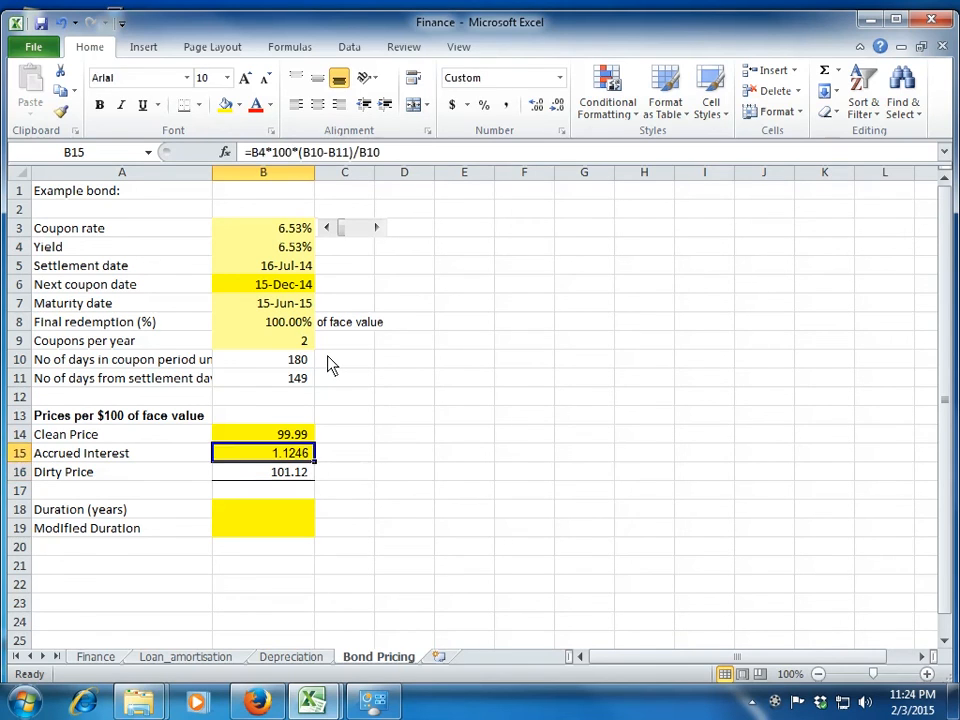
# Start a DURATION formula in the Duration (years) cell B18 with the settlement date B5 as its first argument.
pyautogui.press('Down')
pyautogui.press('Down')
pyautogui.press('Down')
pyautogui.press('Down')
pyautogui.press('Down')
pyautogui.press('Down')
pyautogui.press('Down')
pyautogui.press('Down')
pyautogui.press('Down')
pyautogui.press('Down')
pyautogui.press('Down')
pyautogui.press('Down')
pyautogui.press('Down')
pyautogui.press('Down')
pyautogui.press('Down')
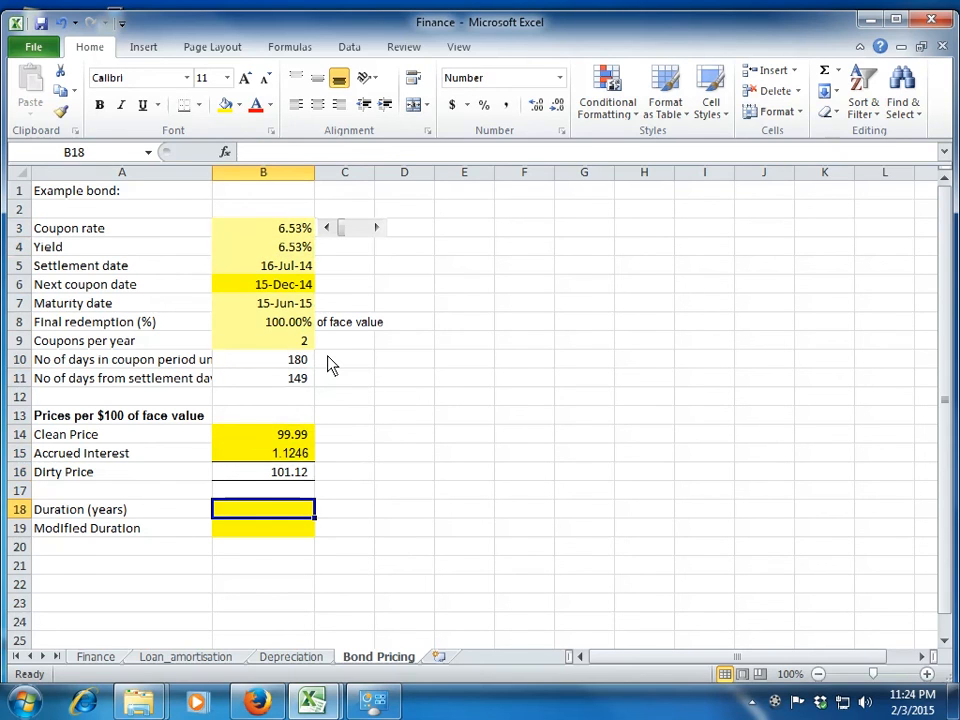
pyautogui.write('=')
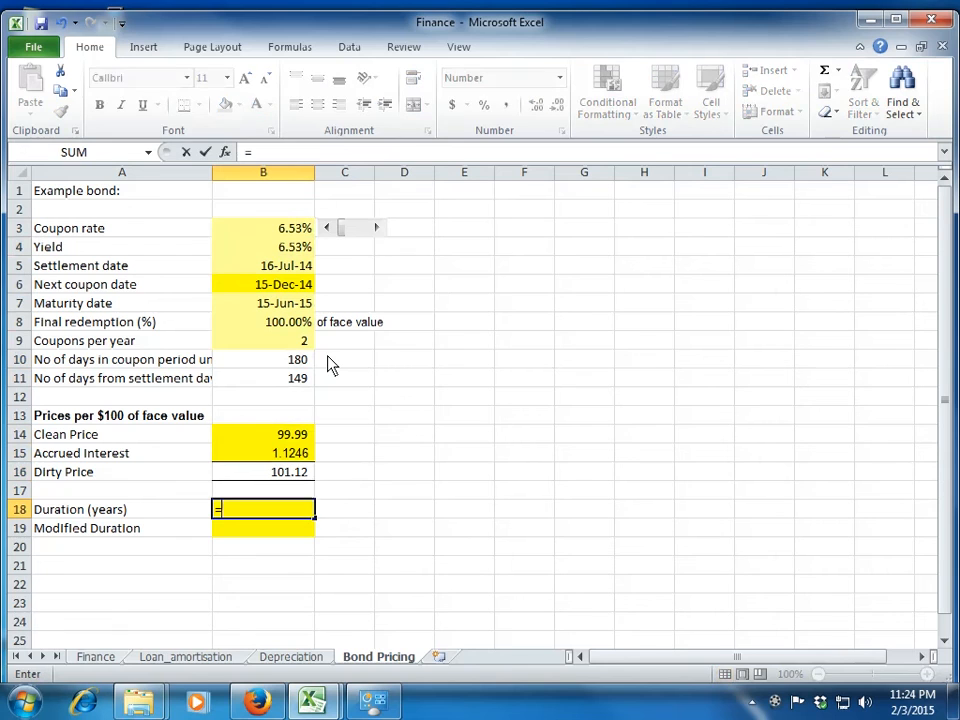
pyautogui.write('duration(')
pyautogui.press('Up')
pyautogui.press('Up')
pyautogui.press('Up')
pyautogui.press('Up')
pyautogui.press('Up')
pyautogui.press('Up')
pyautogui.press('Up')
pyautogui.press('Up')
pyautogui.press('Up')
pyautogui.press('Up')
pyautogui.press('Up')
pyautogui.press('Up')
pyautogui.press('Up')
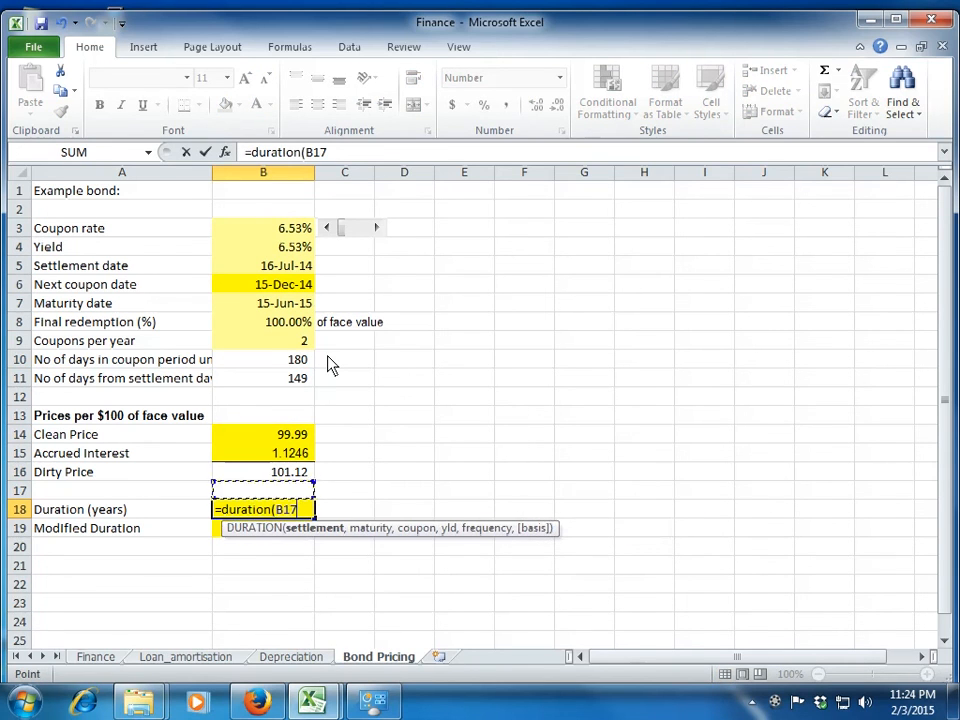
pyautogui.write(',')
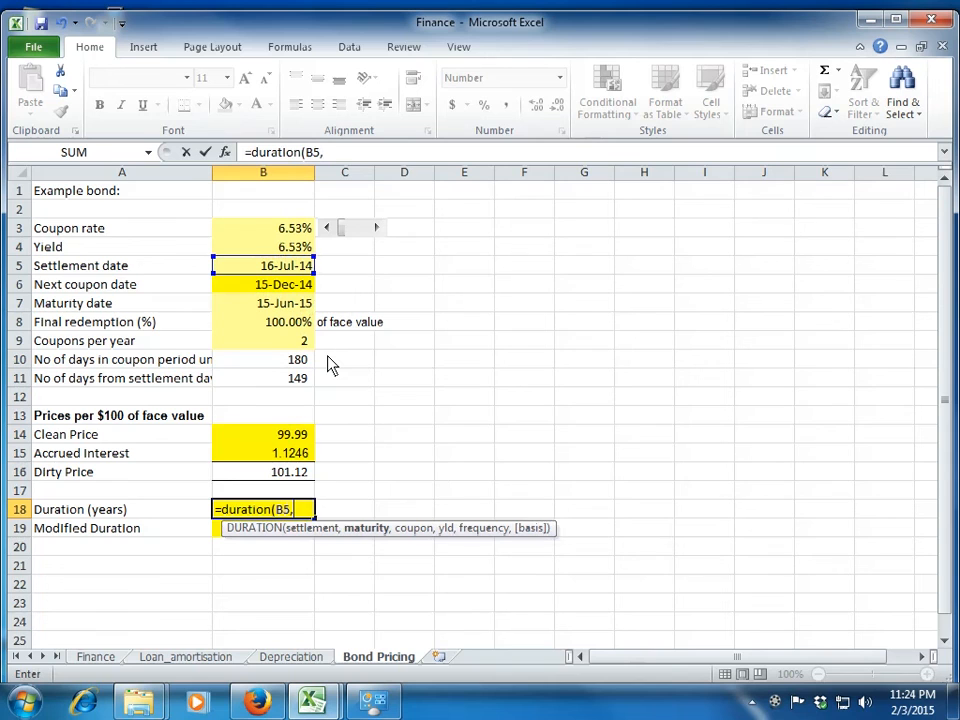
# Add the maturity date B7 as the second argument of the DURATION formula.
pyautogui.press('Up')
pyautogui.press('Up')
pyautogui.press('Up')
pyautogui.press('Up')
pyautogui.press('Up')
pyautogui.press('Up')
pyautogui.press('Up')
pyautogui.press('Up')
pyautogui.press('Up')
# Enter B3*100, the coupon rate times 100, as the coupon argument of the DURATION formula.
pyautogui.press('Up')
pyautogui.press('Up')
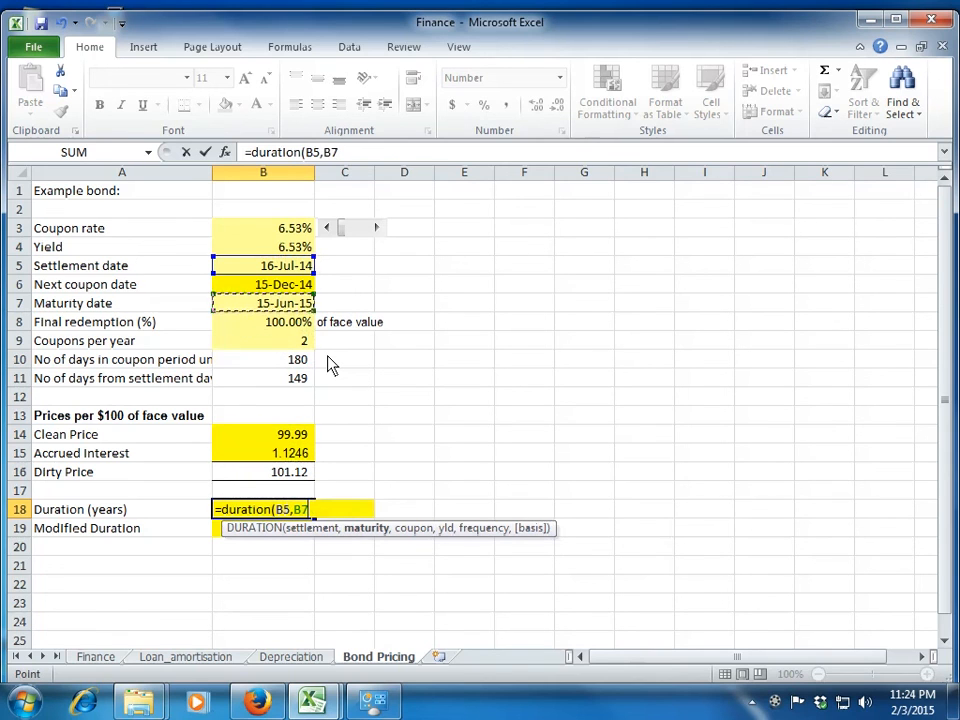
pyautogui.write(',')
pyautogui.press('Up')
pyautogui.press('Up')
pyautogui.press('Up')
pyautogui.press('Up')
pyautogui.press('Up')
pyautogui.press('Up')
pyautogui.press('Up')
pyautogui.press('Up')
pyautogui.press('Up')
pyautogui.press('Up')
pyautogui.press('Up')
pyautogui.press('Up')
pyautogui.press('Up')
pyautogui.press('Up')
pyautogui.press('Up')
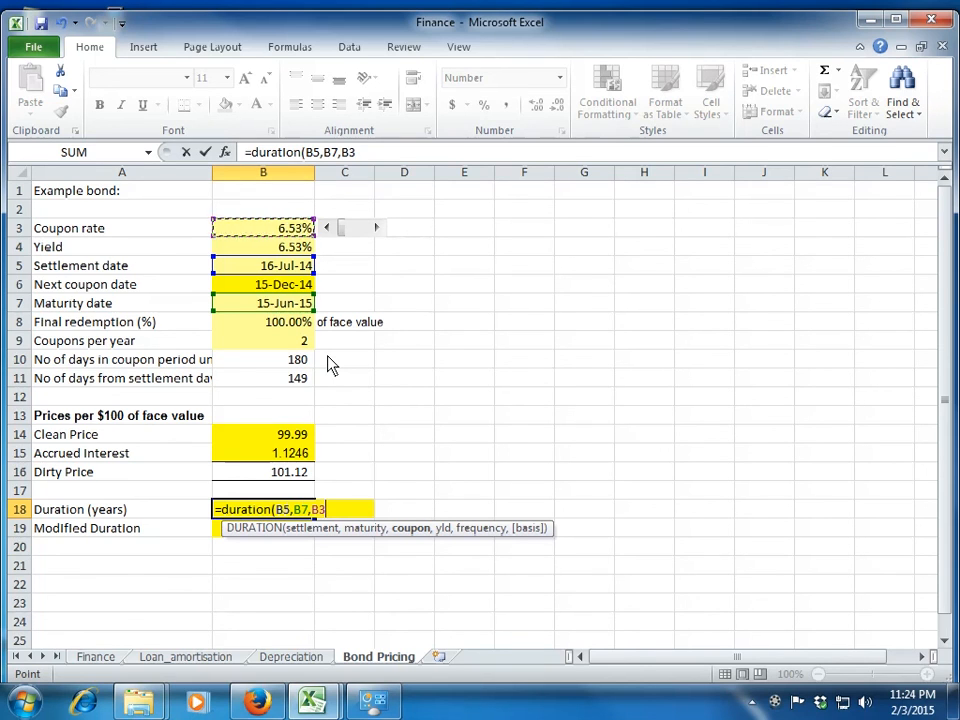
pyautogui.write('*')
pyautogui.press('Up')
pyautogui.press('Down')
pyautogui.press('BackSpace')
pyautogui.press('BackSpace')
pyautogui.press('BackSpace')
pyautogui.write('100,')
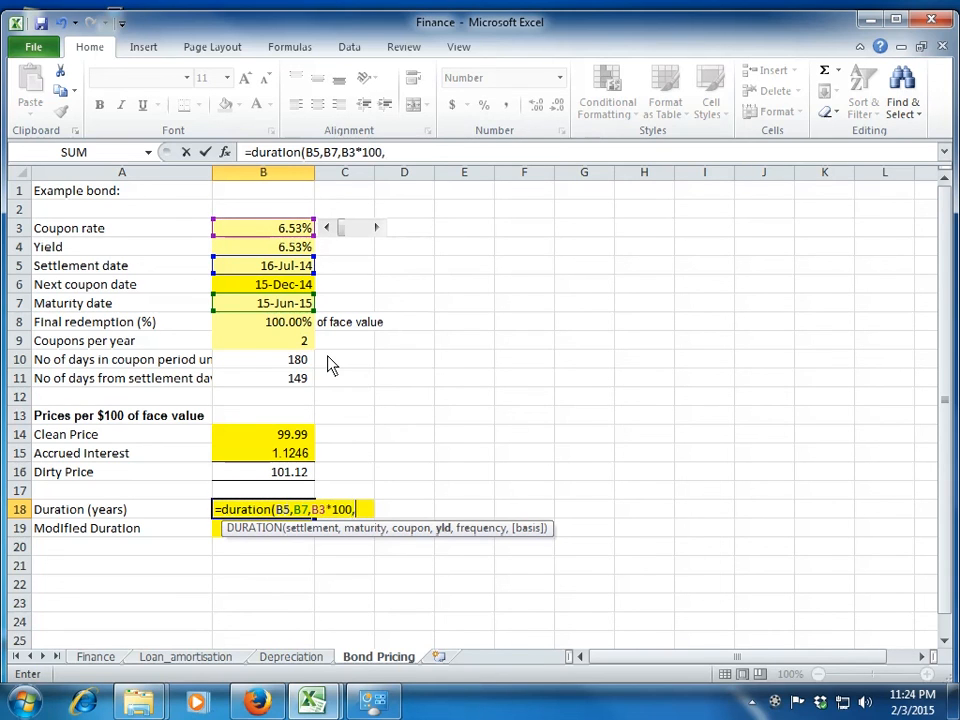
# Complete the B18 formula with the yield B4 and frequency 2, so that it reads =DURATION(B5,B7,B3*100,B4,2).
pyautogui.press('Up')
pyautogui.press('Up')
pyautogui.press('Up')
pyautogui.press('Up')
pyautogui.press('Up')
pyautogui.press('Up')
pyautogui.press('Up')
pyautogui.press('Up')
pyautogui.press('Up')
pyautogui.press('Up')
pyautogui.press('Up')
pyautogui.press('Up')
pyautogui.press('Up')
pyautogui.press('Up')
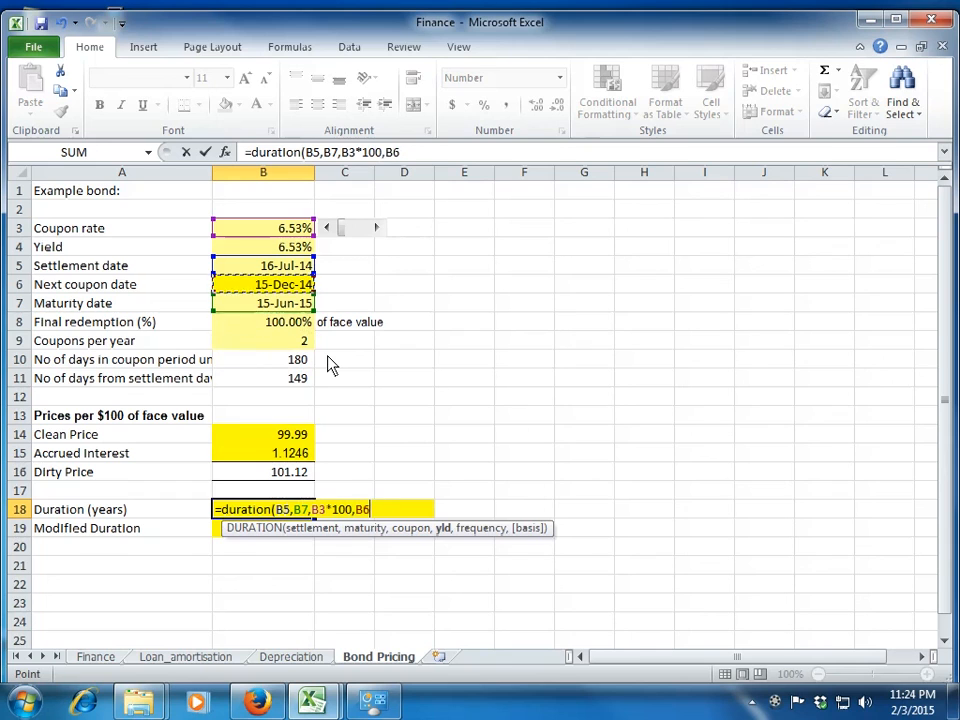
pyautogui.write(',')
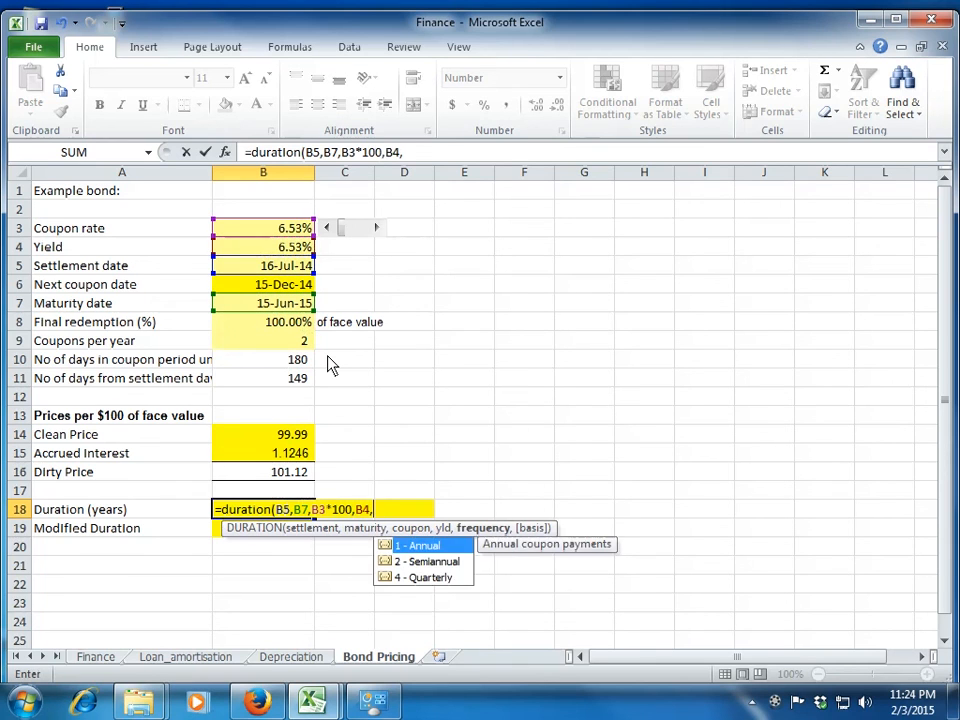
pyautogui.press('Down')
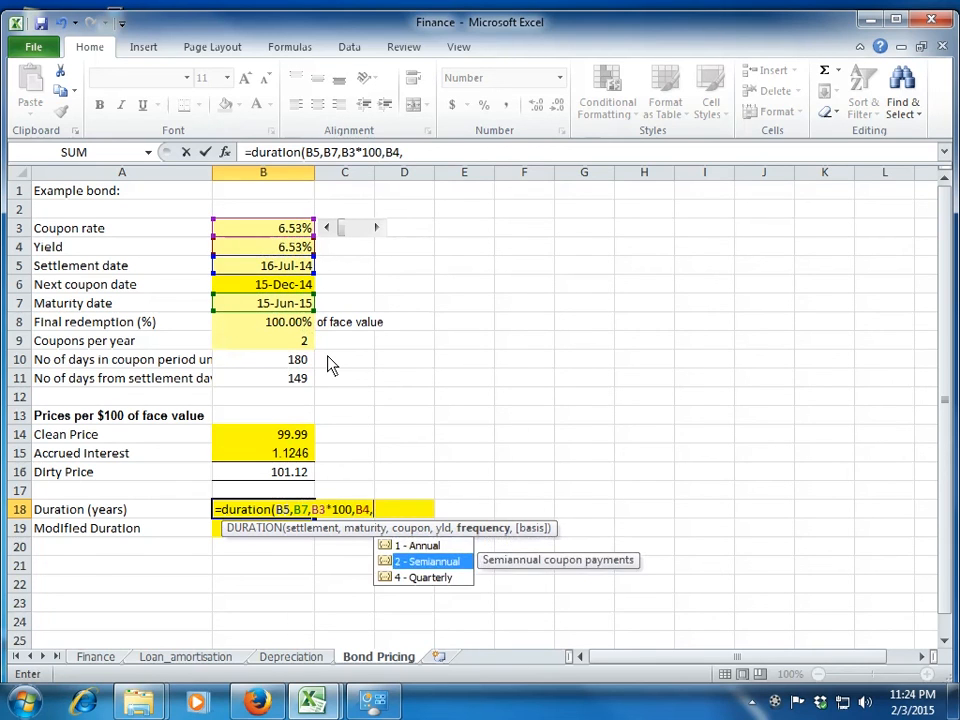
pyautogui.write('2)')
pyautogui.press('Return')
pyautogui.press('Up')
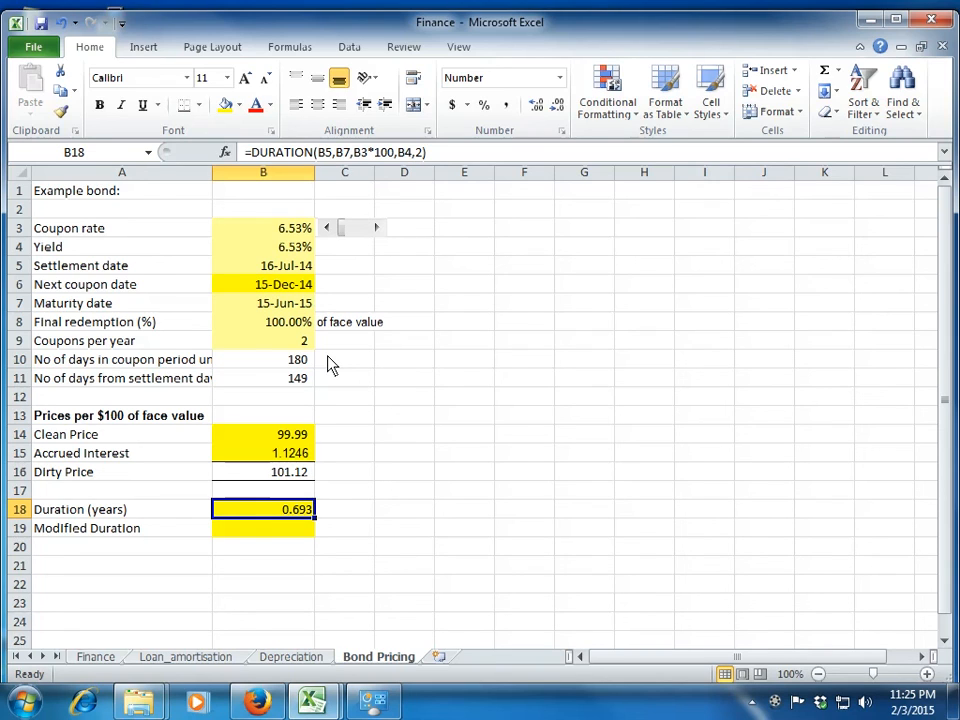
# Start an MDURATION formula in the Modified Duration cell B19 with the settlement date B5 as its first argument.
pyautogui.press('Down')
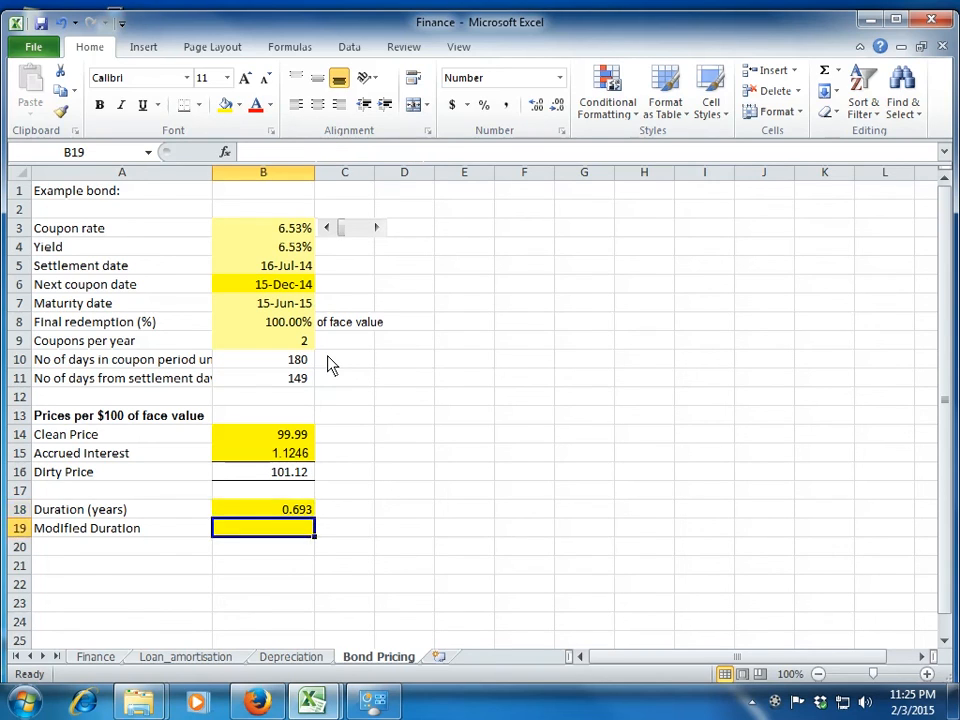
pyautogui.write('=mdu')
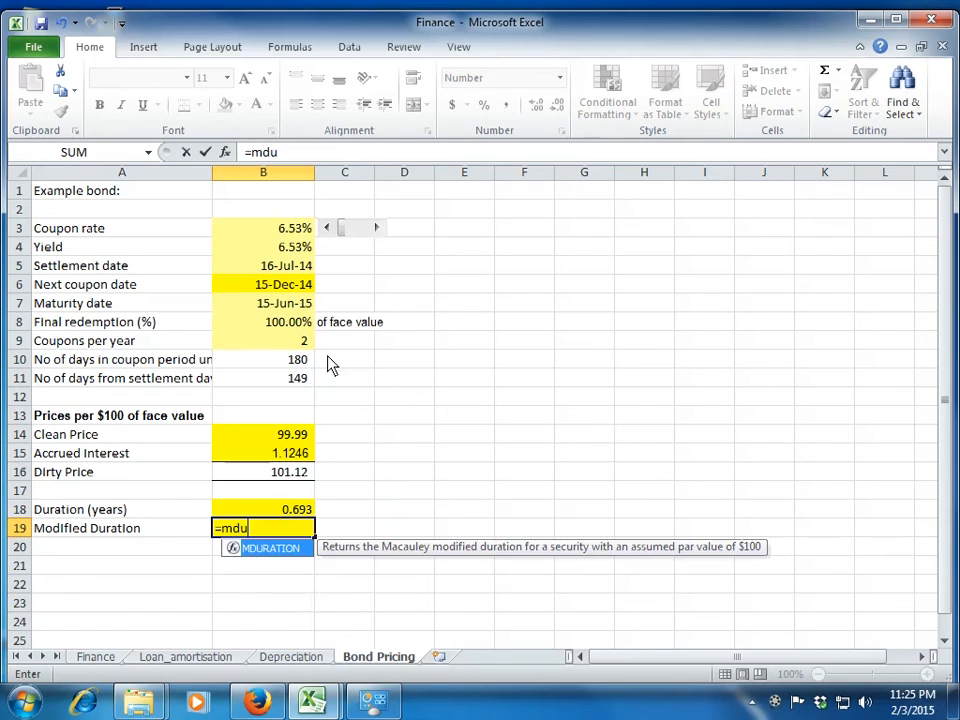
pyautogui.write('ration(')
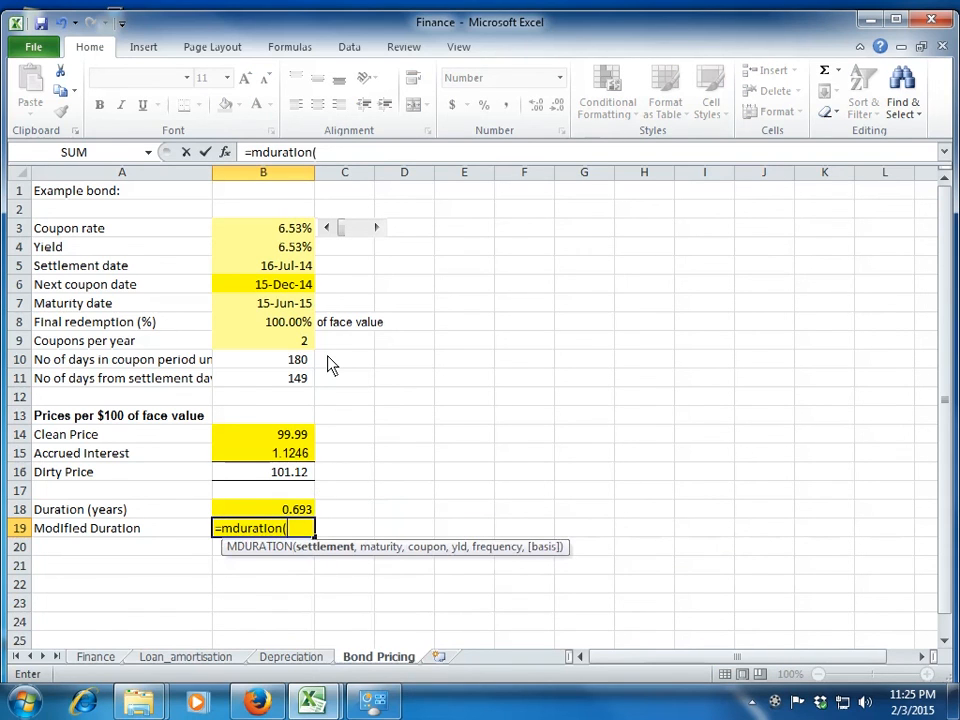
pyautogui.press('Up')
pyautogui.press('Up')
pyautogui.press('Up')
pyautogui.press('Up')
pyautogui.press('Up')
pyautogui.press('Up')
pyautogui.press('Up')
pyautogui.press('Up')
pyautogui.press('Up')
pyautogui.press('Up')
pyautogui.press('Up')
pyautogui.press('Up')
pyautogui.press('Up')
pyautogui.press('Up')
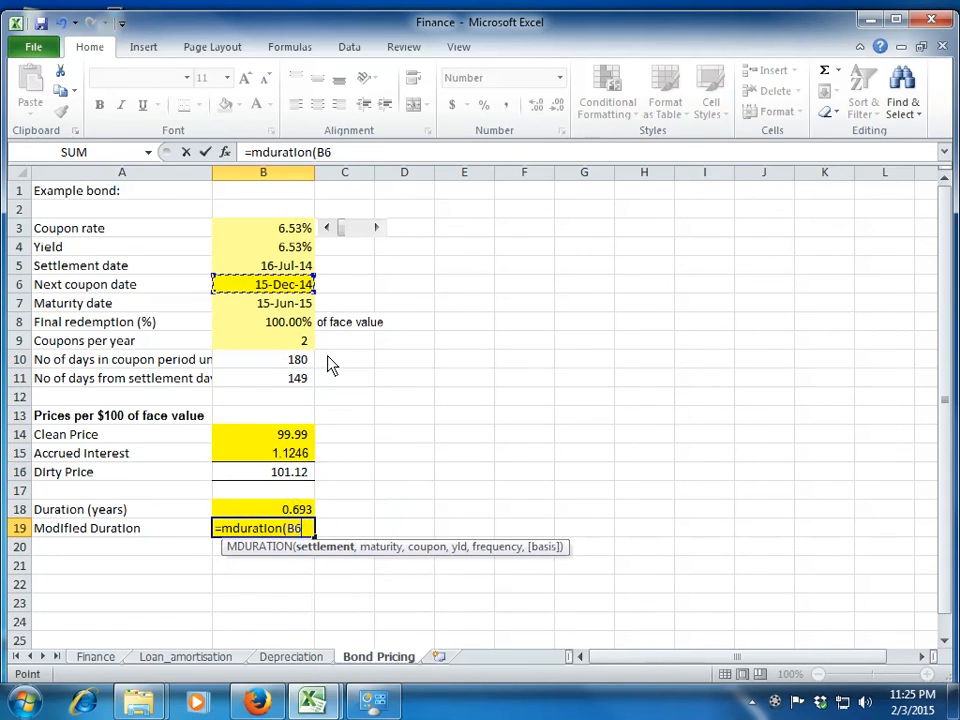
pyautogui.write(',')
# Add the maturity date B7 as the second argument of the MDURATION formula.
pyautogui.press('Up')
pyautogui.press('Up')
pyautogui.press('Up')
pyautogui.press('Up')
pyautogui.press('Up')
pyautogui.press('Up')
pyautogui.press('Up')
pyautogui.press('Up')
pyautogui.press('Up')
pyautogui.press('Up')
pyautogui.press('Up')
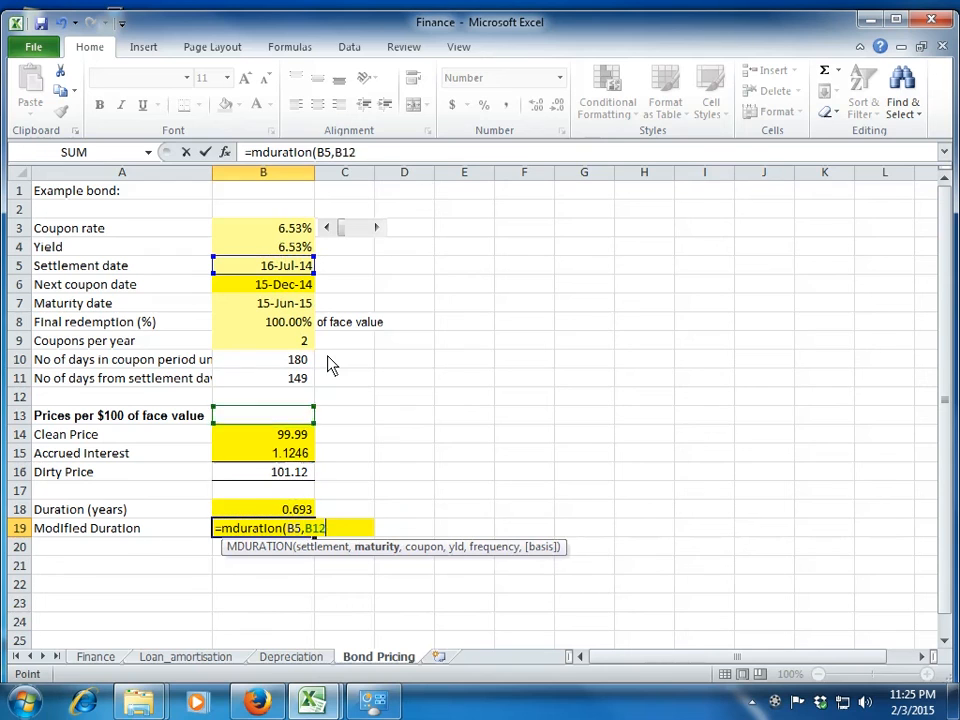
pyautogui.press('Up')
pyautogui.write(',')
# Enter B3*100, the coupon rate times 100, as the coupon argument of the MDURATION formula.
pyautogui.press('Up')
pyautogui.press('Up')
pyautogui.press('Up')
pyautogui.press('Up')
pyautogui.press('Up')
pyautogui.press('Up')
pyautogui.press('Up')
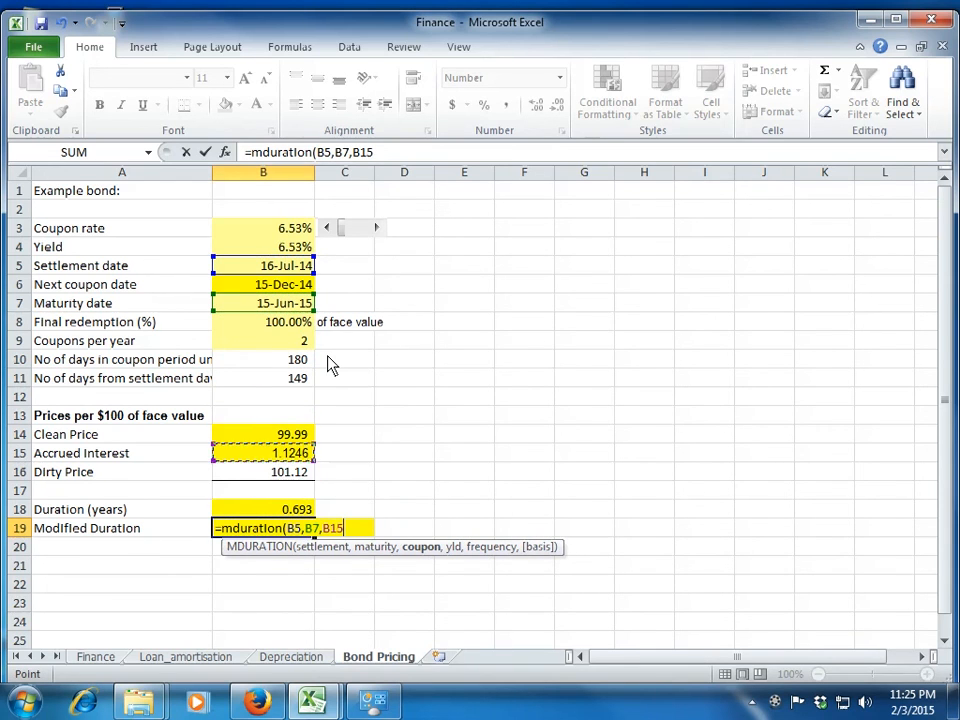
# Complete the B19 formula with the yield B4 and semiannual frequency, so that it reads =MDURATION(B5,B7,B3*100,B4,2).
pyautogui.press('Up')
pyautogui.press('Up')
pyautogui.press('Up')
pyautogui.press('Up')
pyautogui.press('Up')
pyautogui.press('Up')
pyautogui.press('Up')
pyautogui.press('Up')
pyautogui.press('Up')
pyautogui.write('*100,')
pyautogui.press('Up')
pyautogui.press('Up')
pyautogui.press('Up')
pyautogui.press('Up')
pyautogui.press('Up')
pyautogui.press('Up')
pyautogui.press('Up')
pyautogui.press('Up')
pyautogui.press('Up')
pyautogui.press('Up')
pyautogui.press('Up')
pyautogui.press('Up')
pyautogui.press('Up')
pyautogui.press('Up')
pyautogui.press('Up')
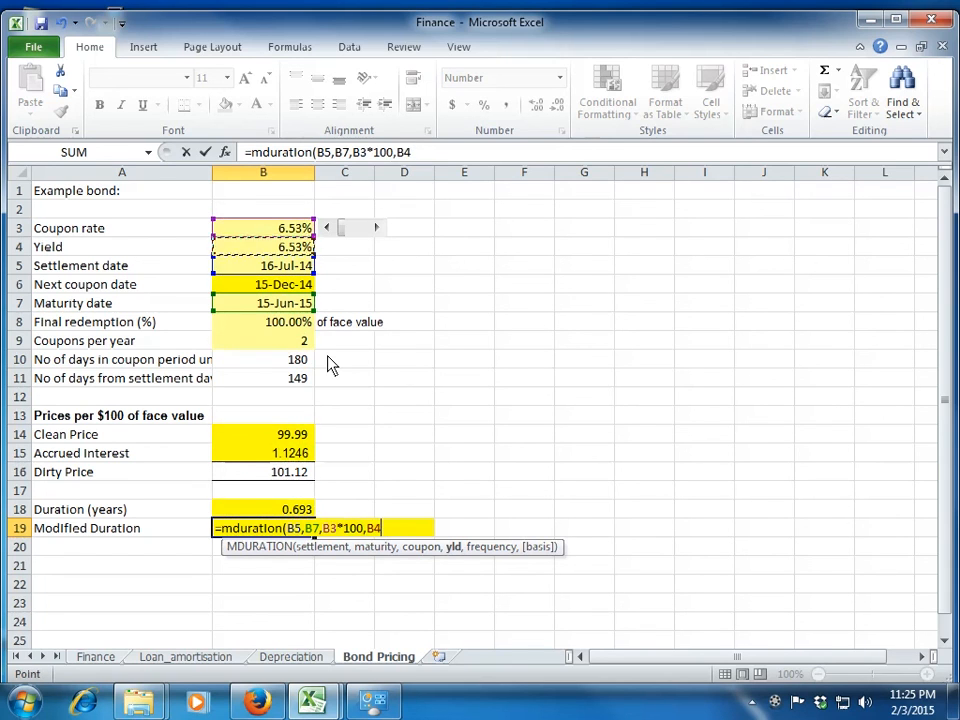
pyautogui.write(',')
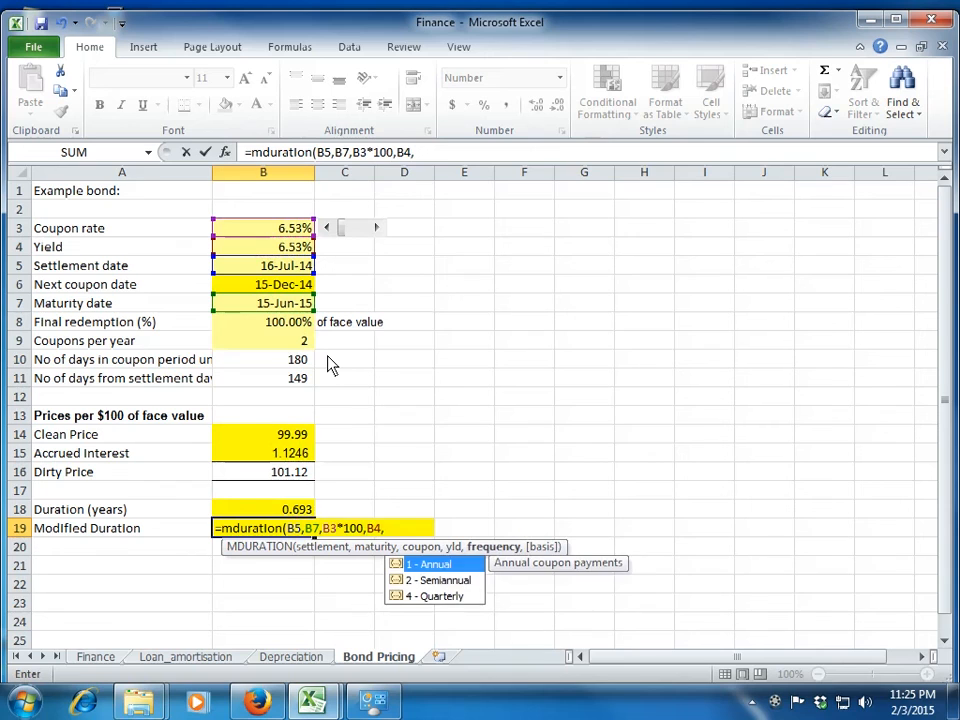
pyautogui.press('Down')
pyautogui.press('Tab')
pyautogui.press('Return')
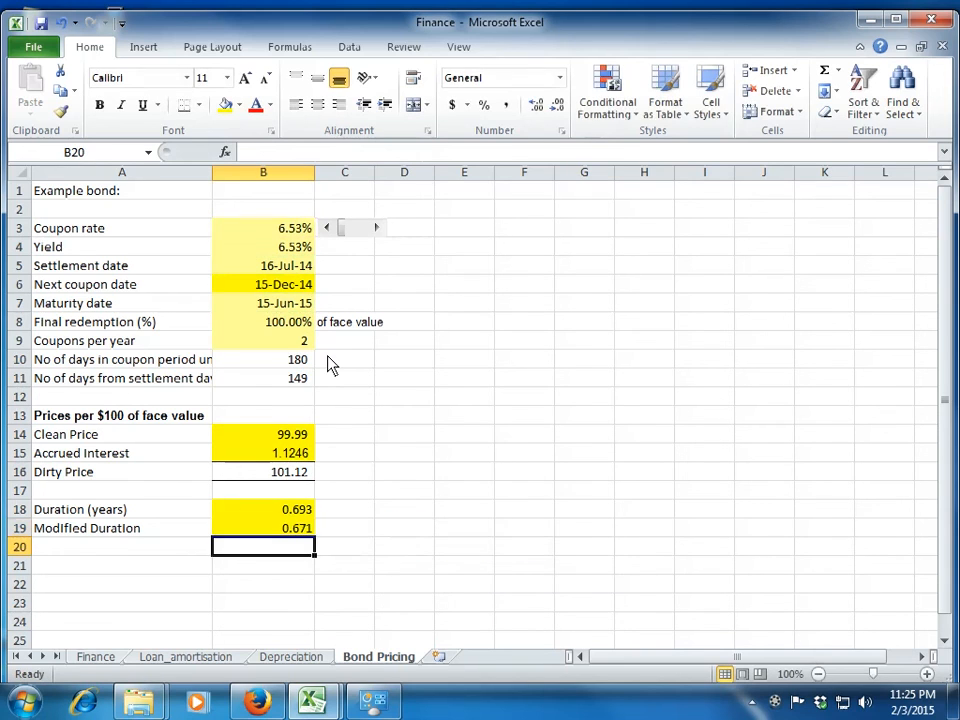
pyautogui.press('Up')
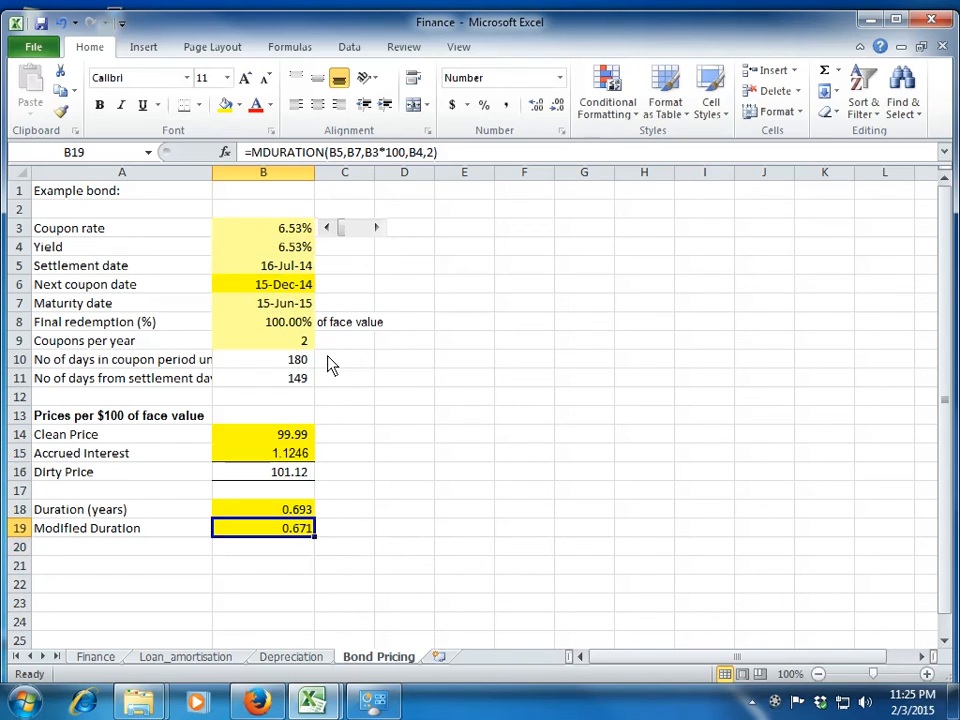
# Raise the coupon rate to 7.45% with the scroll control beside B3 and check the prices and durations.
pyautogui.click(379, 230)
pyautogui.moveTo(379, 230); pyautogui.dragTo(379, 232)
pyautogui.click(418, 232)
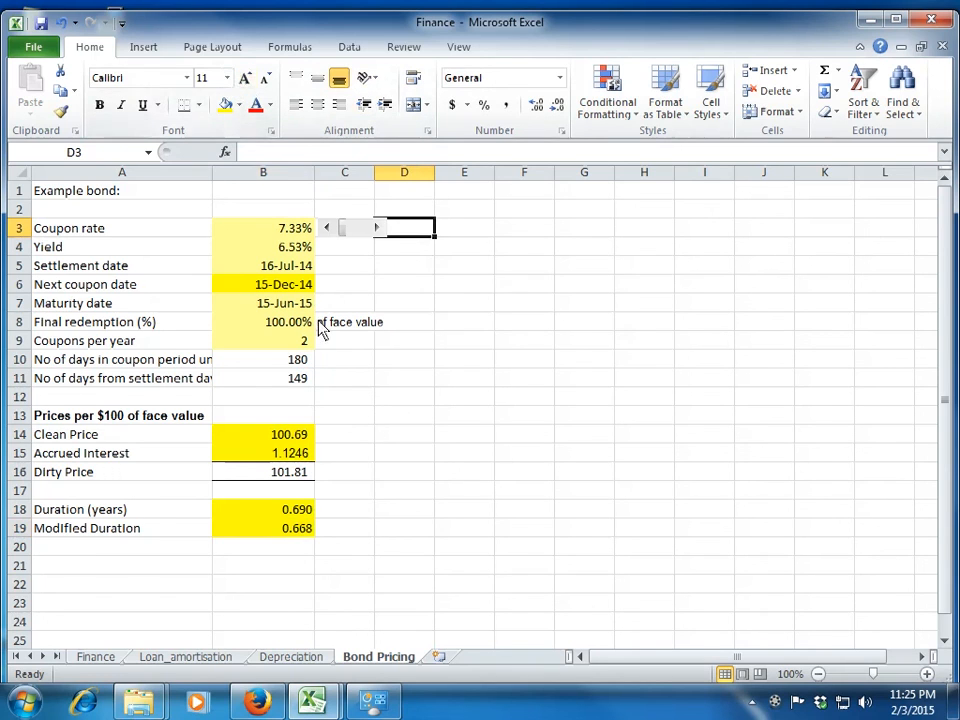
pyautogui.click(377, 228)
# Review the Finance, Loan_amortisation and Depreciation sheets, and return to the Bond Pricing sheet.
pyautogui.click(100, 658)
pyautogui.scroll(2, 145, 488)
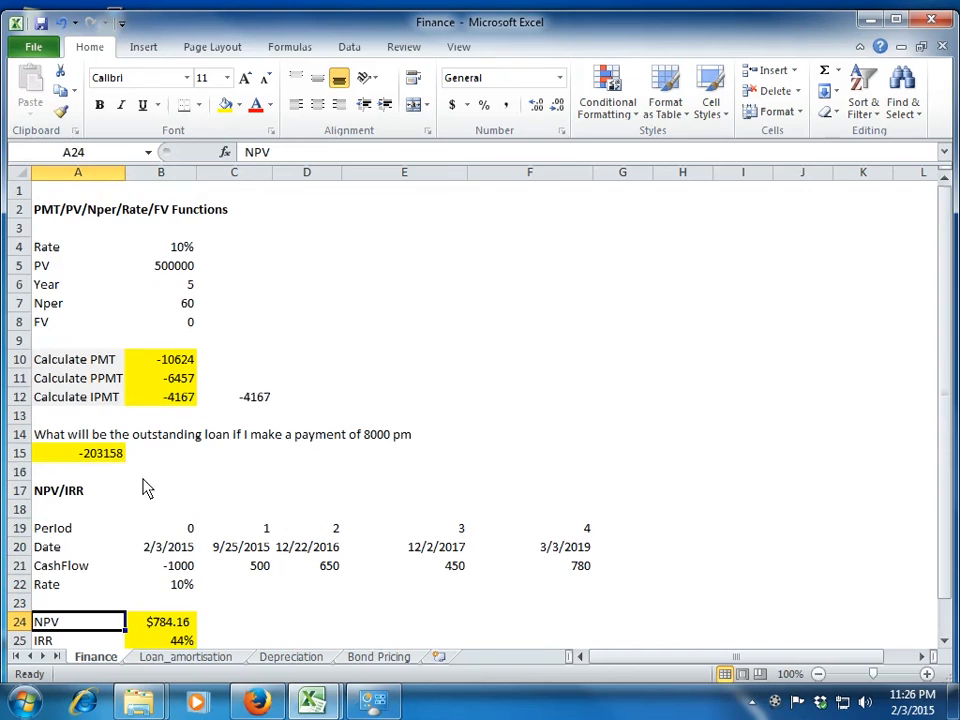
pyautogui.click(190, 658)
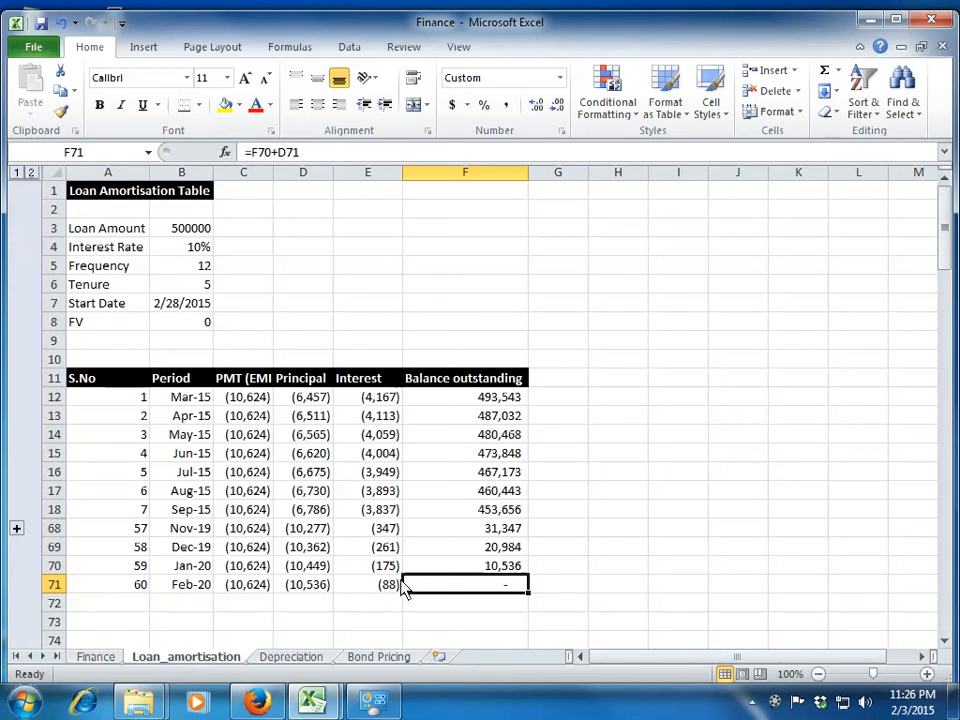
pyautogui.click(305, 668)
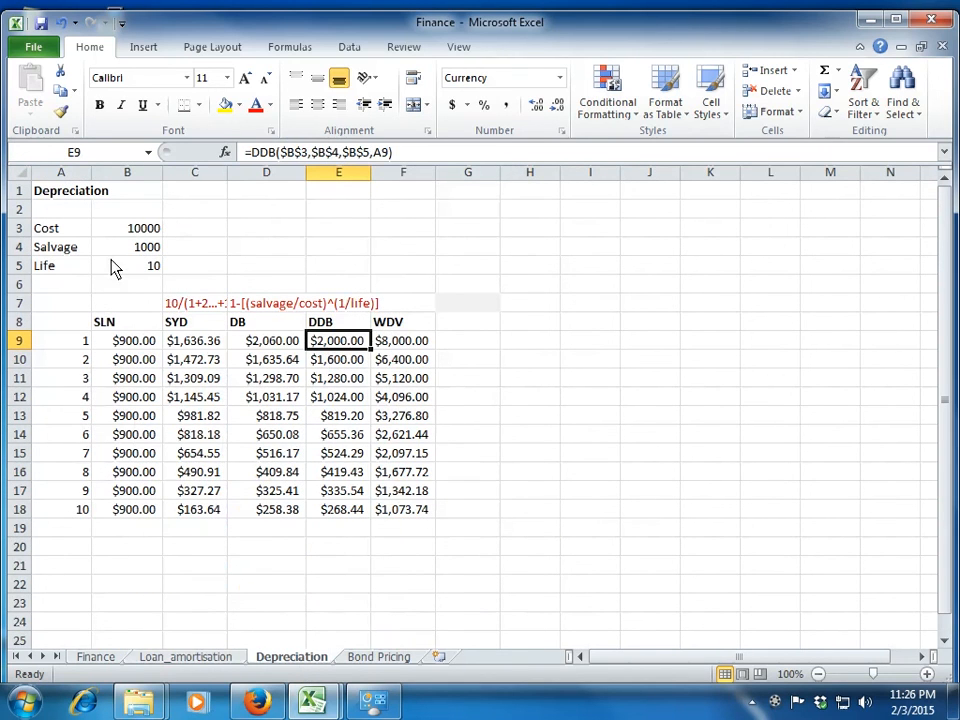
pyautogui.click(394, 661)
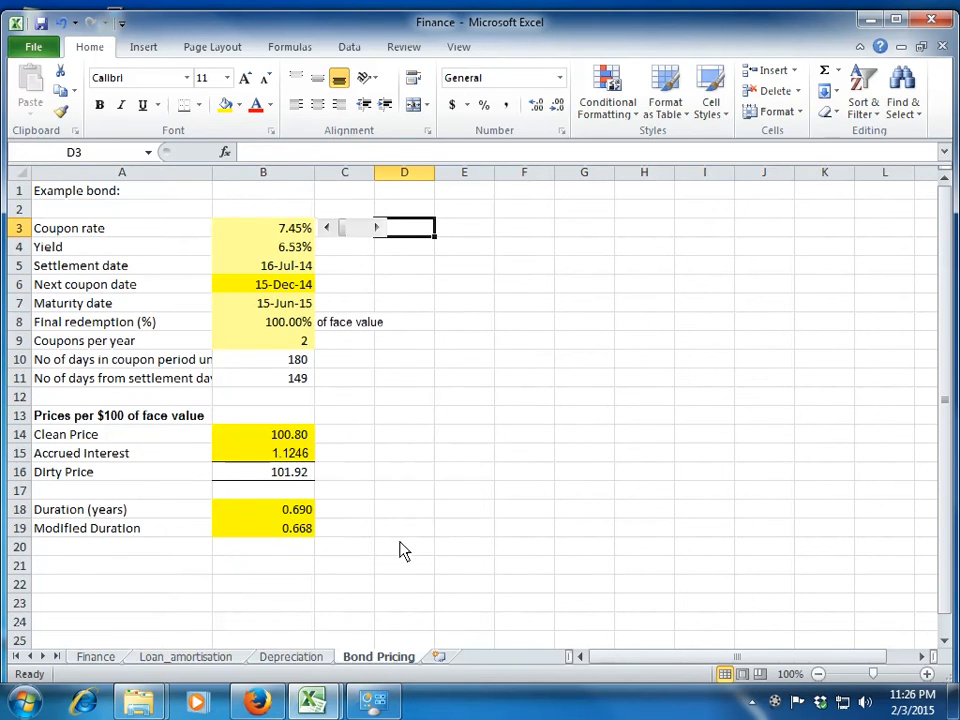
pyautogui.click(776, 704)
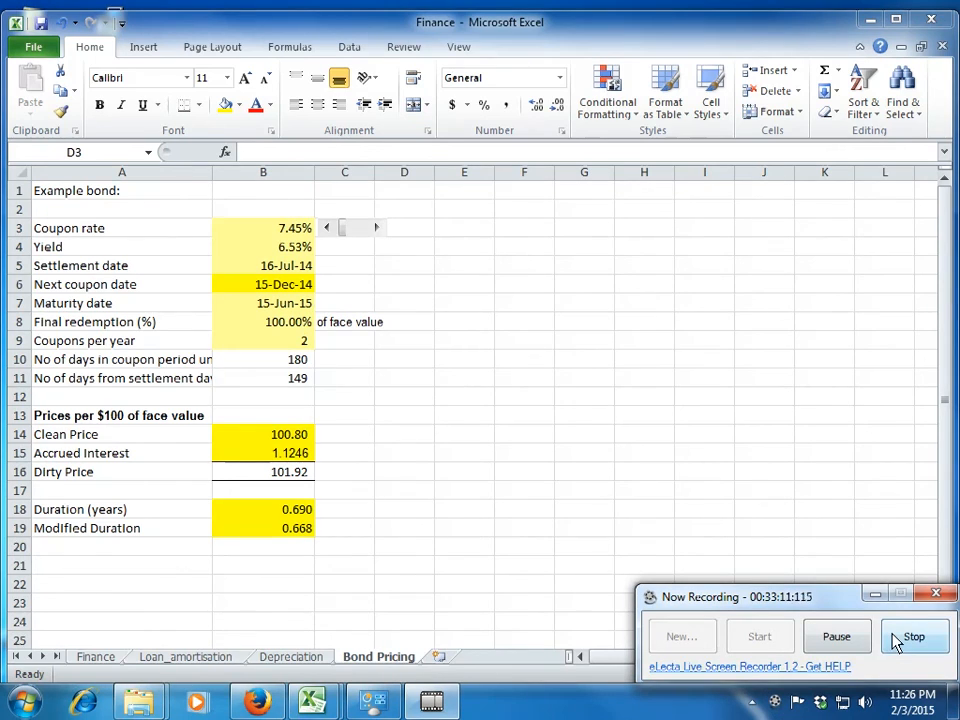